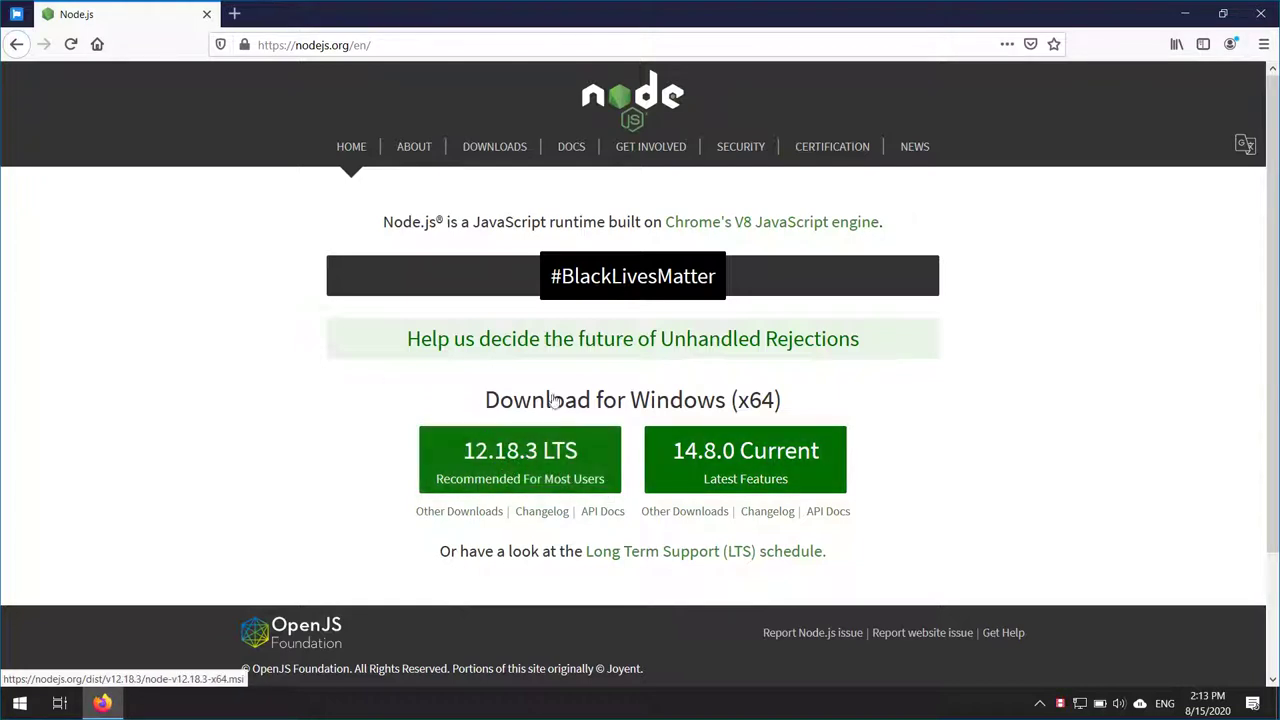
click(585, 470)
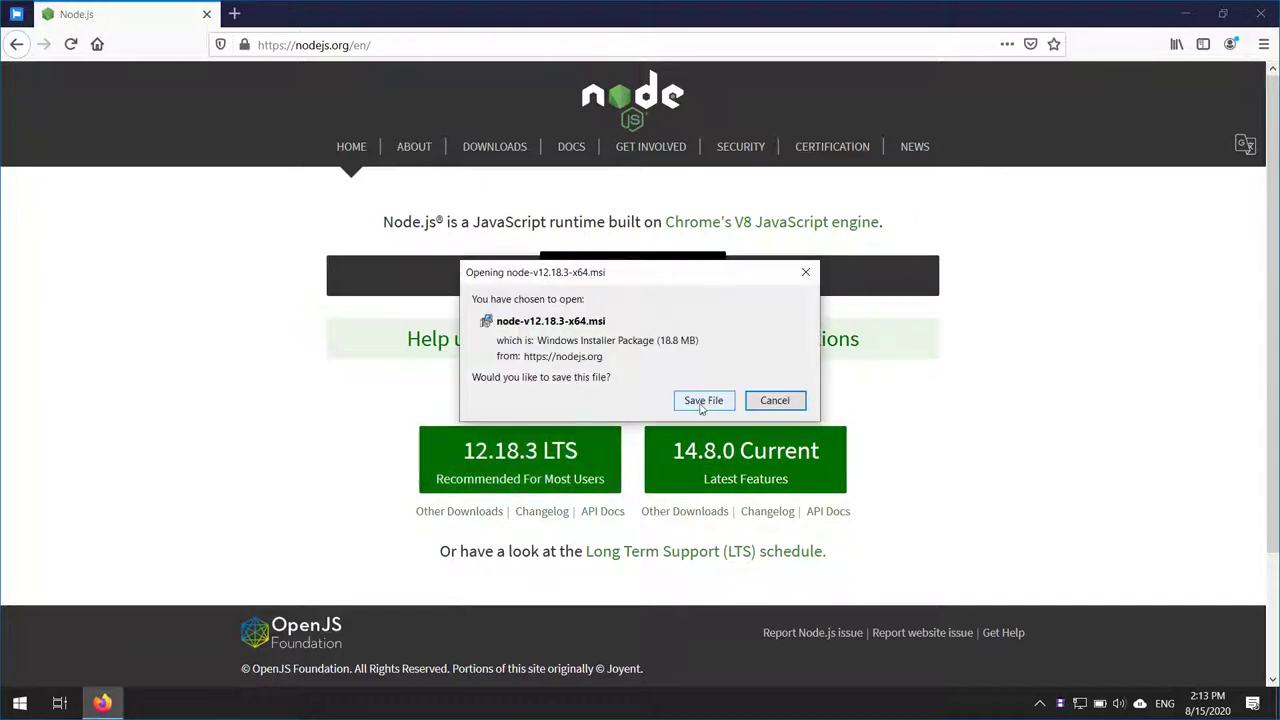
click(703, 401)
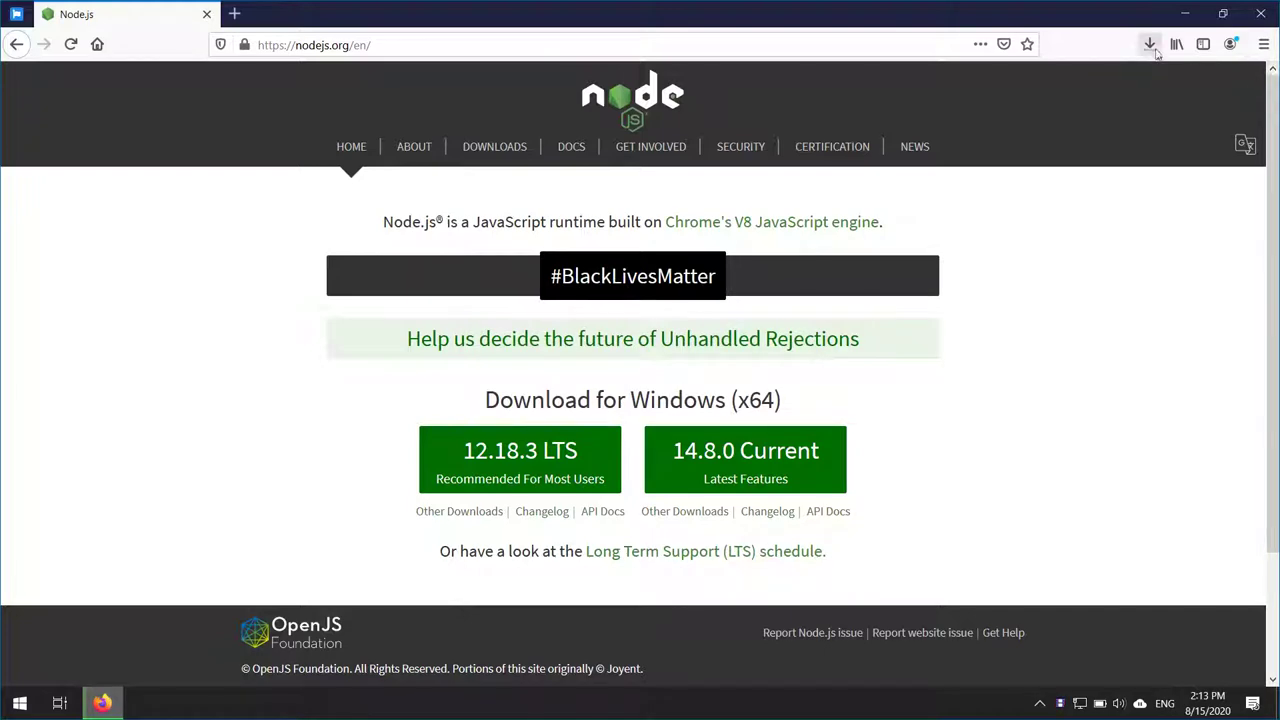
click(1152, 46)
click(1137, 86)
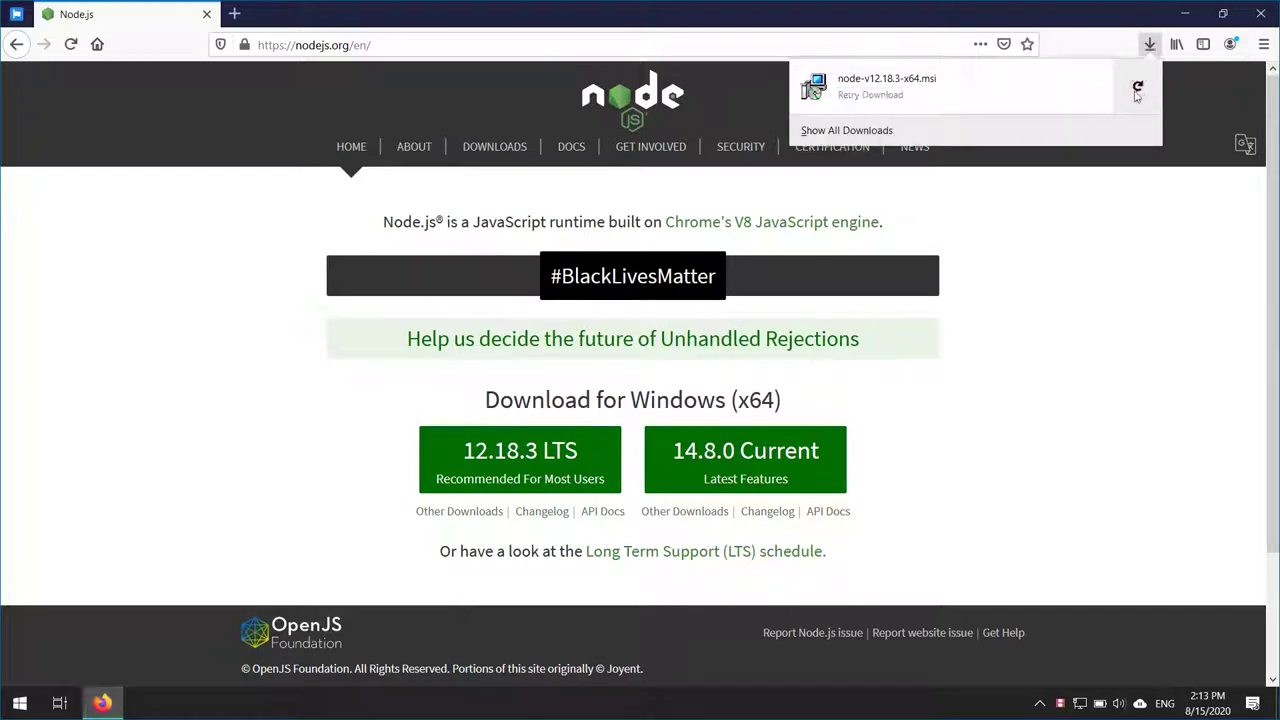
In File Explorer, open the setup folder on New Volume (G:) and launch the node-v12.18.3-x64.msi installer.
click(1185, 14)
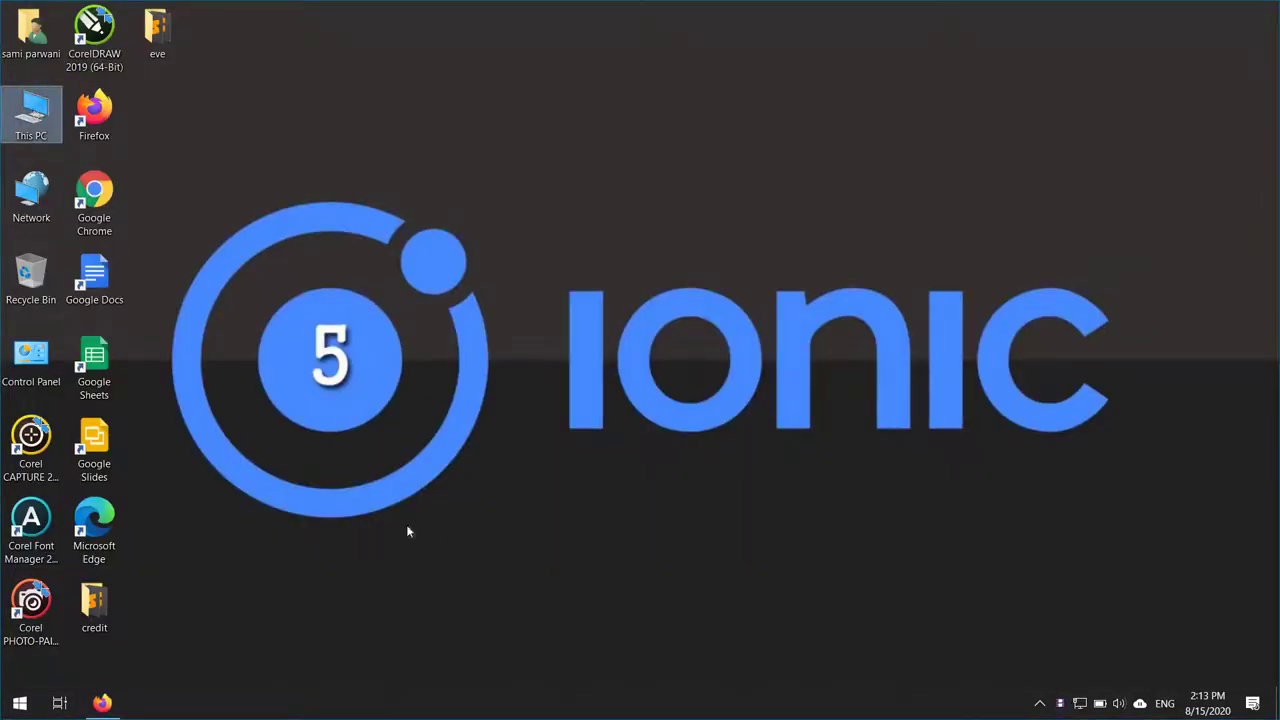
double_click(31, 115)
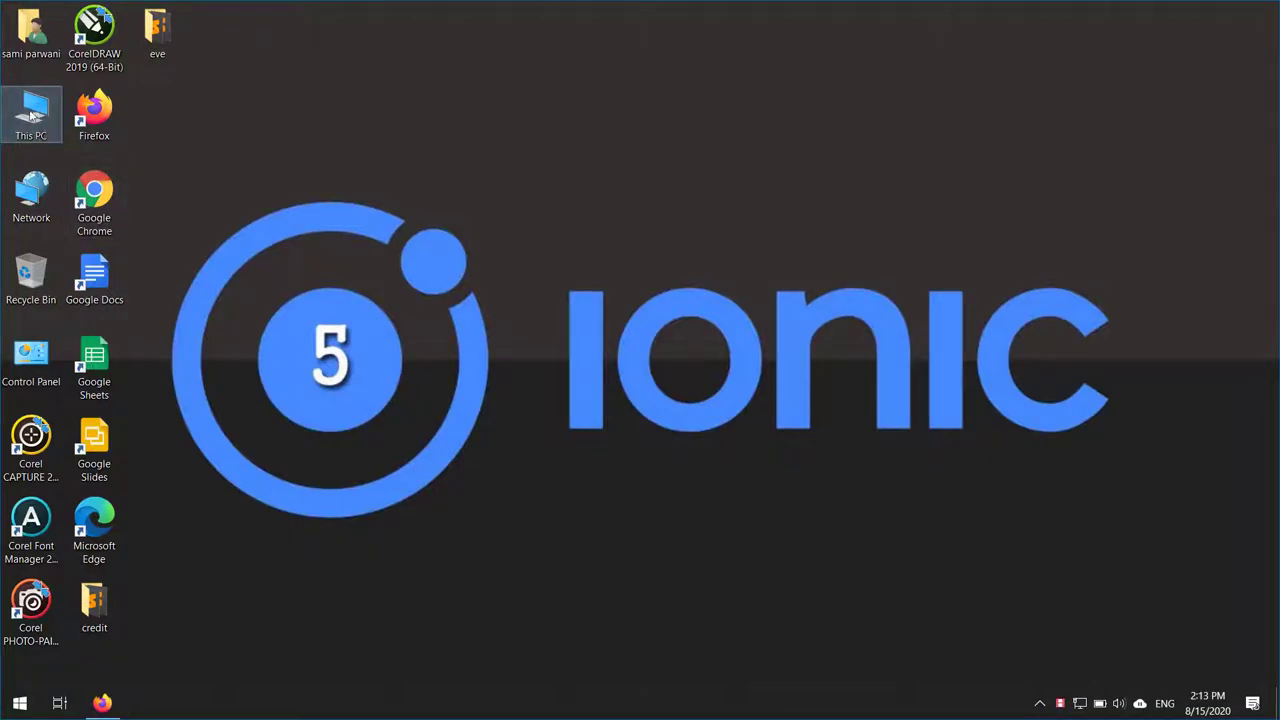
double_click(185, 285)
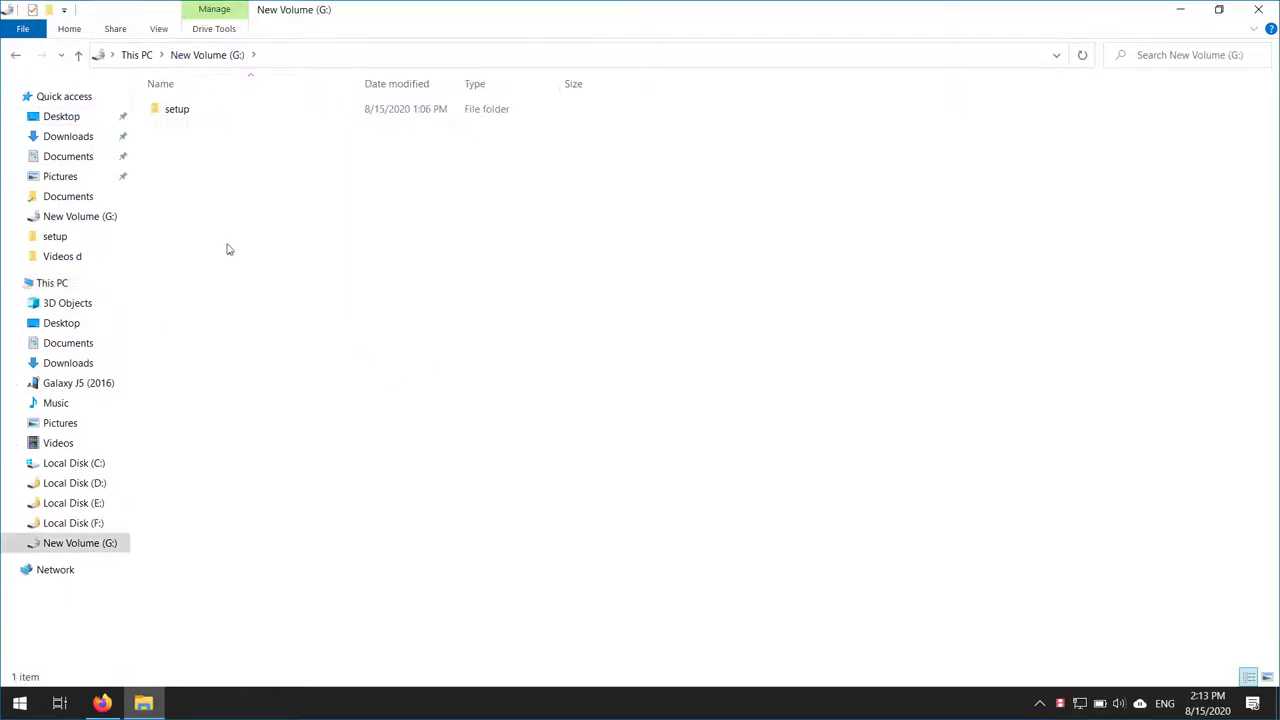
double_click(208, 121)
click(204, 203)
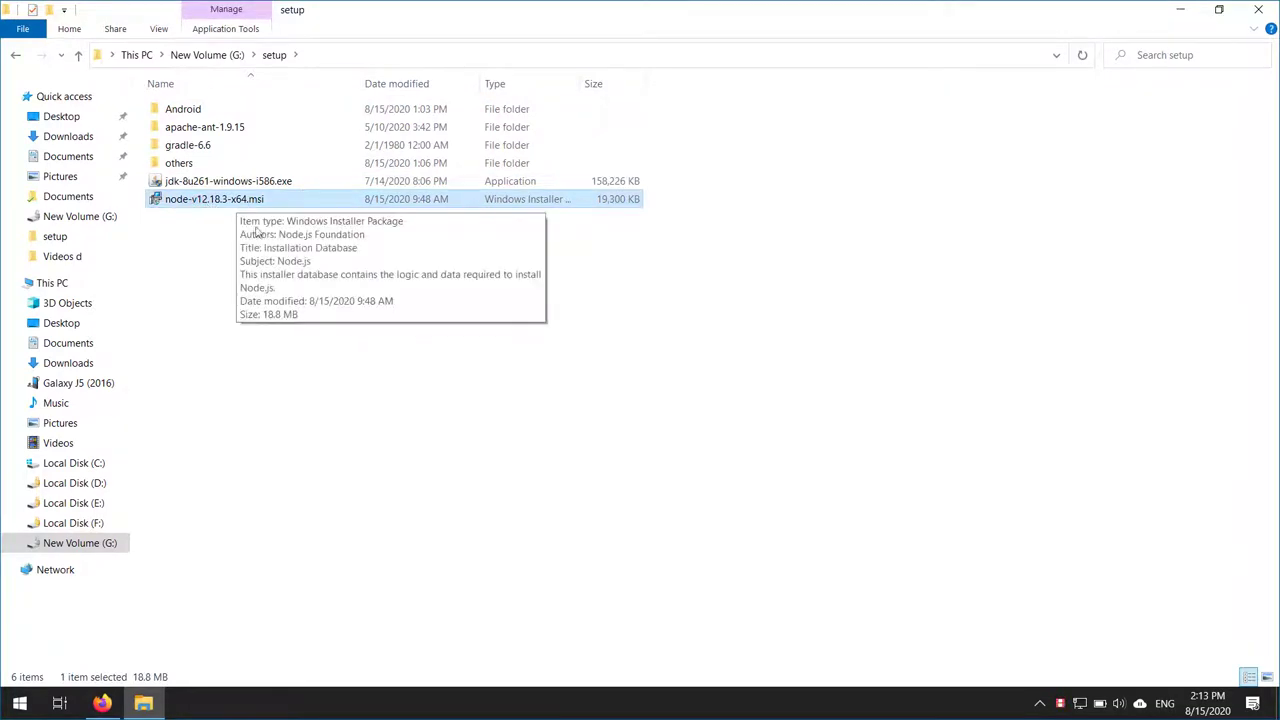
click(102, 704)
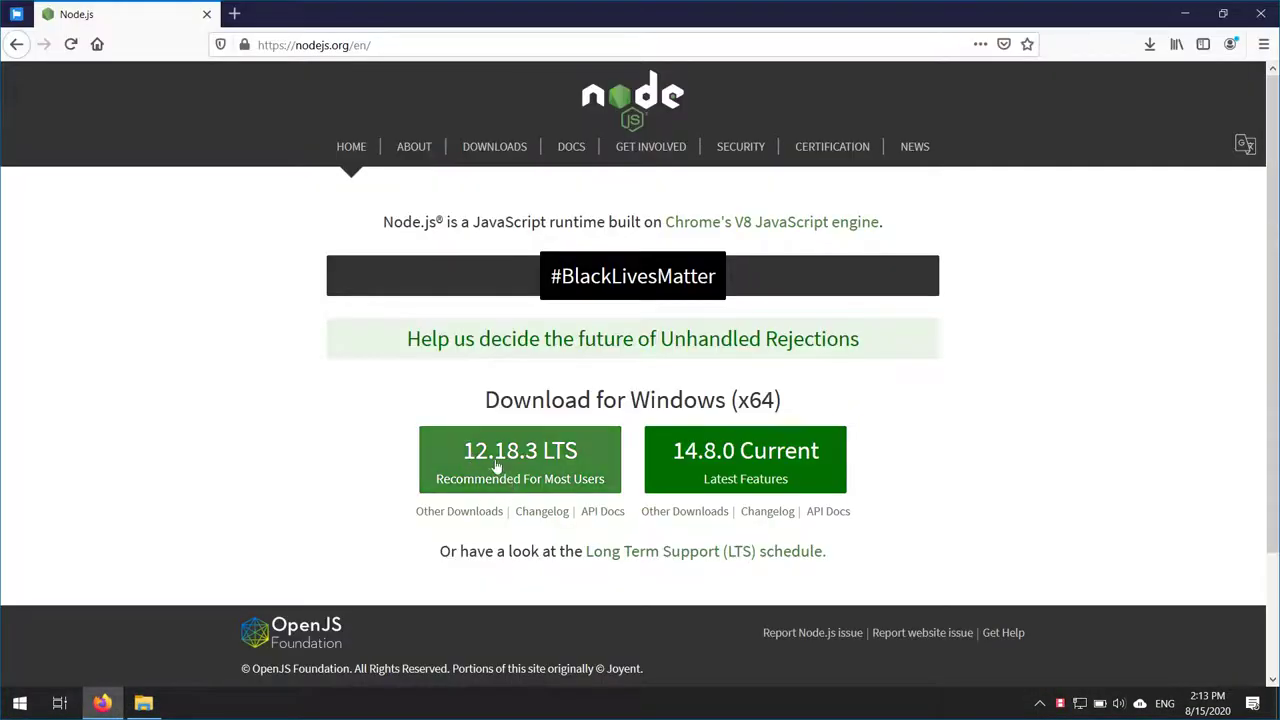
click(1184, 13)
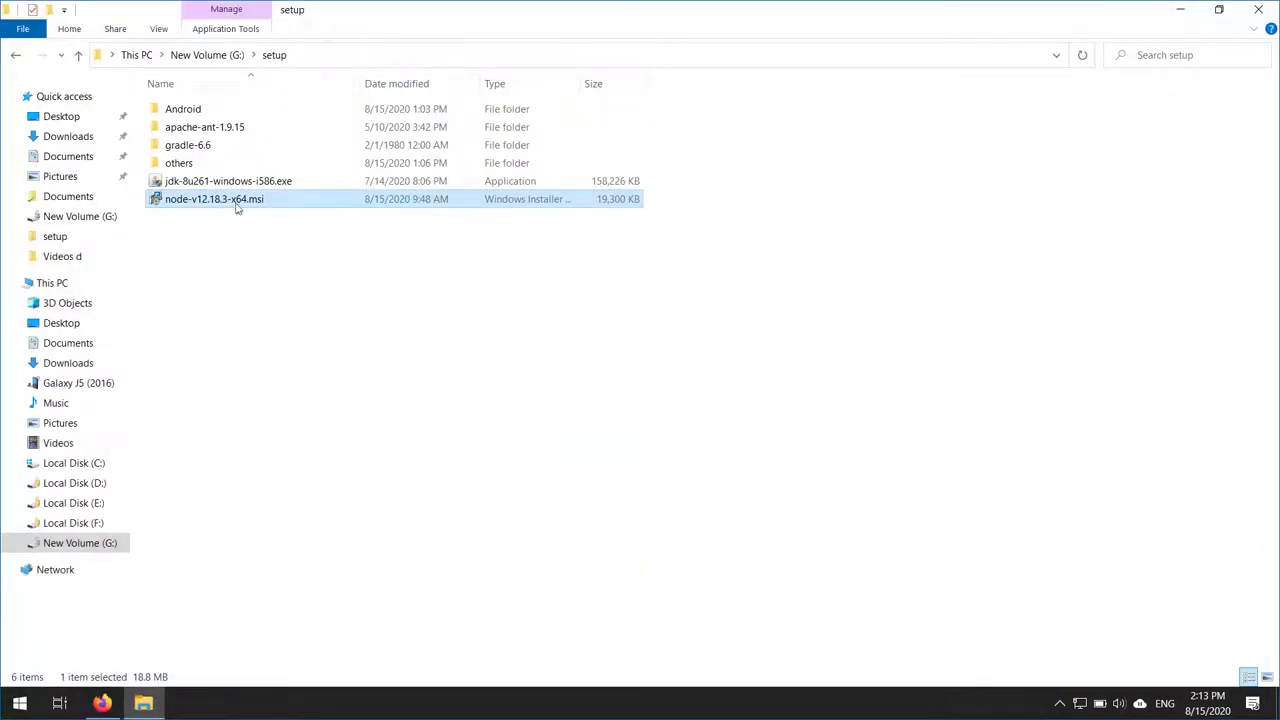
right_click(237, 205)
click(316, 215)
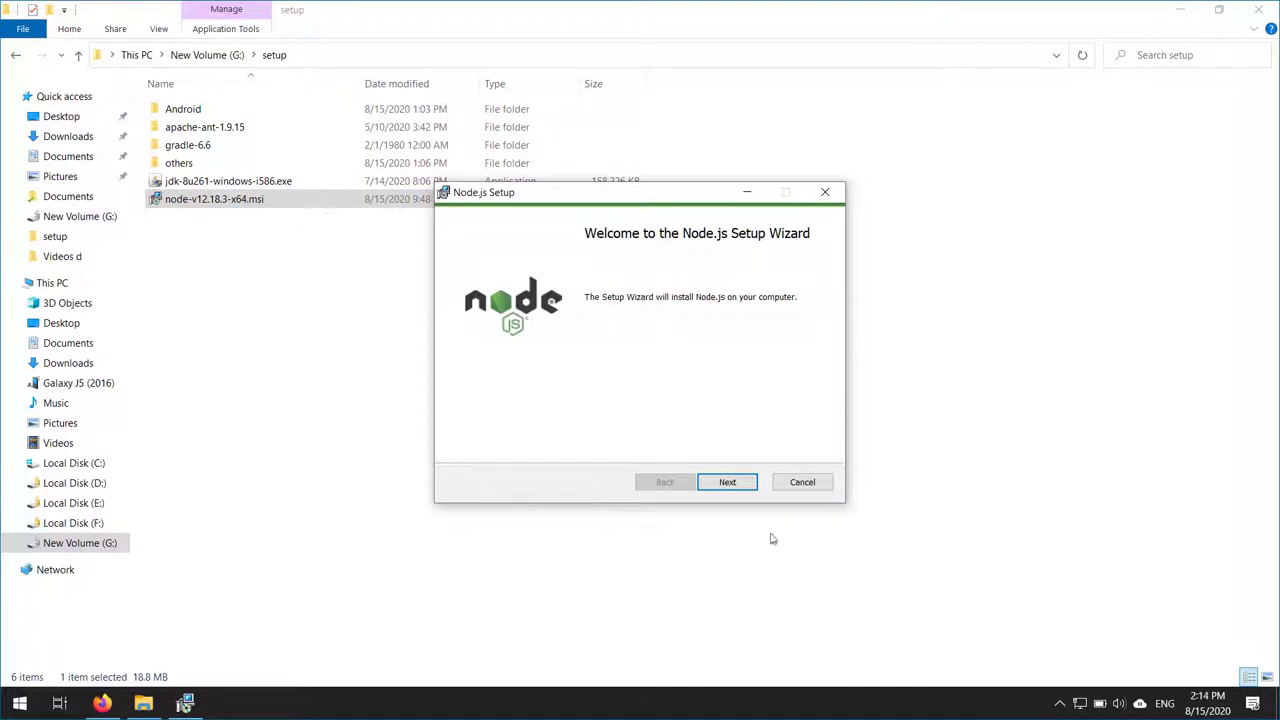
Install Node.js to C:\Program Files\nodejs\, accepting the license and keeping the default features, without the native module tools, and finish the wizard.
click(735, 483)
click(581, 442)
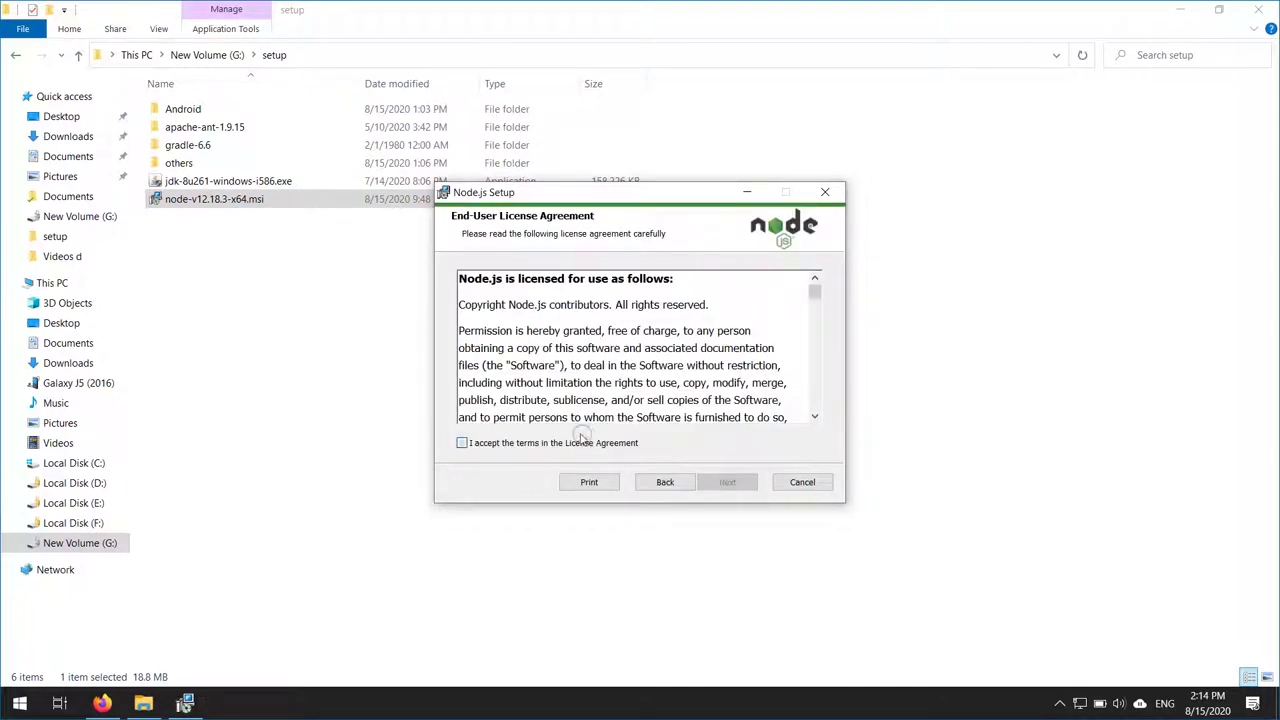
click(726, 482)
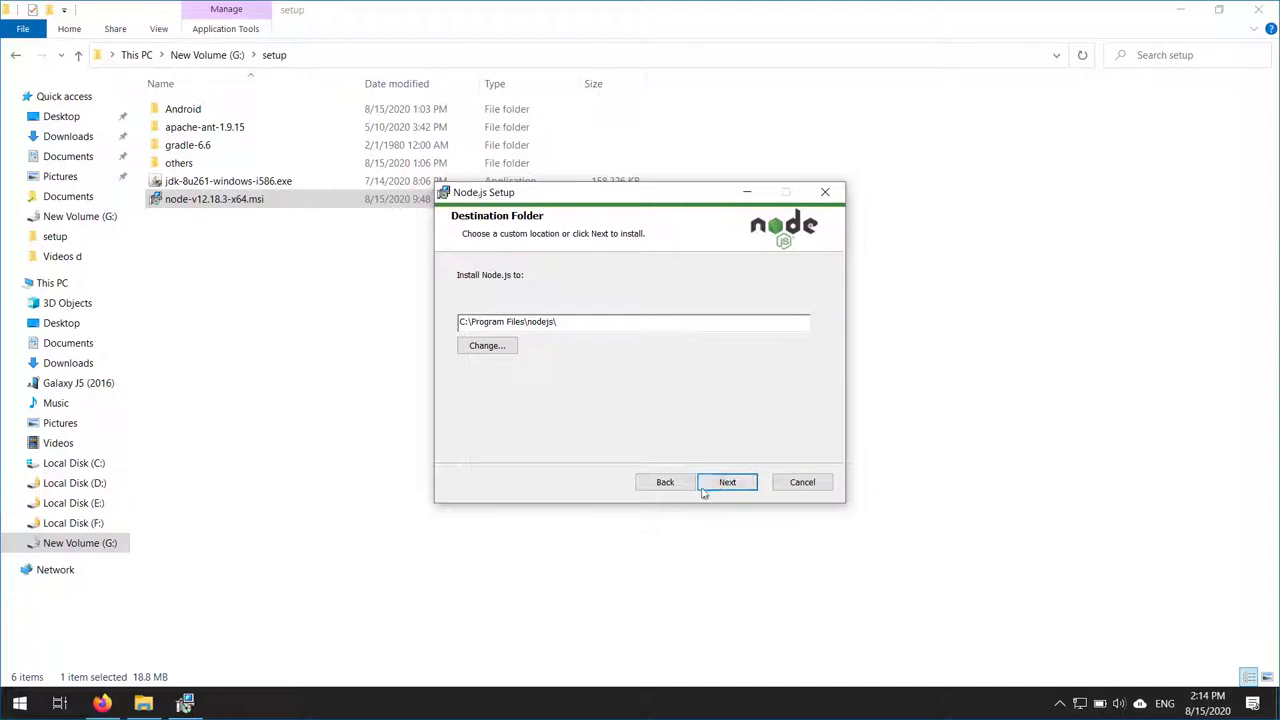
click(720, 485)
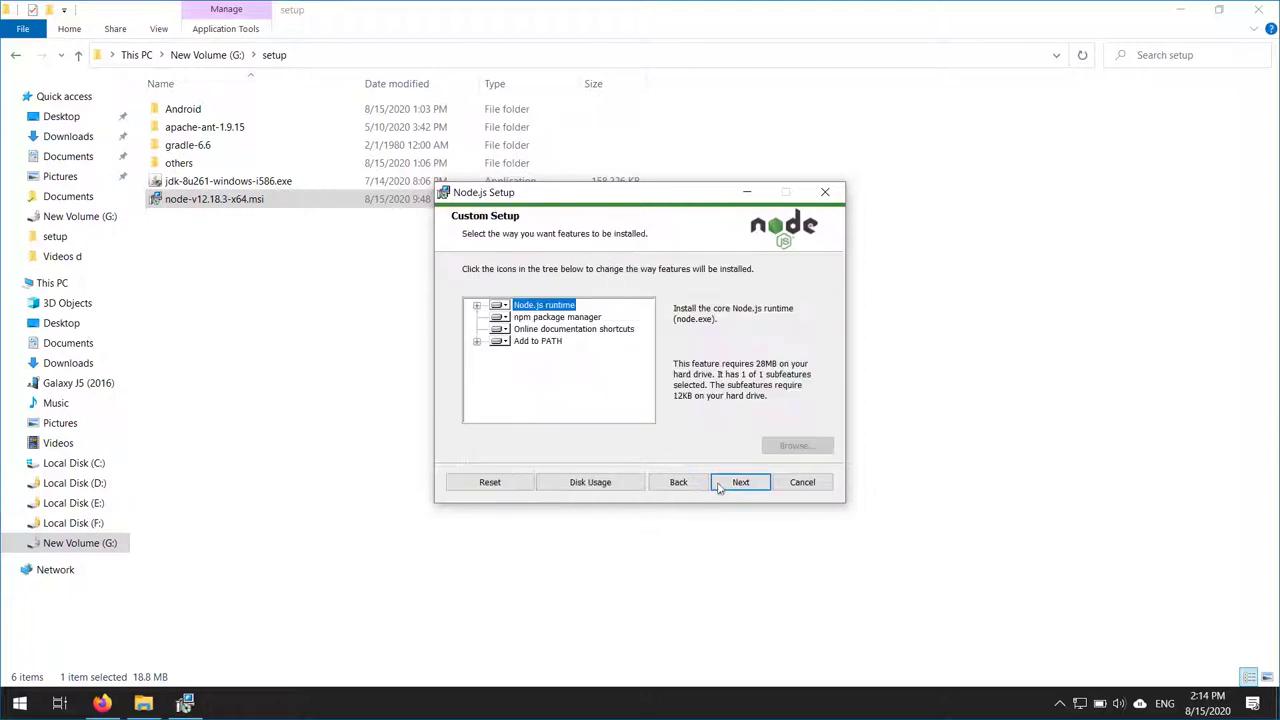
click(741, 484)
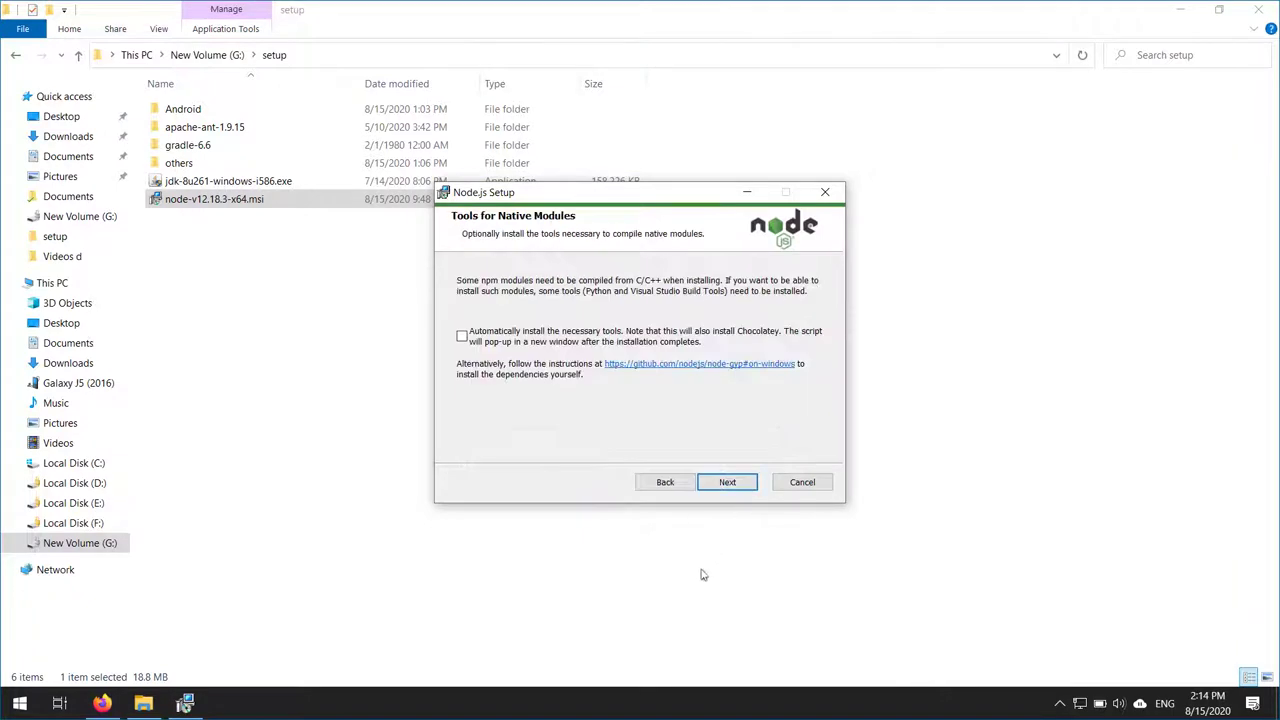
click(722, 484)
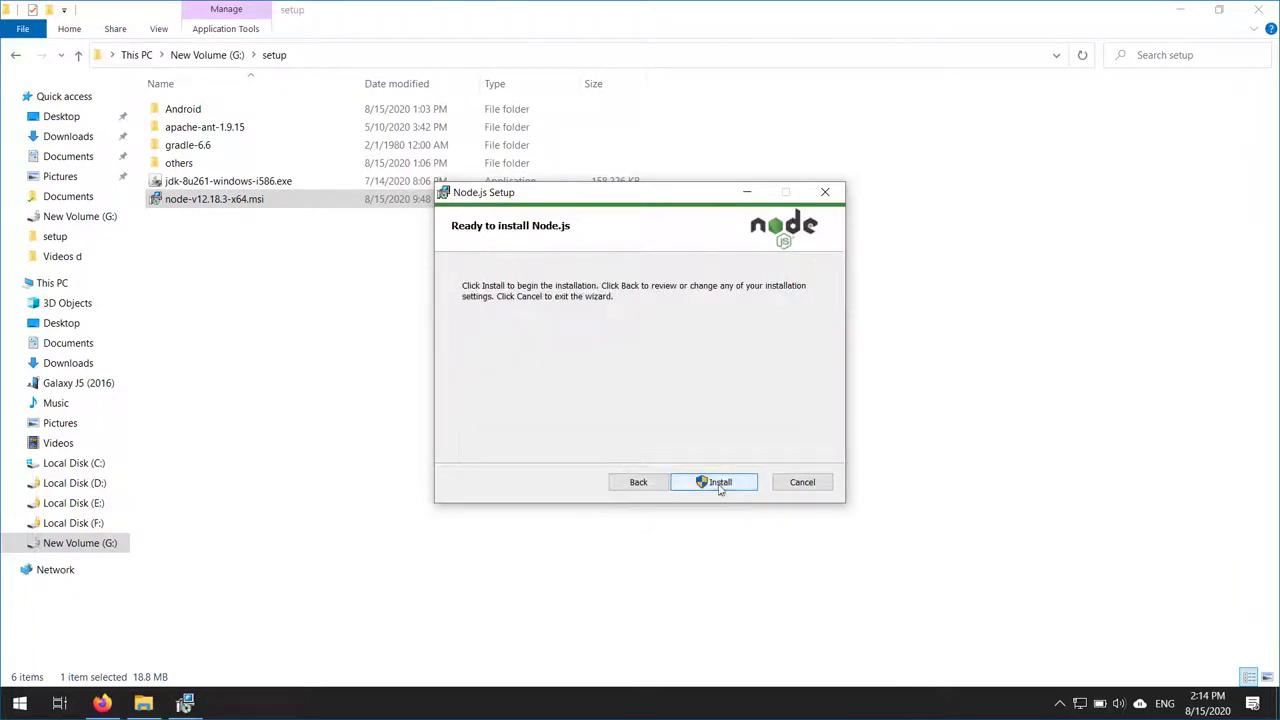
click(720, 484)
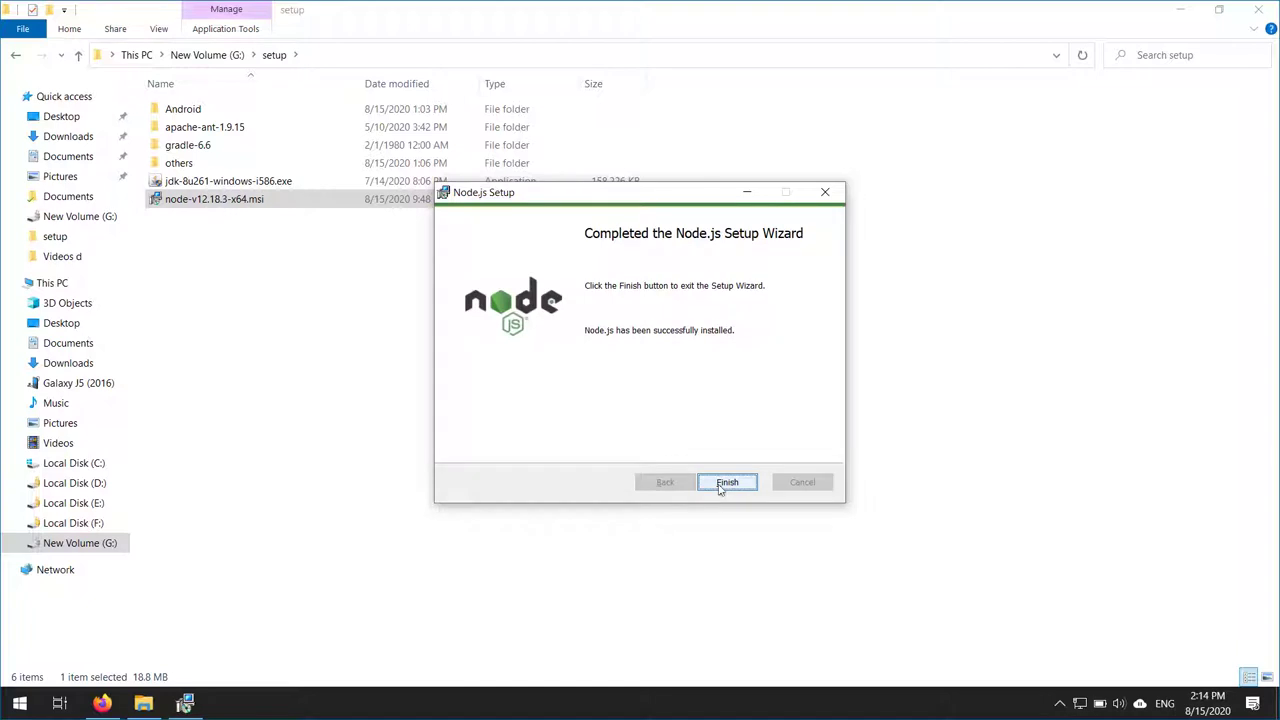
click(727, 483)
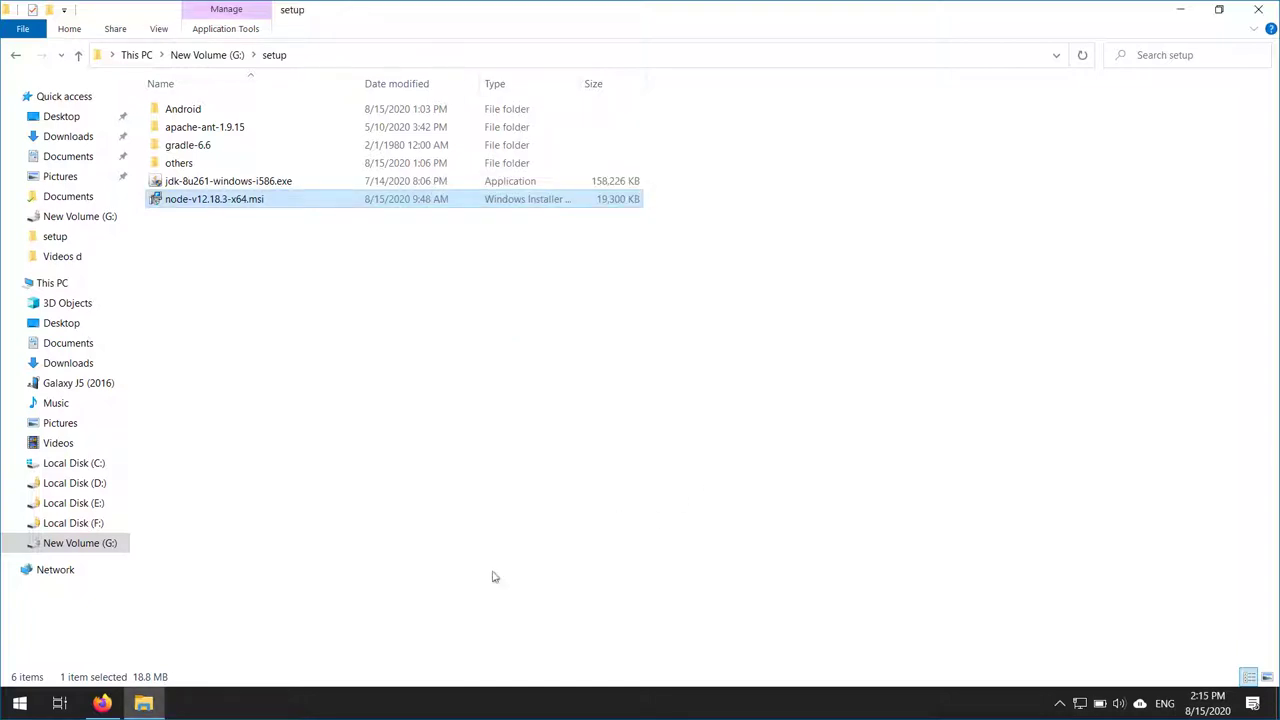
Open the Node.js command prompt as administrator.
click(150, 706)
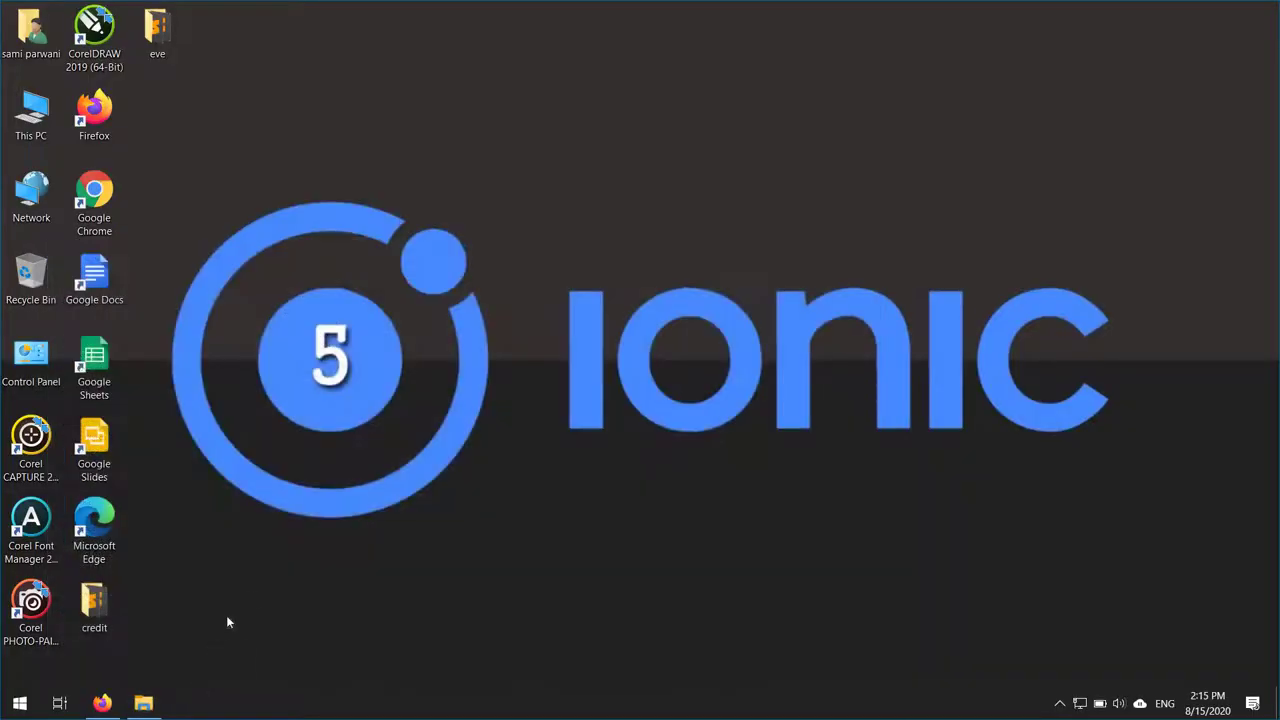
click(19, 703)
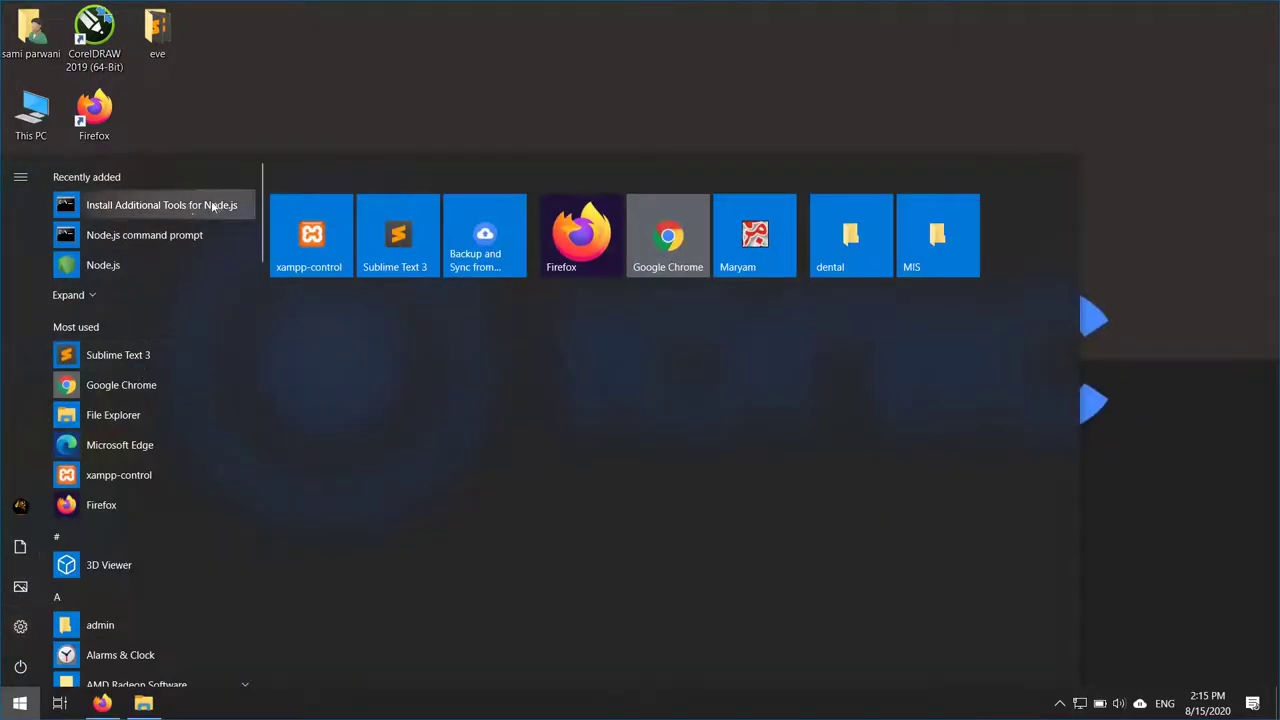
click(140, 242)
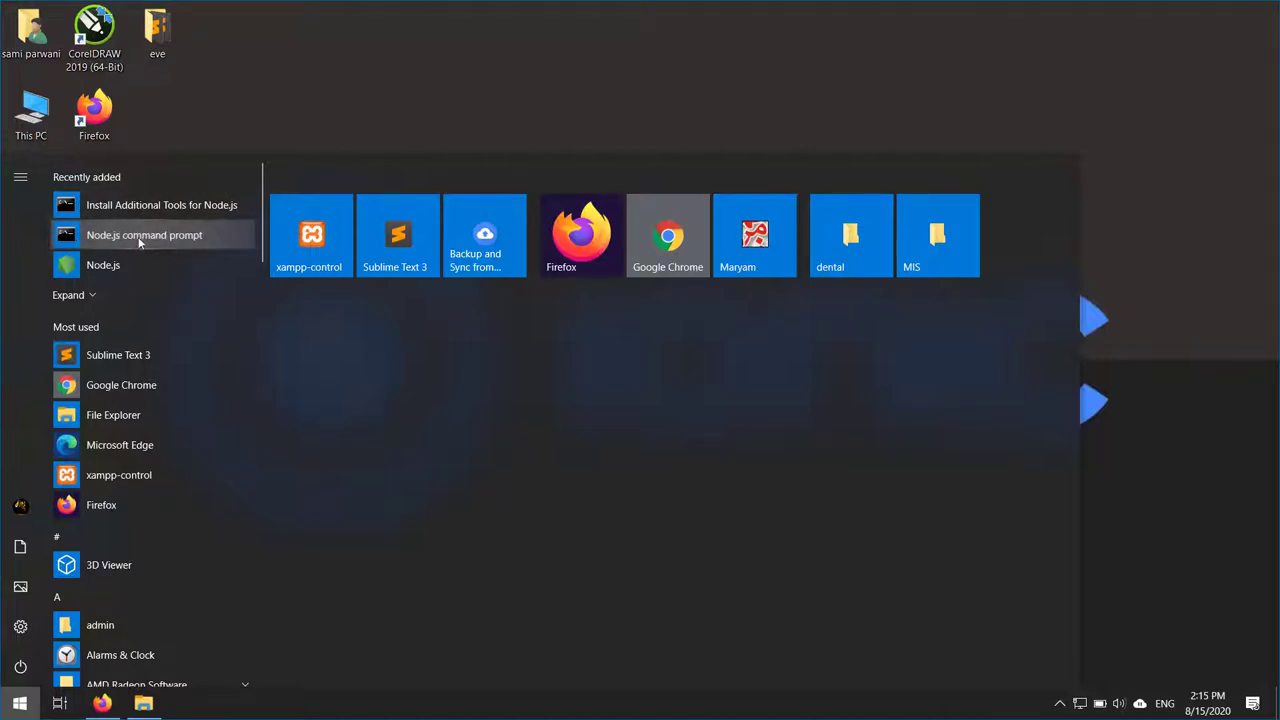
right_click(140, 242)
mouse_move(287, 289)
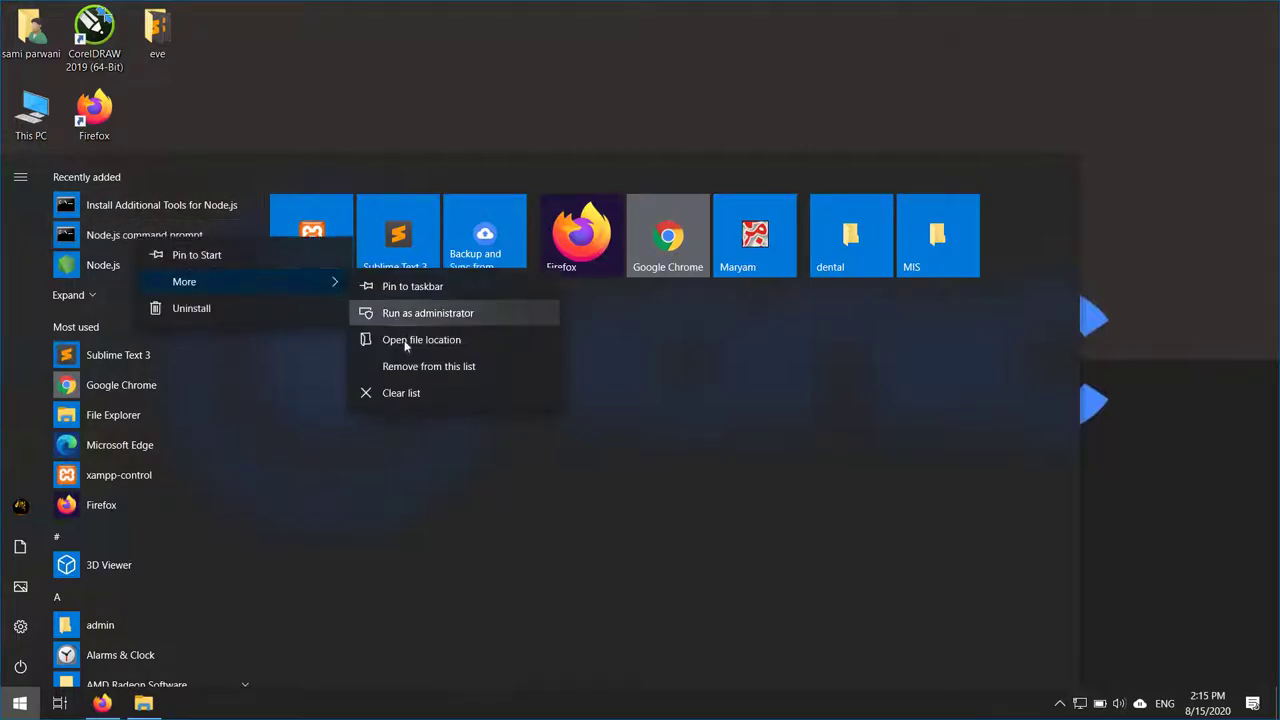
click(434, 318)
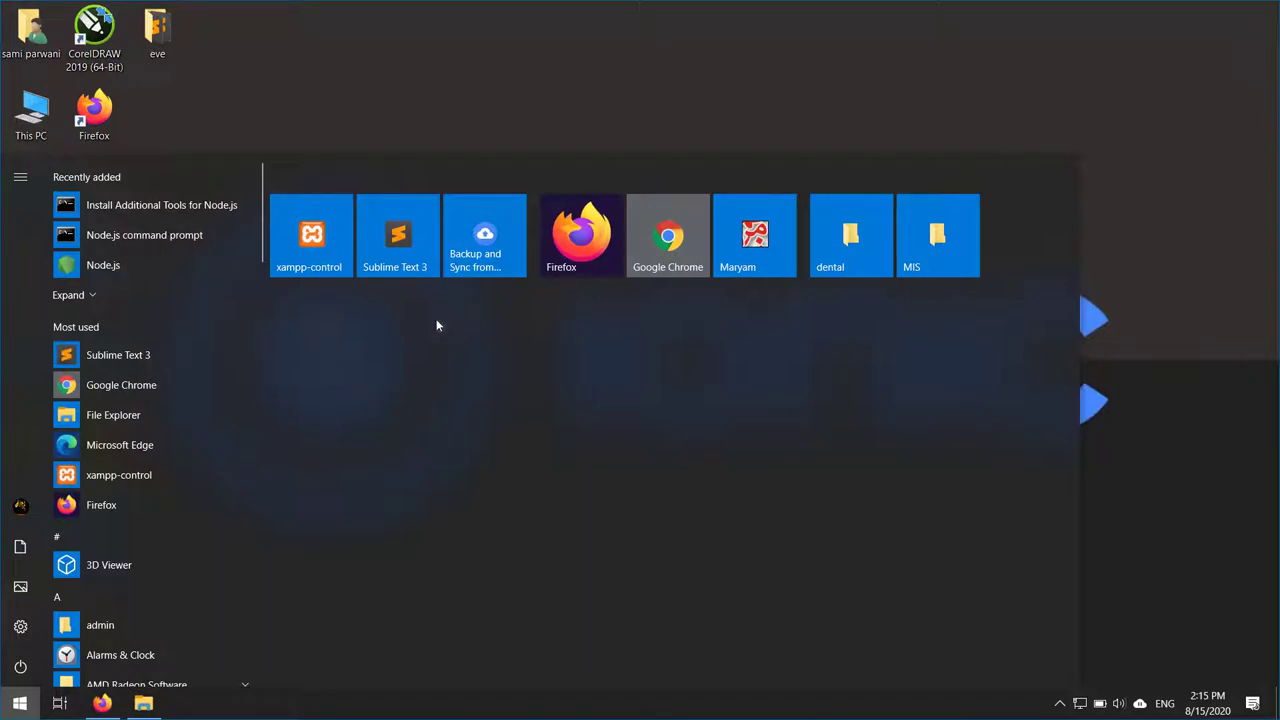
click(511, 301)
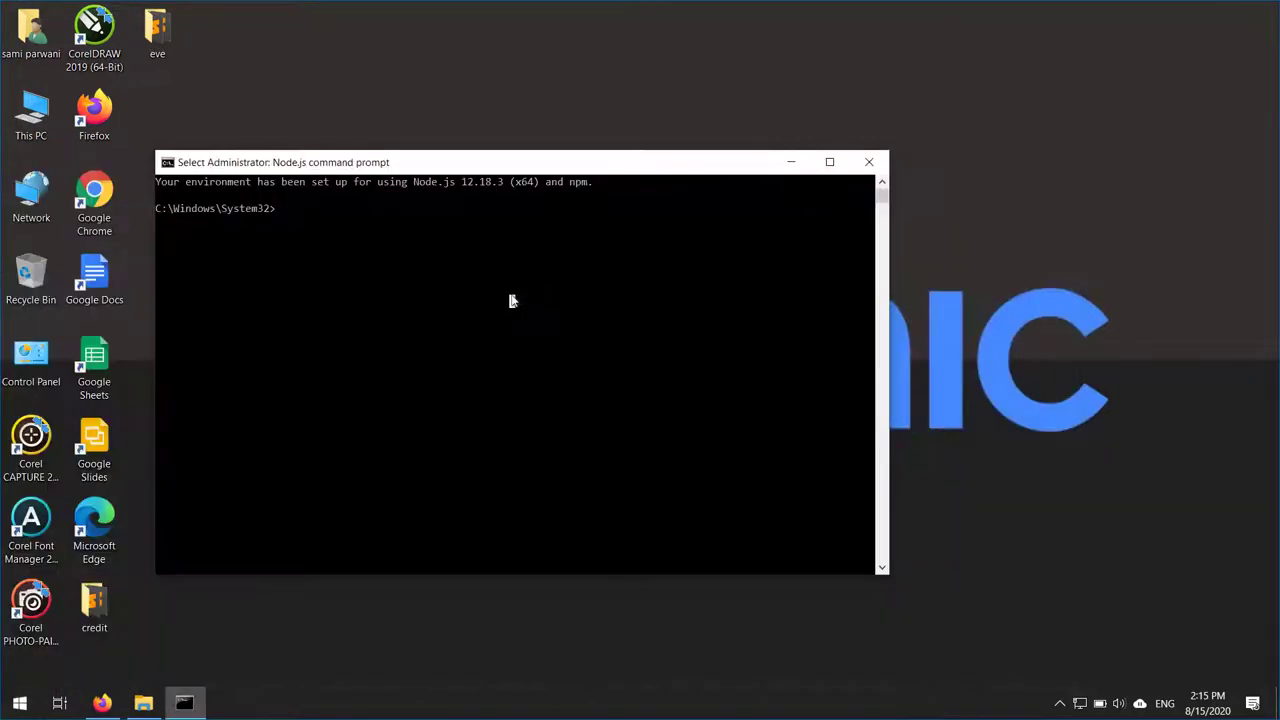
Check the installed Node.js version by running node --version.
text(node)
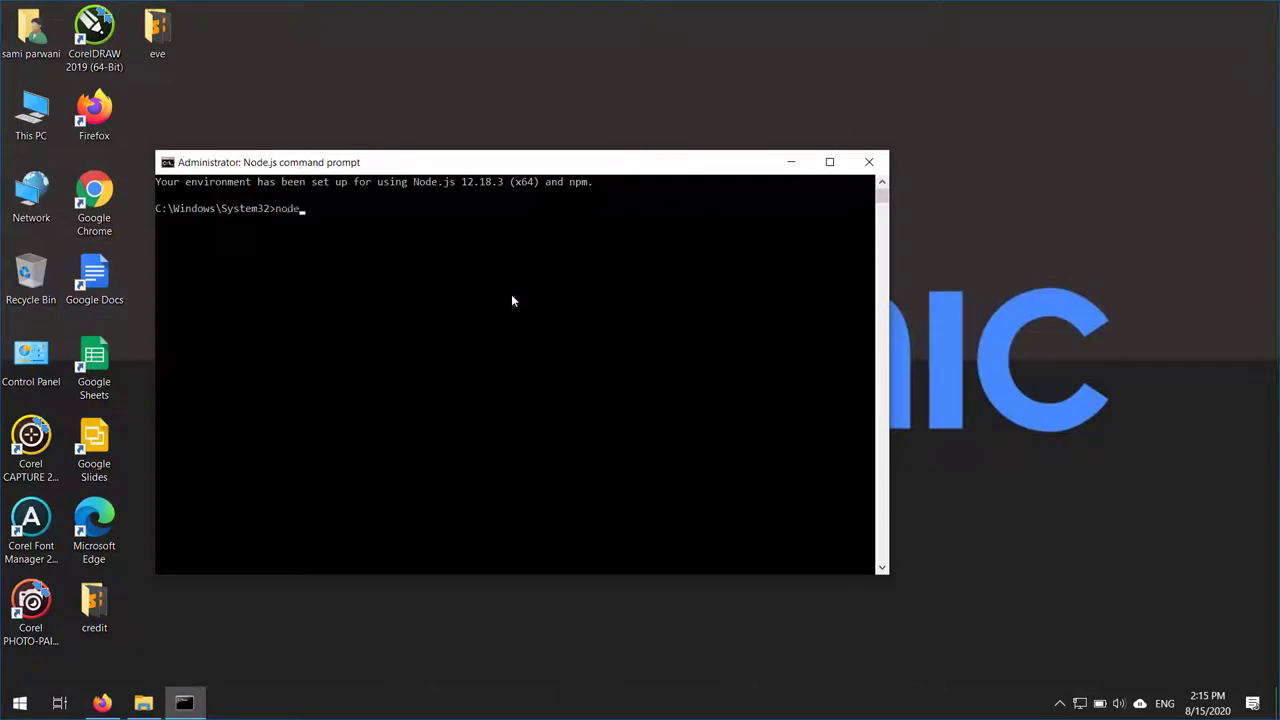
text( --versio)
text(n)
key(Return)
drag(209, 224, 152, 230)
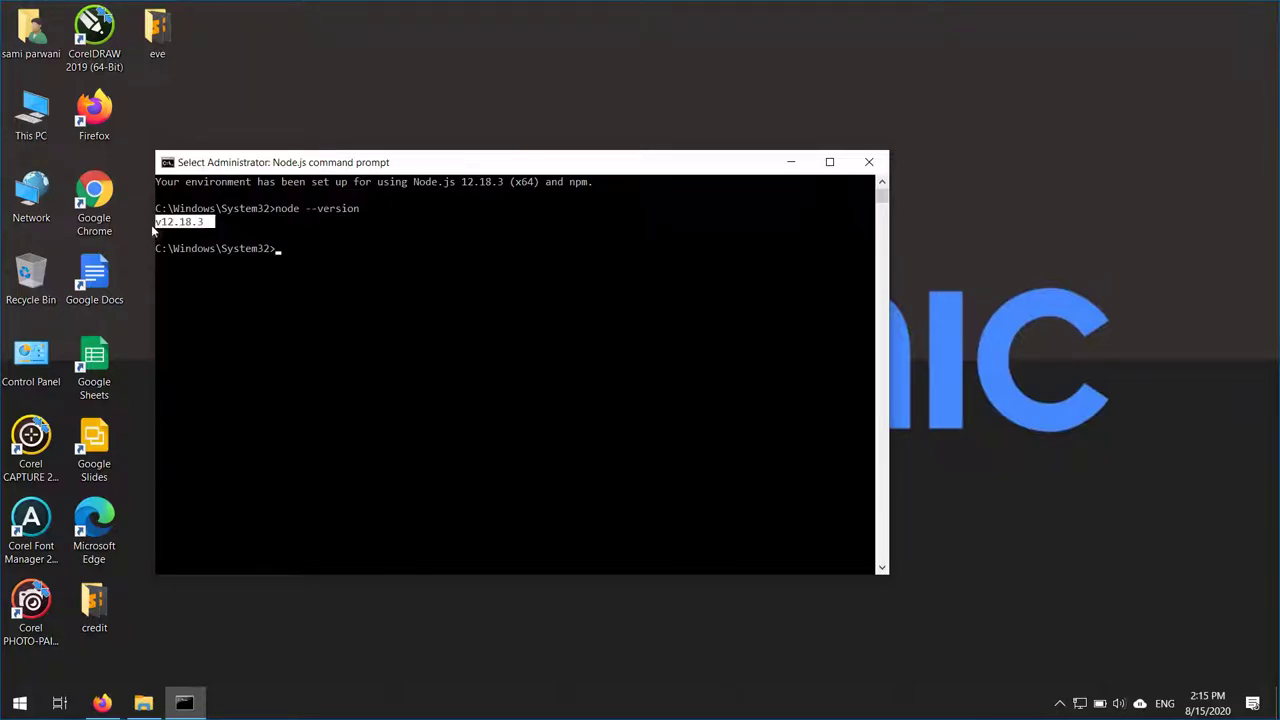
click(283, 263)
Check the installed npm version by running npm -v.
text(n)
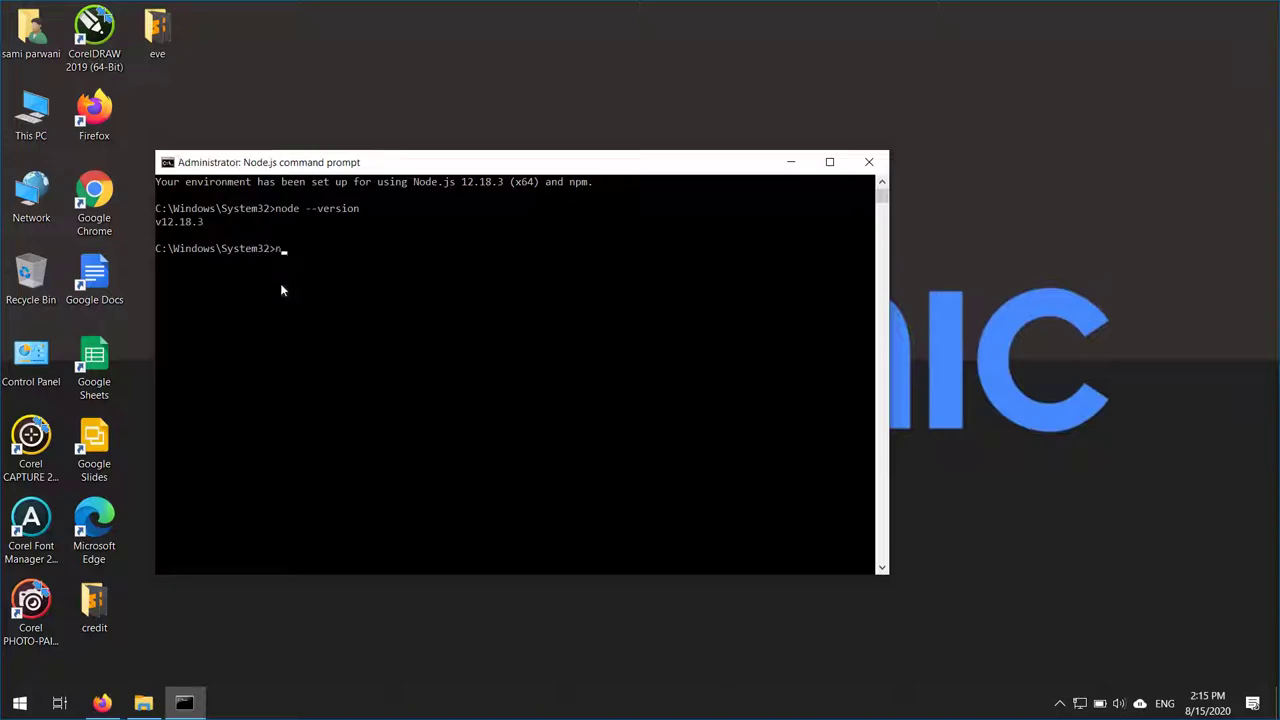
text(pm -v)
key(Return)
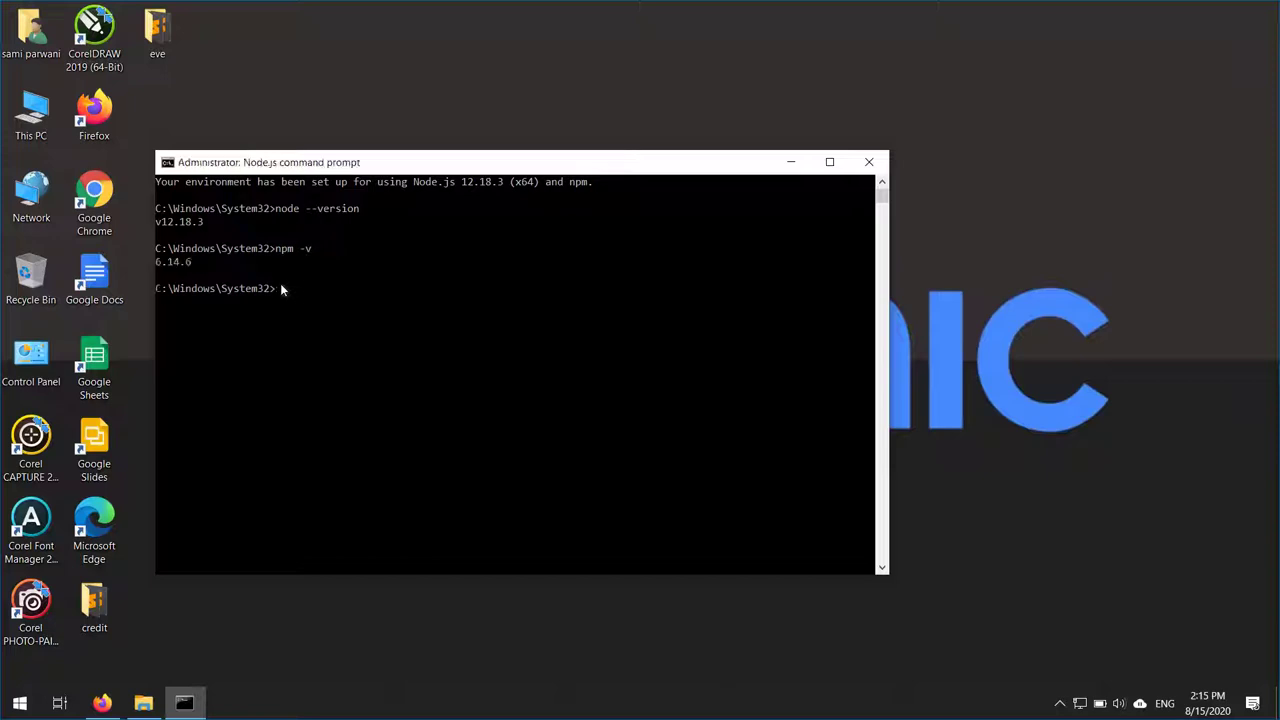
drag(197, 269, 156, 259)
click(263, 334)
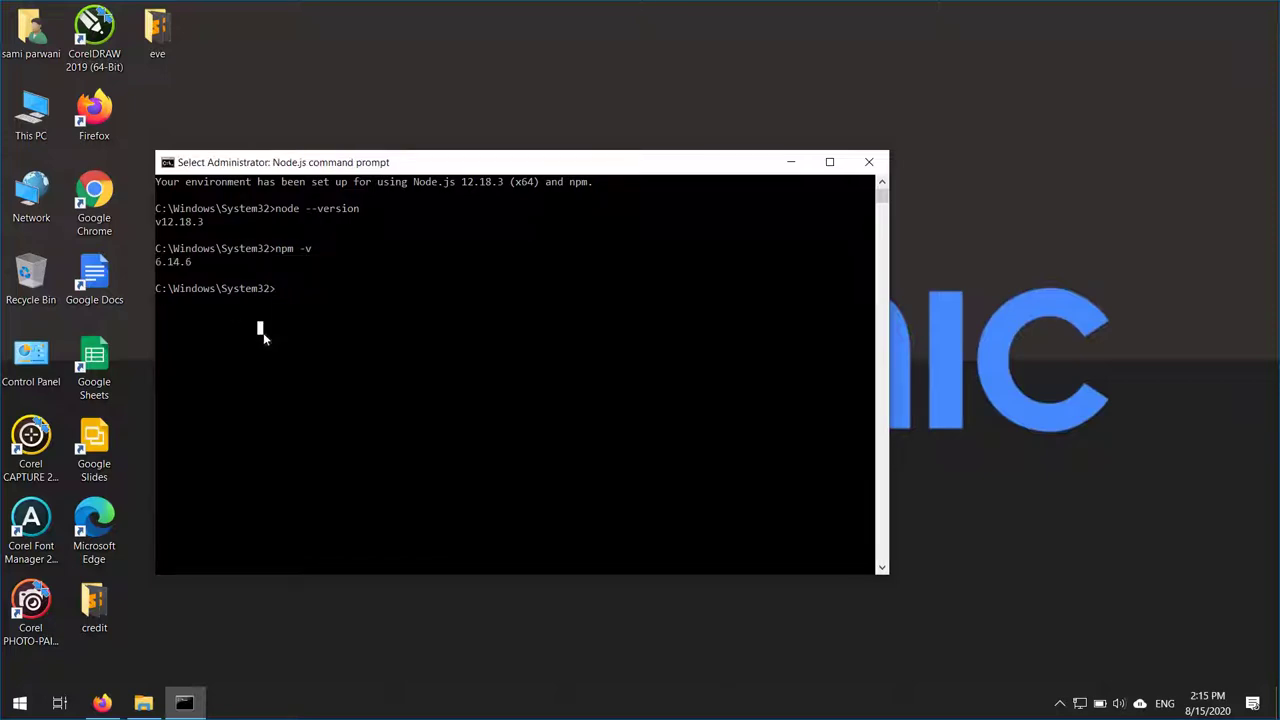
key(Escape)
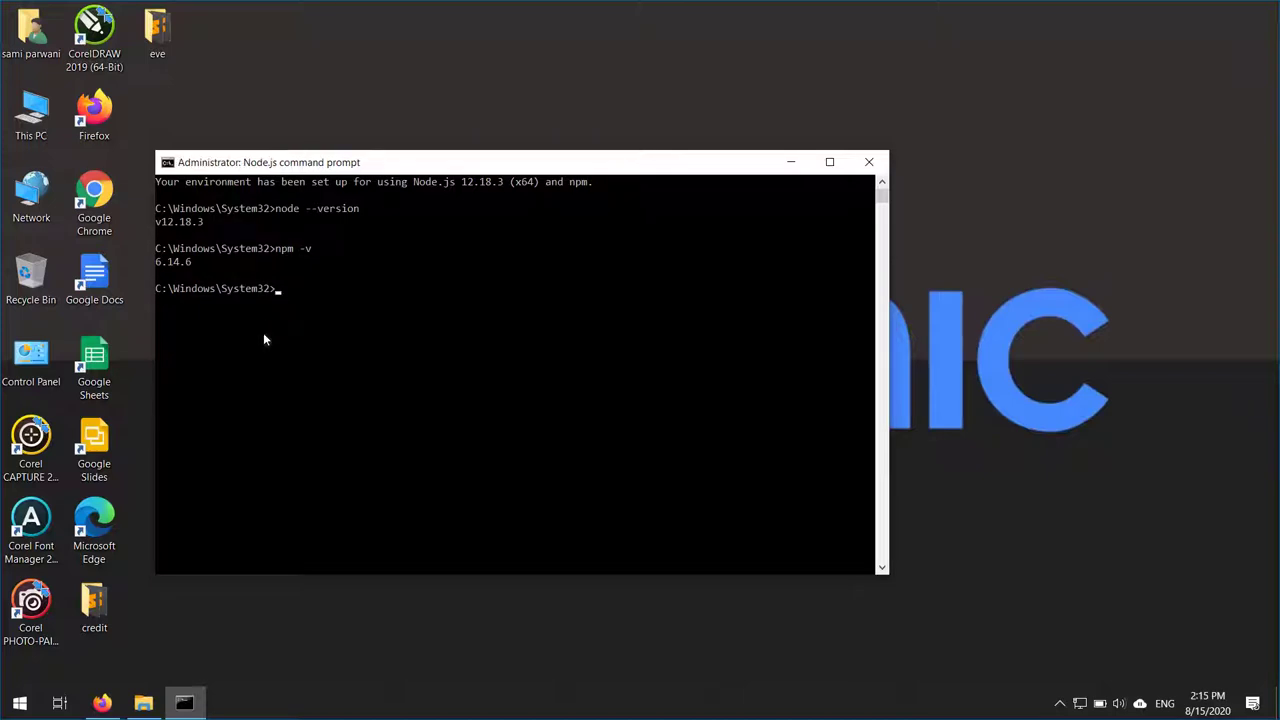
click(957, 352)
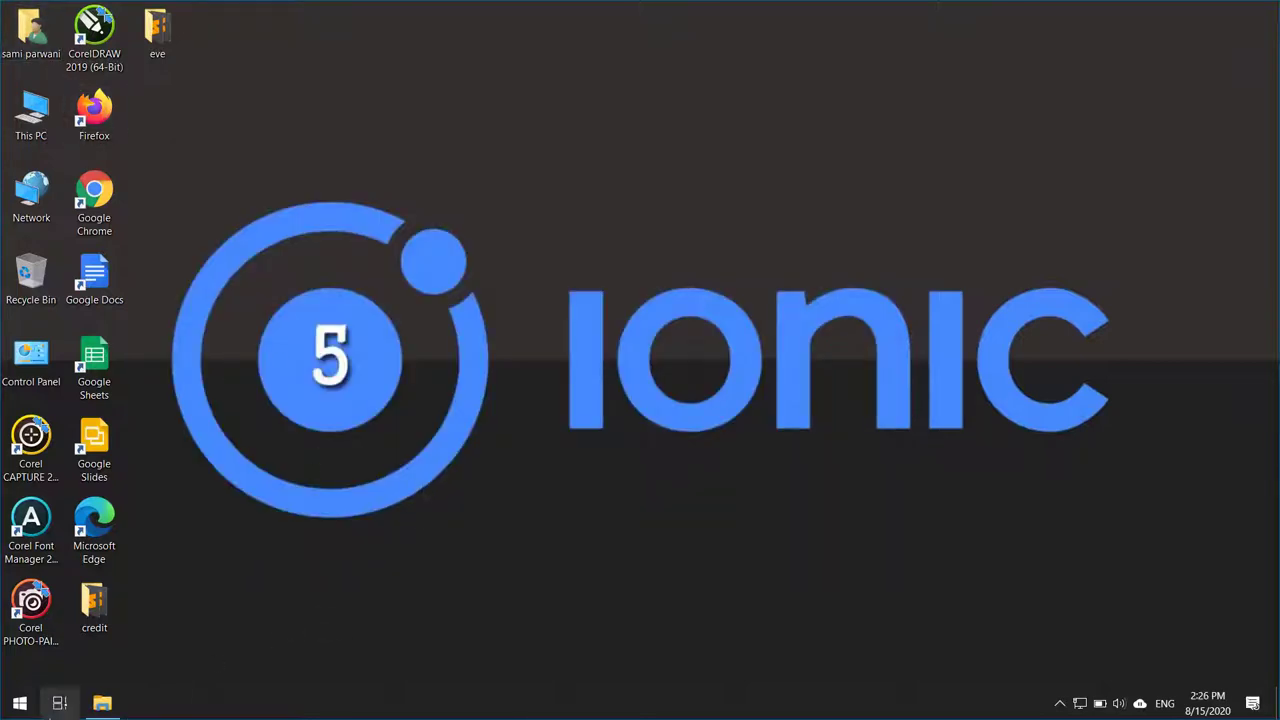
In File Explorer, open the Android sdk folder inside setup and copy its path, G:\setup\Android sdk.
click(102, 703)
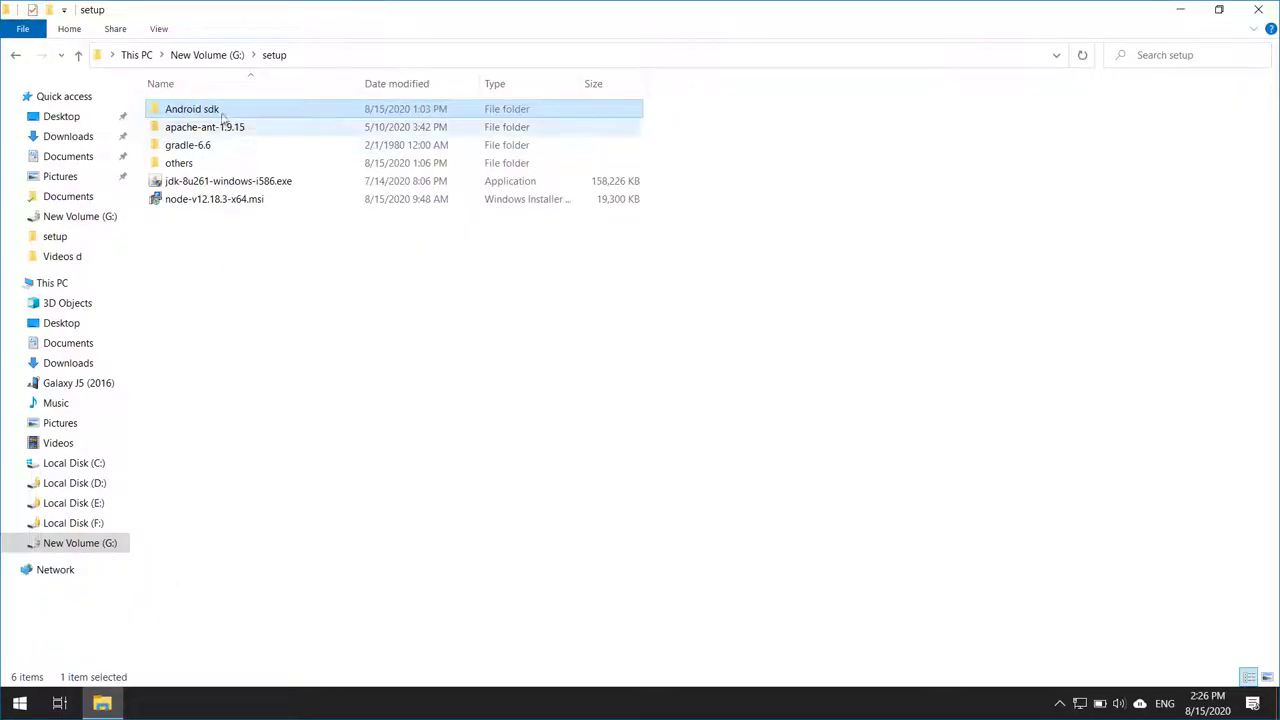
click(199, 111)
double_click(200, 110)
double_click(252, 116)
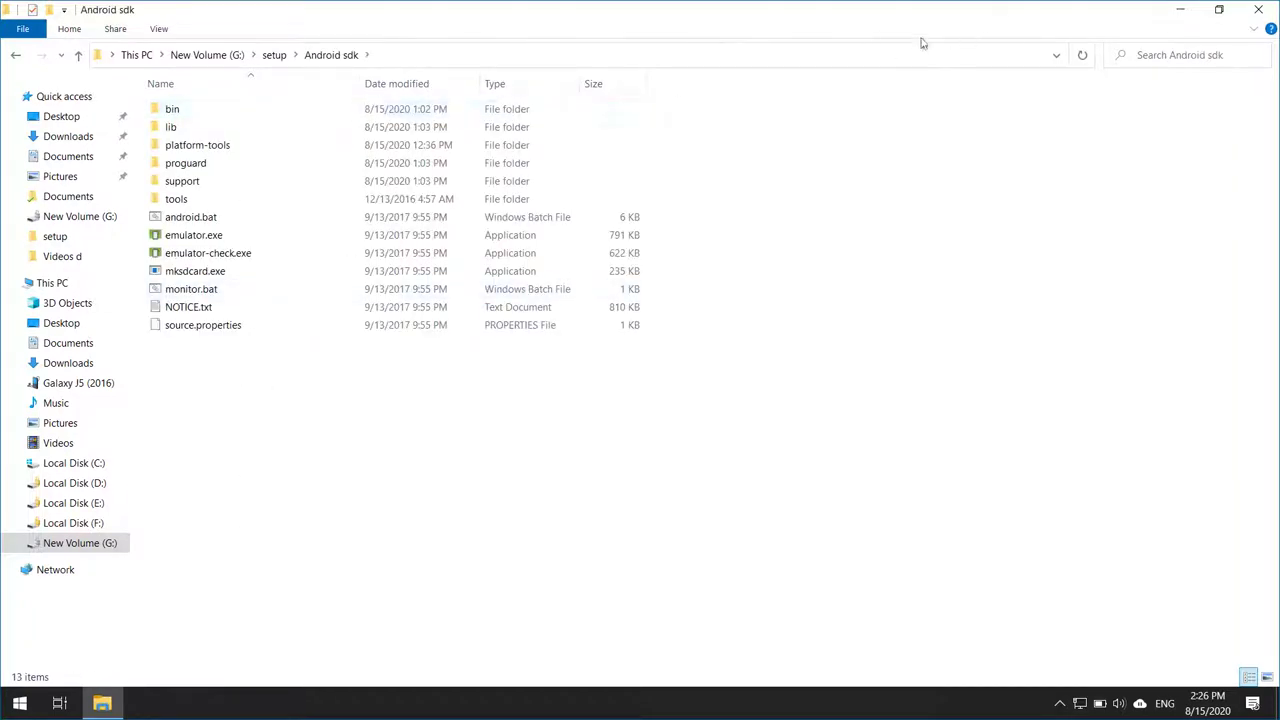
click(402, 54)
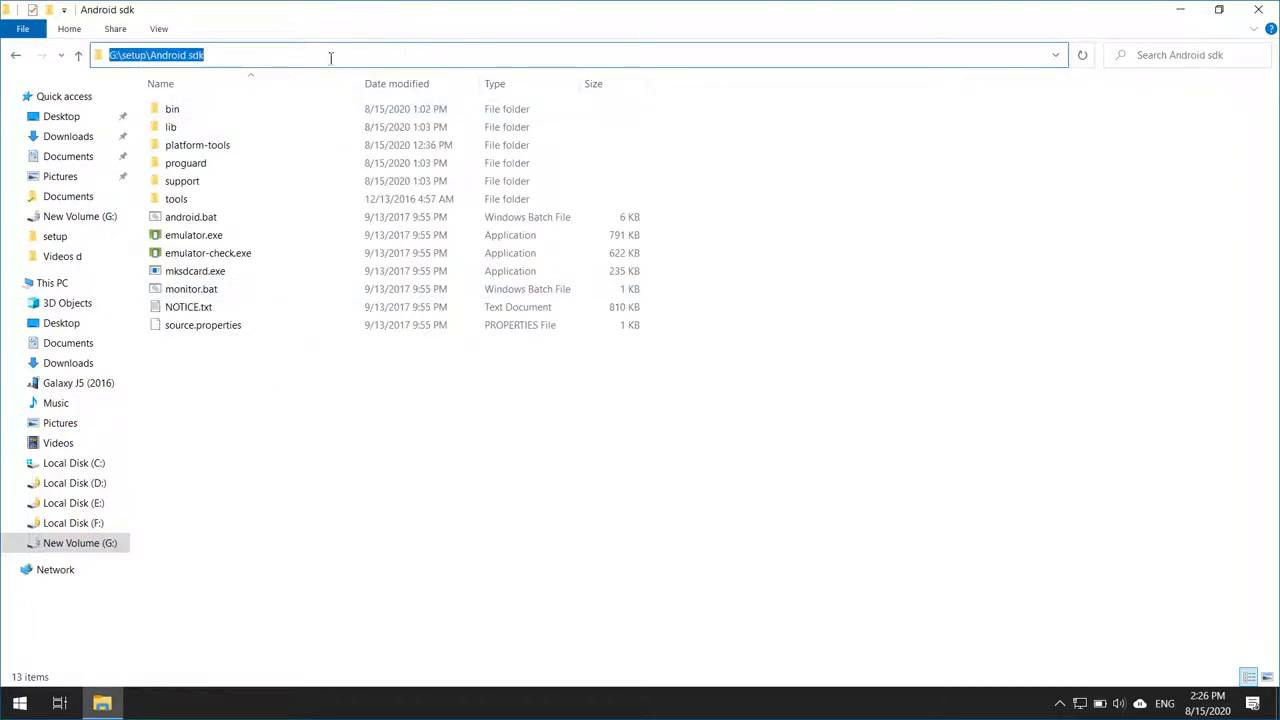
right_click(163, 58)
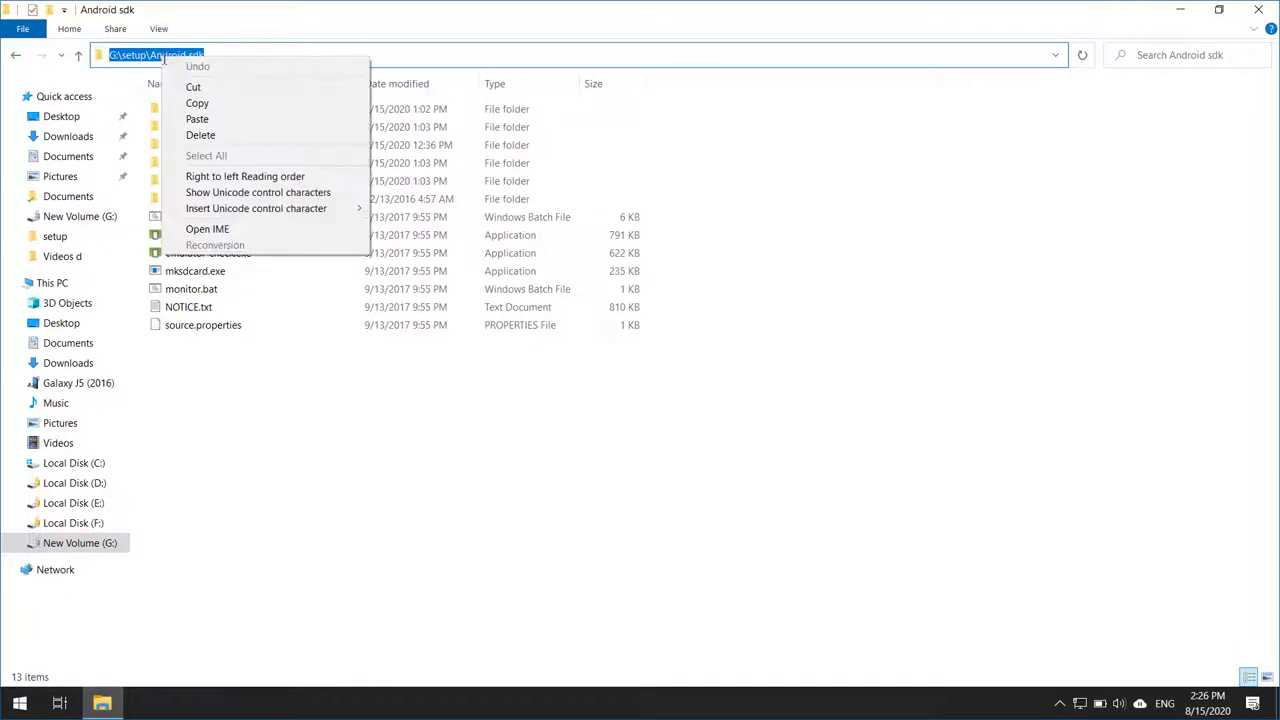
click(197, 103)
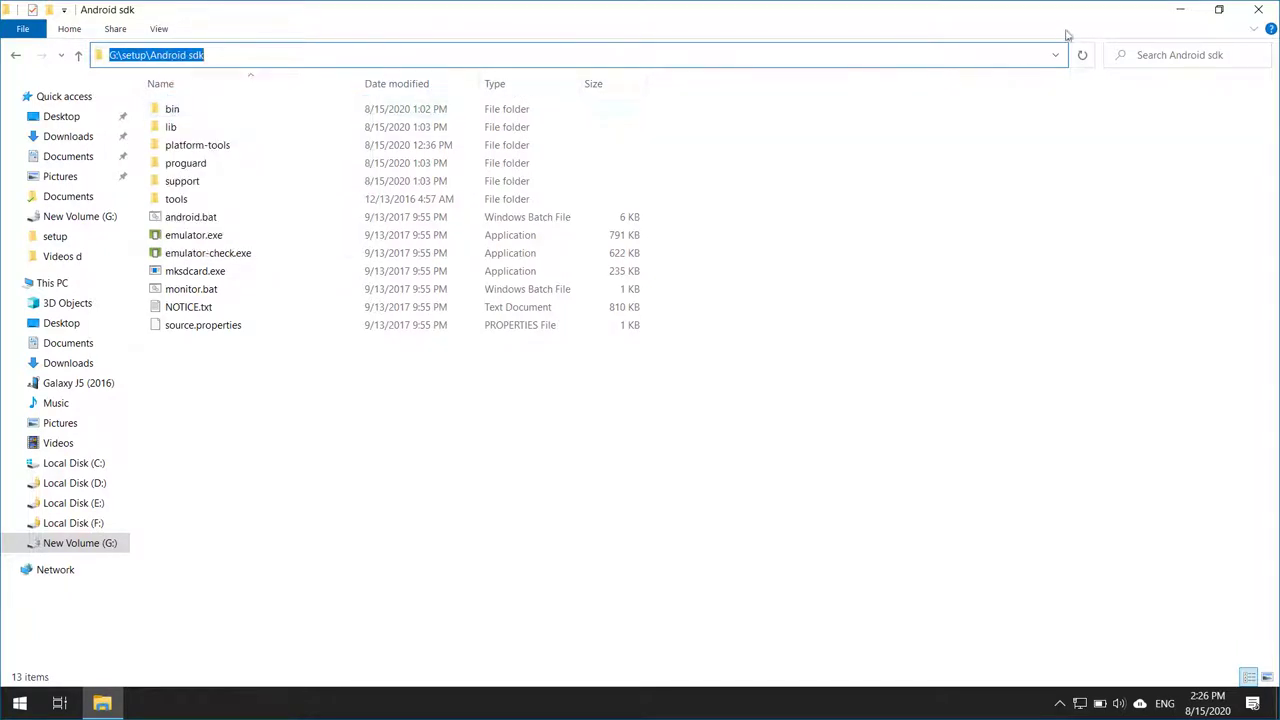
Minimize File Explorer and open the Environment Variables settings through This PC's advanced system settings.
click(1178, 10)
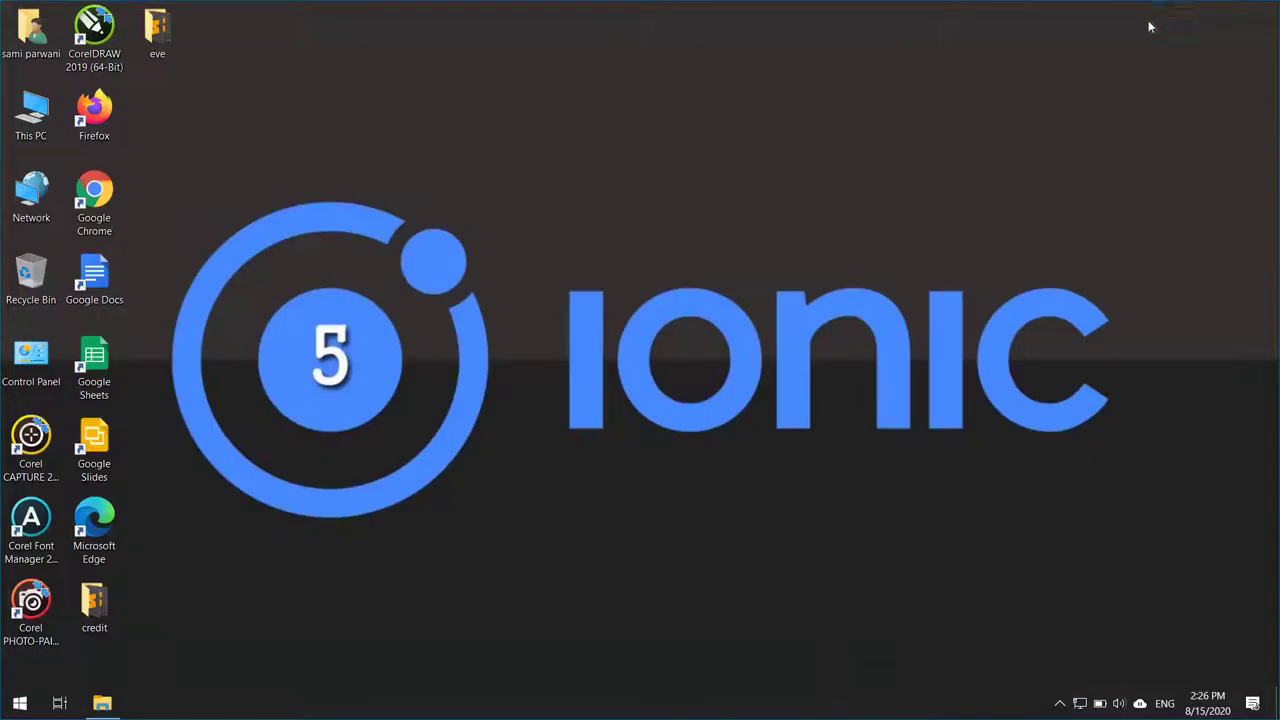
right_click(20, 125)
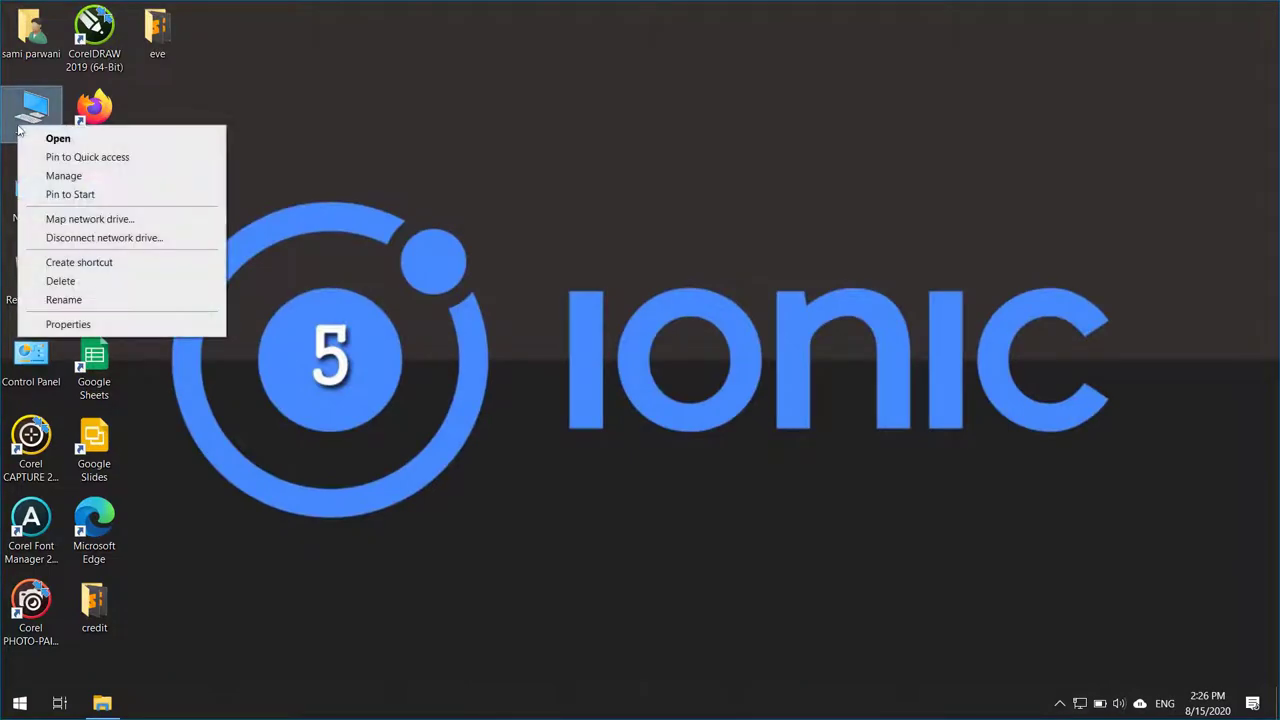
click(99, 327)
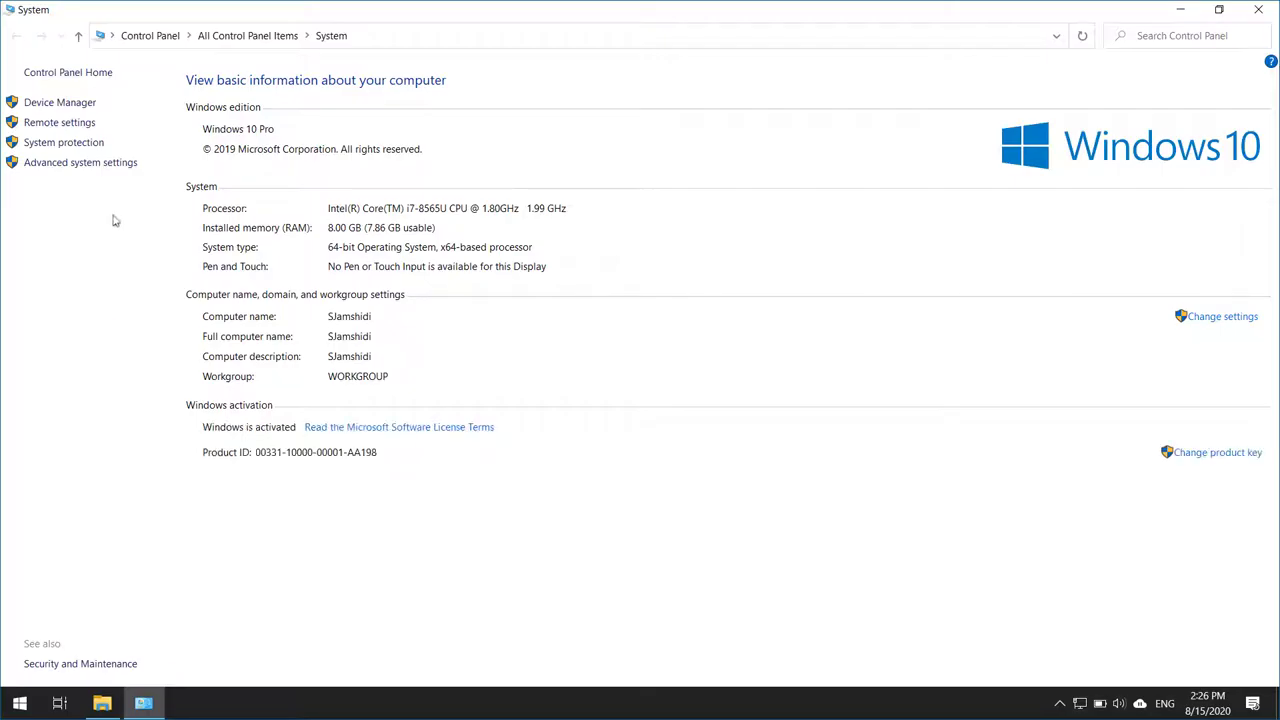
click(113, 163)
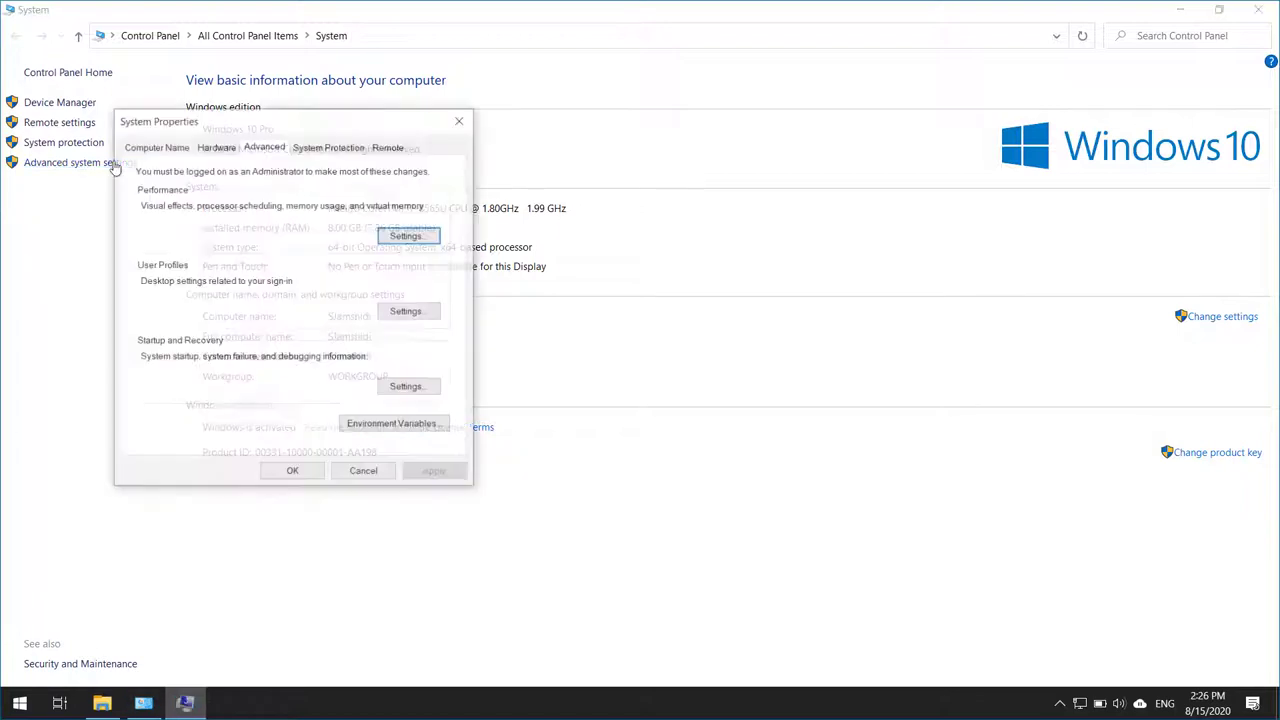
click(358, 428)
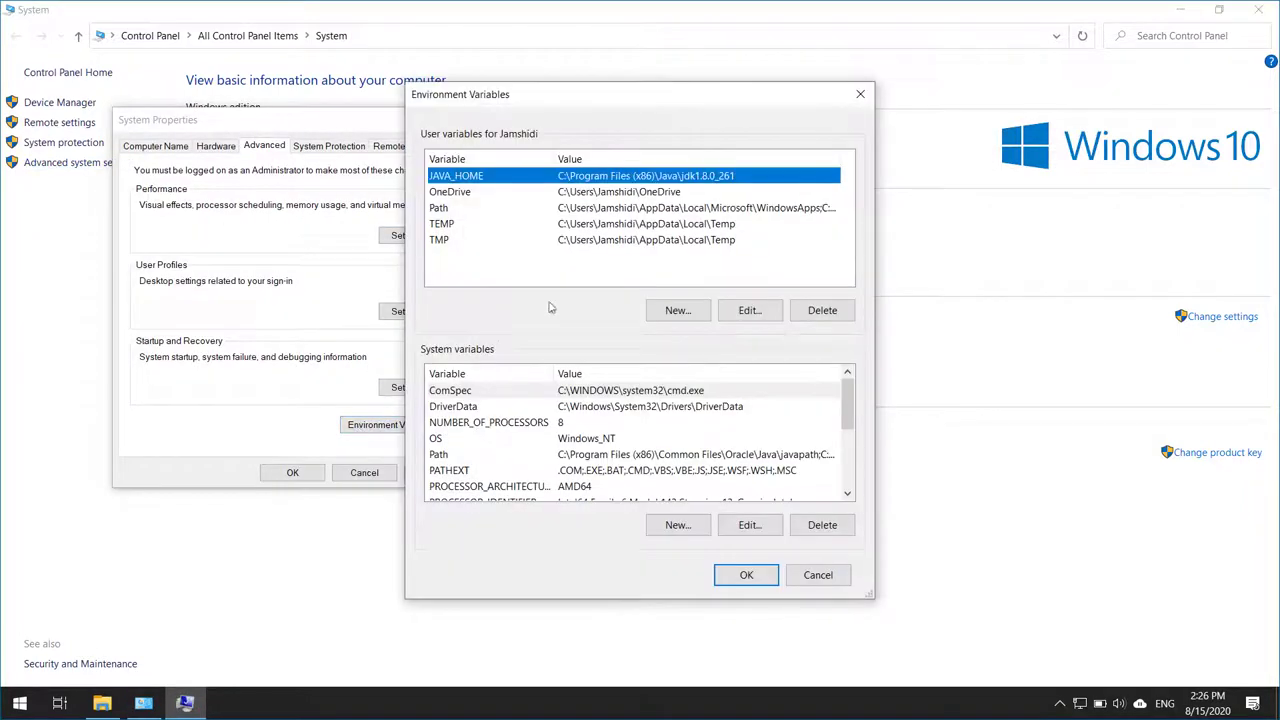
Create a user variable named ANDROID_HOME with the value G:\setup\Android sdk.
click(672, 311)
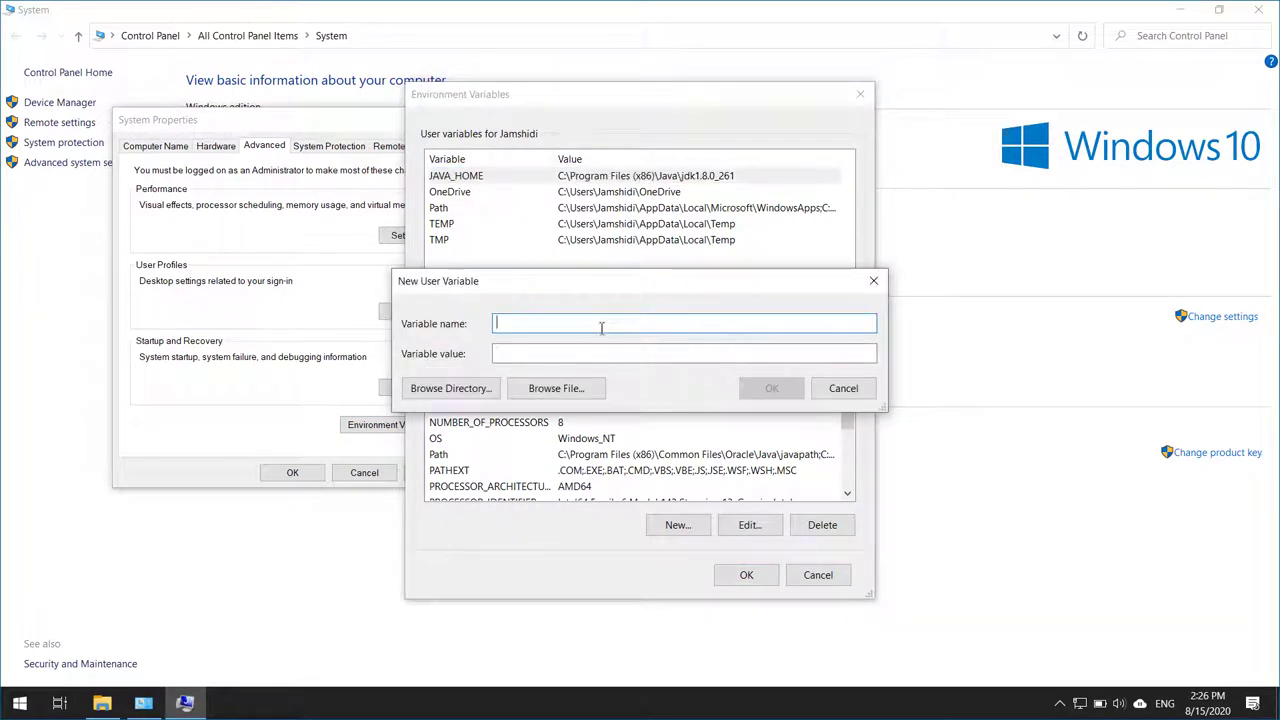
text(ANDROID_HOME)
key(Tab)
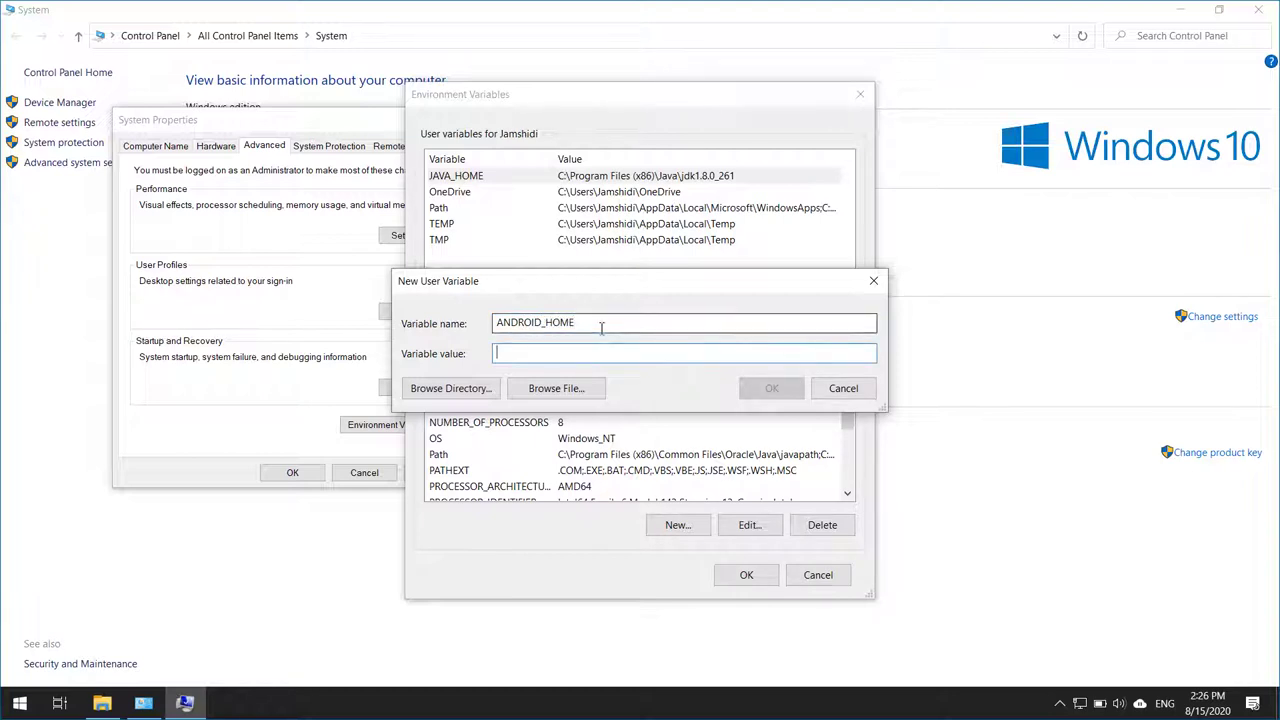
key(ctrl+v)
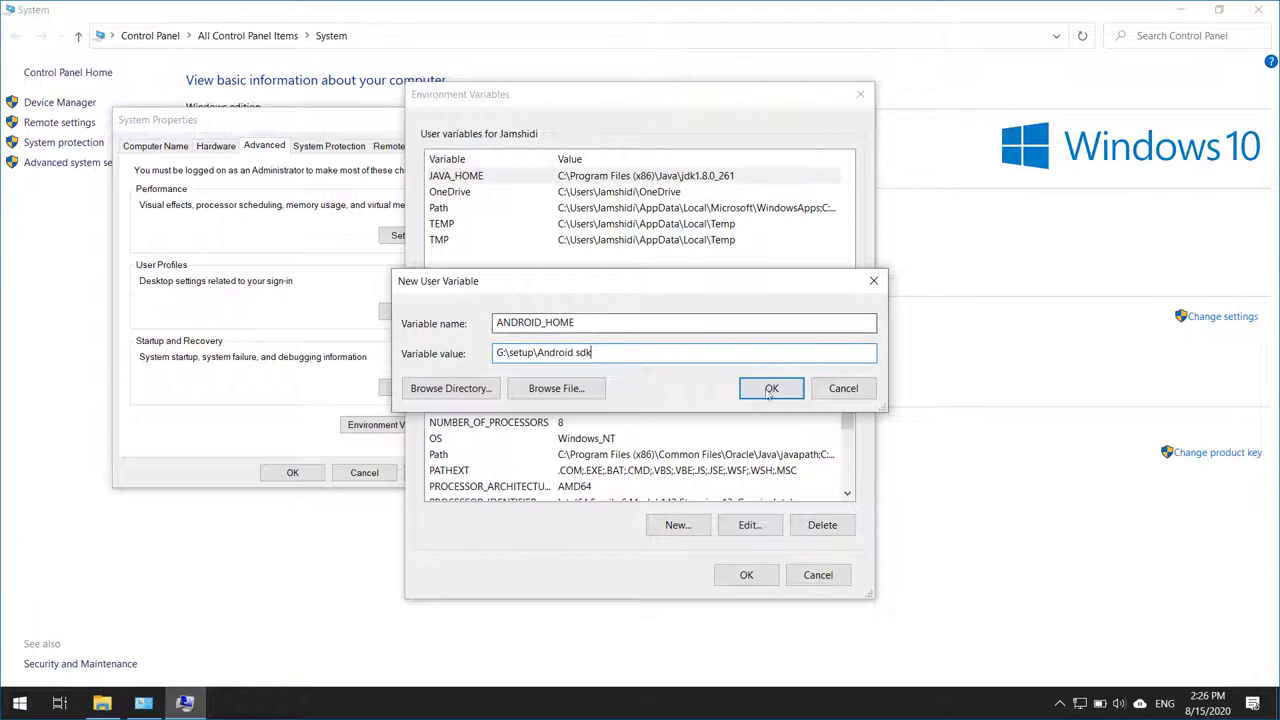
click(768, 390)
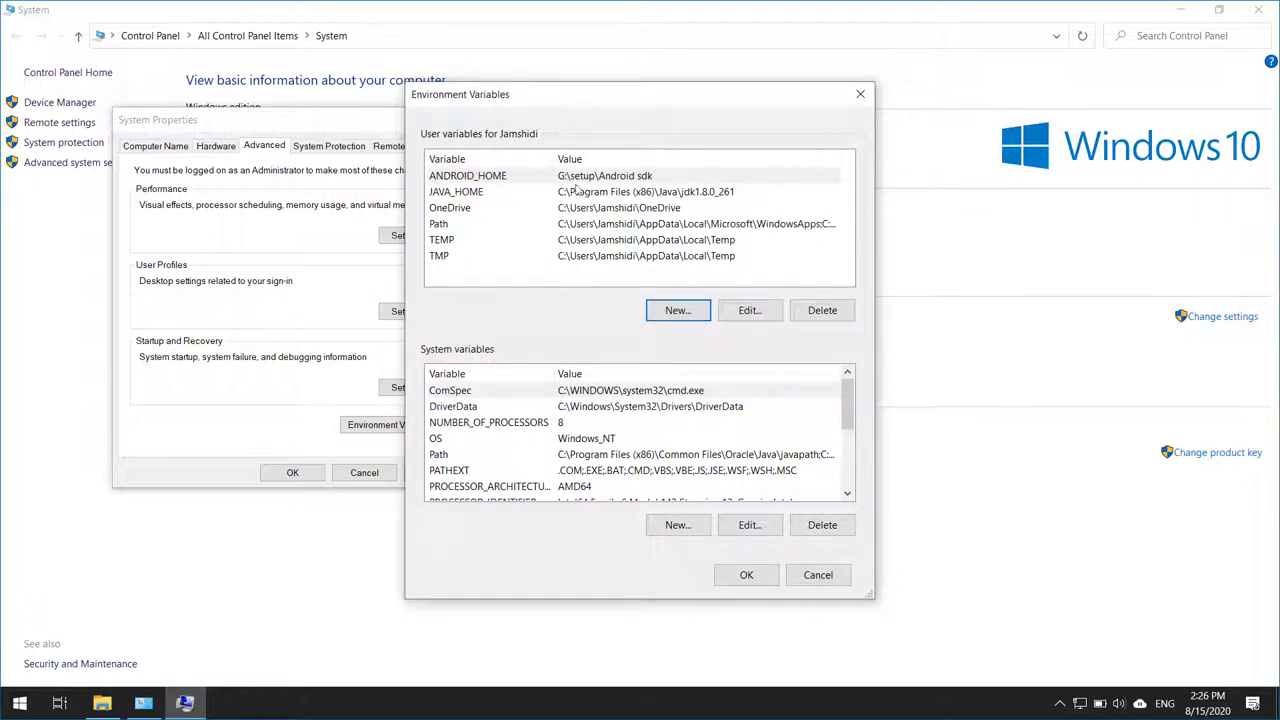
Open the Path entry of the user variables for editing.
click(613, 180)
click(465, 209)
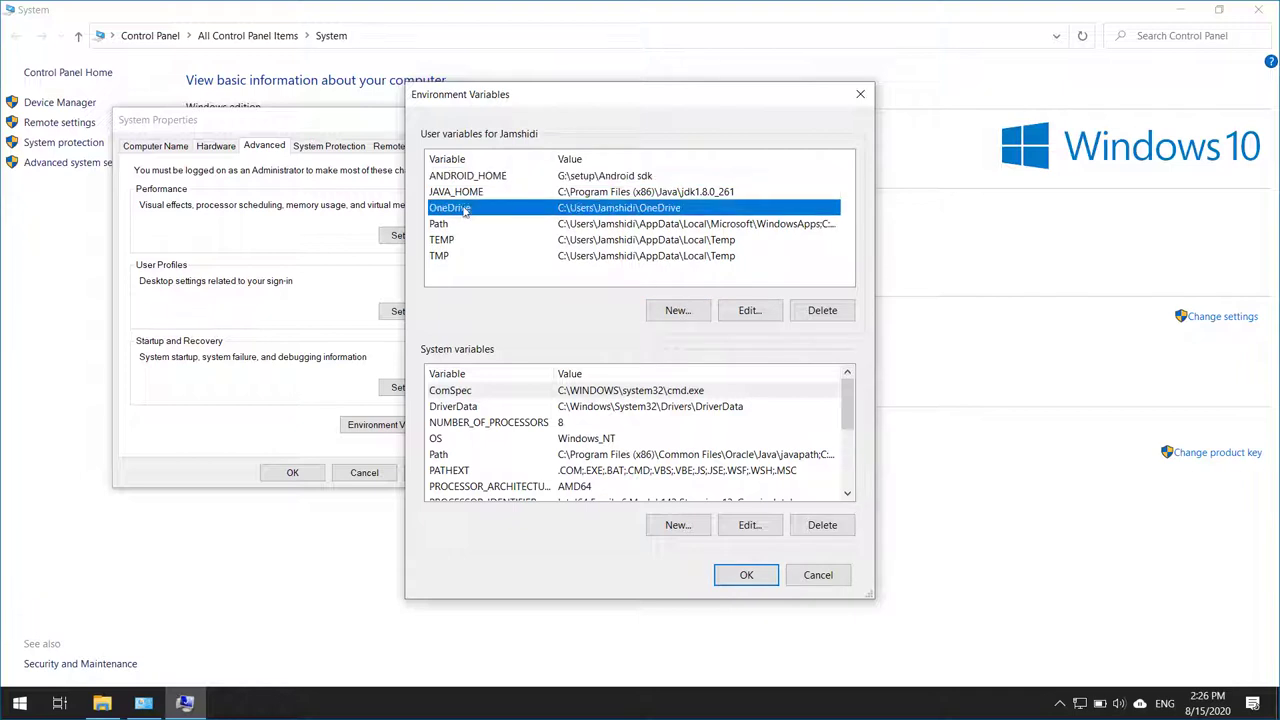
click(455, 225)
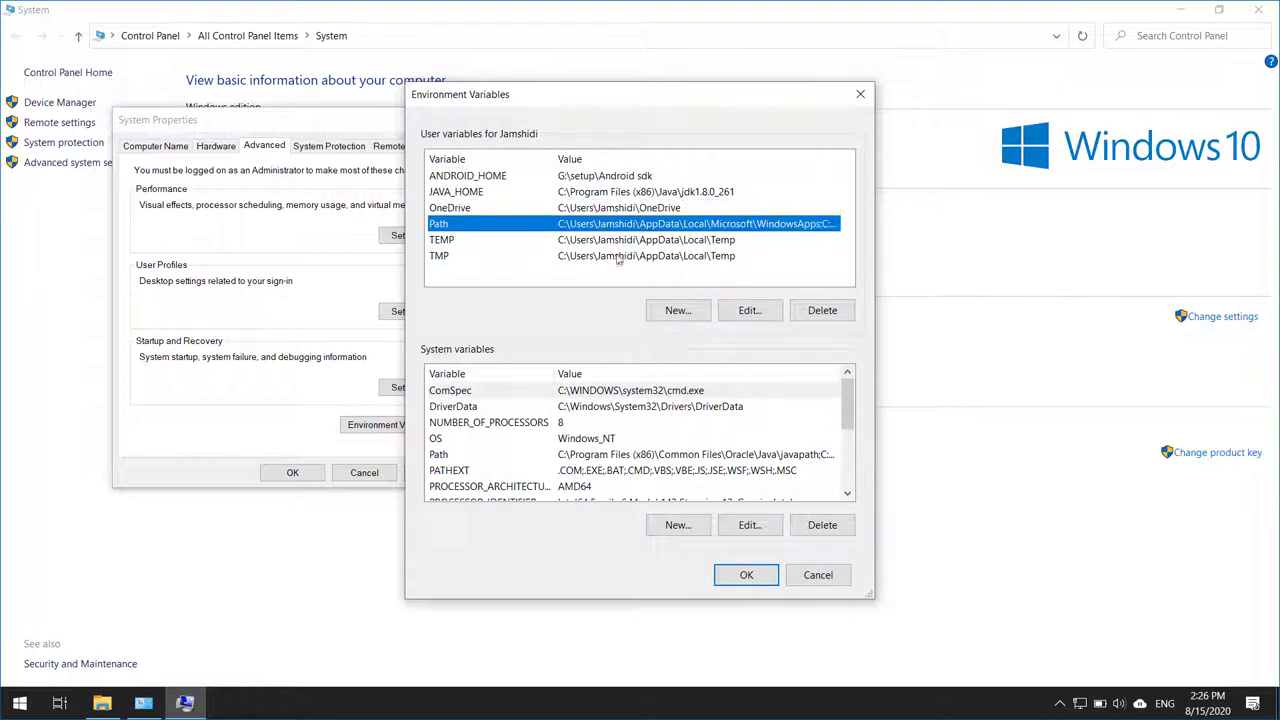
click(750, 312)
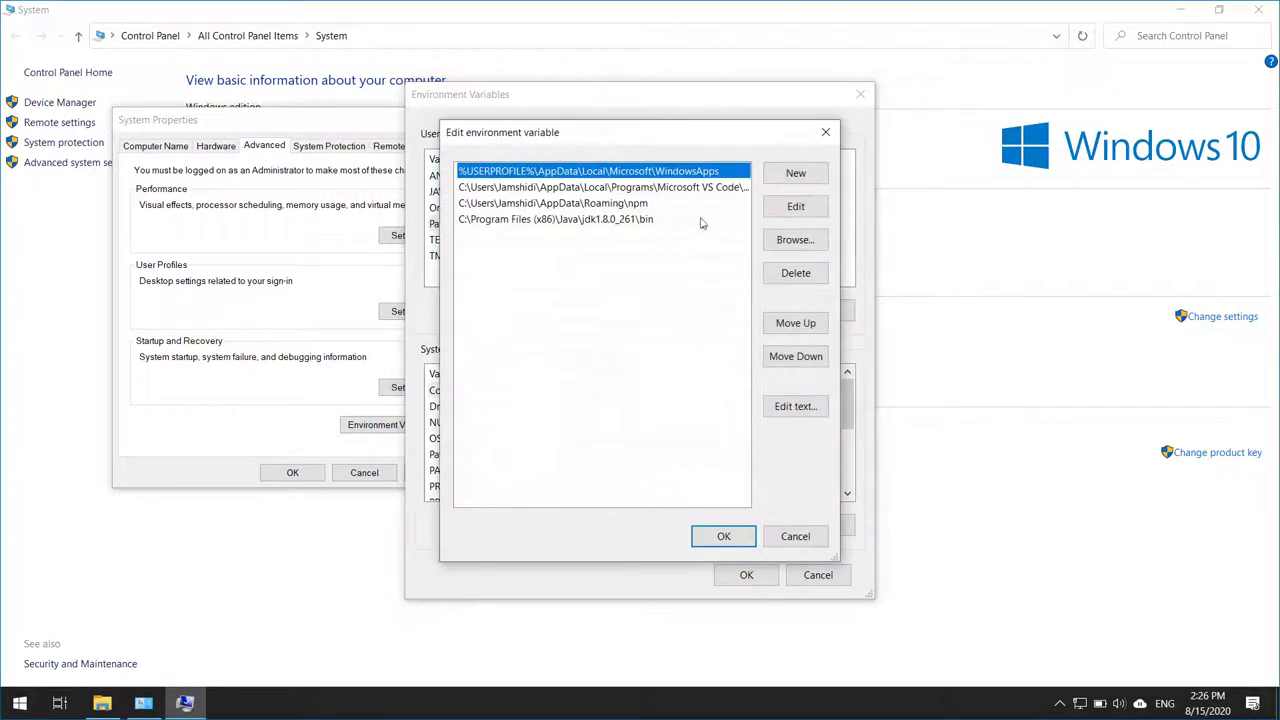
In File Explorer, open the platform-tools folder inside Android sdk and copy its full path, G:\setup\Android sdk\platform-tools.
click(102, 703)
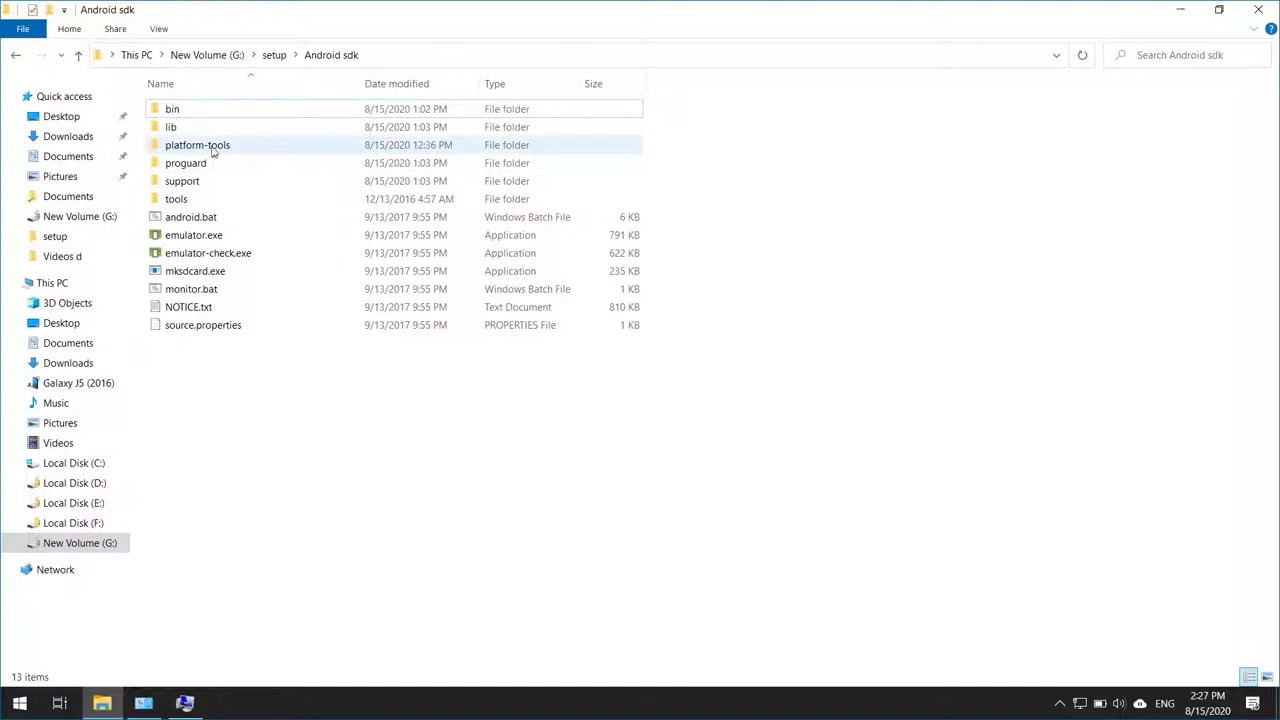
double_click(229, 149)
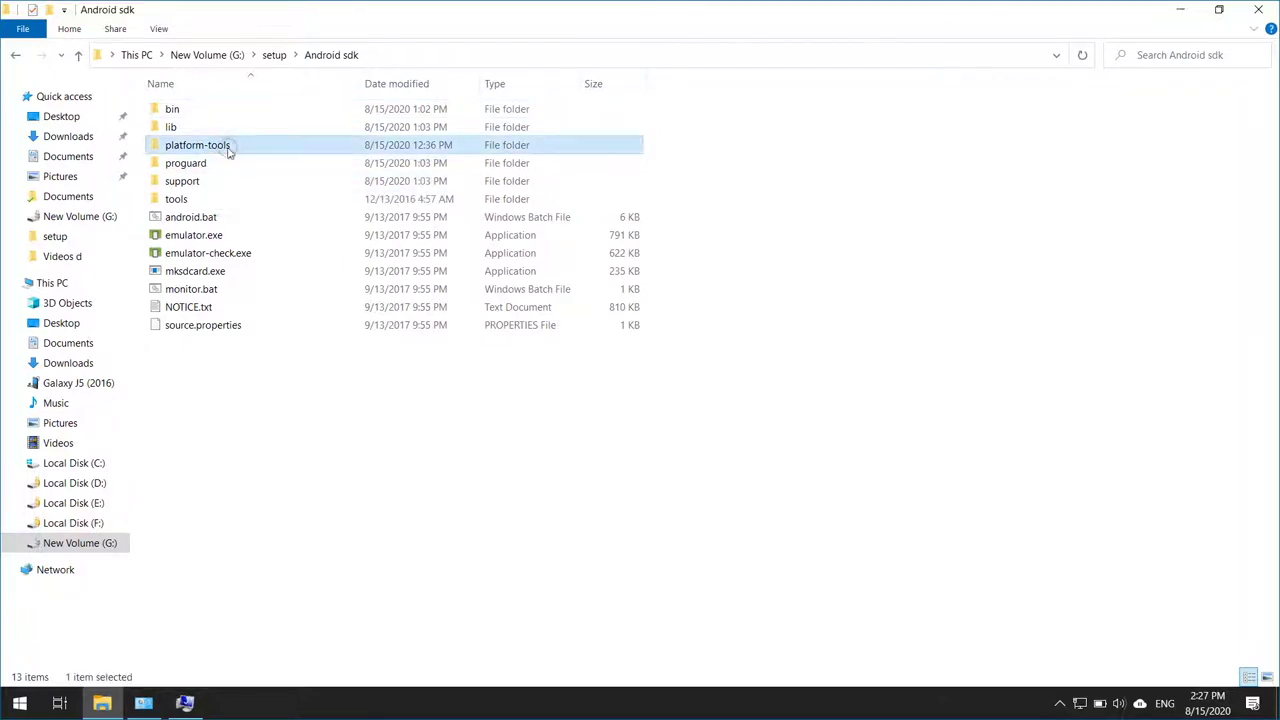
click(430, 60)
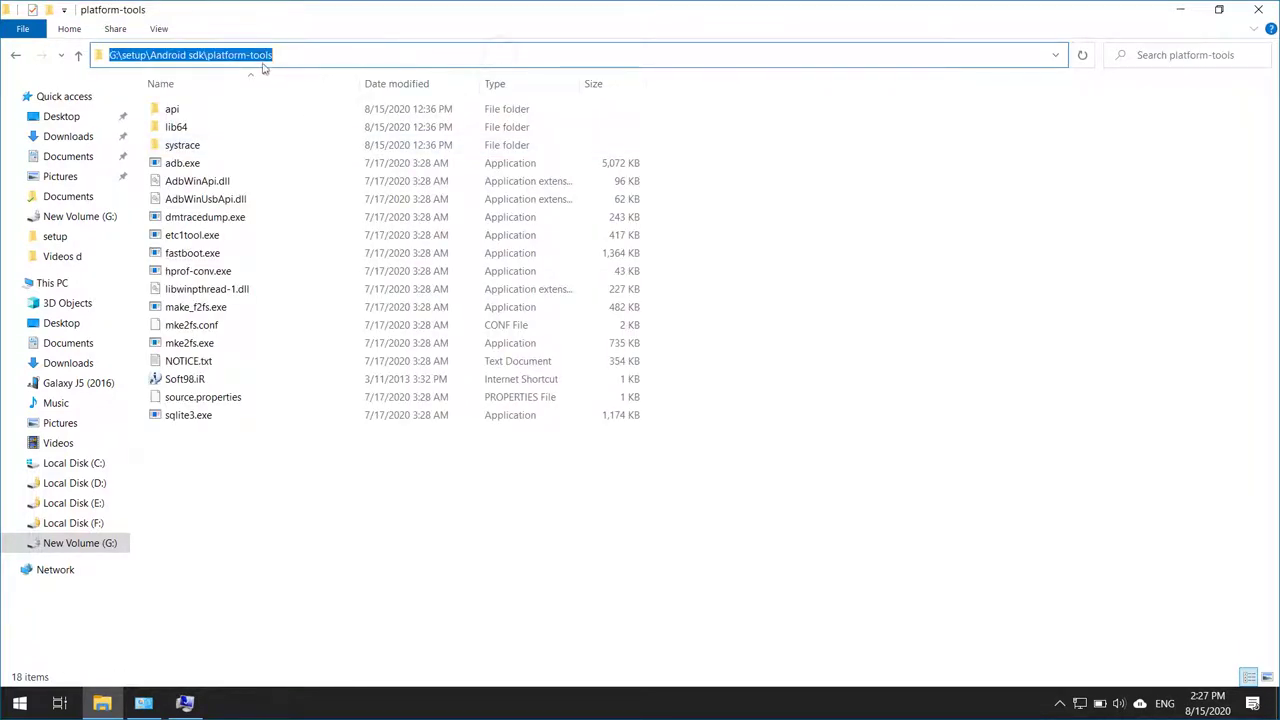
right_click(262, 57)
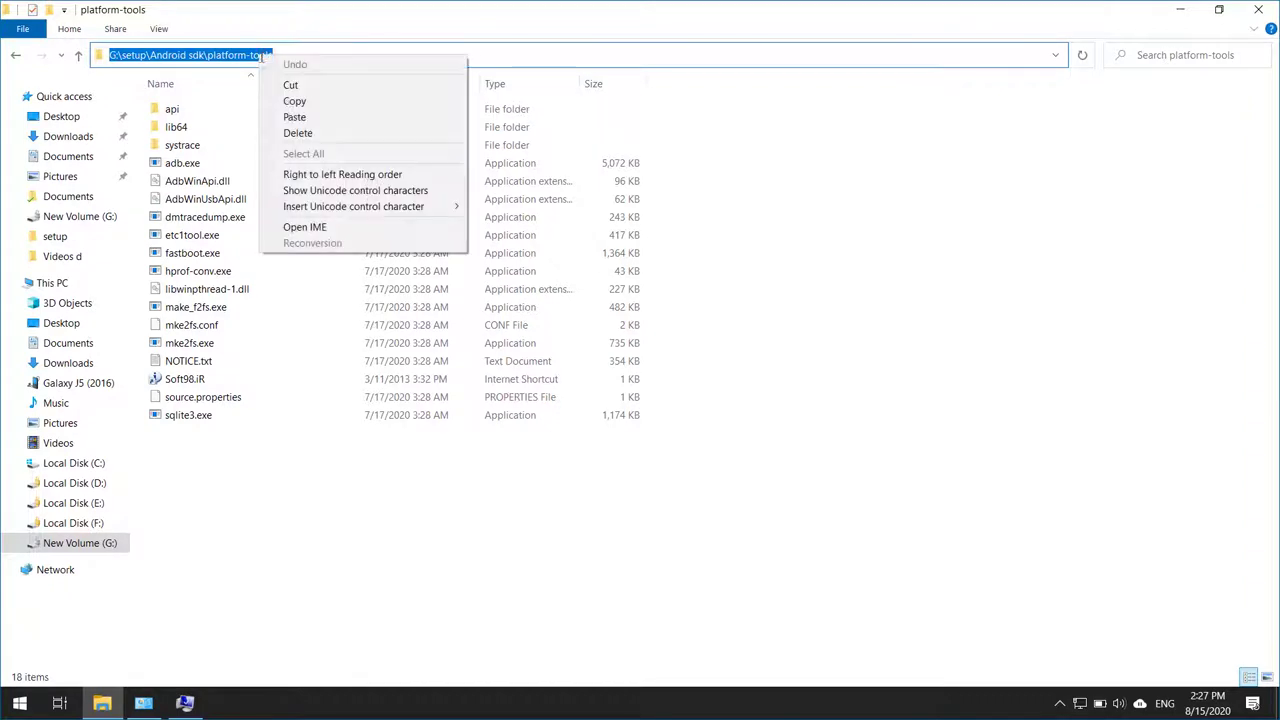
click(295, 103)
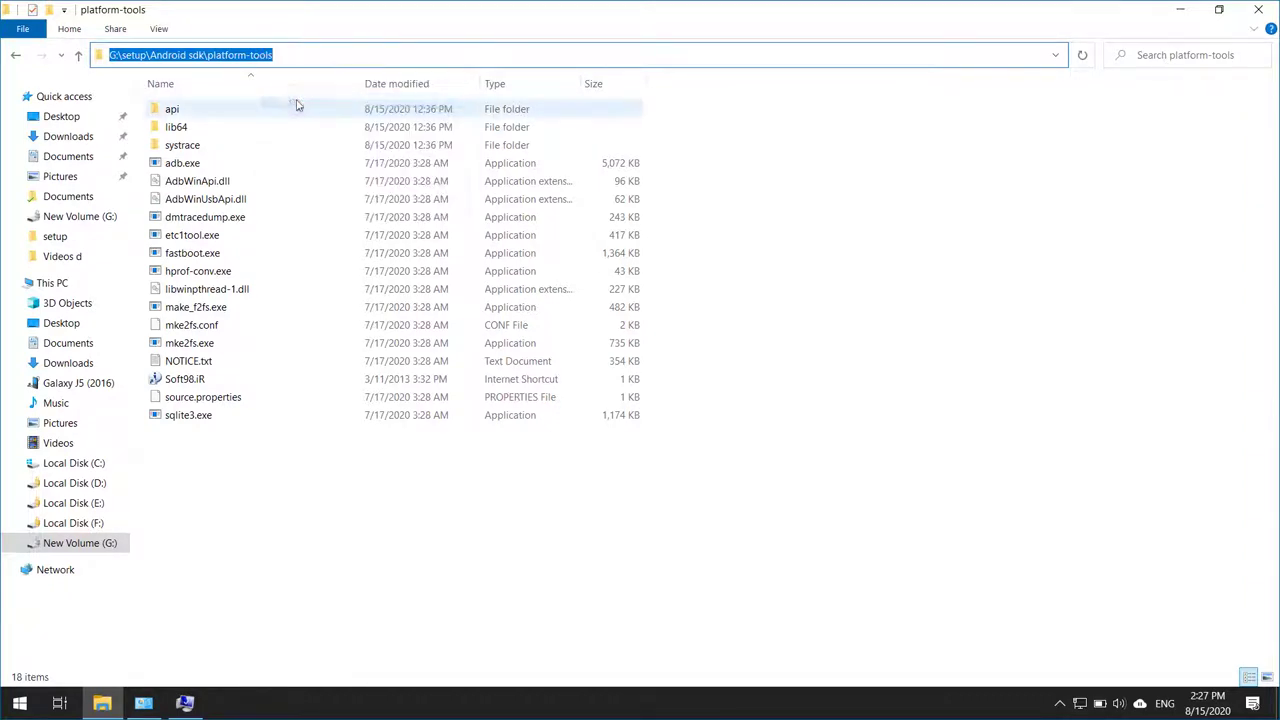
Back in the environment variable editor, add G:\setup\Android sdk\platform-tools as a new entry in the user Path variable.
click(184, 703)
click(795, 173)
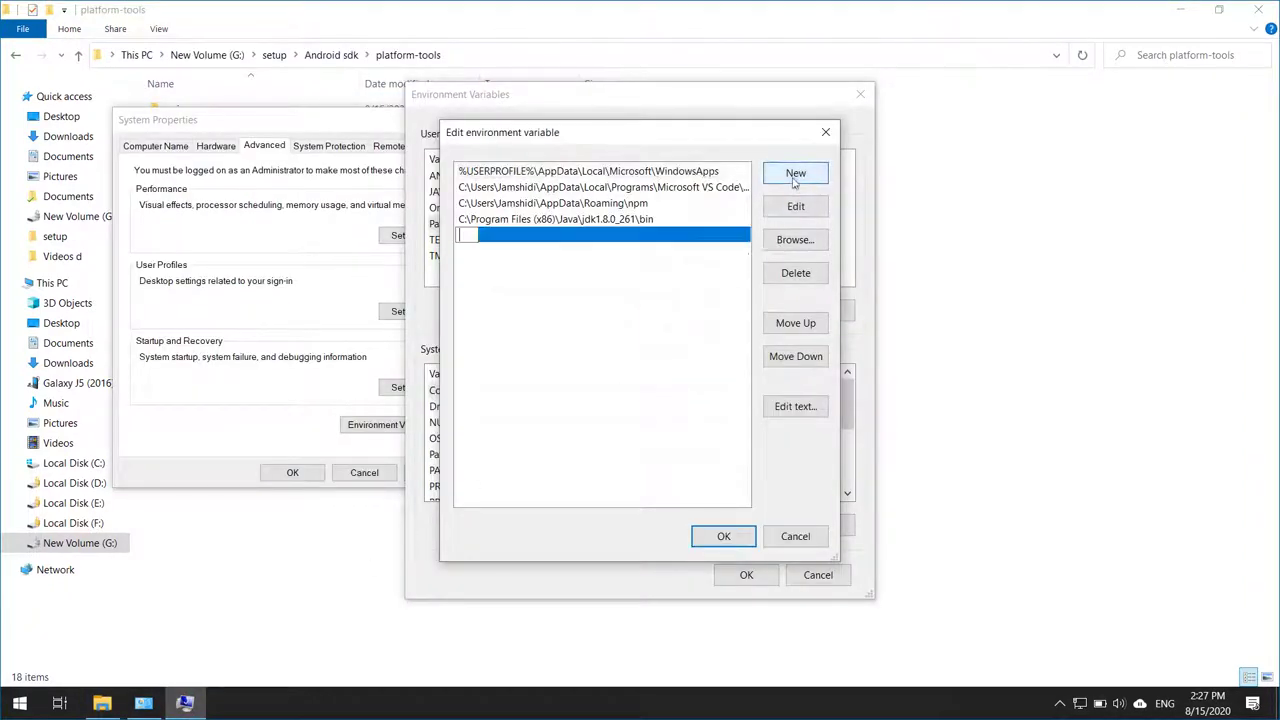
key(ctrl+v)
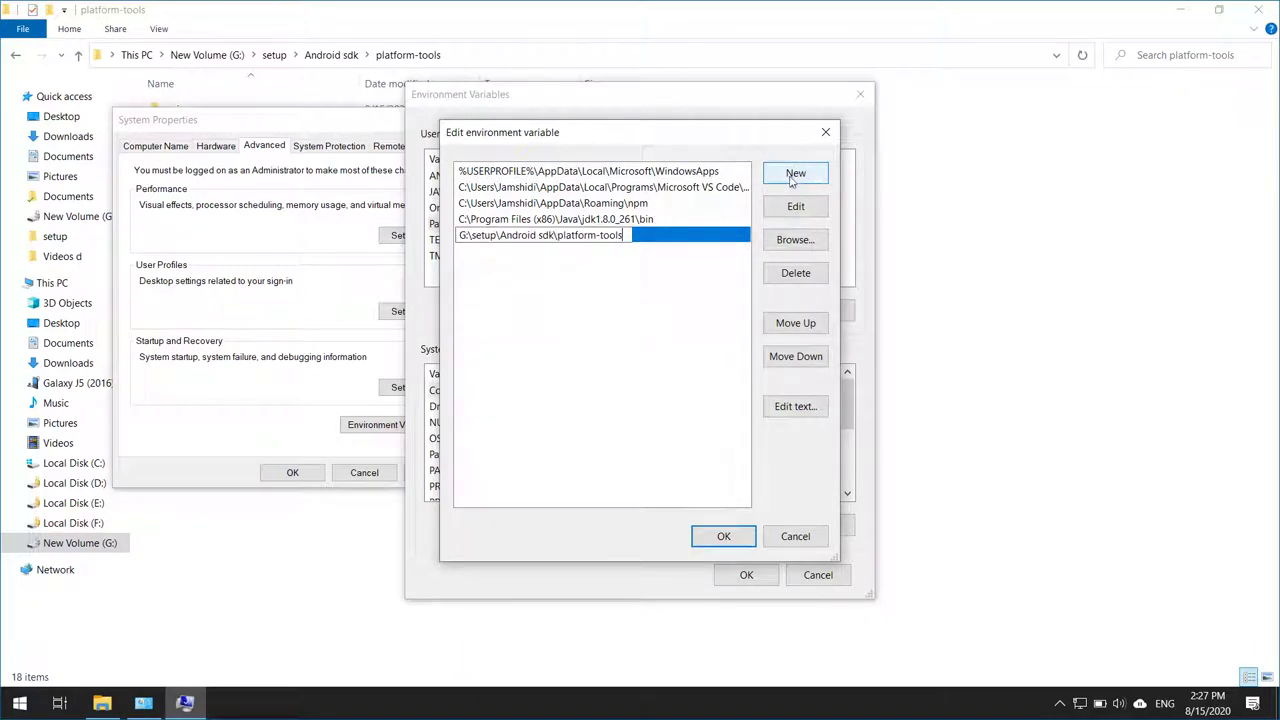
key(Return)
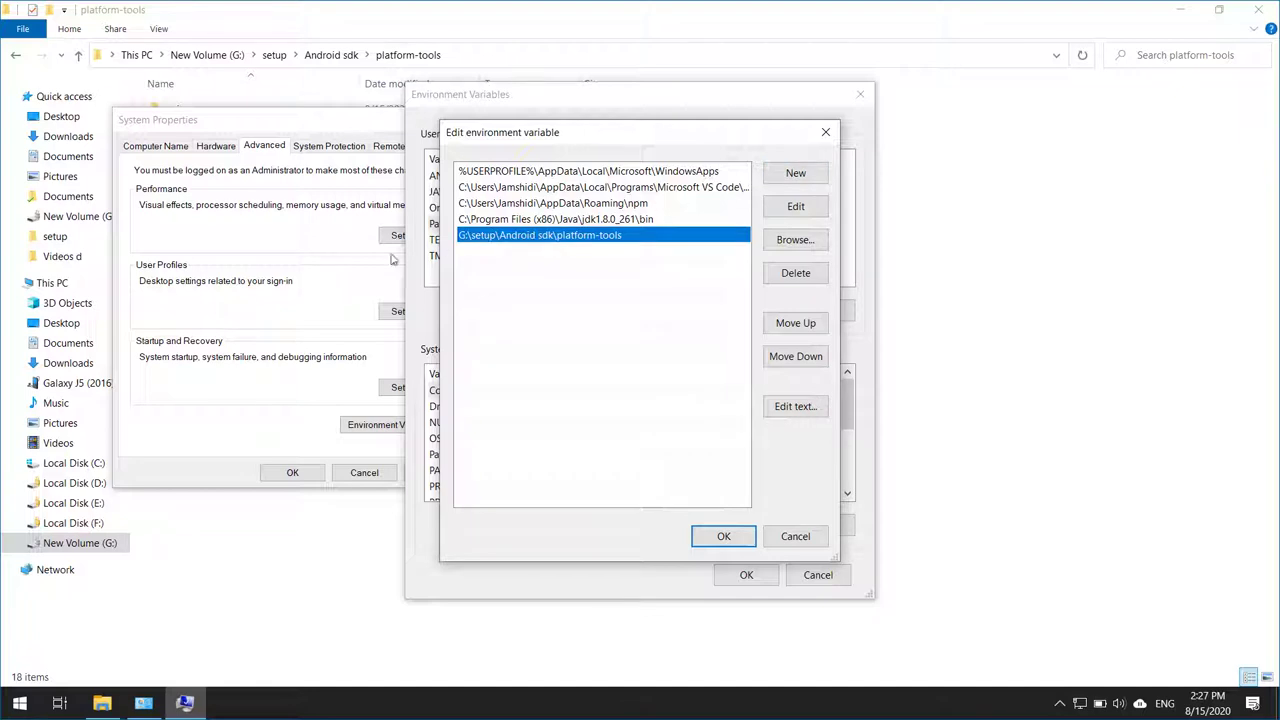
In File Explorer, open the tools folder inside Android sdk and copy its full path, G:\setup\Android sdk\tools.
click(242, 564)
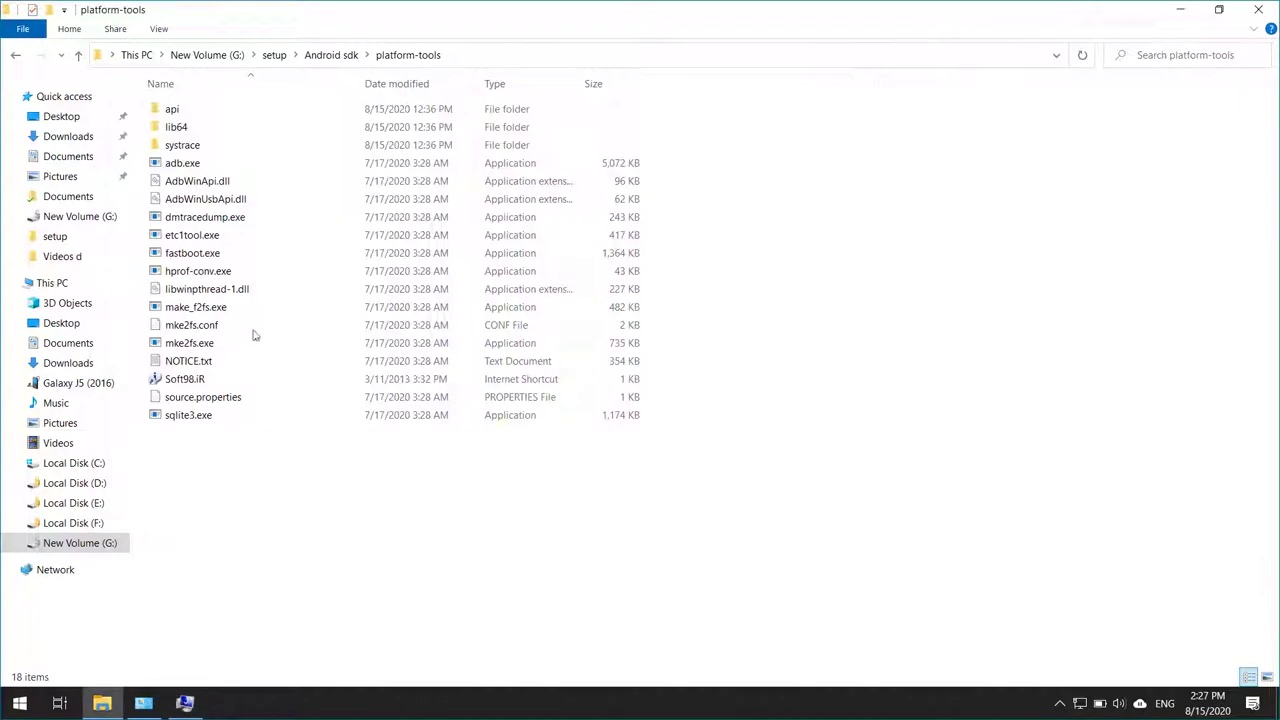
click(343, 57)
key(t)
key(Return)
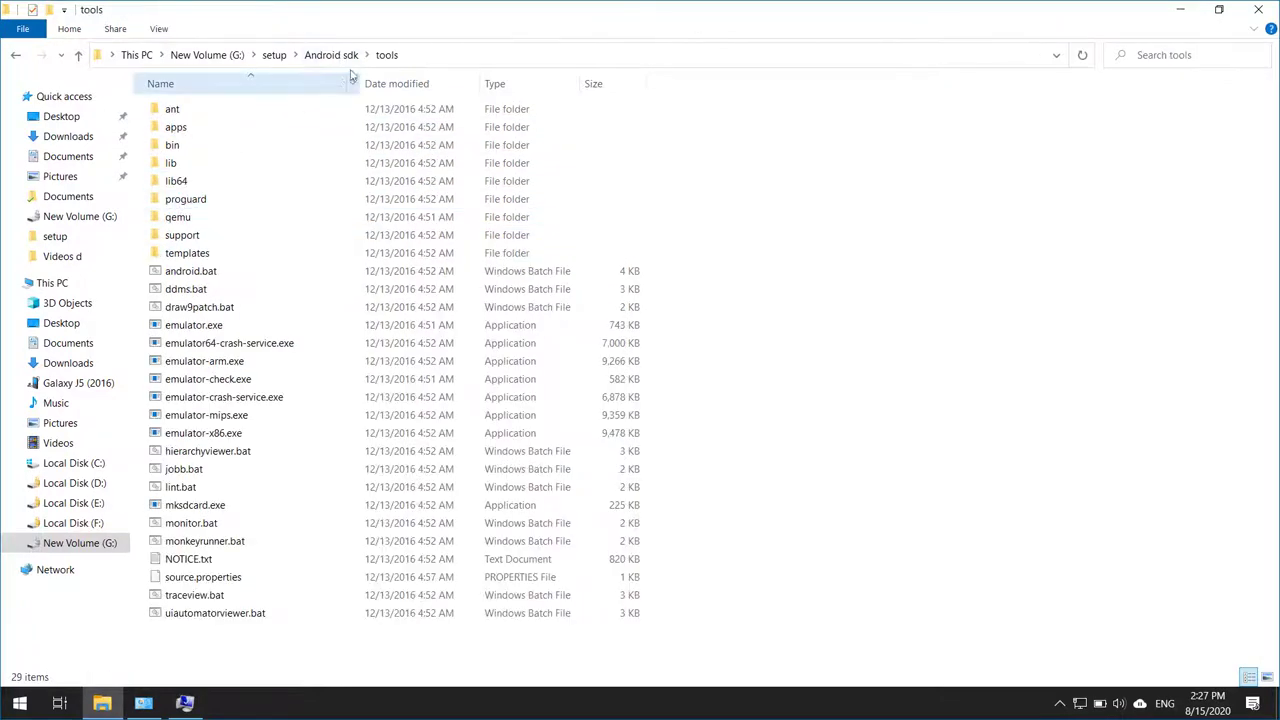
click(431, 57)
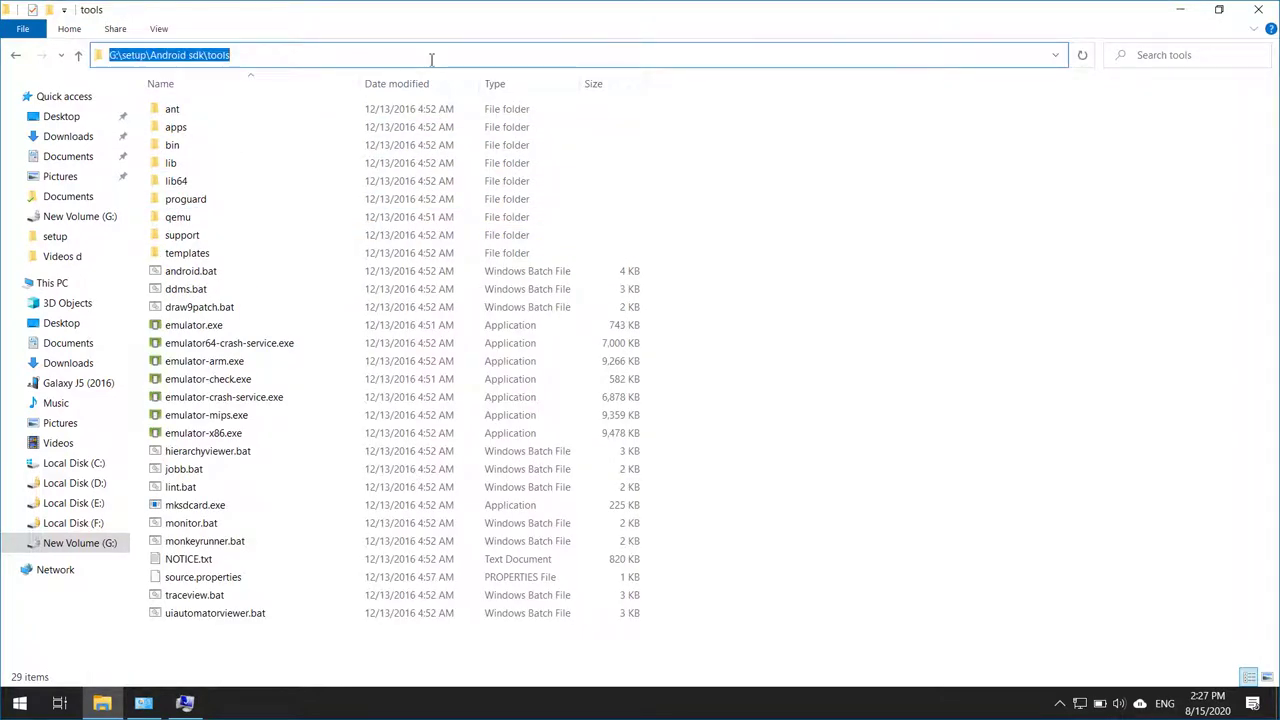
Back in the environment variable editor, add G:\setup\Android sdk\tools as a new entry in the user Path variable.
click(184, 703)
click(795, 173)
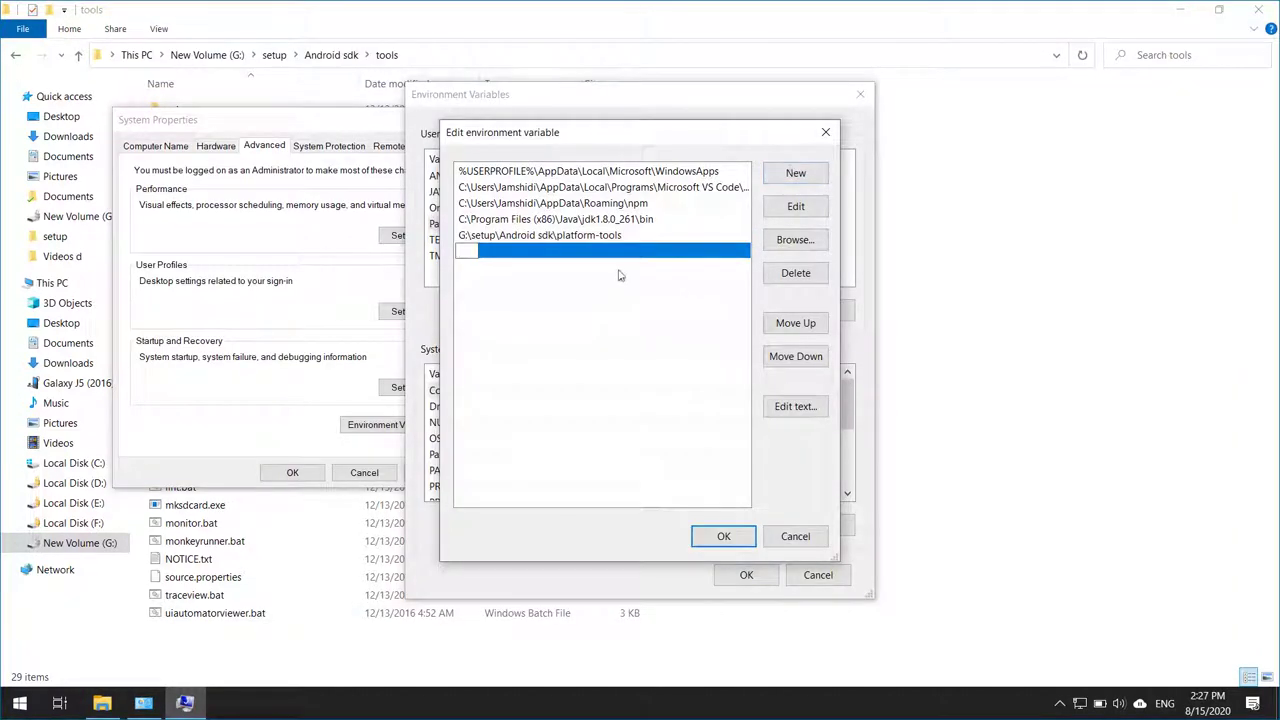
key(ctrl+v)
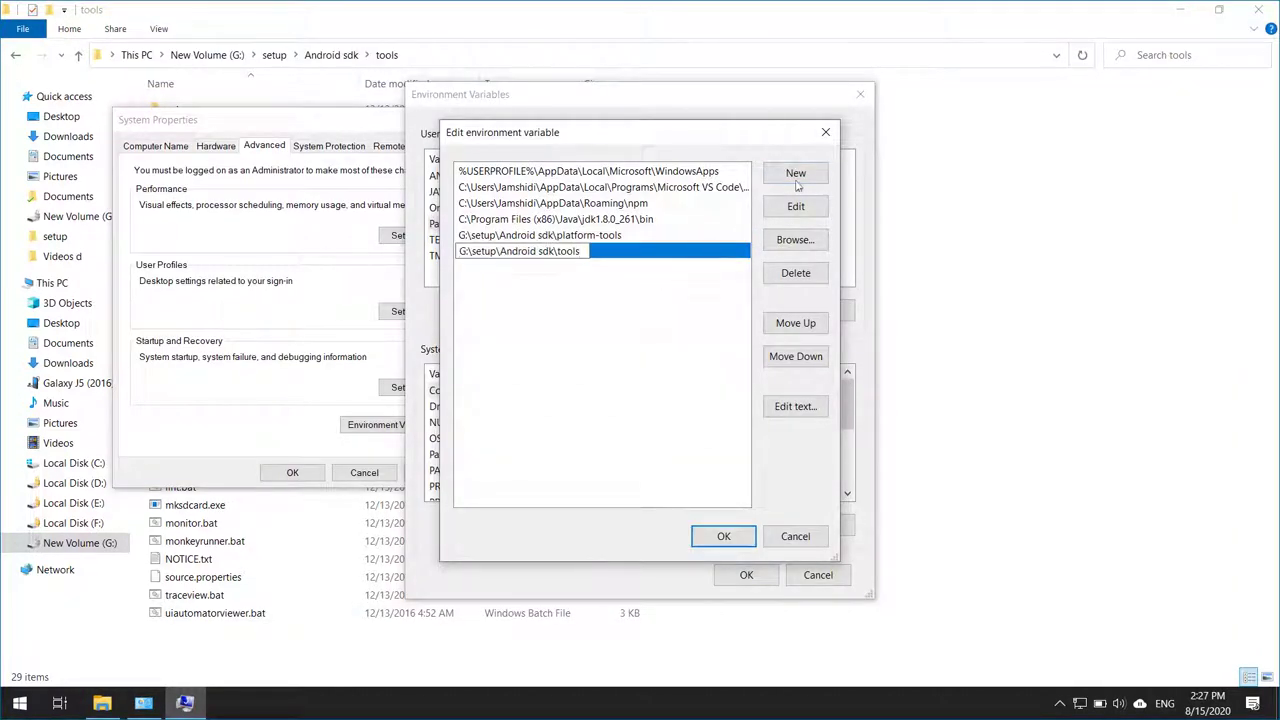
click(646, 312)
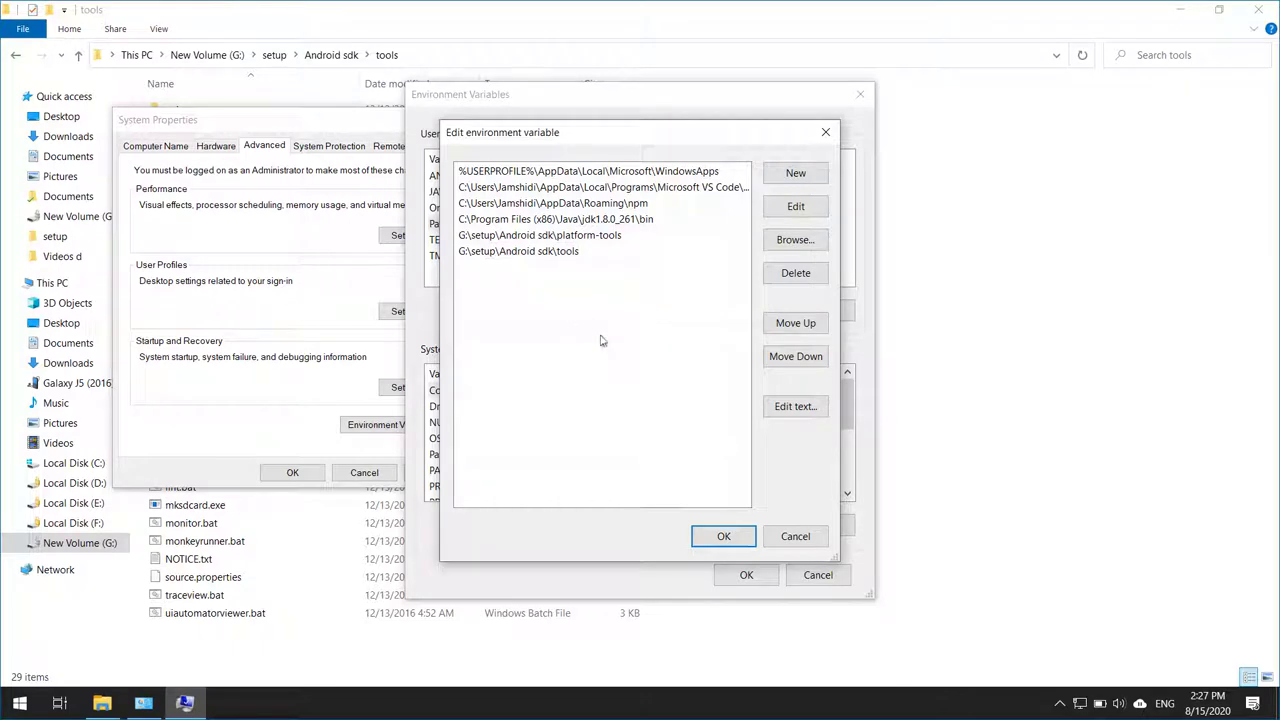
Save the environment variable changes, closing all the system dialogs, and minimize the File Explorer and System windows.
click(722, 536)
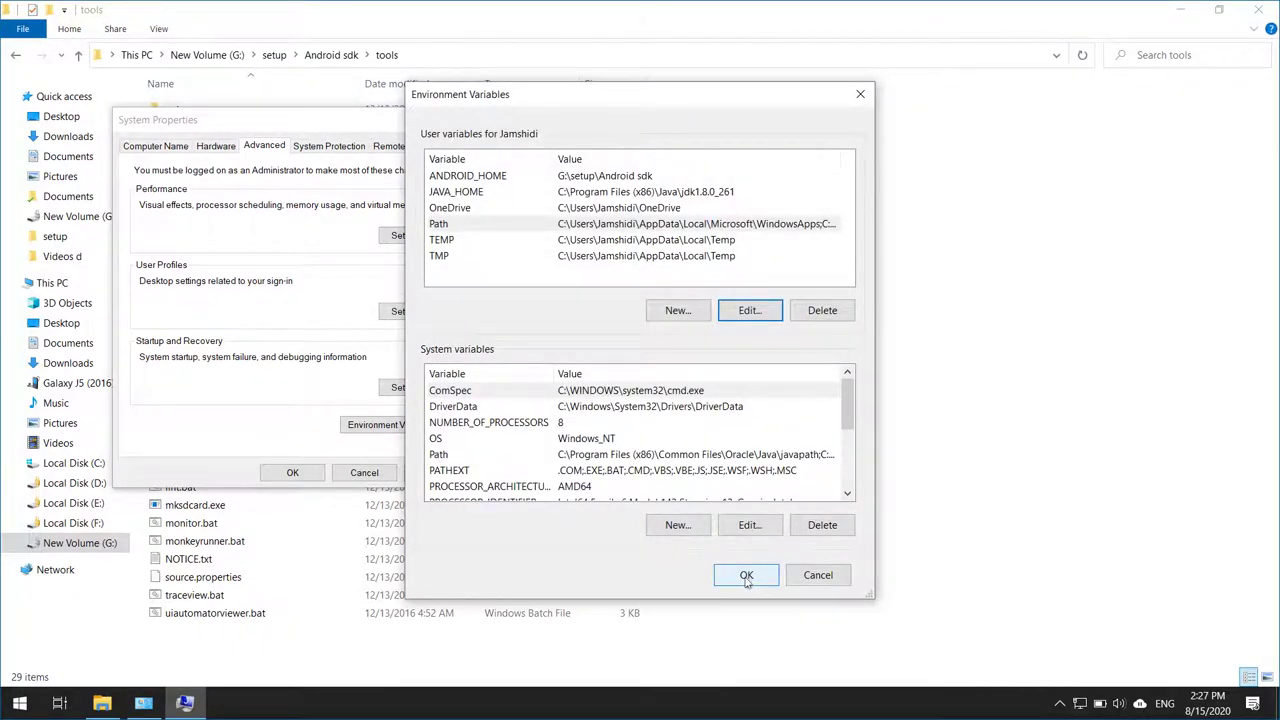
click(746, 576)
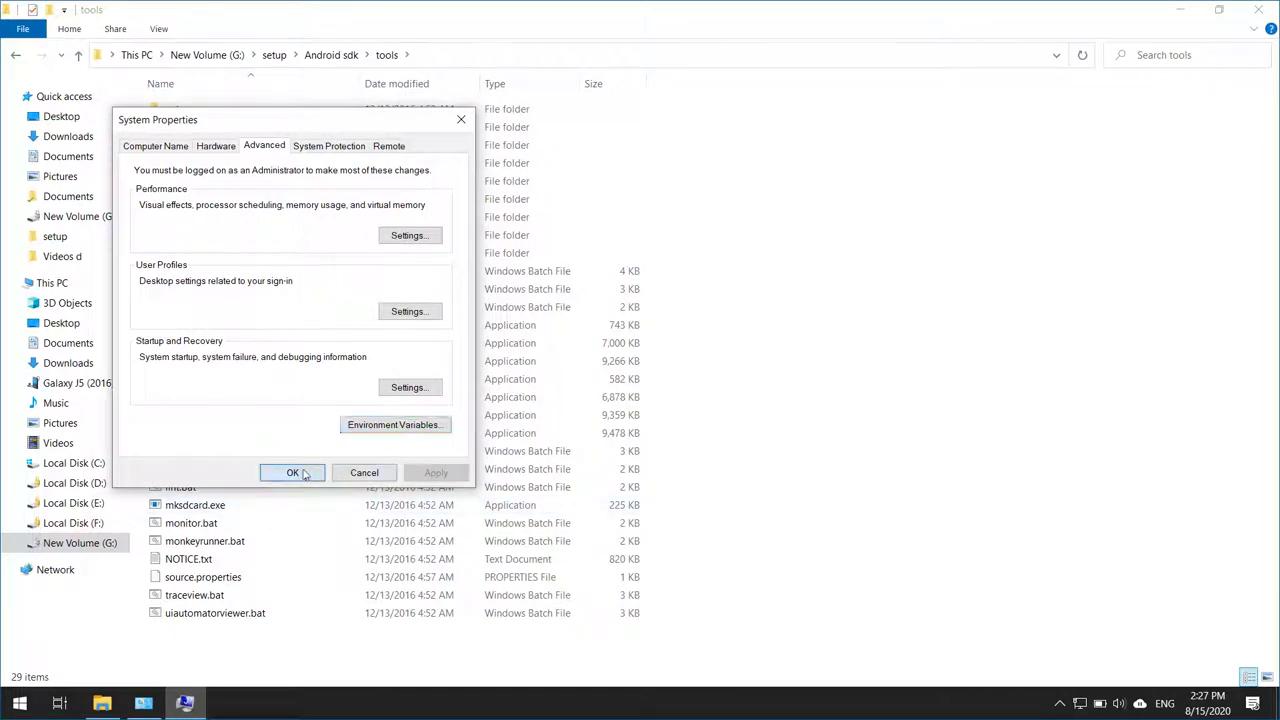
click(293, 473)
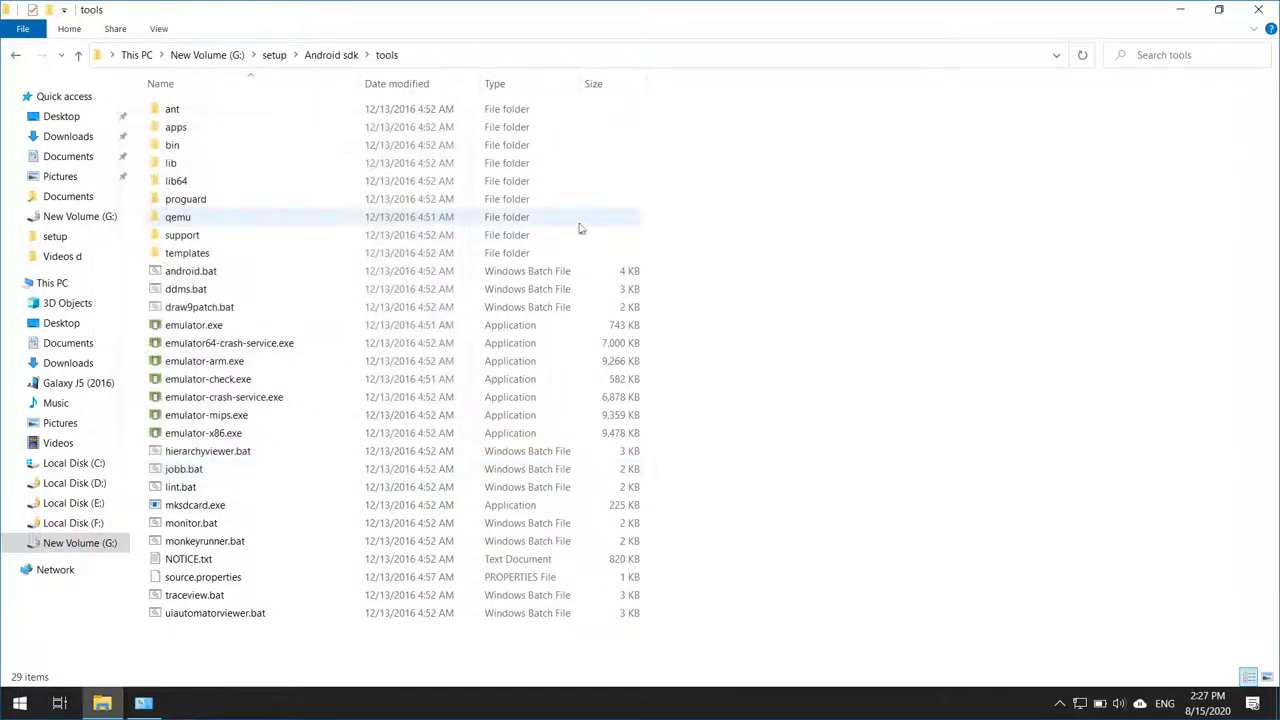
click(1178, 8)
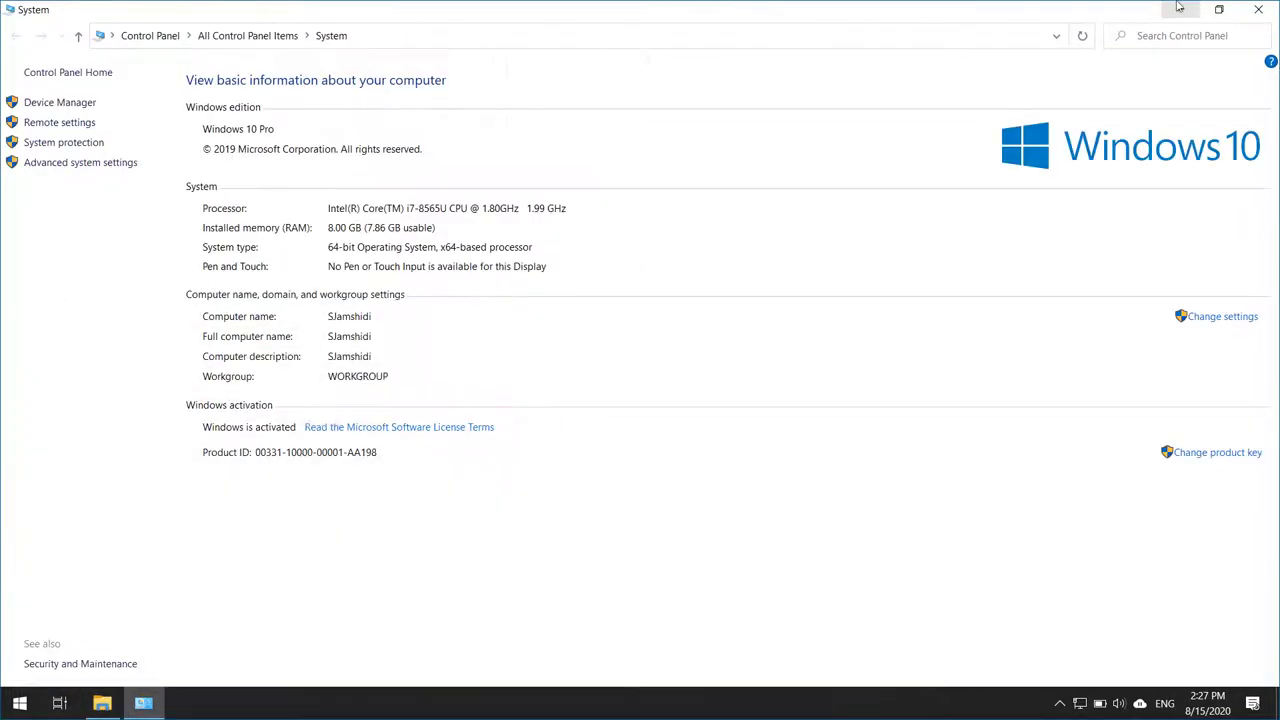
click(1178, 8)
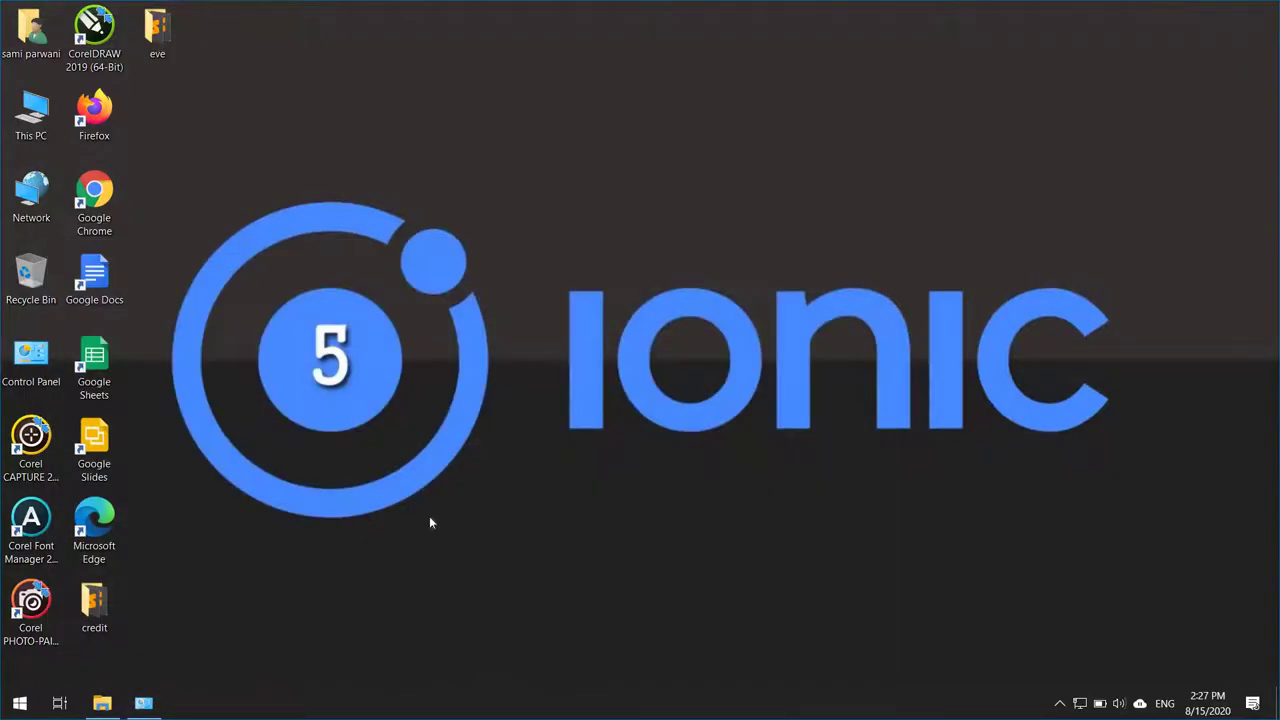
Search Windows for CMD and open Command Prompt as administrator.
right_click(19, 703)
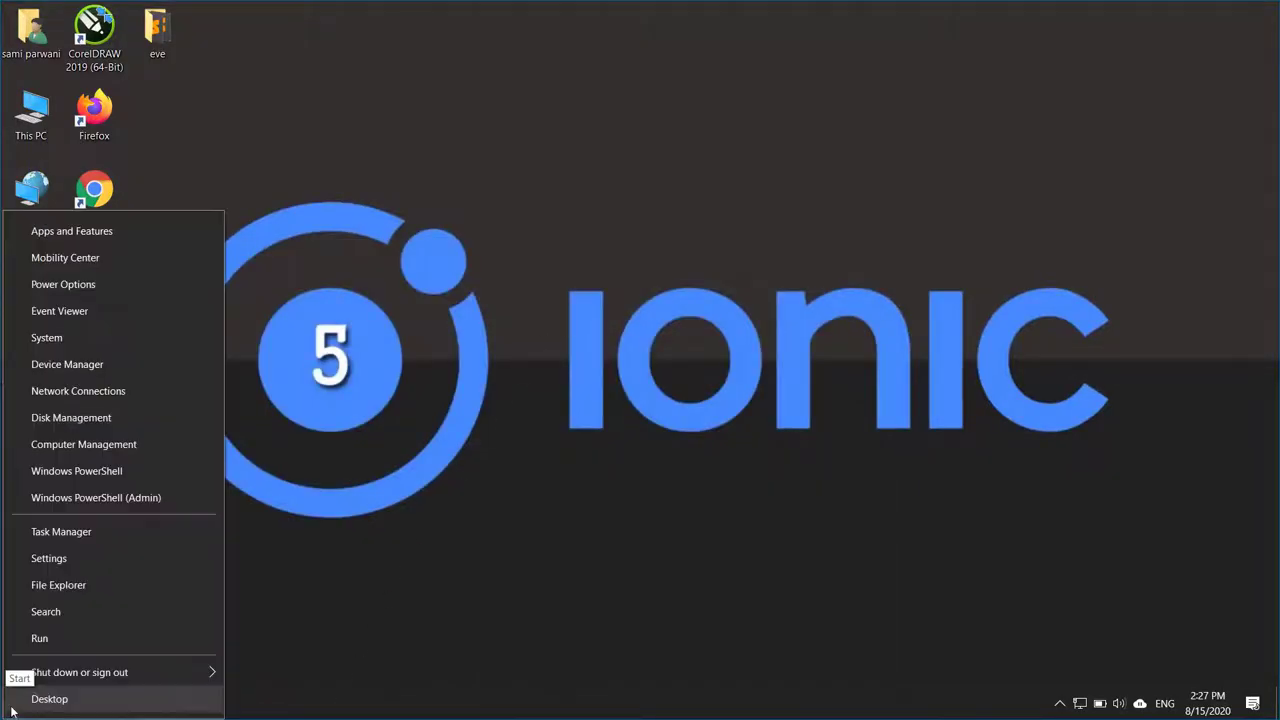
key(Escape)
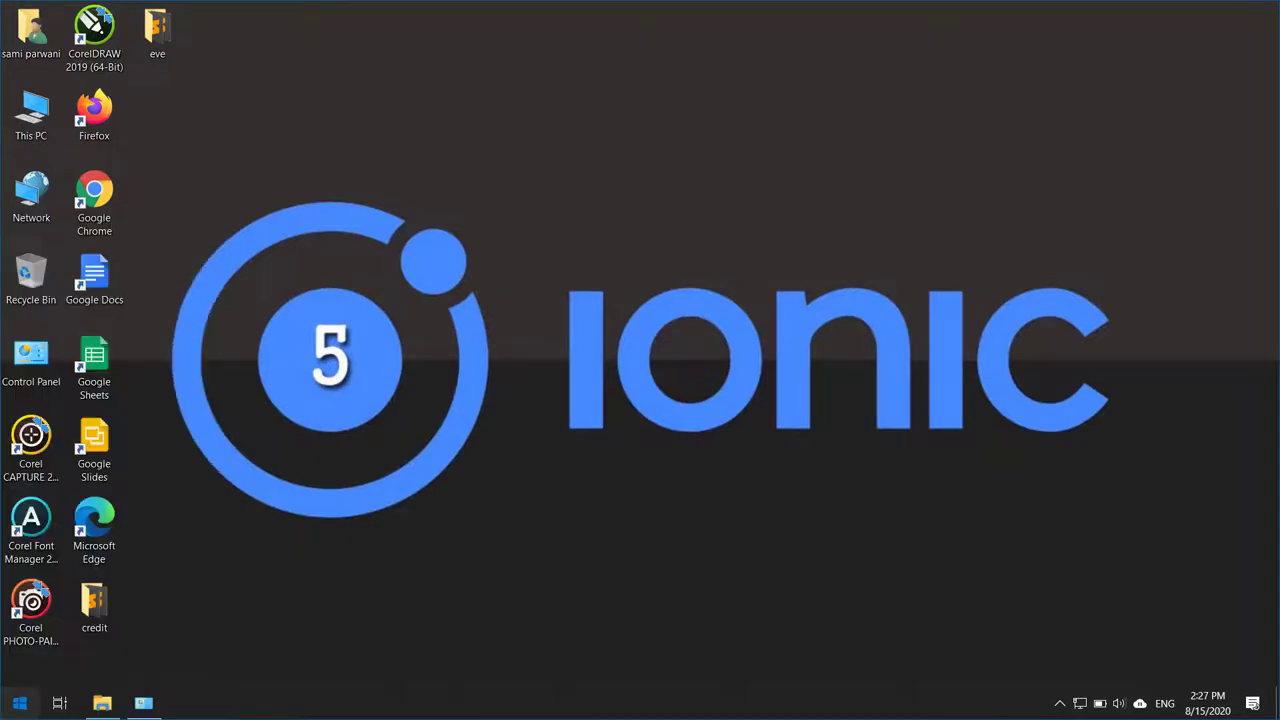
key(super)
key(super)
key(super)
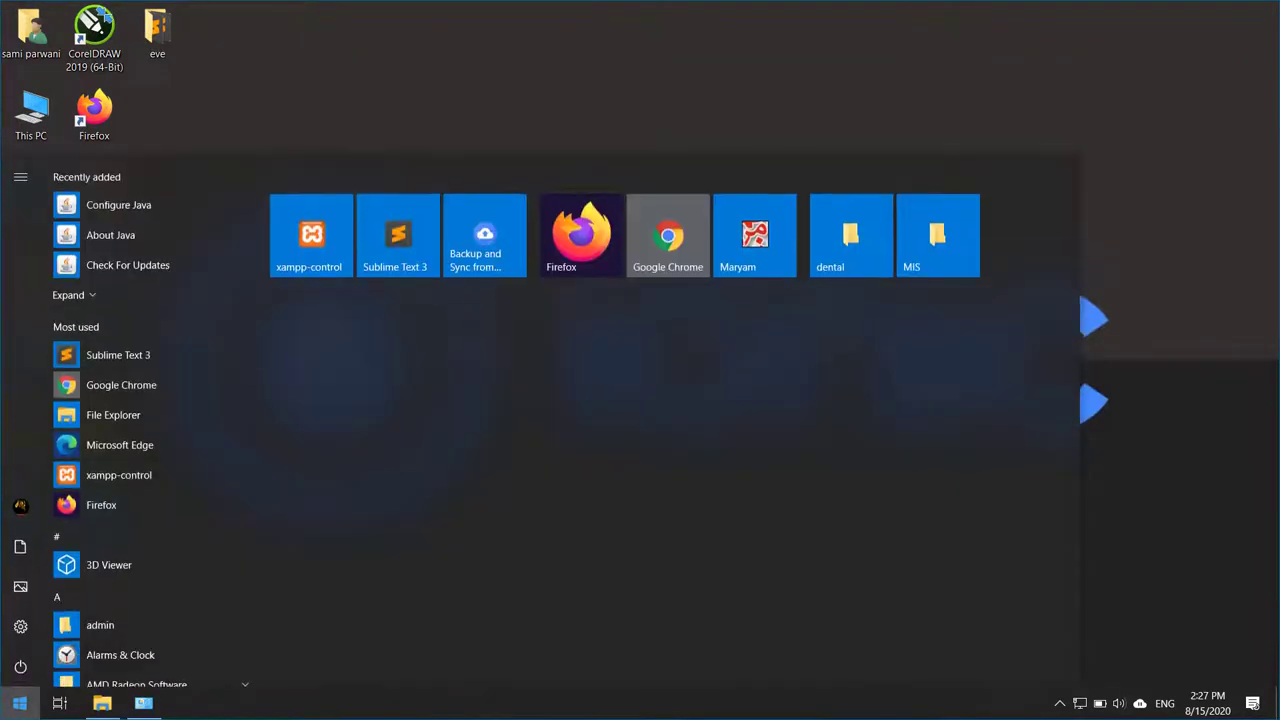
key(super)
key(super)
text(CMD)
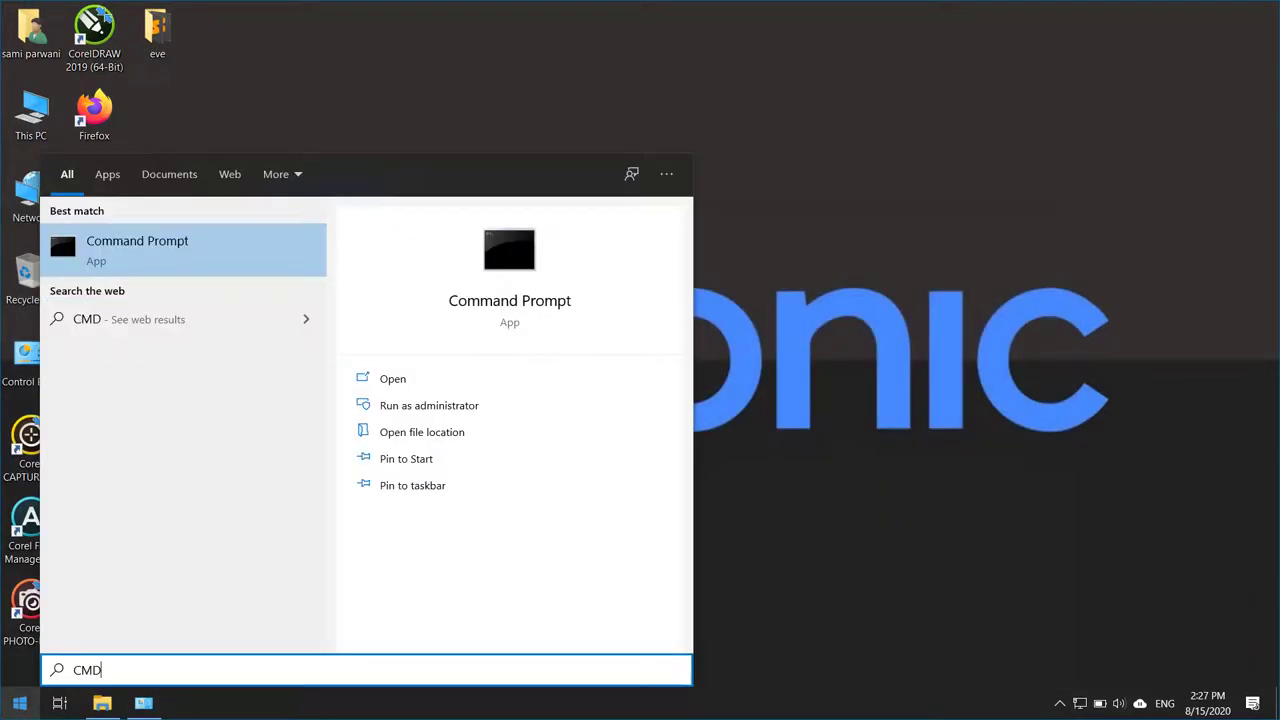
click(466, 407)
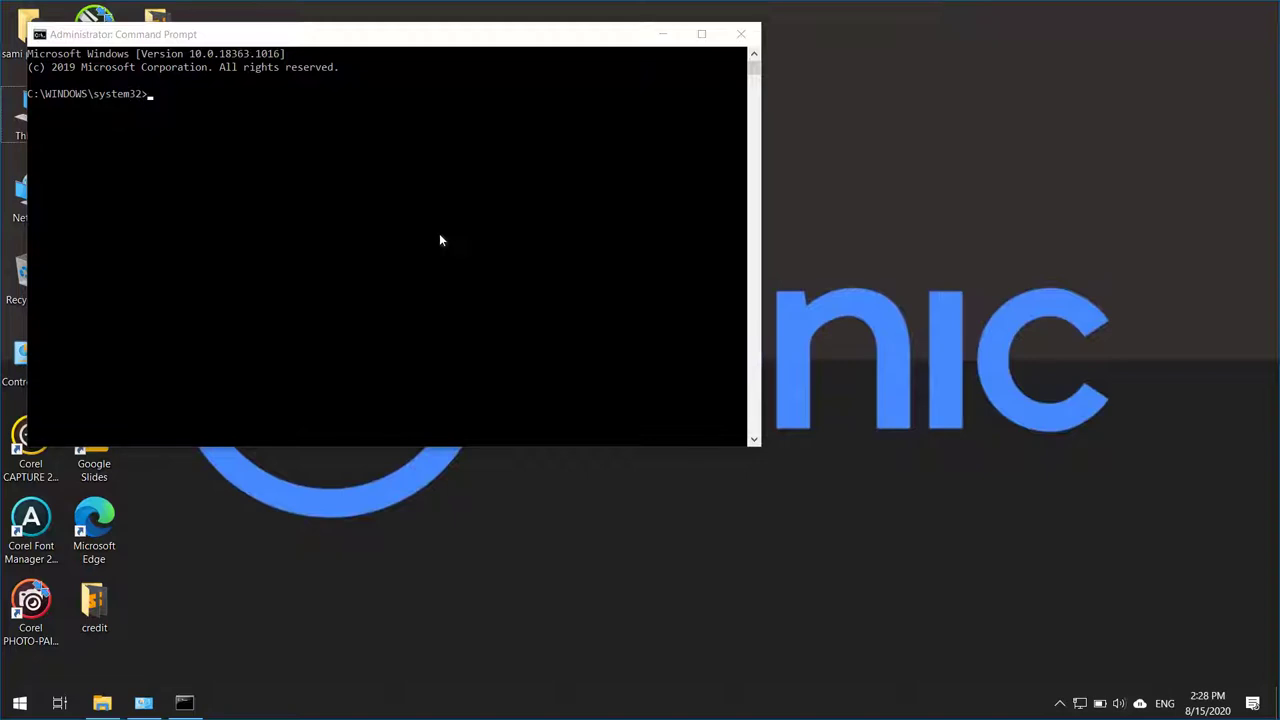
Run adb version in Command Prompt and check the reported version and install location of adb.
click(440, 240)
text(ADB)
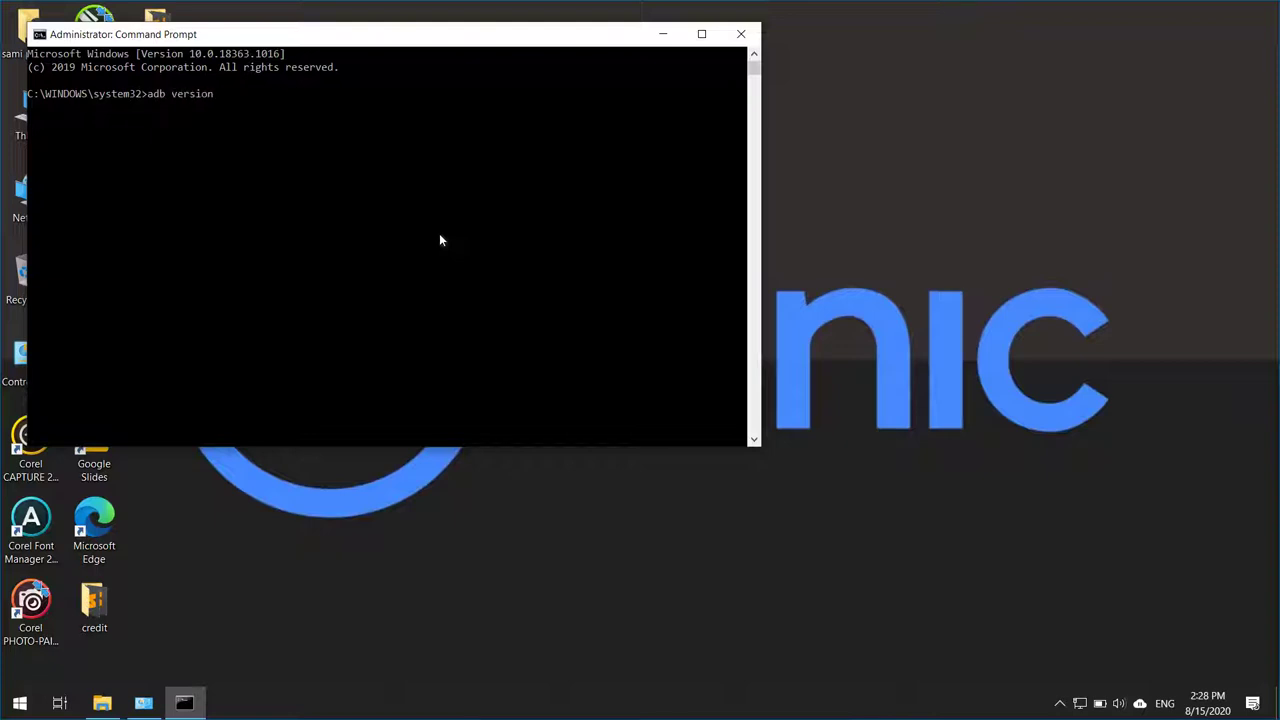
text(version)
key(Return)
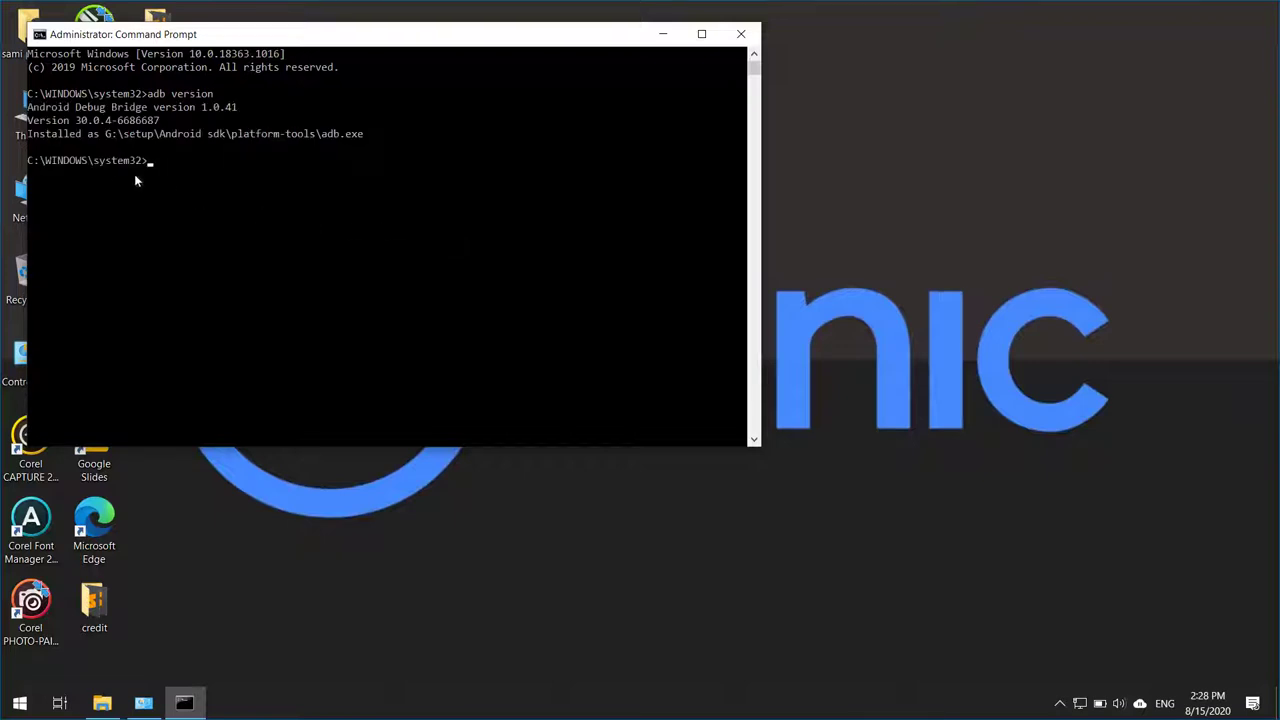
drag(34, 118, 178, 124)
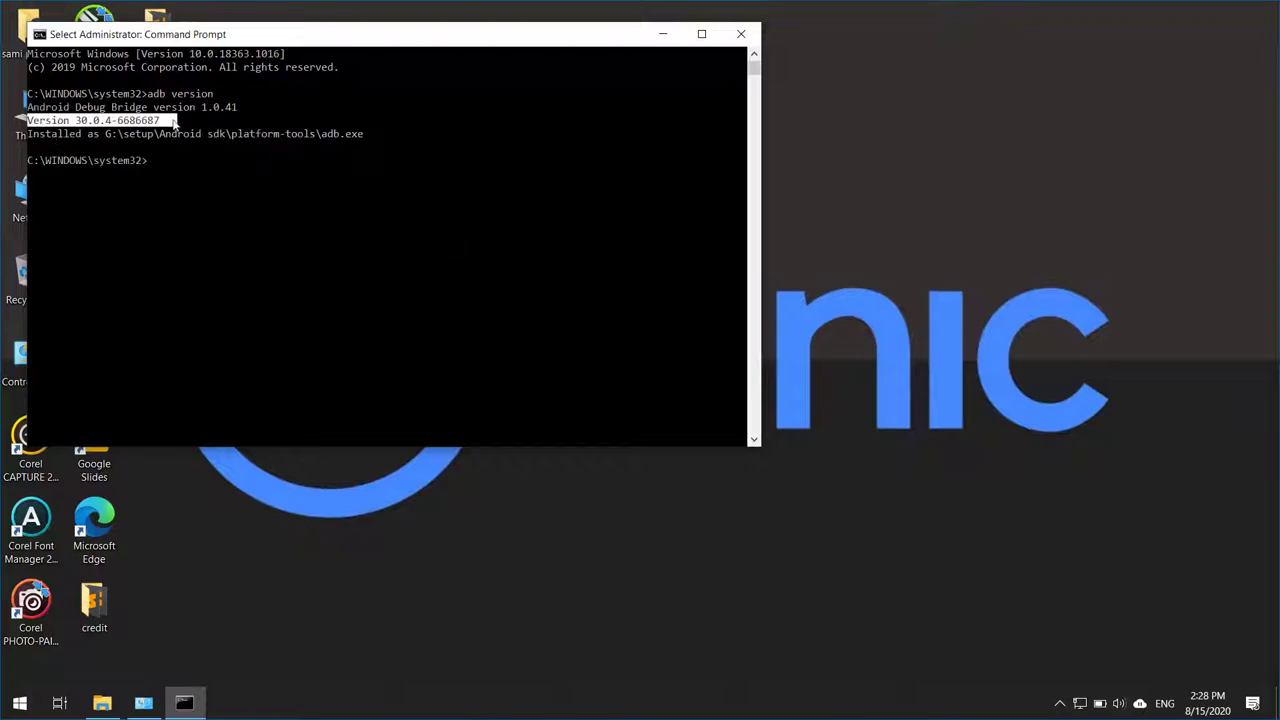
click(161, 147)
drag(40, 145, 34, 134)
click(119, 147)
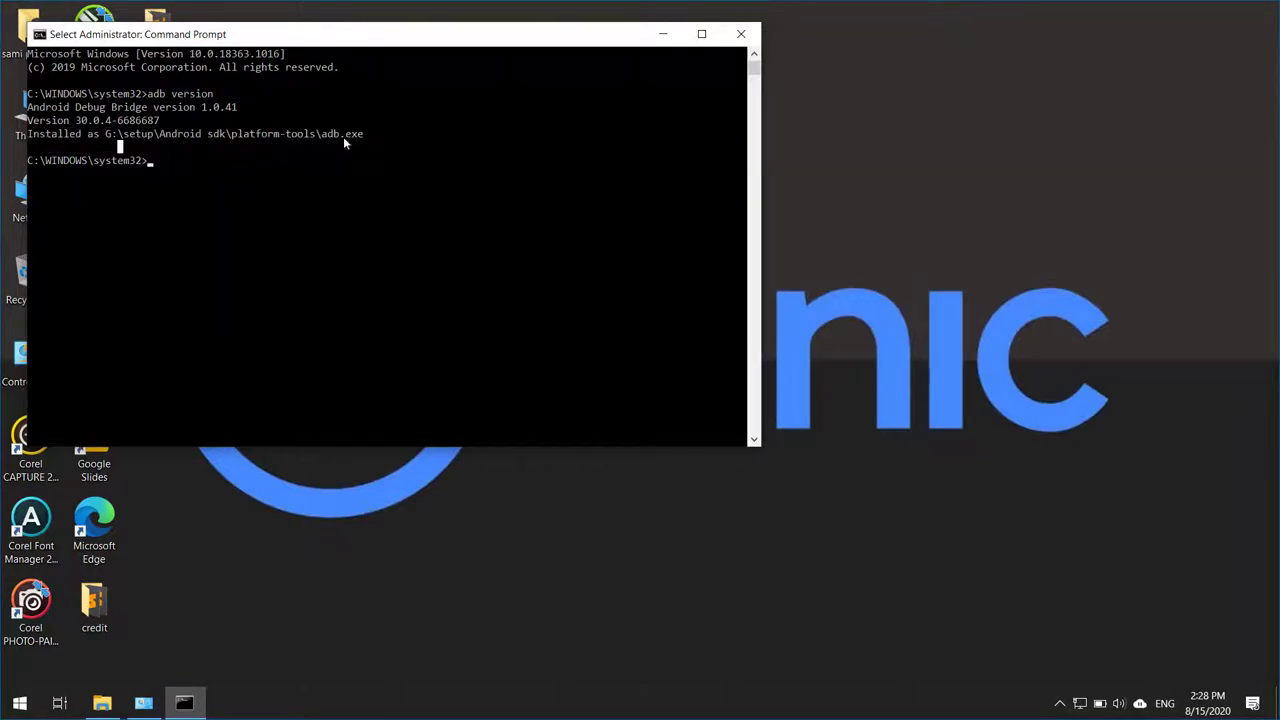
click(350, 135)
click(176, 172)
key(Escape)
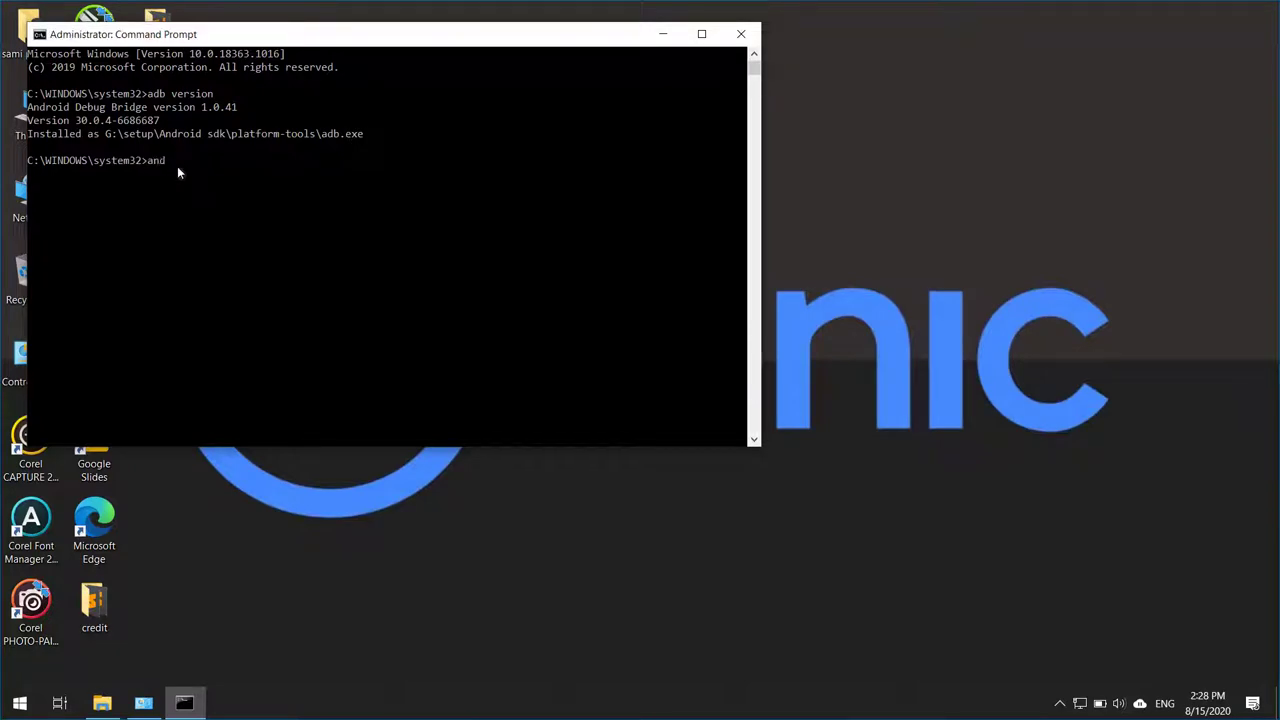
Run the android command to launch Android SDK Manager and enlarge its window to show more packages.
text(android)
key(Return)
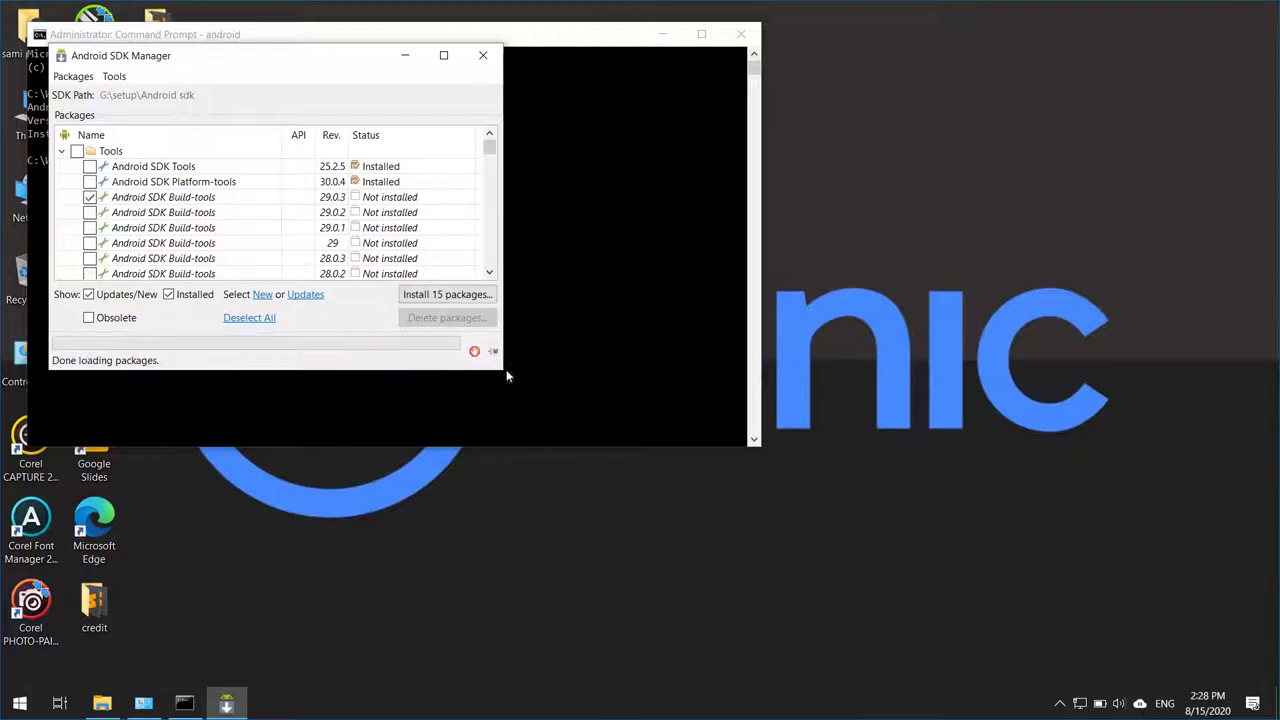
drag(500, 372, 664, 494)
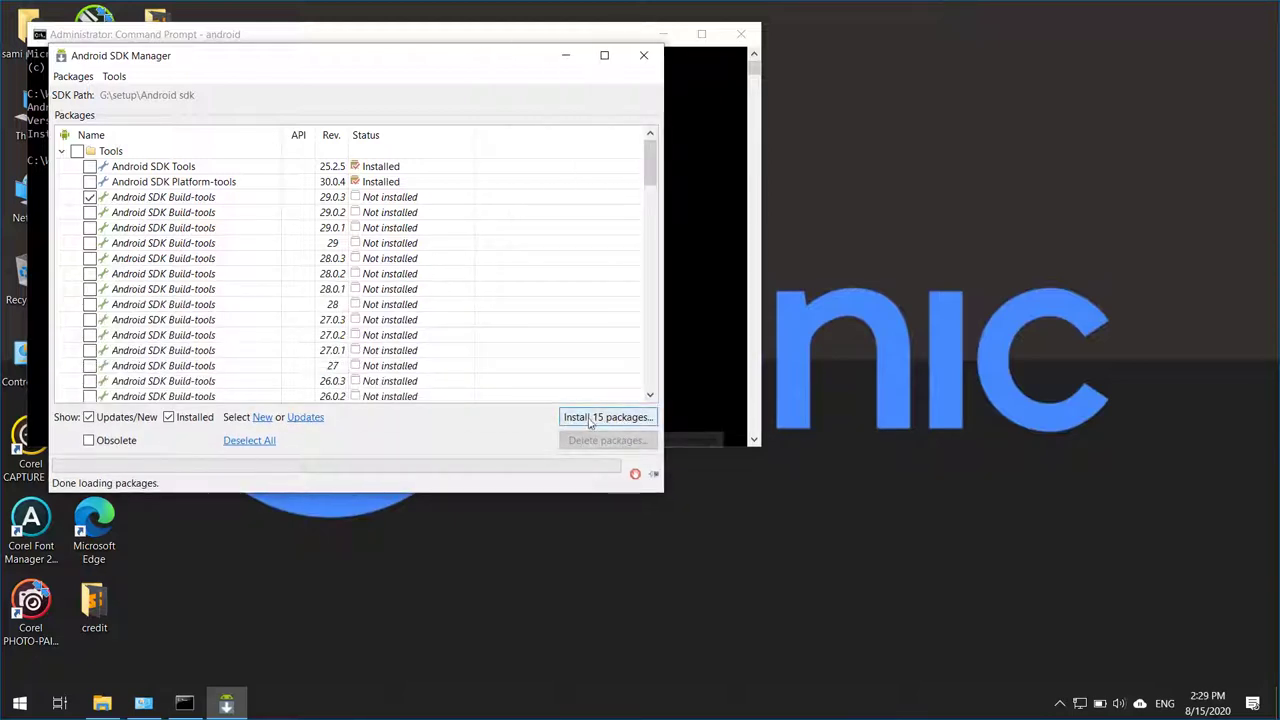
Start installing the 15 preselected SDK packages, accepting the Android SDK ARM Dbt, Android SDK and Android SDK Preview licences.
scroll(471, 346, down, 12)
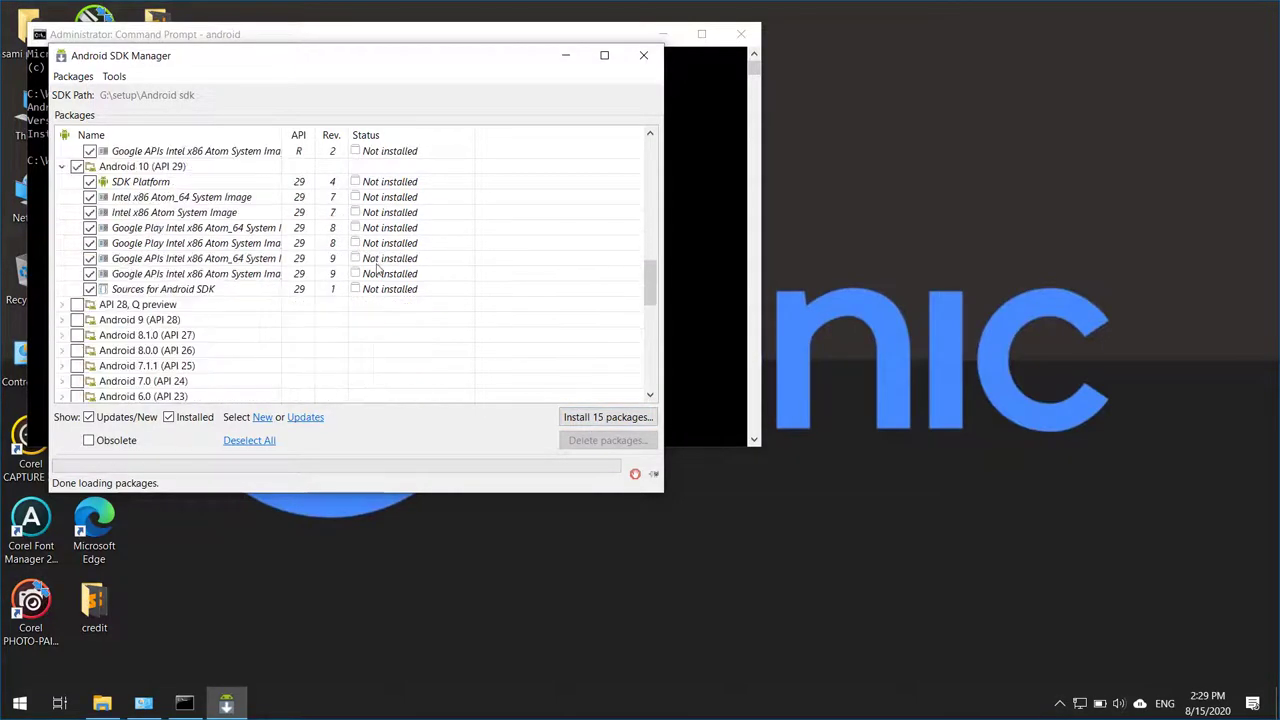
scroll(279, 283, down, 10)
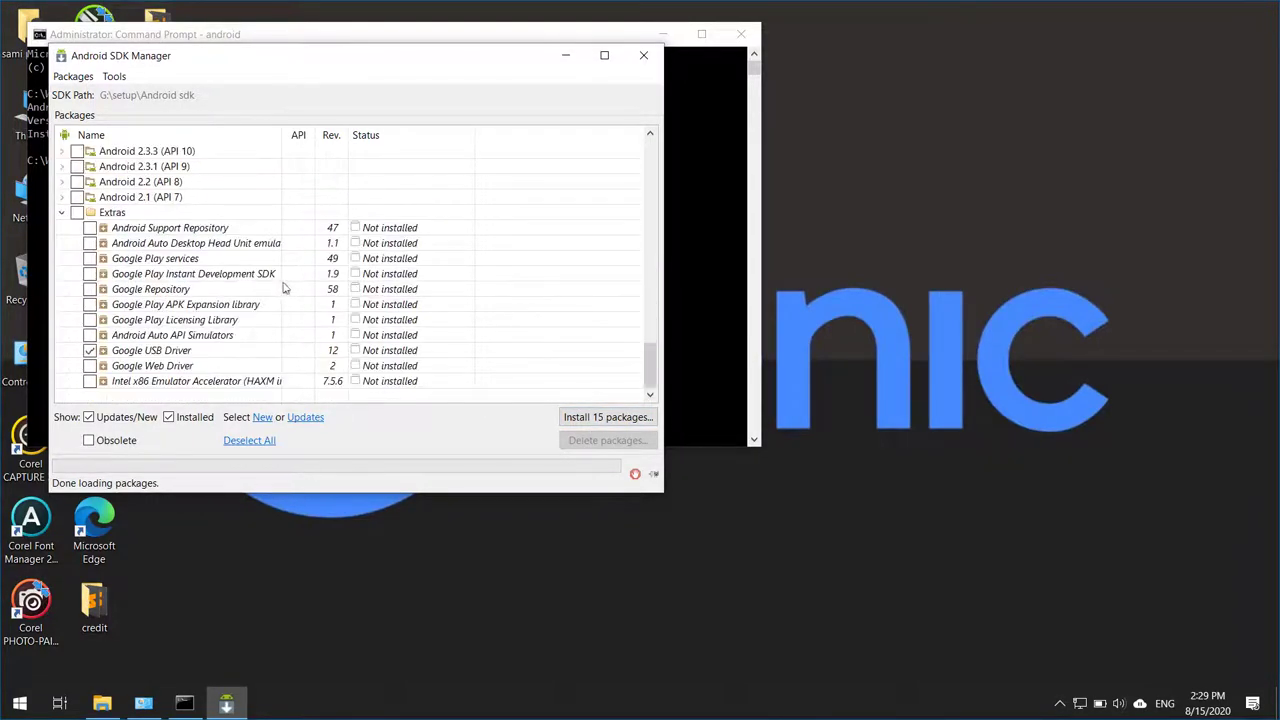
click(589, 421)
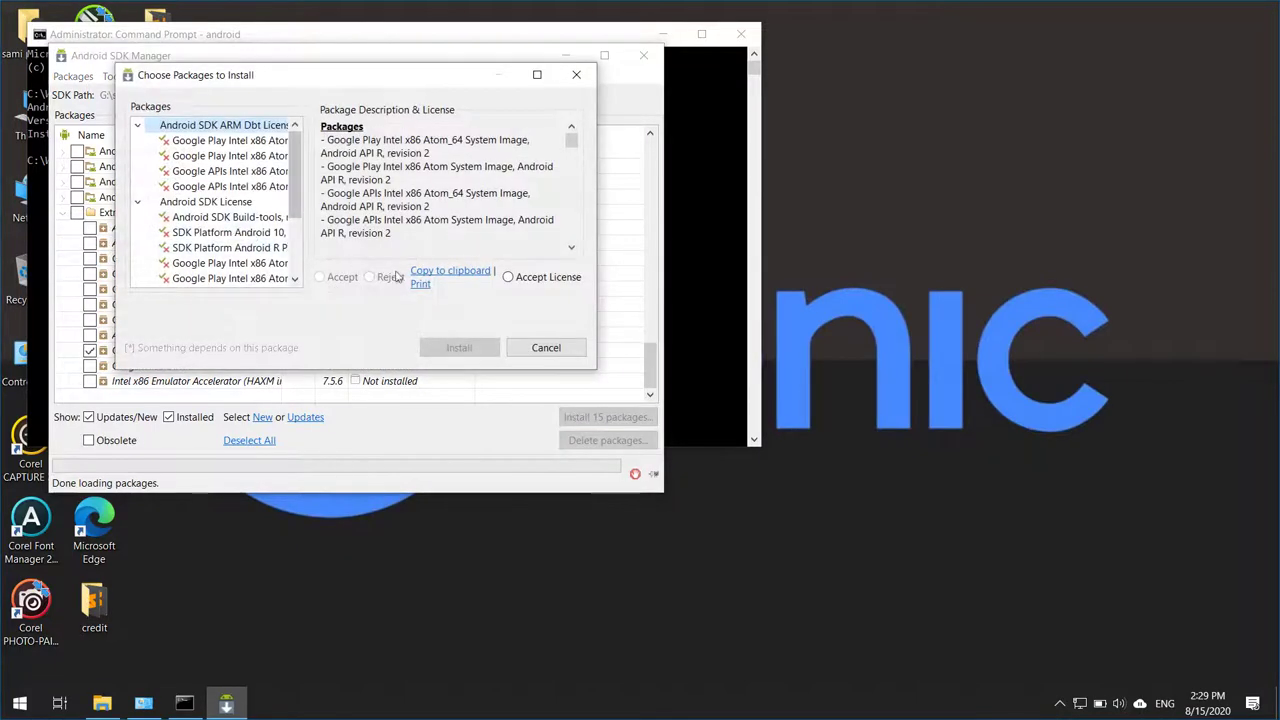
click(508, 277)
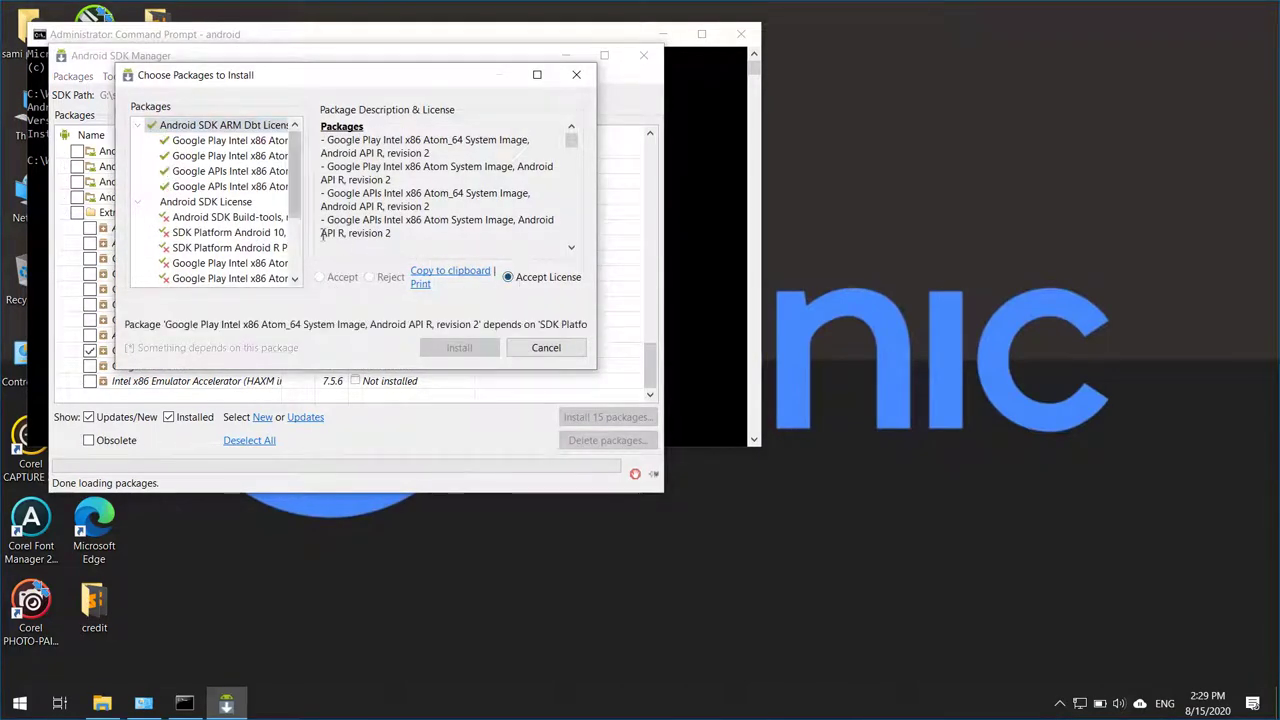
click(238, 203)
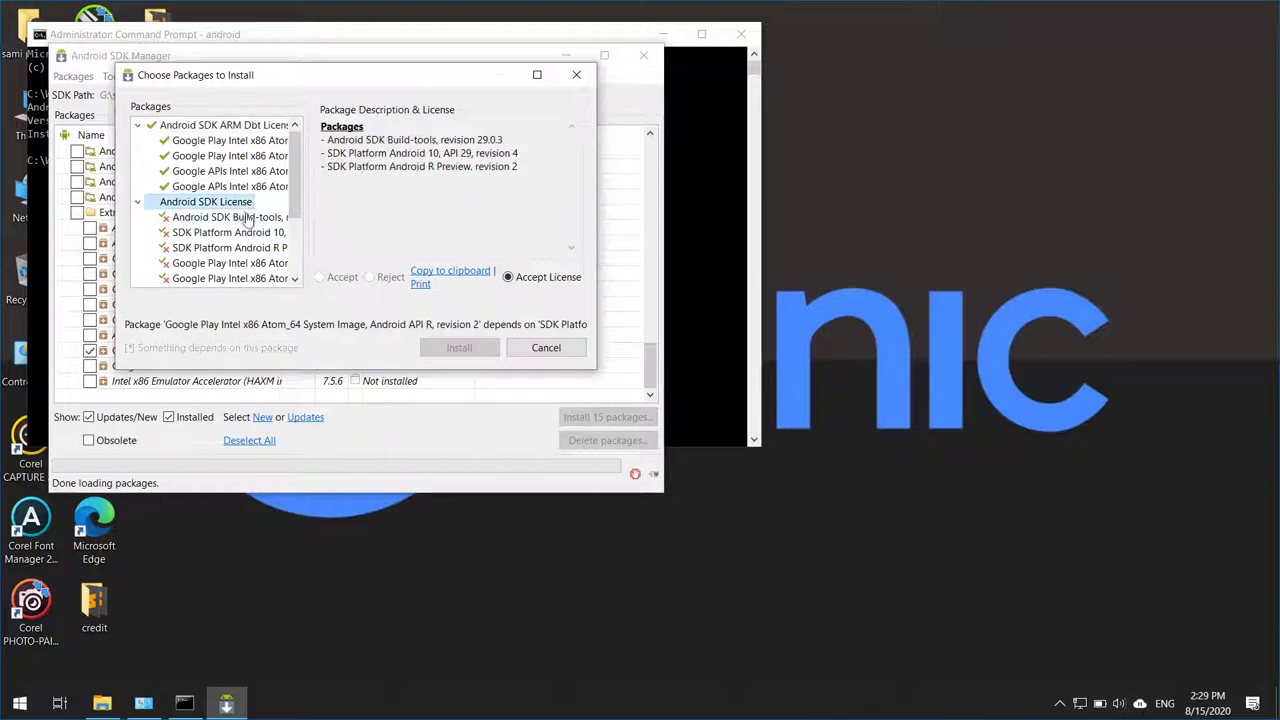
click(509, 277)
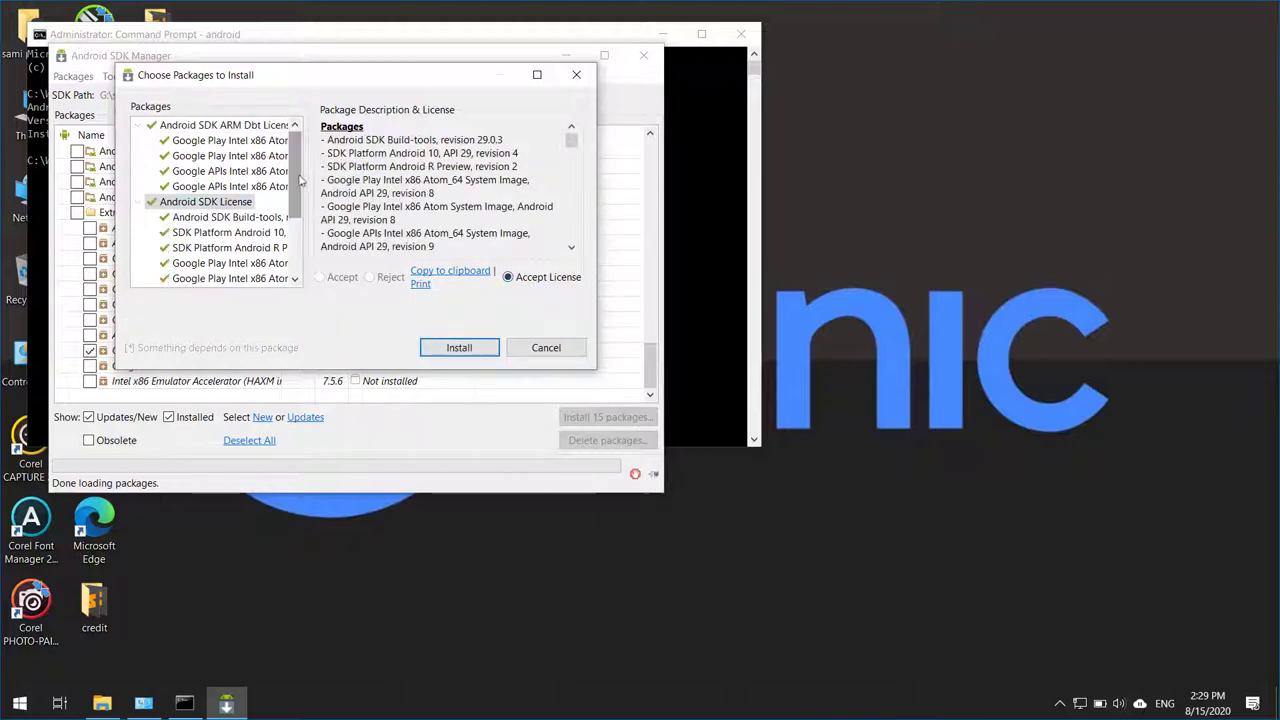
scroll(300, 178, down, 3)
click(223, 247)
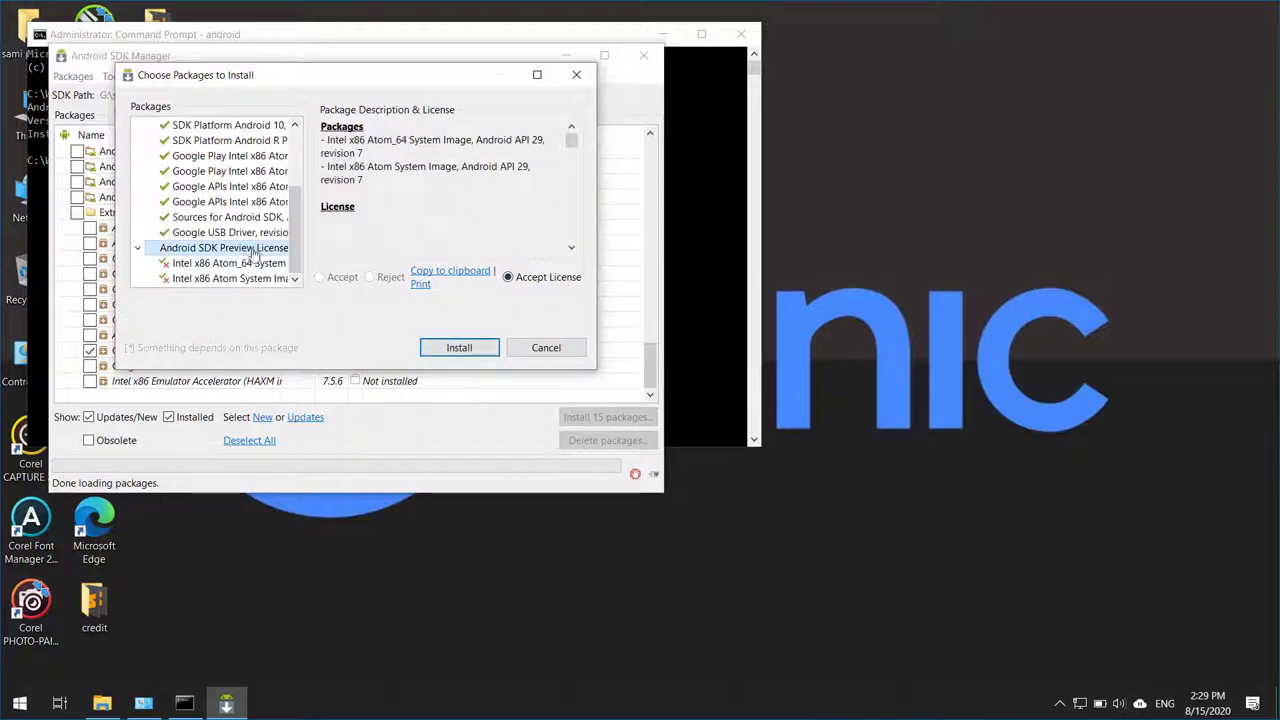
click(508, 277)
click(456, 349)
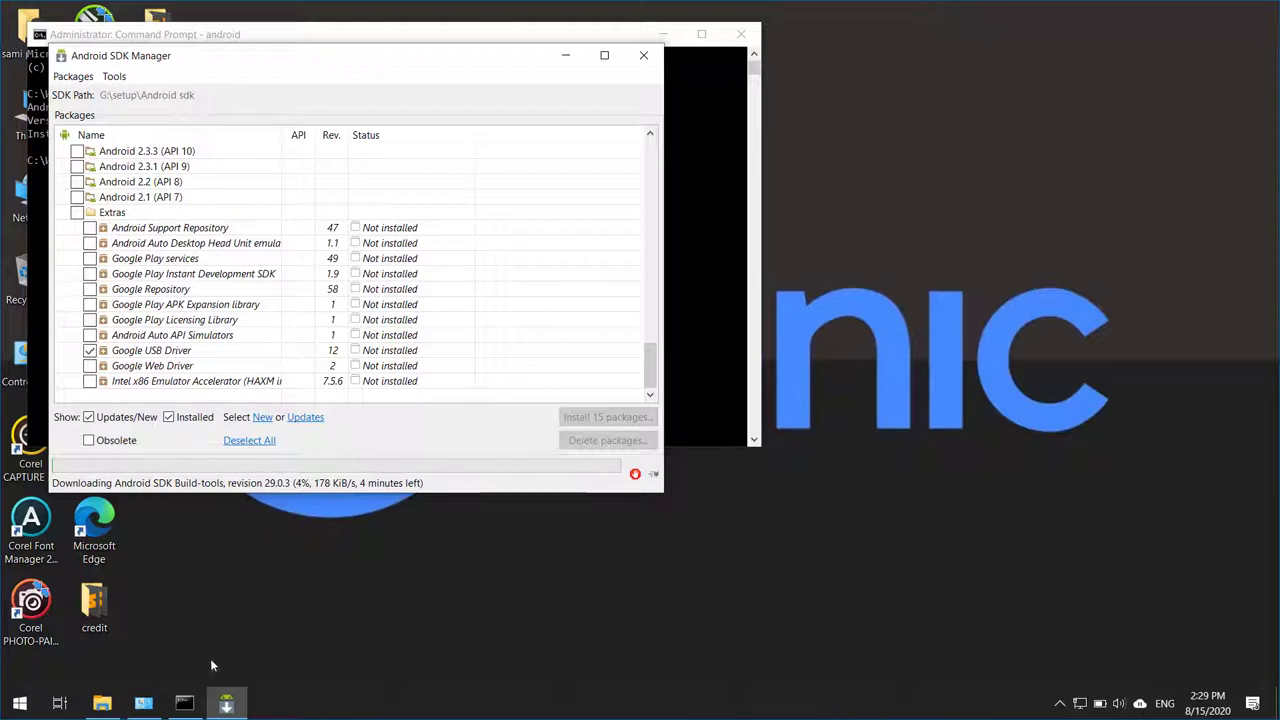
Switch back to Command Prompt, terminate the running android batch job and close the prompt with exit.
click(185, 705)
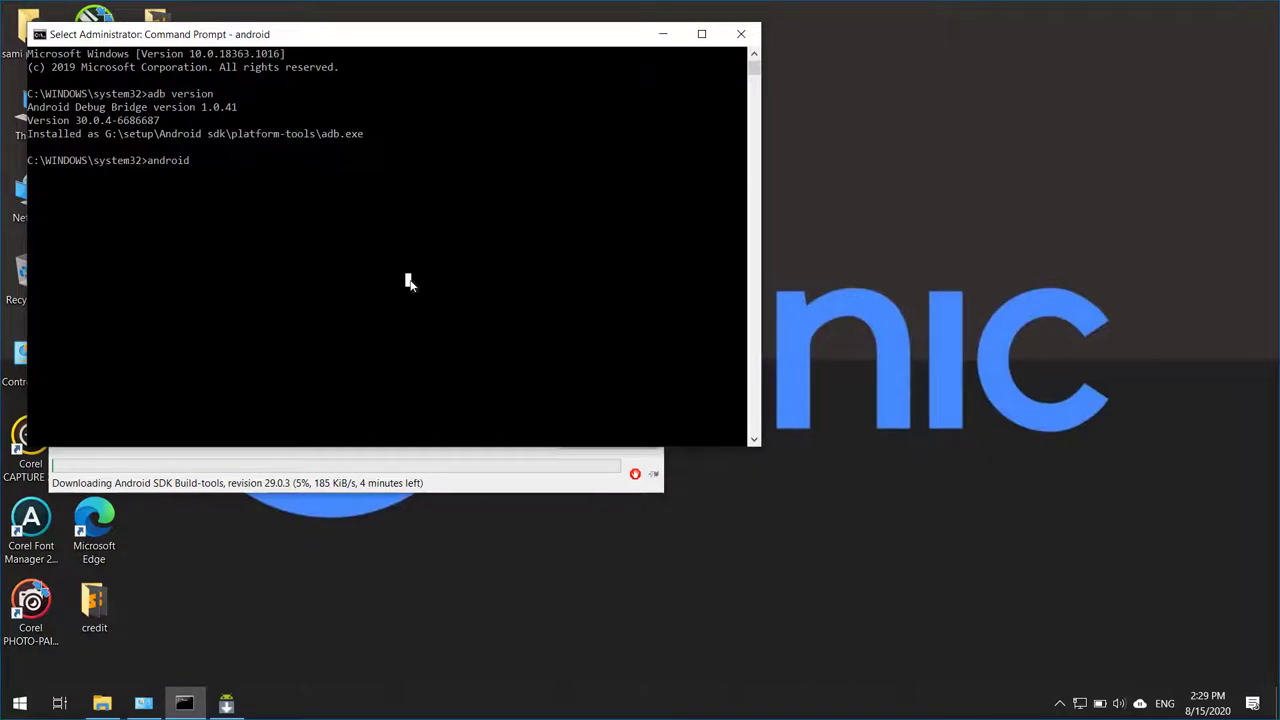
key(Escape)
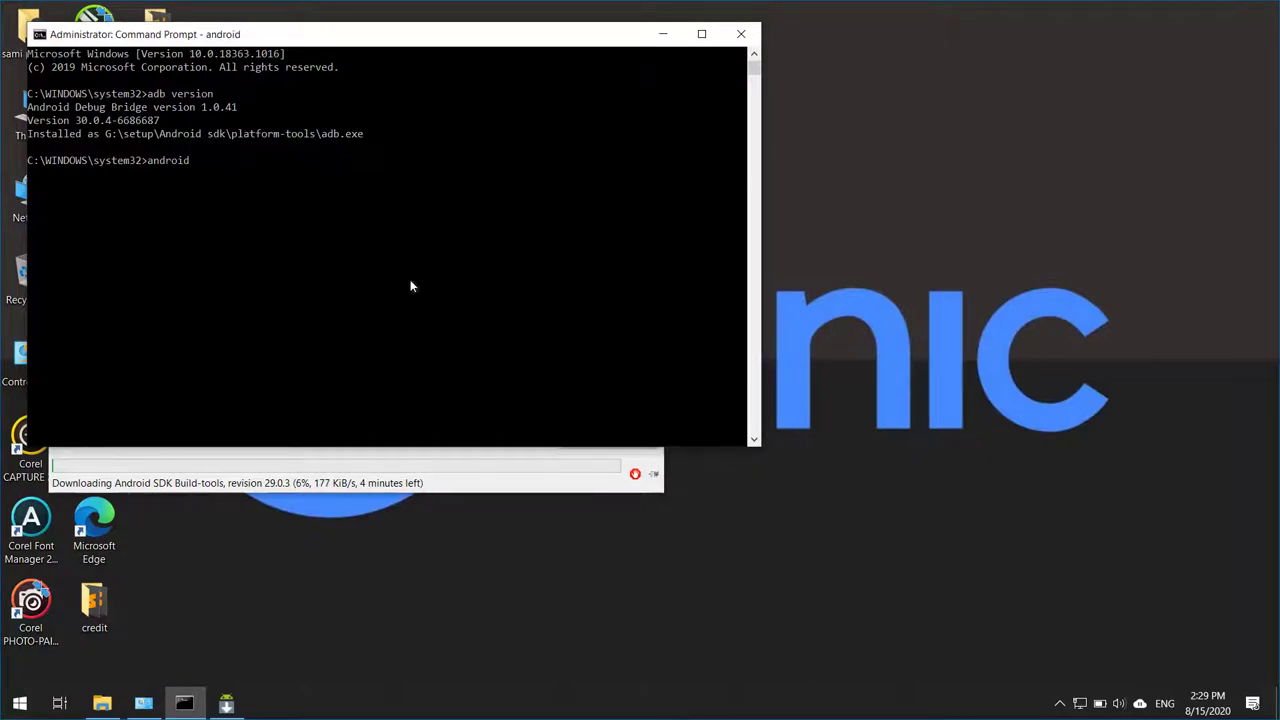
key(ctrl+c)
key(ctrl+c)
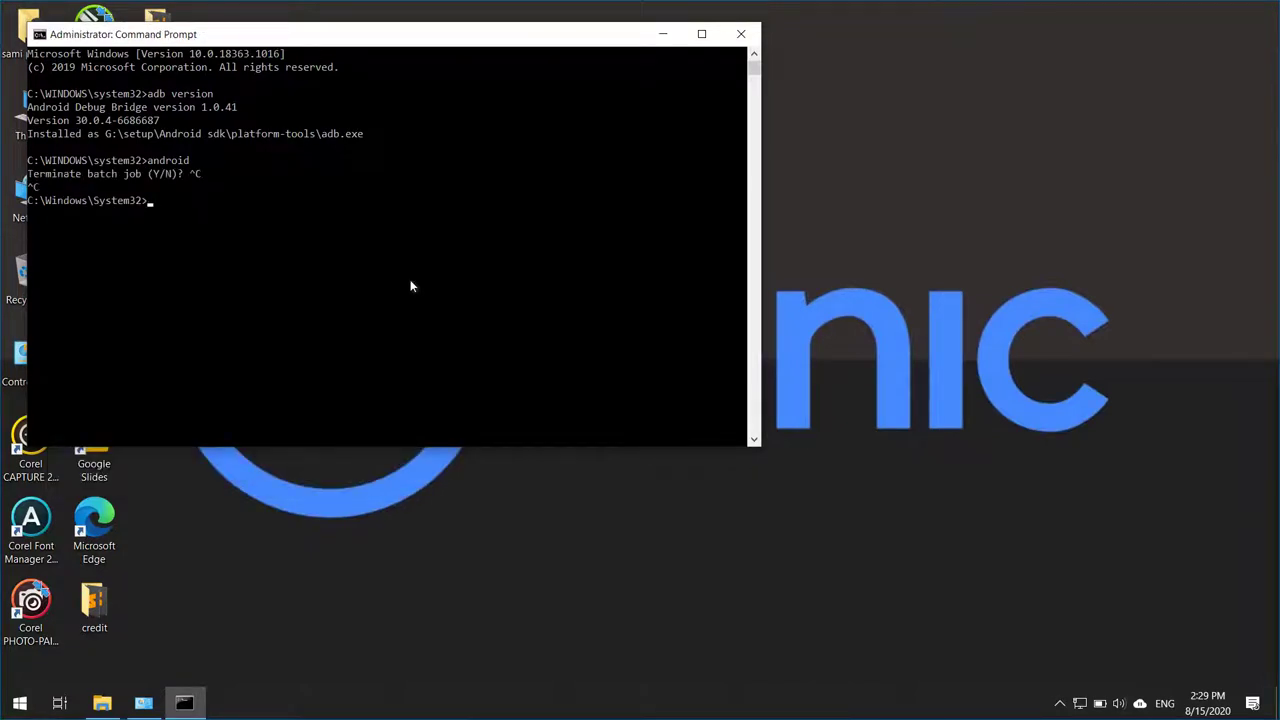
text(exit)
key(Return)
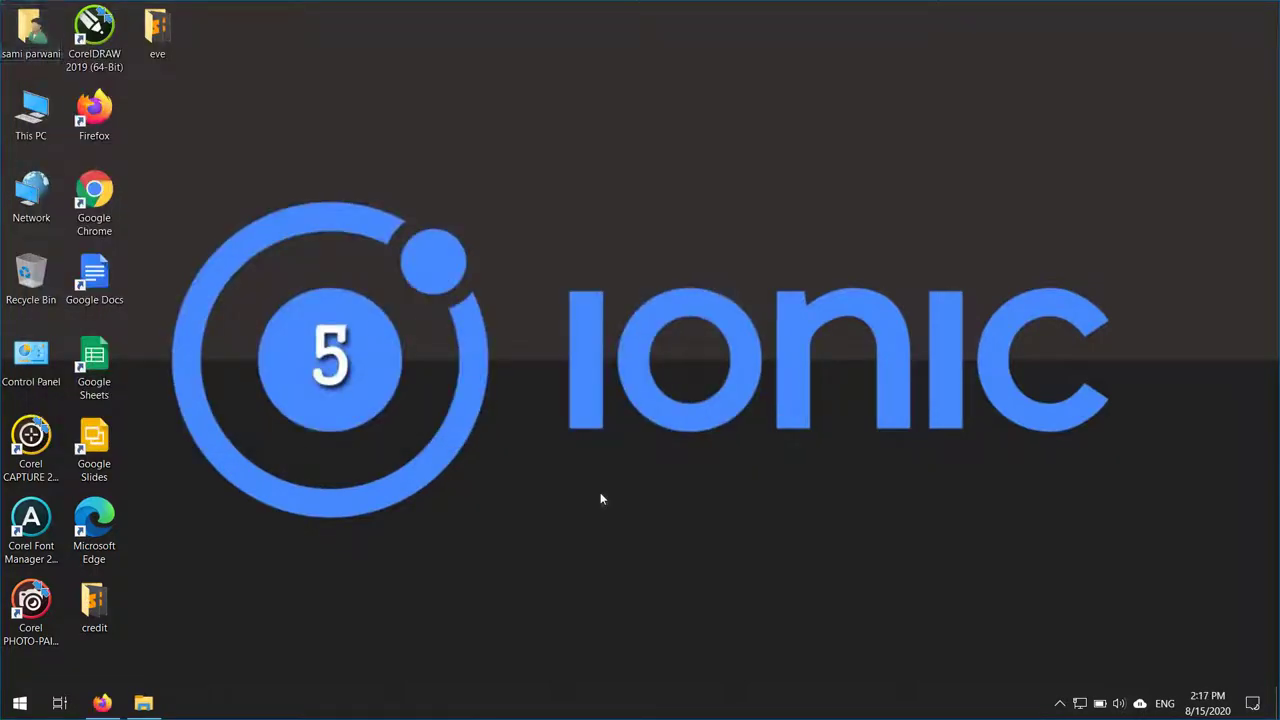
In File Explorer, open the setup folder on New Volume (G:) and run jdk-8u261-windows-i586.exe as administrator.
double_click(30, 118)
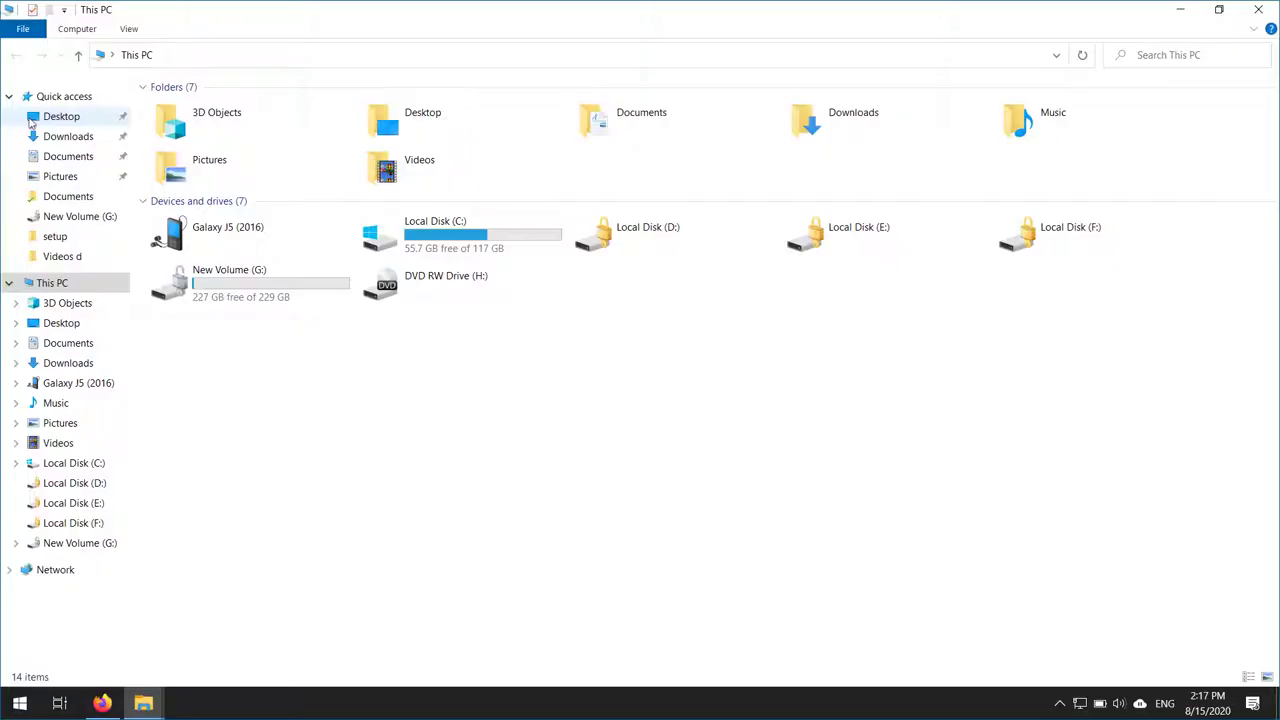
double_click(292, 288)
double_click(213, 115)
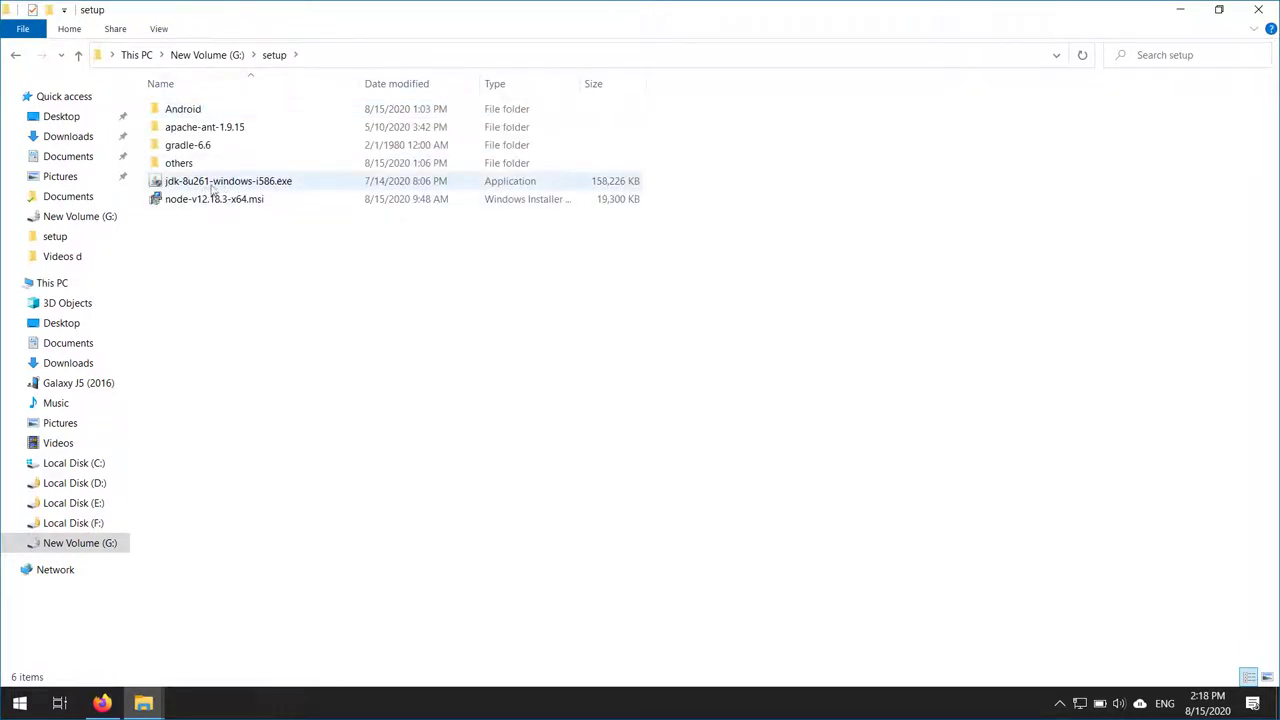
click(197, 185)
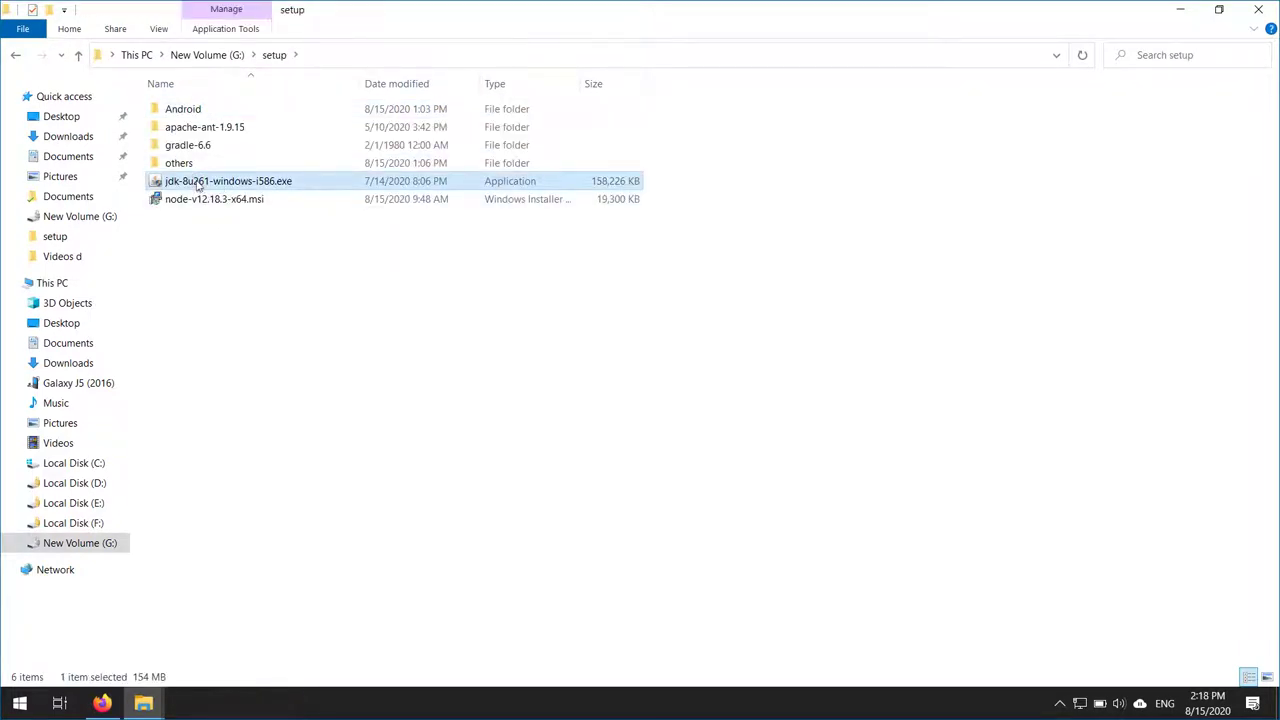
right_click(197, 185)
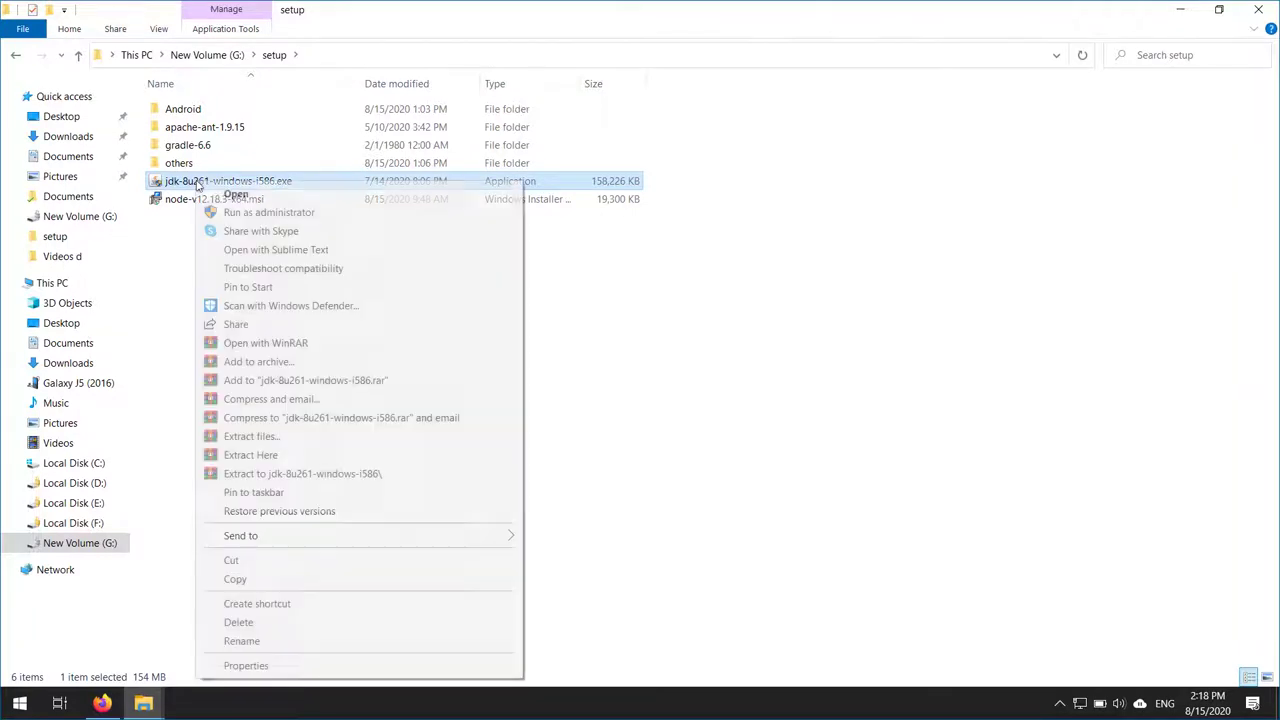
click(269, 213)
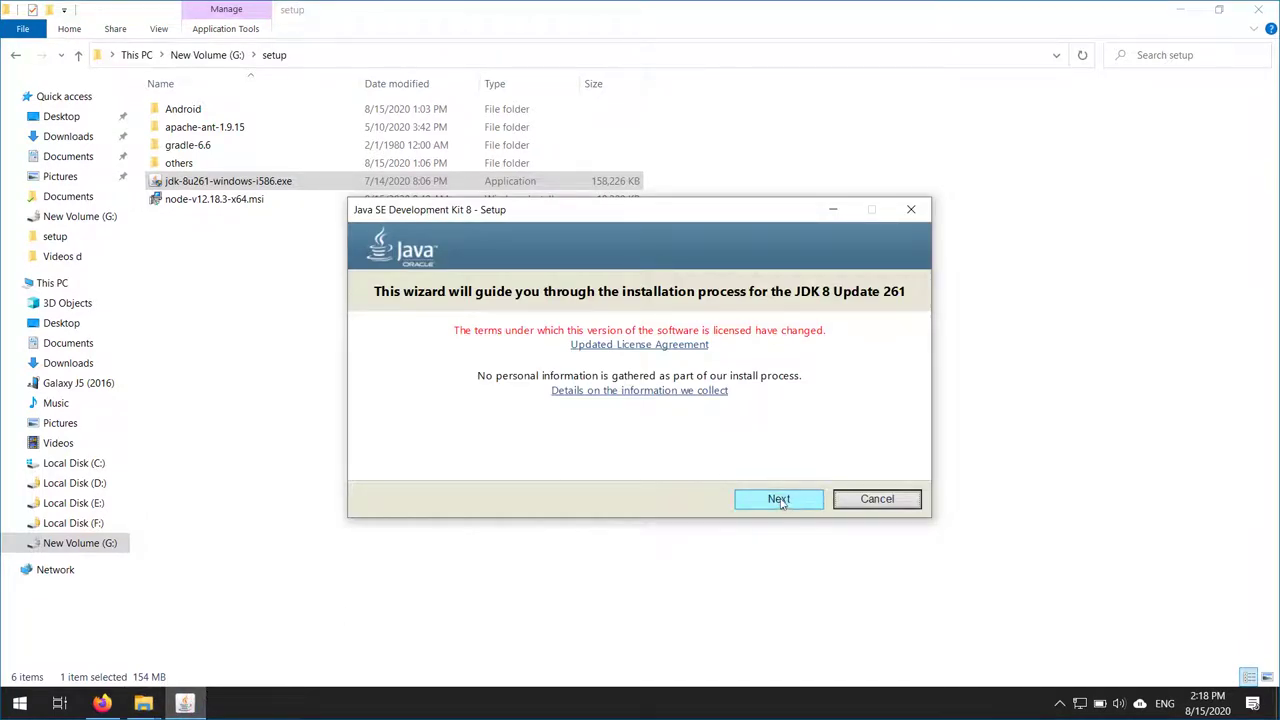
Install Java SE Development Kit 8 Update 261 with the default features and destination folders, and close the finished installer.
click(779, 500)
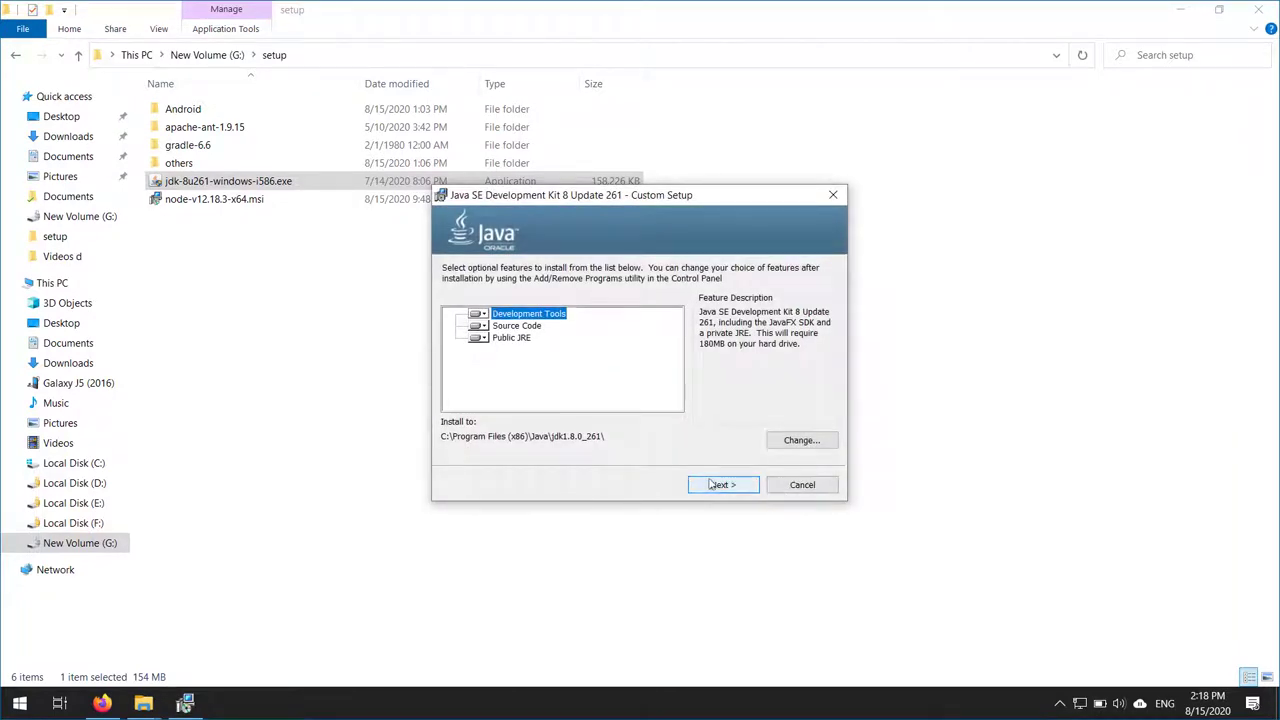
click(713, 484)
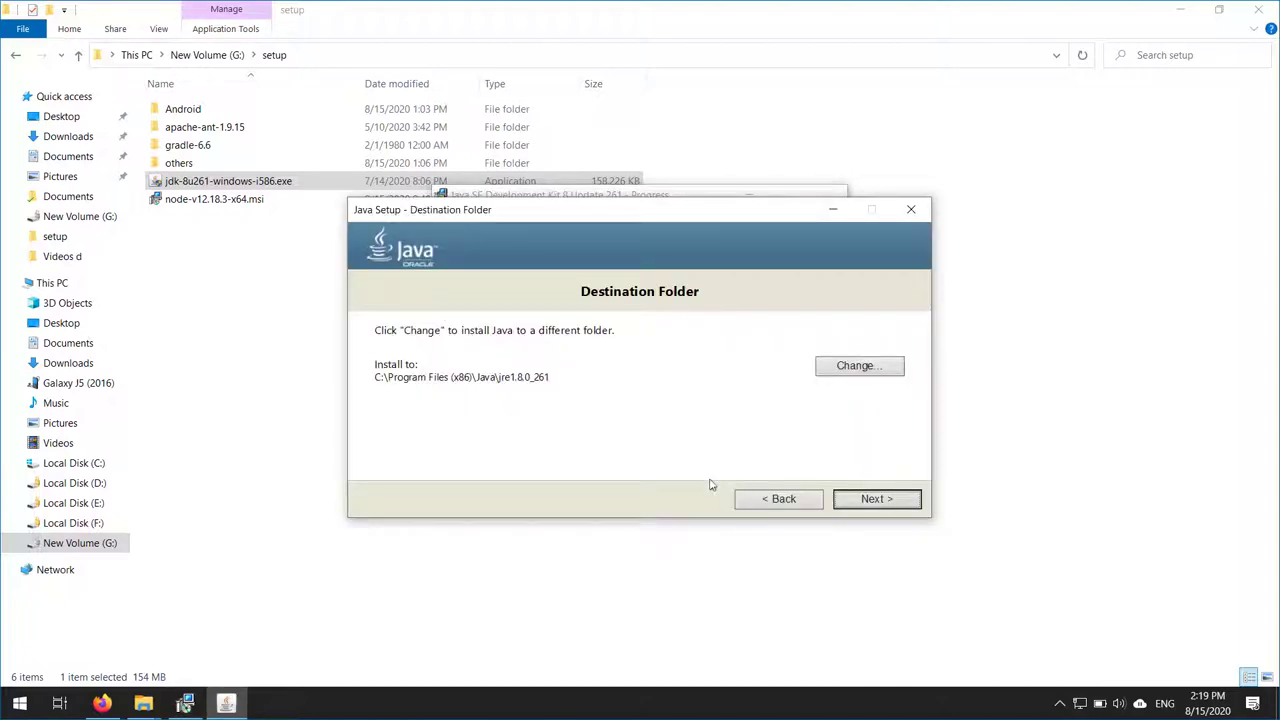
click(901, 501)
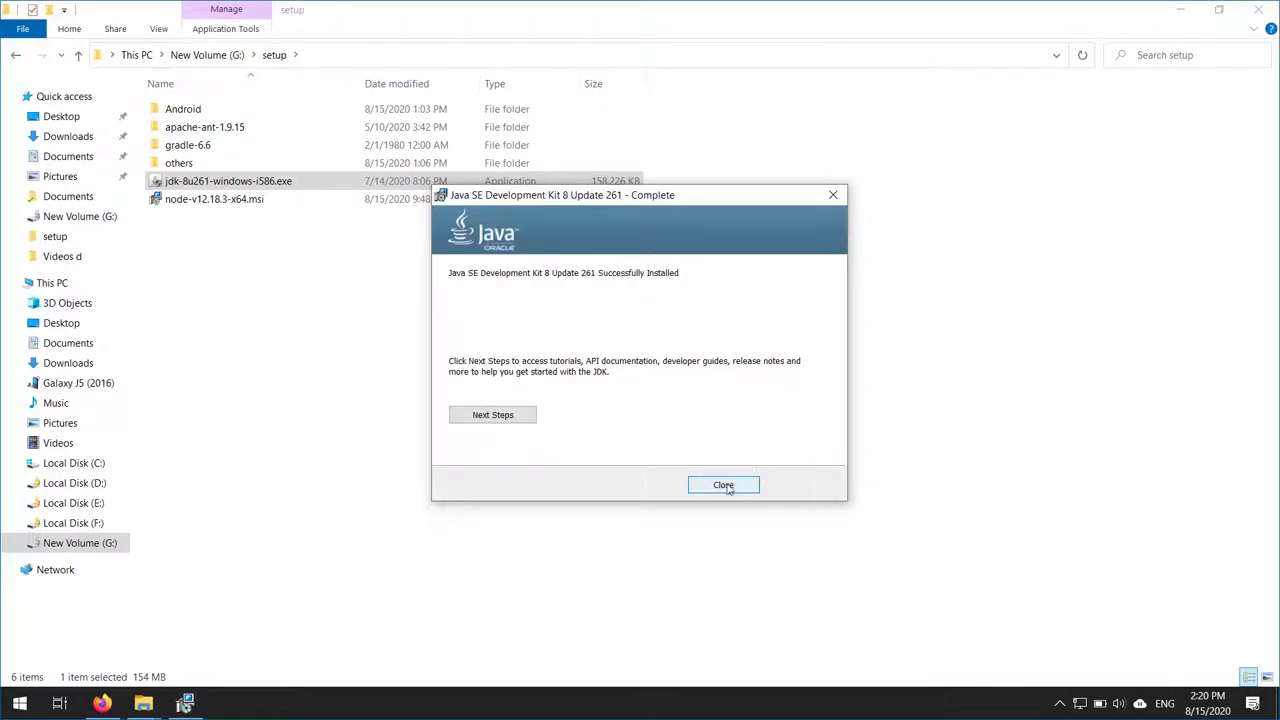
click(724, 485)
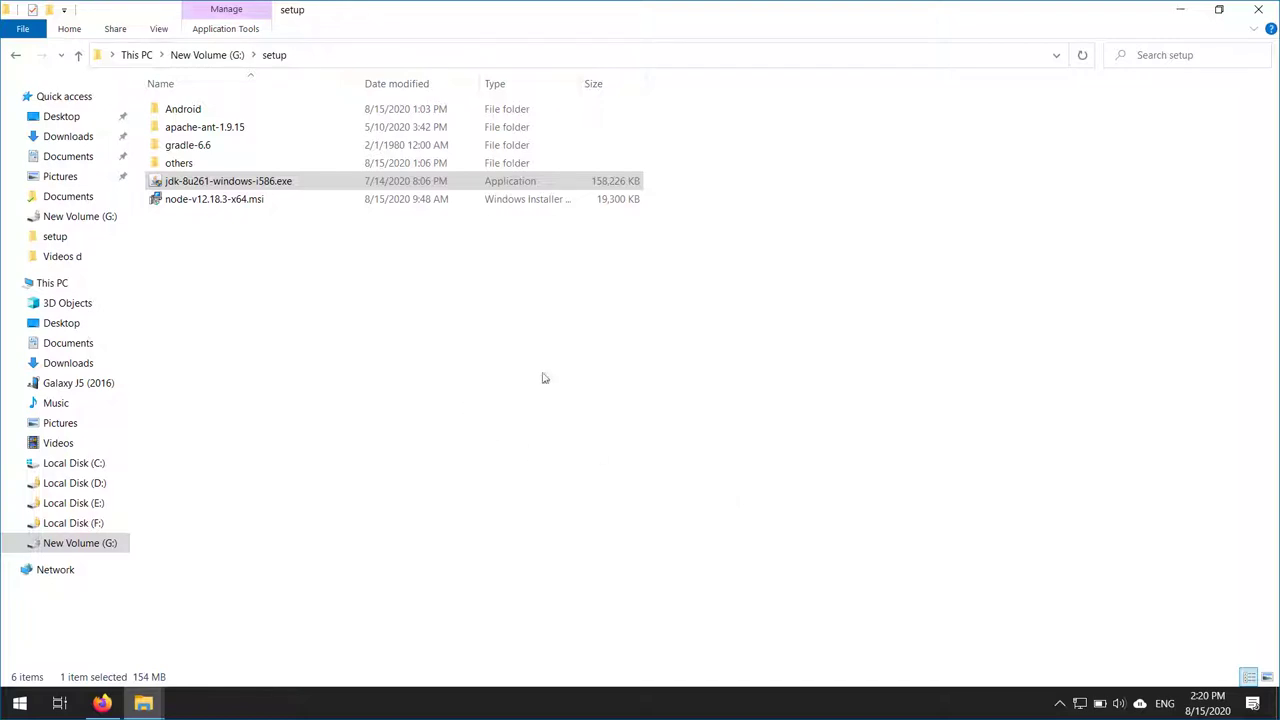
Minimize the setup folder window and open the Environment Variables dialog from This PC's advanced system settings.
click(1178, 12)
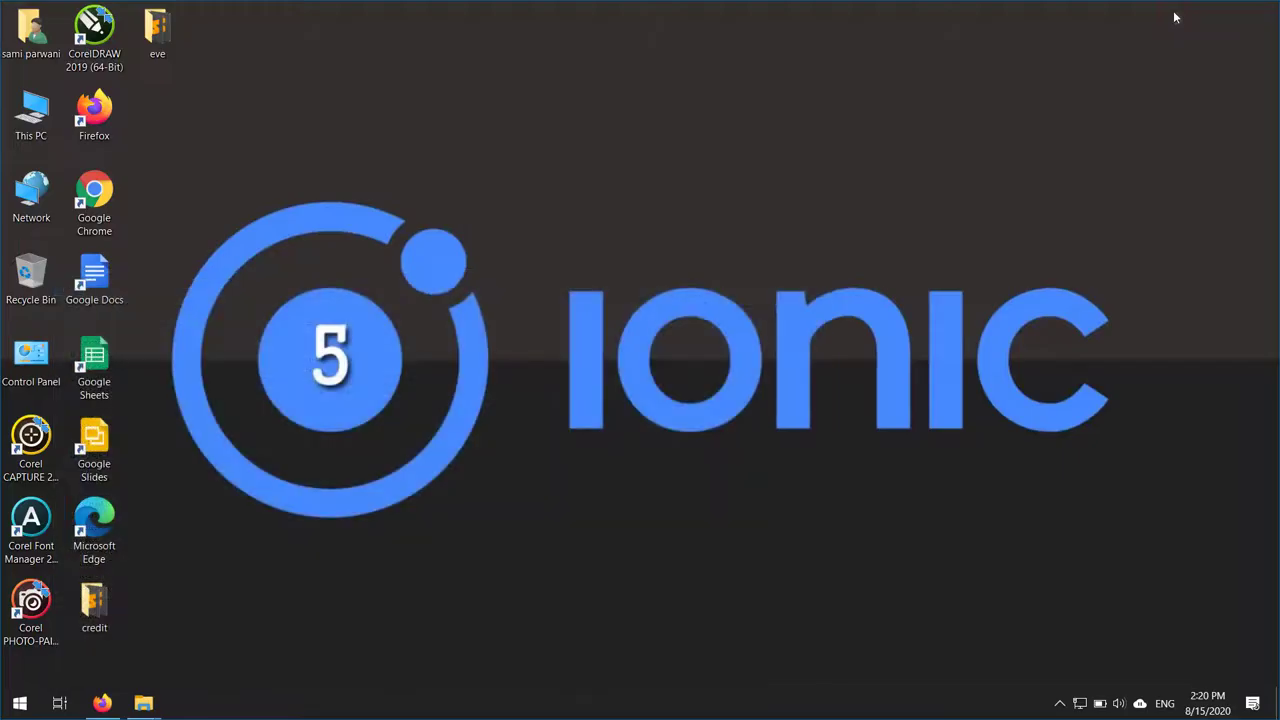
right_click(16, 113)
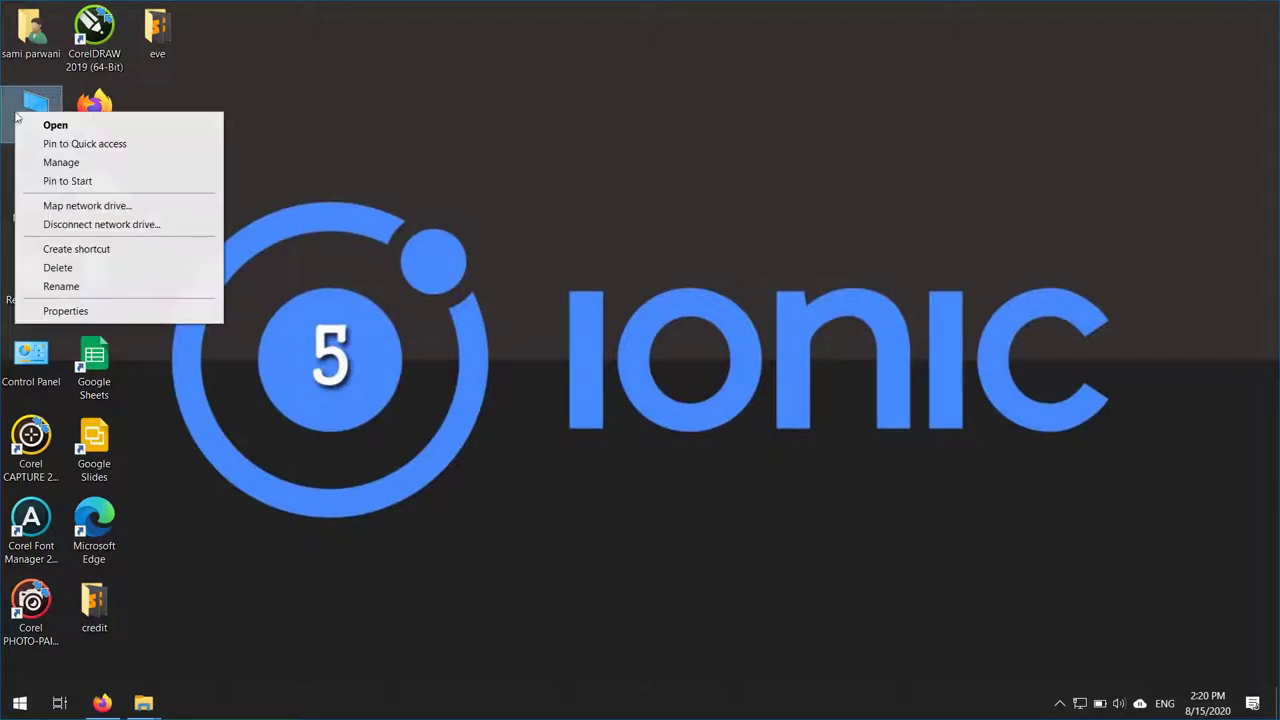
click(113, 316)
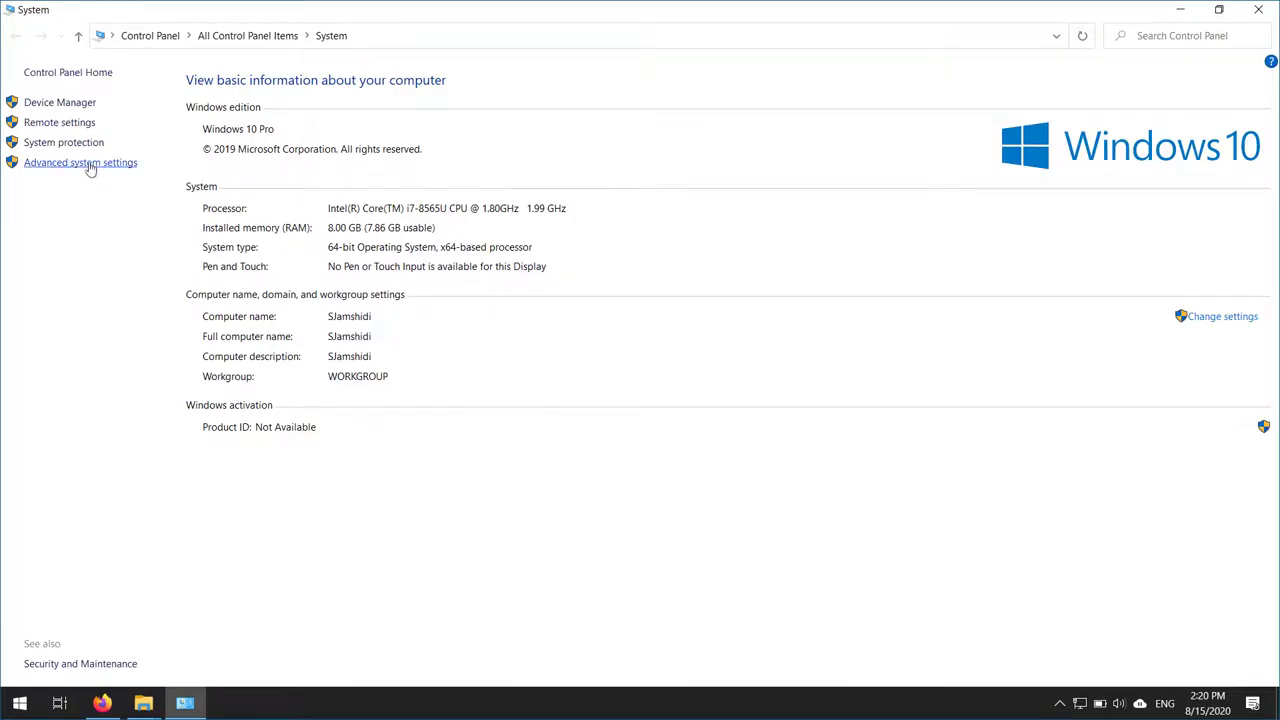
click(90, 163)
click(400, 472)
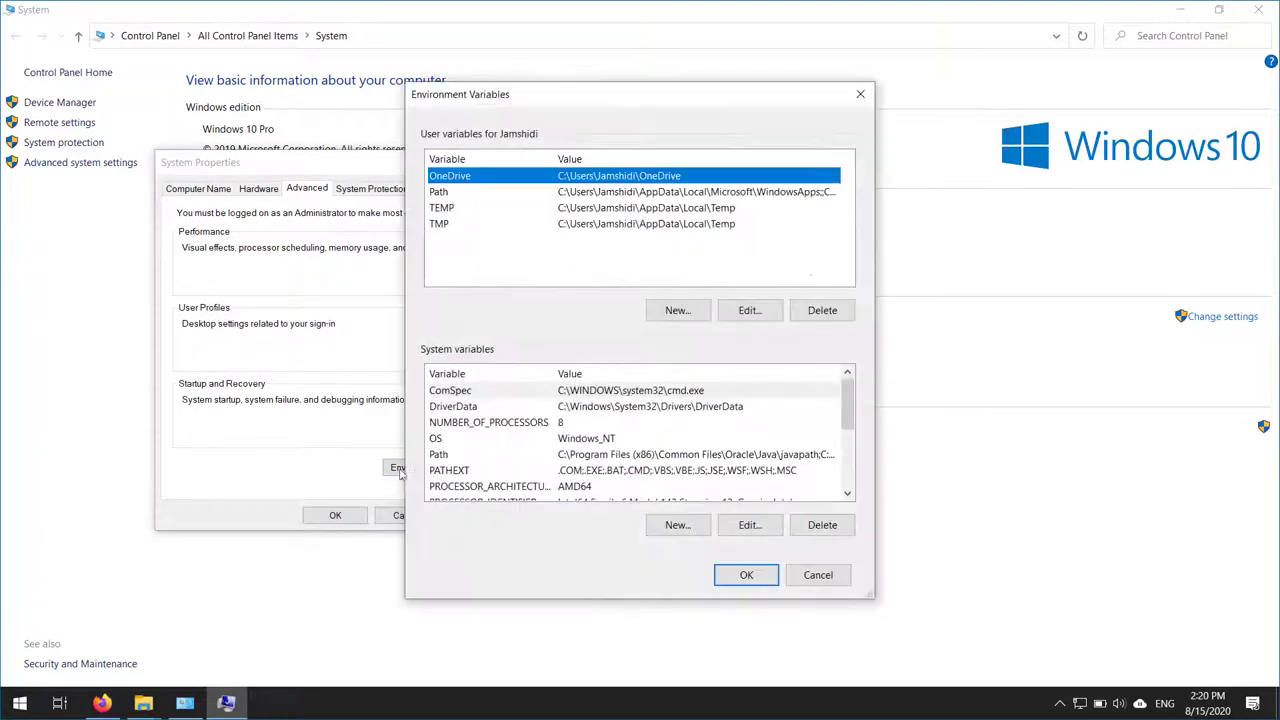
Start a new user variable and name it JAVA_HOME.
click(686, 314)
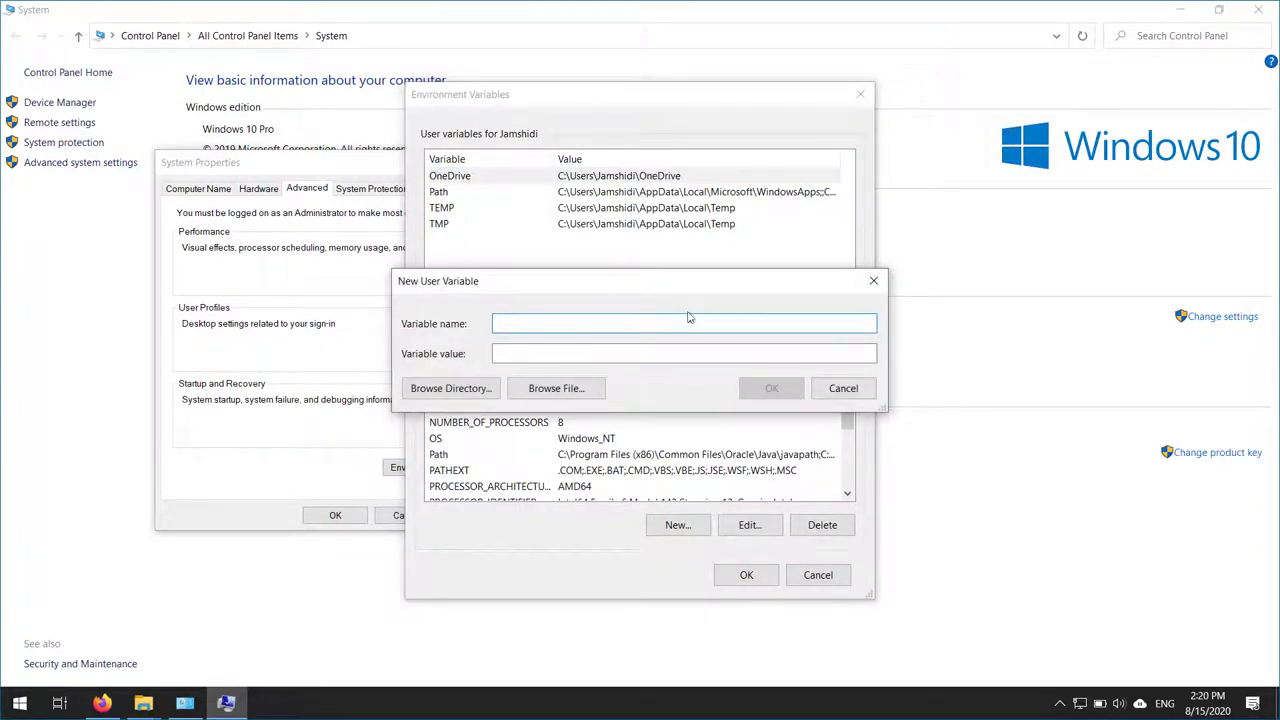
text(JAVA_HO)
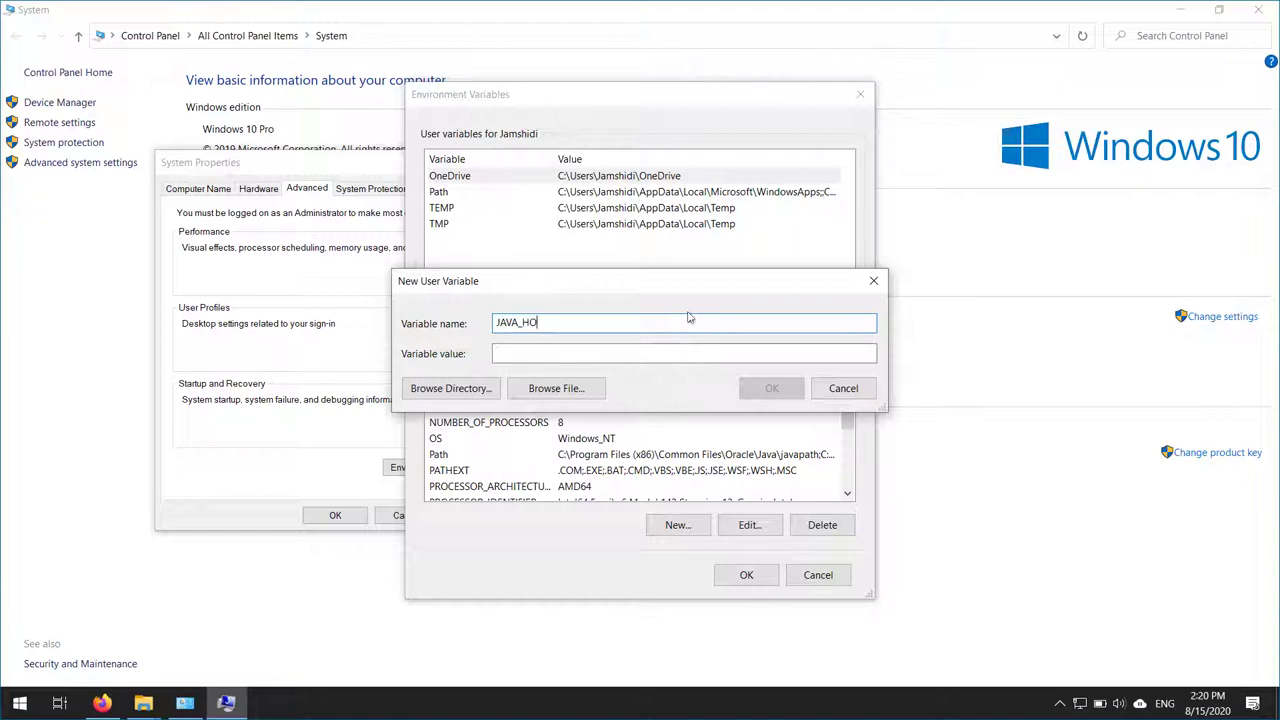
text(ME)
key(Tab)
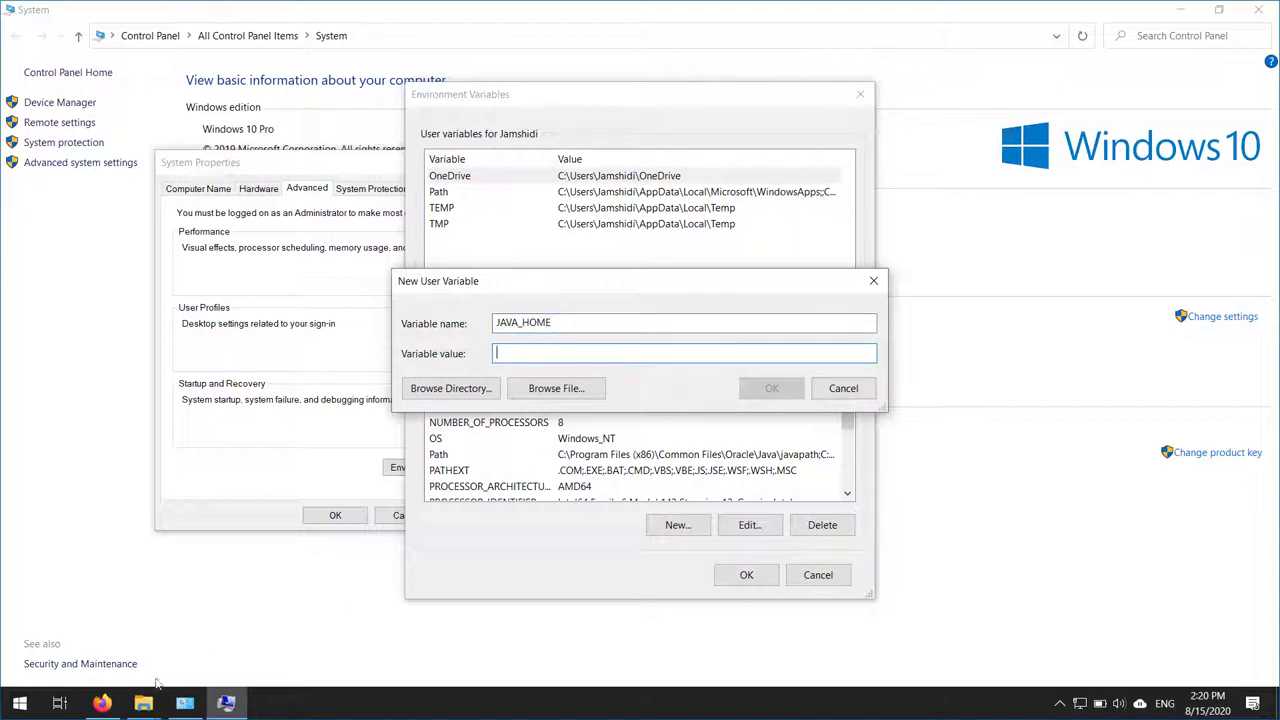
In File Explorer, open C:\Program Files (x86)\Java\jdk1.8.0_261 and copy the folder's full path.
mouse_move(143, 700)
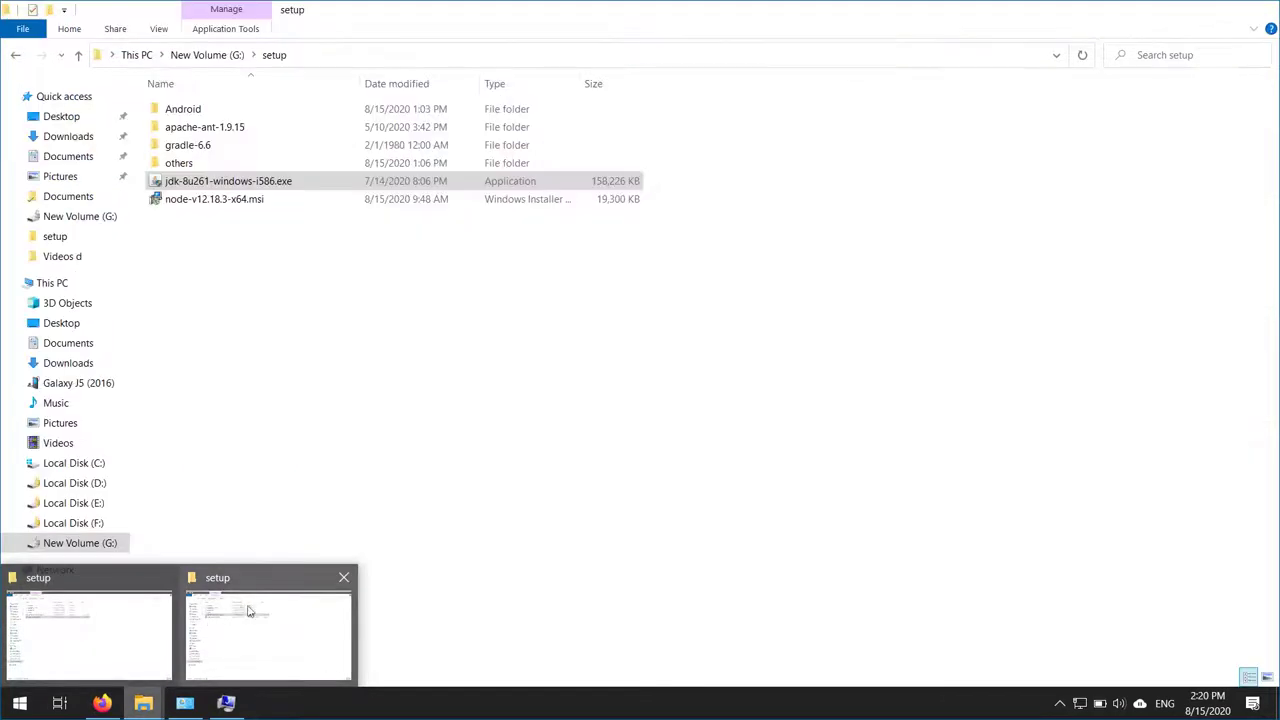
click(249, 611)
click(80, 463)
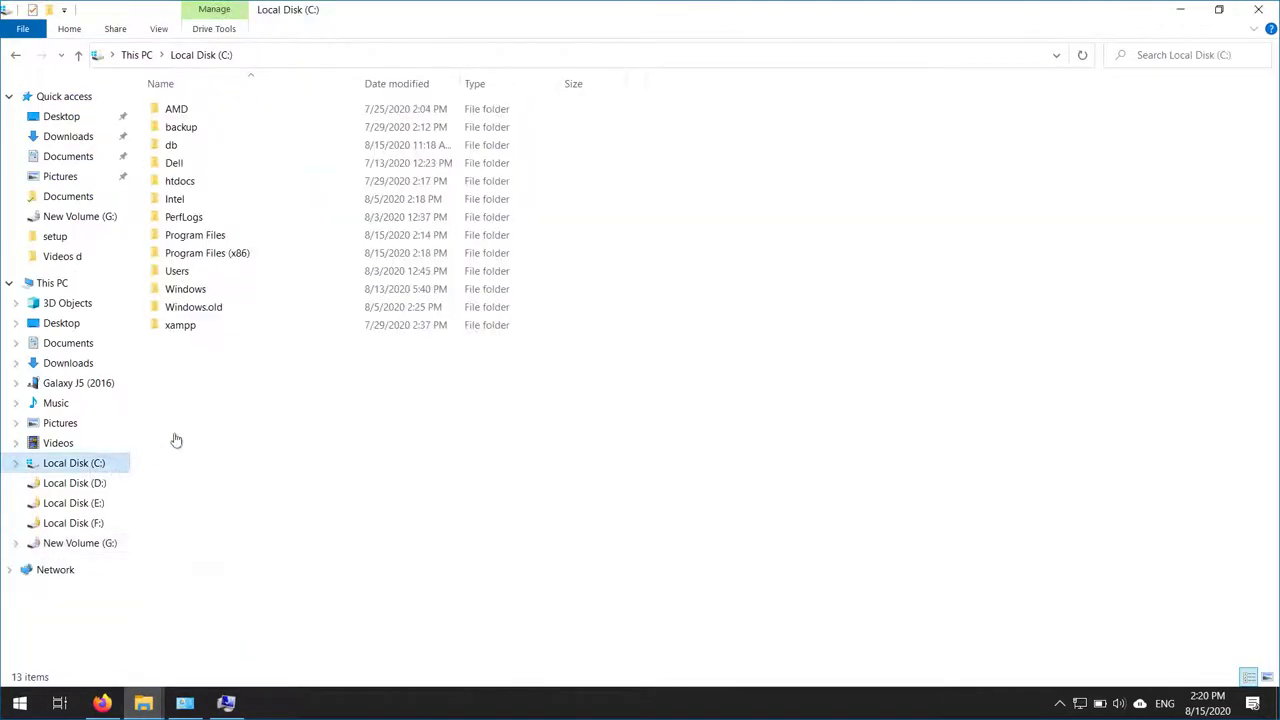
double_click(237, 258)
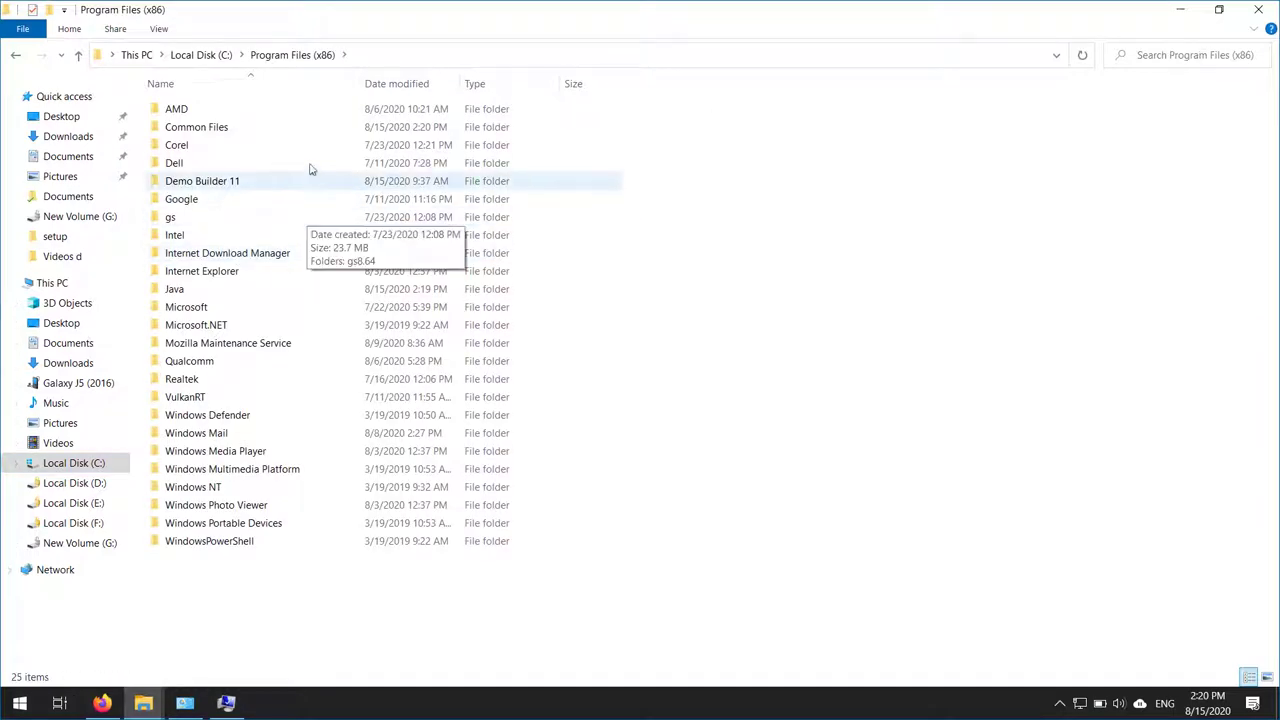
click(178, 290)
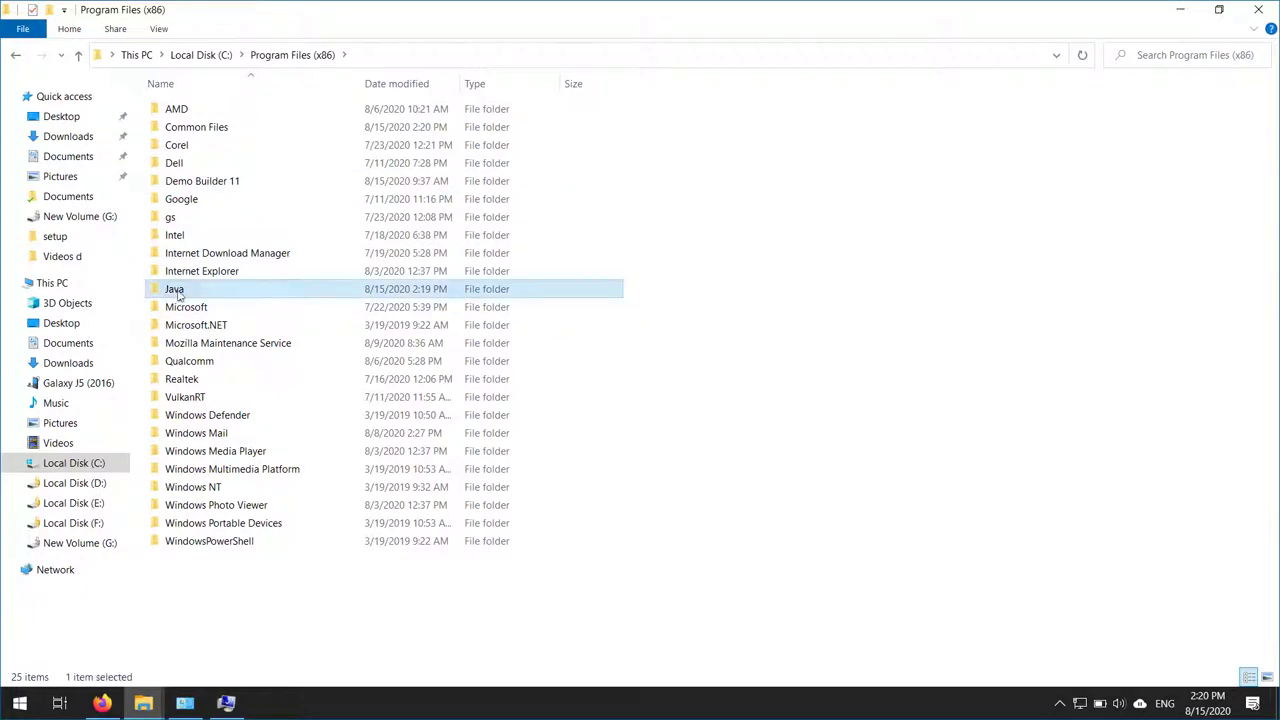
double_click(178, 290)
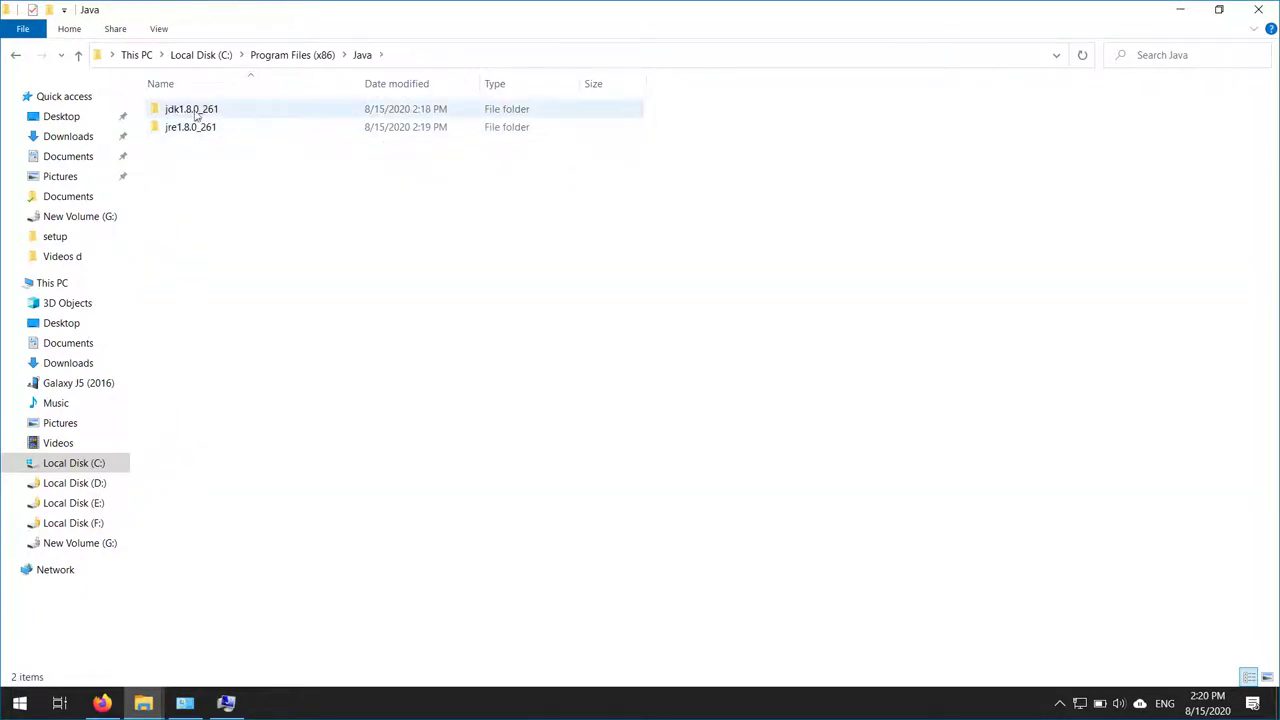
double_click(195, 112)
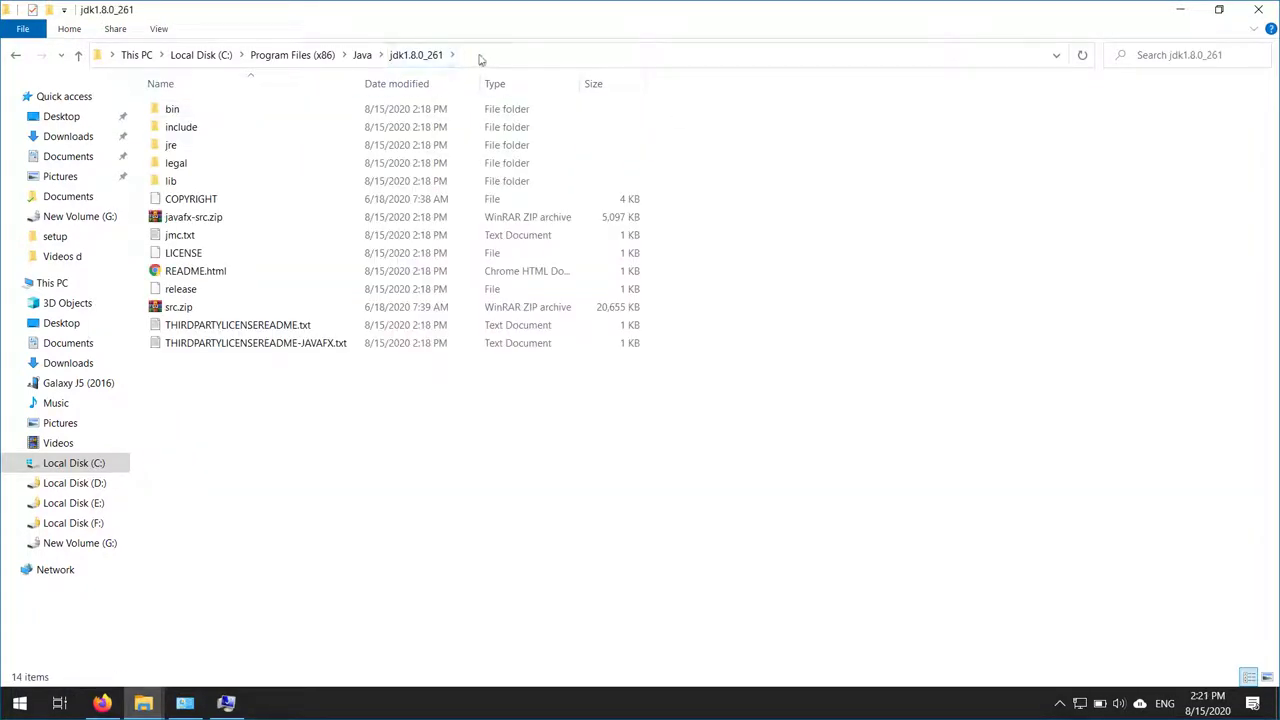
click(479, 57)
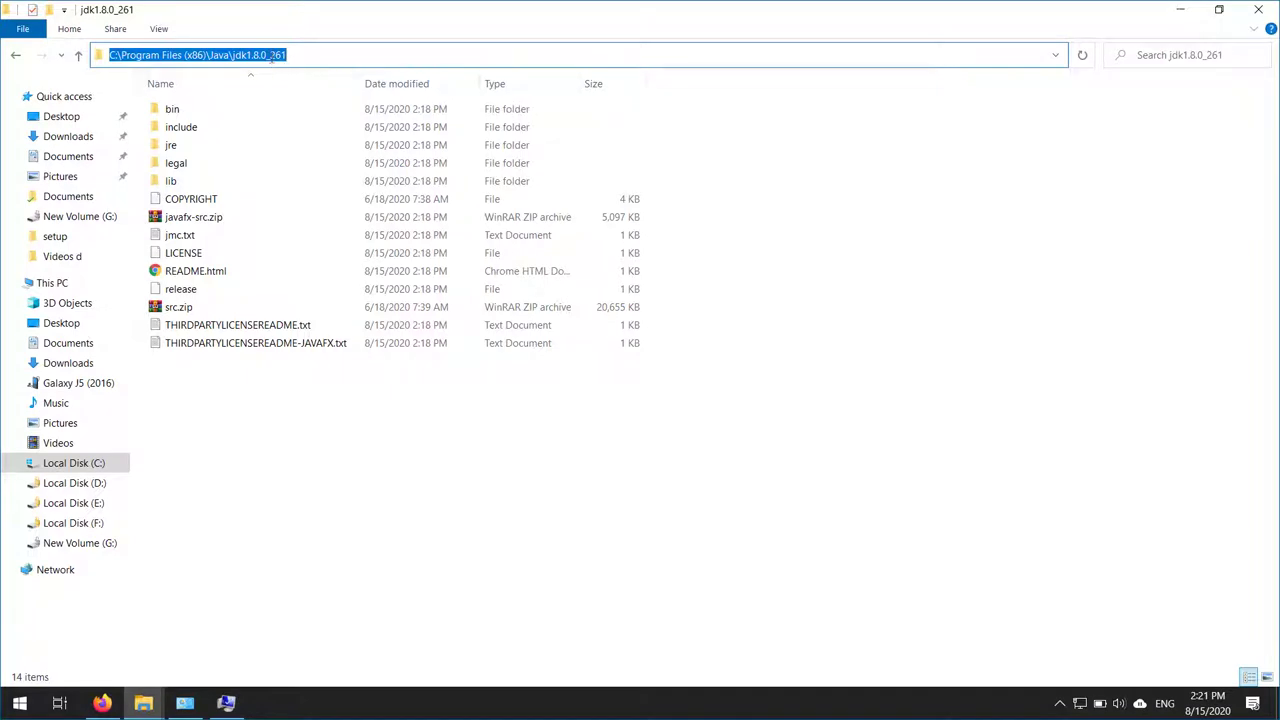
right_click(270, 56)
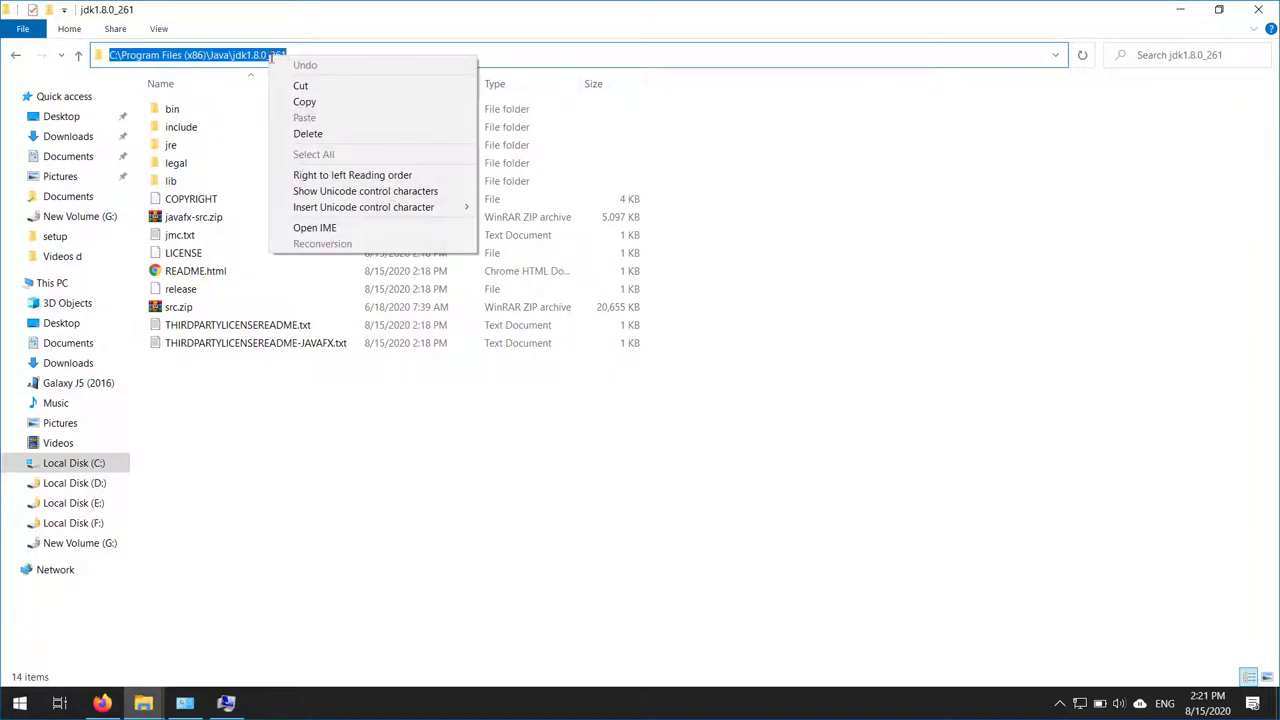
click(334, 103)
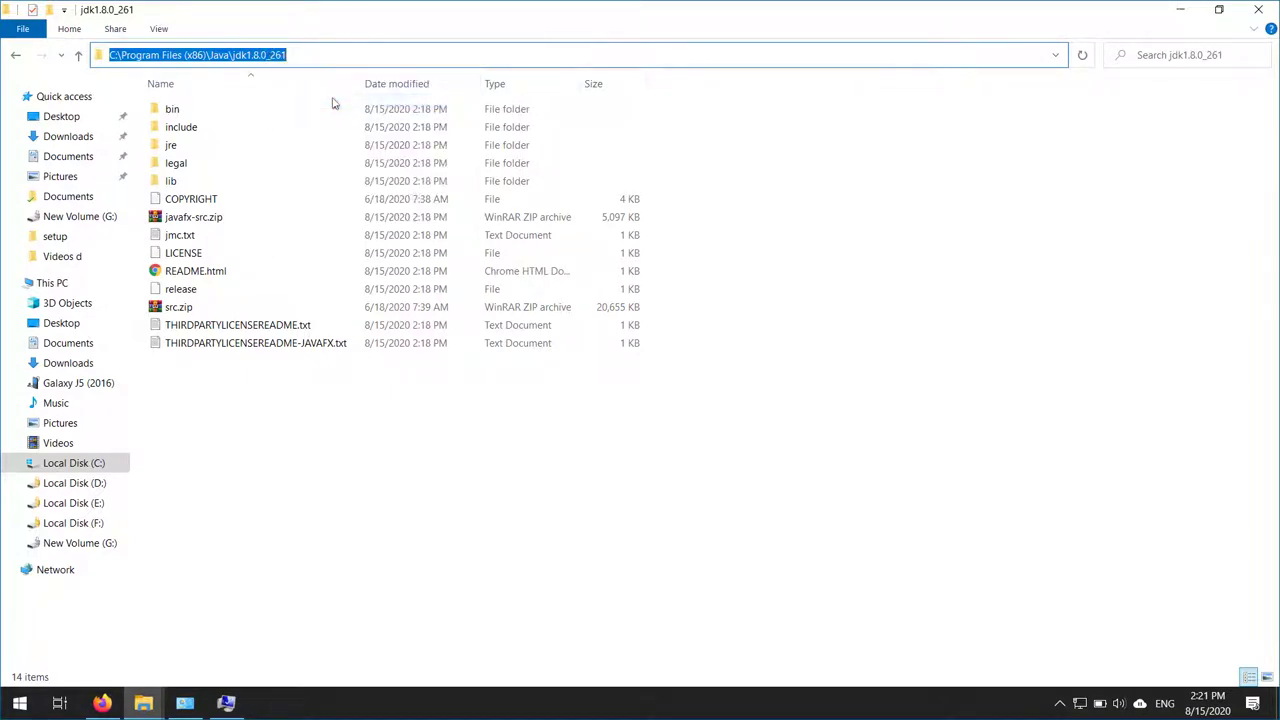
Back in the new user variable, set JAVA_HOME's value to C:\Program Files (x86)\Java\jdk1.8.0_261 and save it.
click(228, 703)
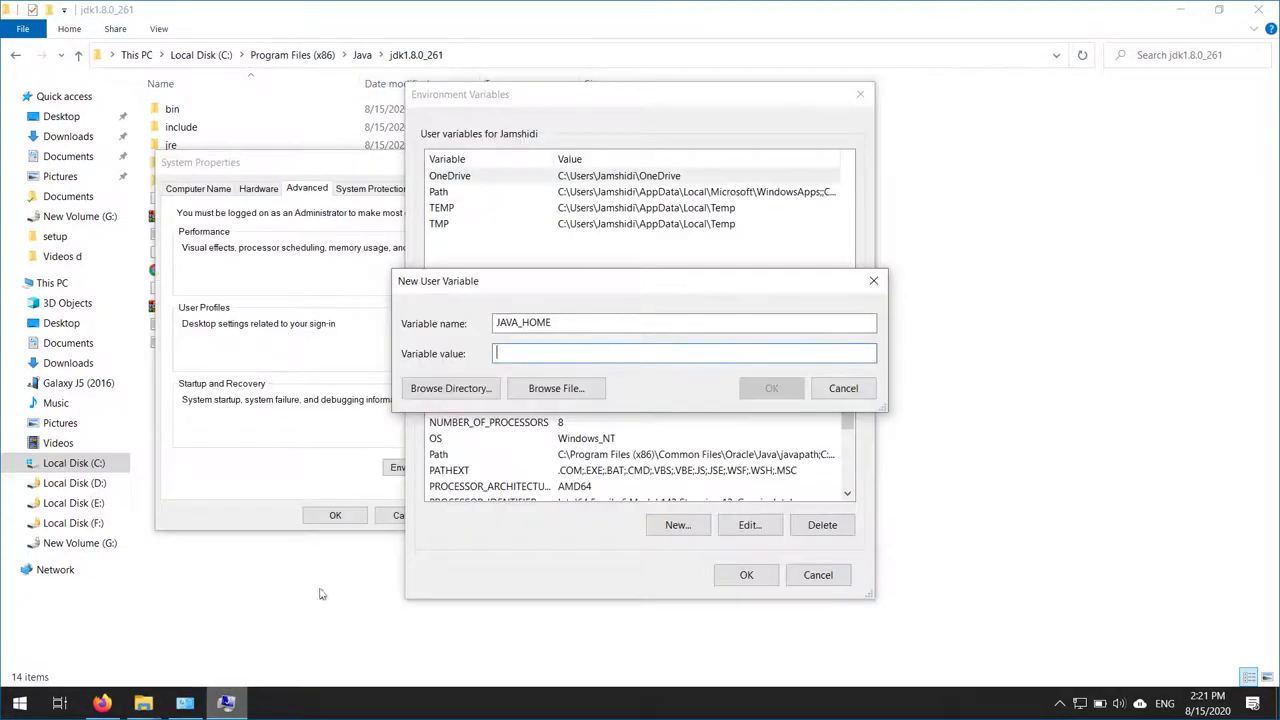
click(520, 352)
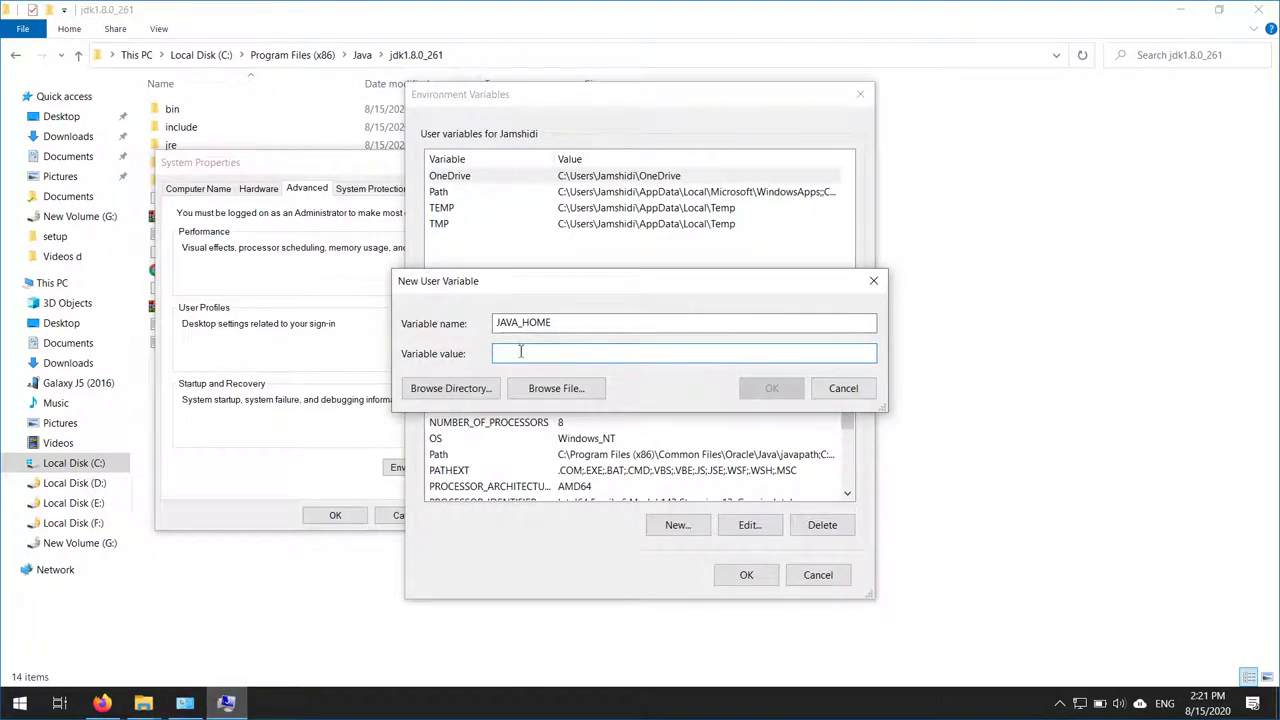
key(ctrl+v)
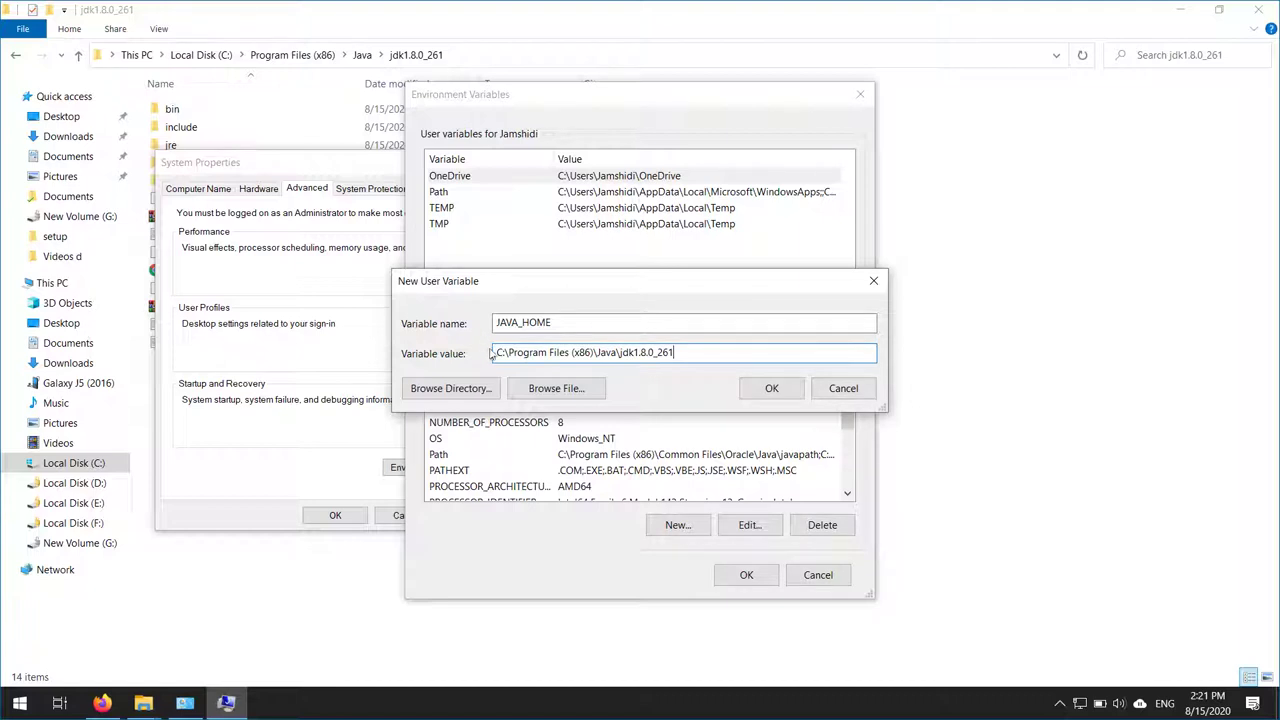
click(755, 389)
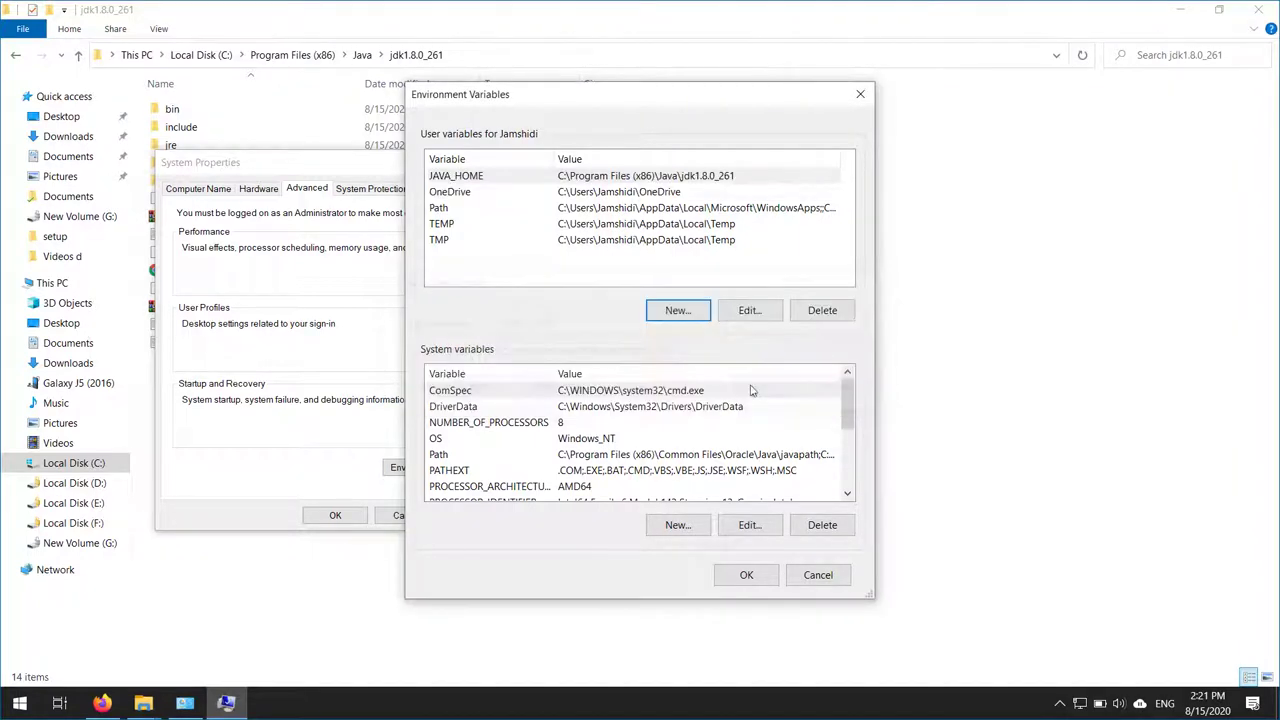
Open the user Path variable for editing and start a new blank entry.
click(444, 209)
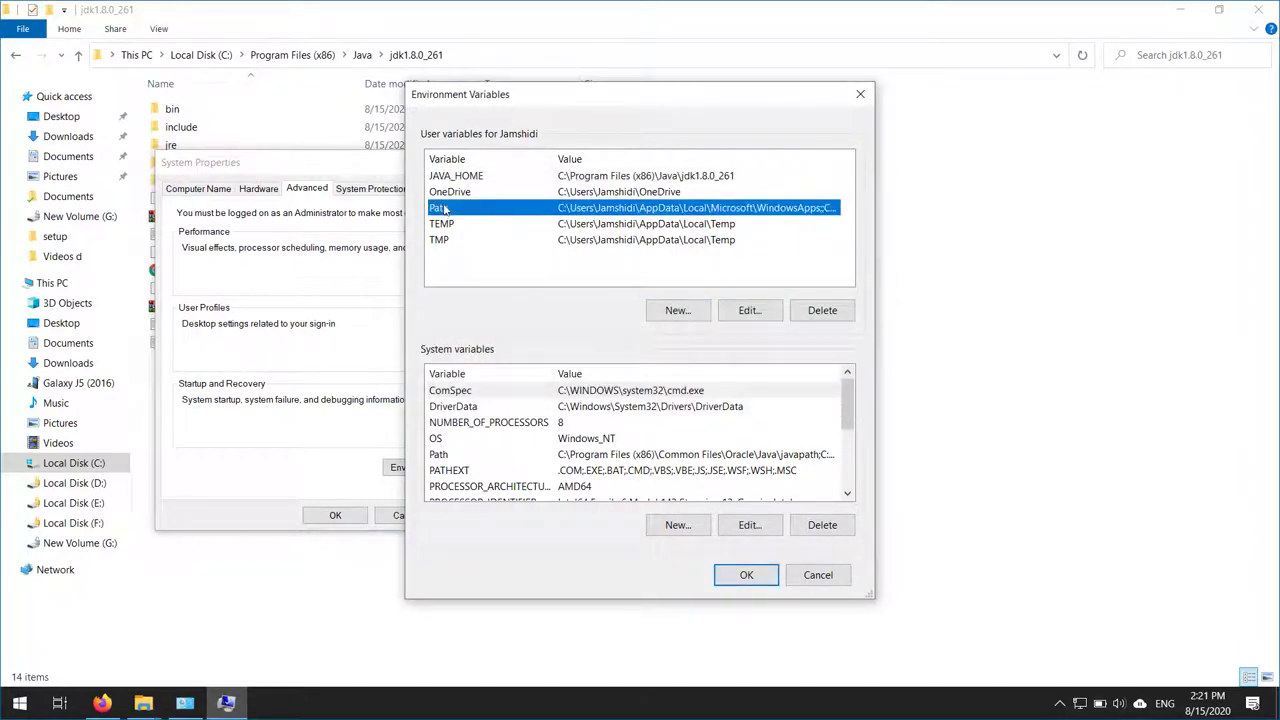
click(748, 312)
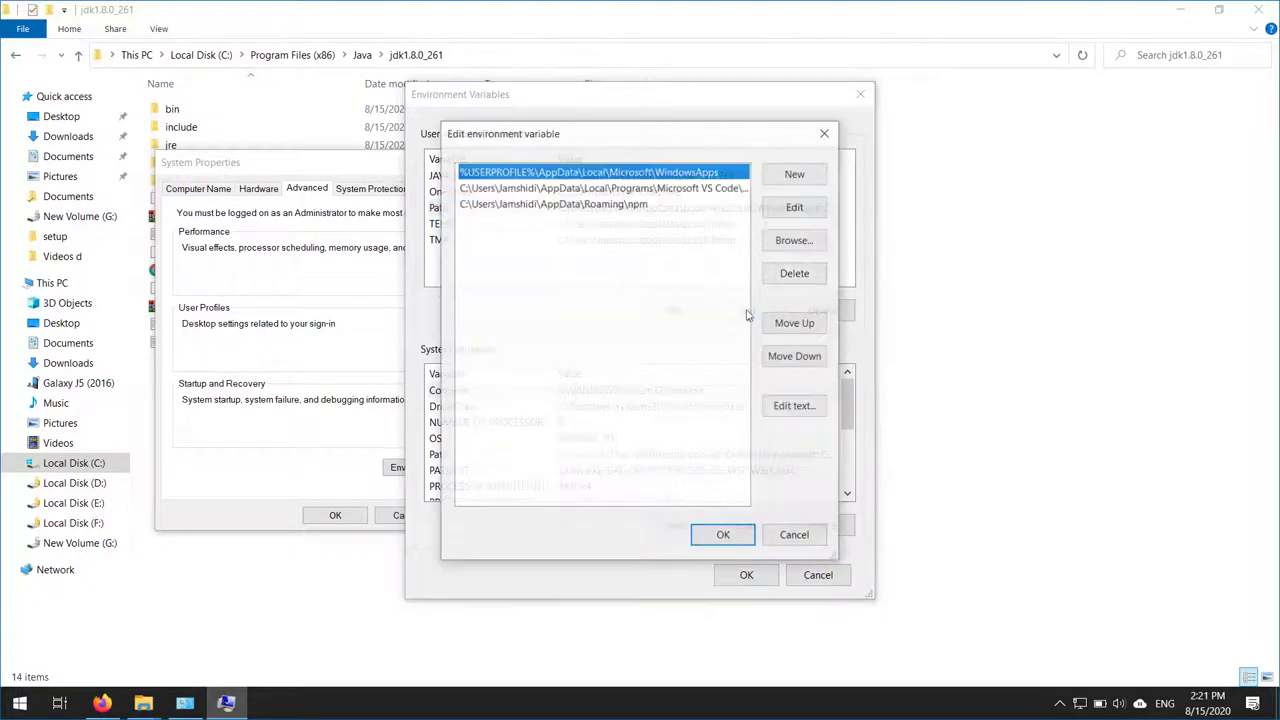
click(617, 219)
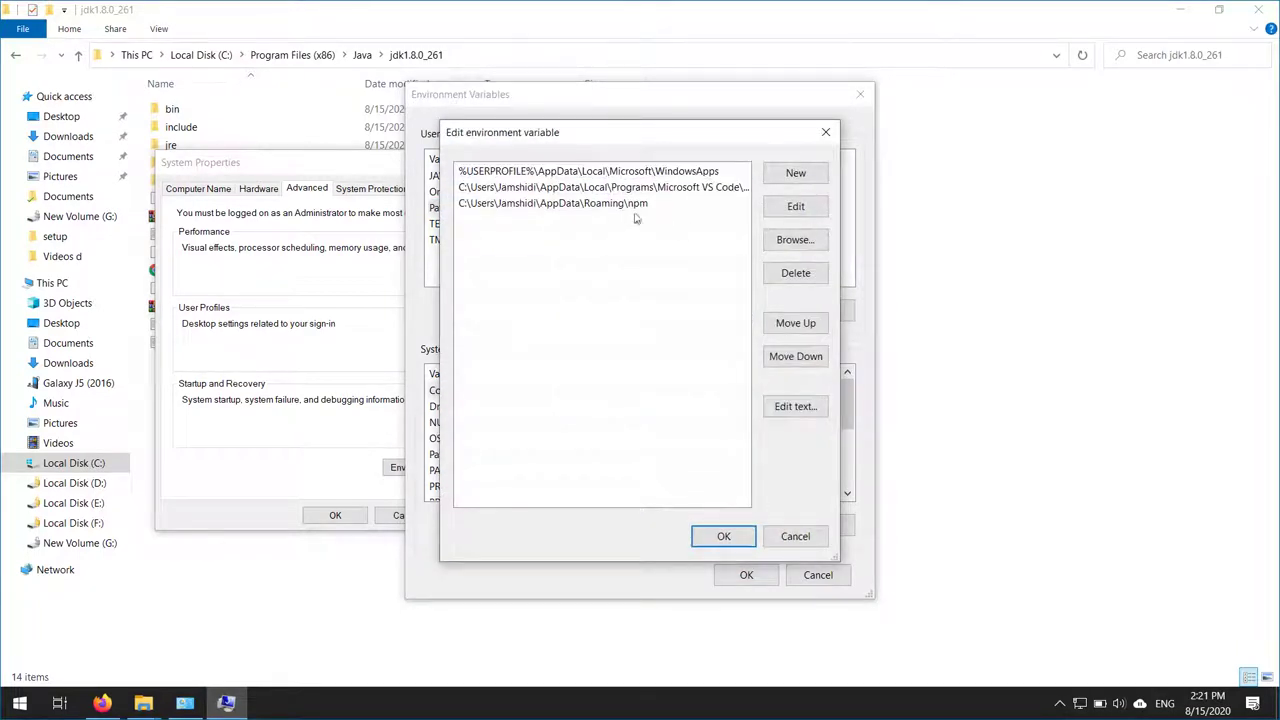
click(795, 173)
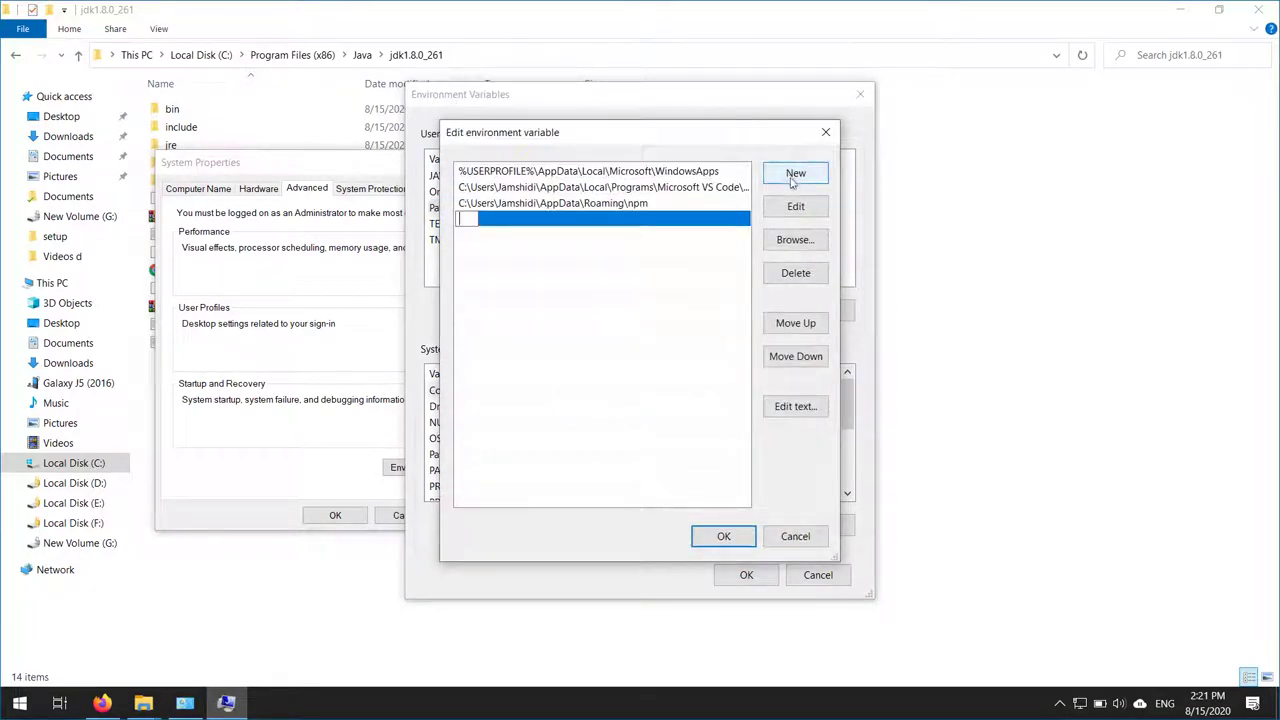
Return to File Explorer, open the JDK's bin folder and copy its full path.
click(143, 703)
click(247, 612)
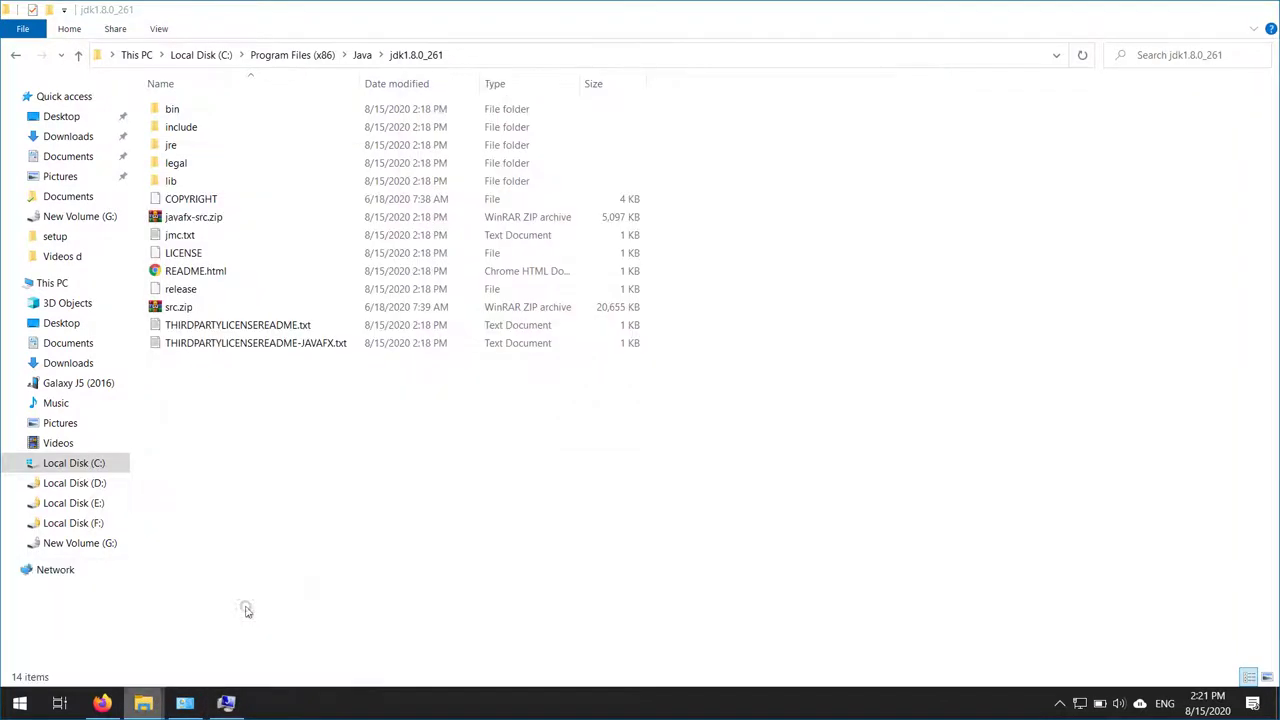
double_click(200, 111)
click(529, 60)
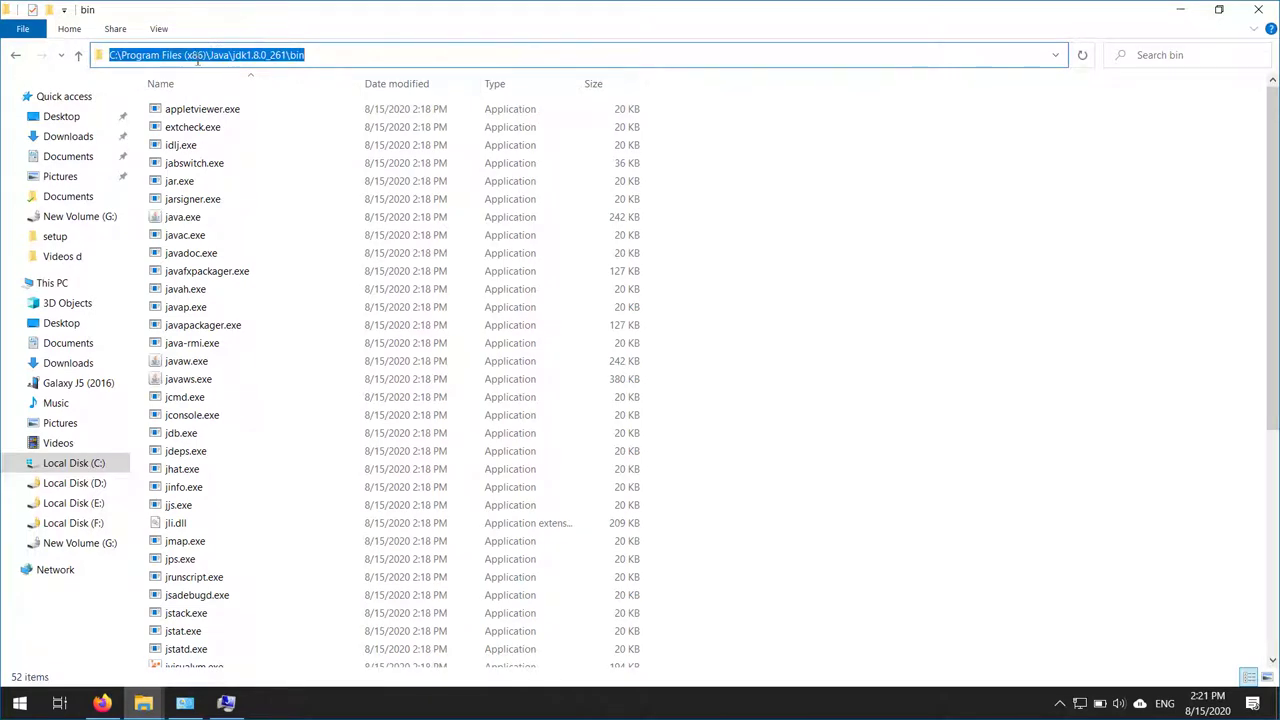
right_click(206, 58)
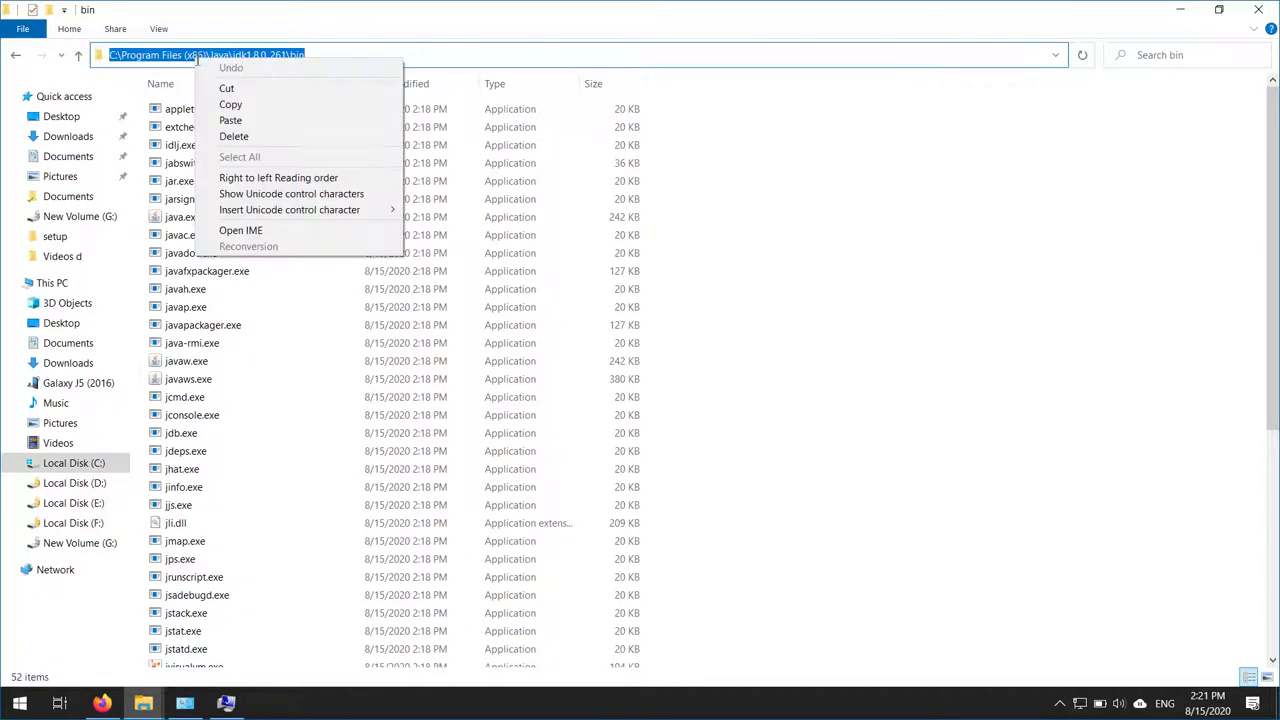
click(231, 105)
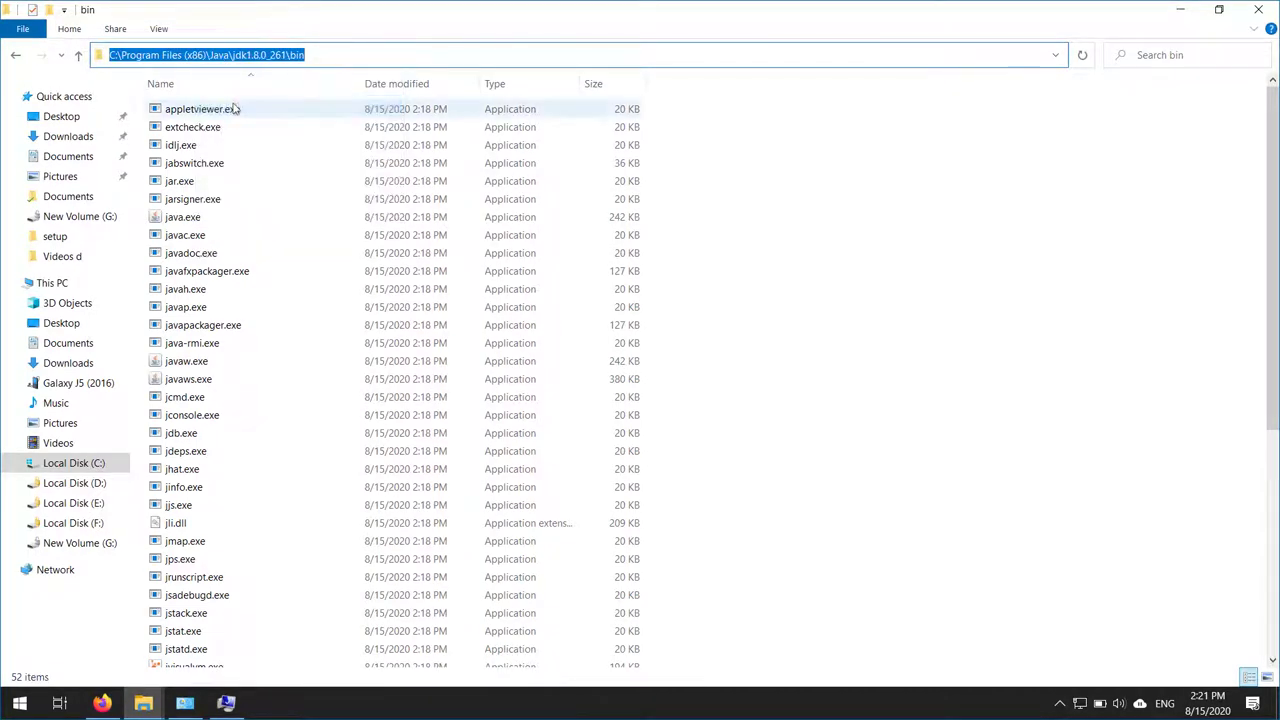
Back in the Path variable, add the entry C:\Program Files (x86)\Java\jdk1.8.0_261\bin and confirm the edit.
click(226, 703)
click(240, 615)
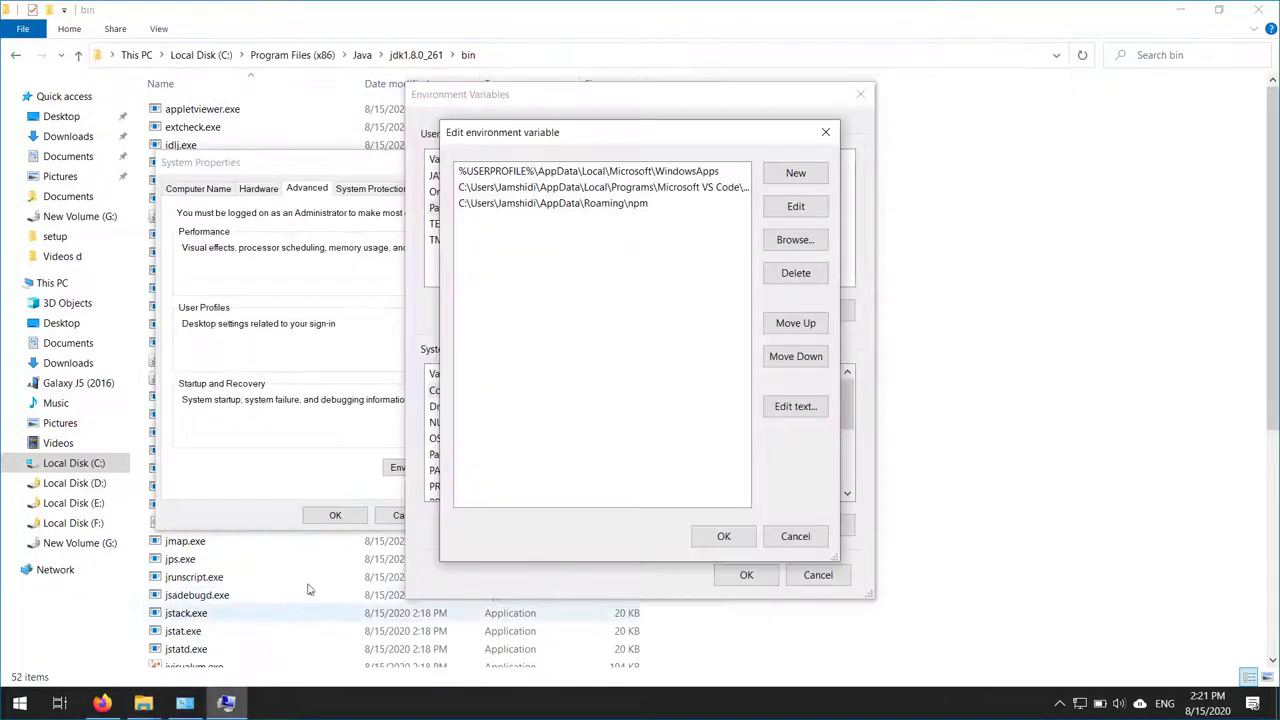
click(795, 173)
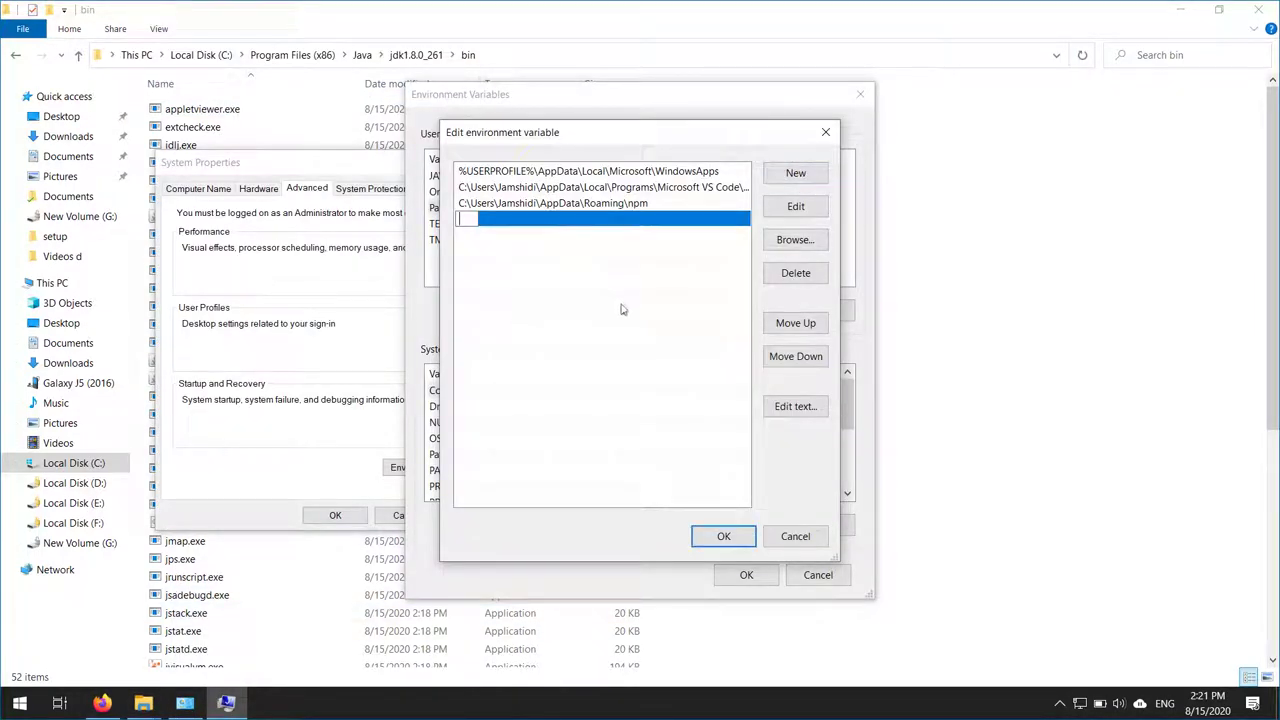
key(ctrl+v)
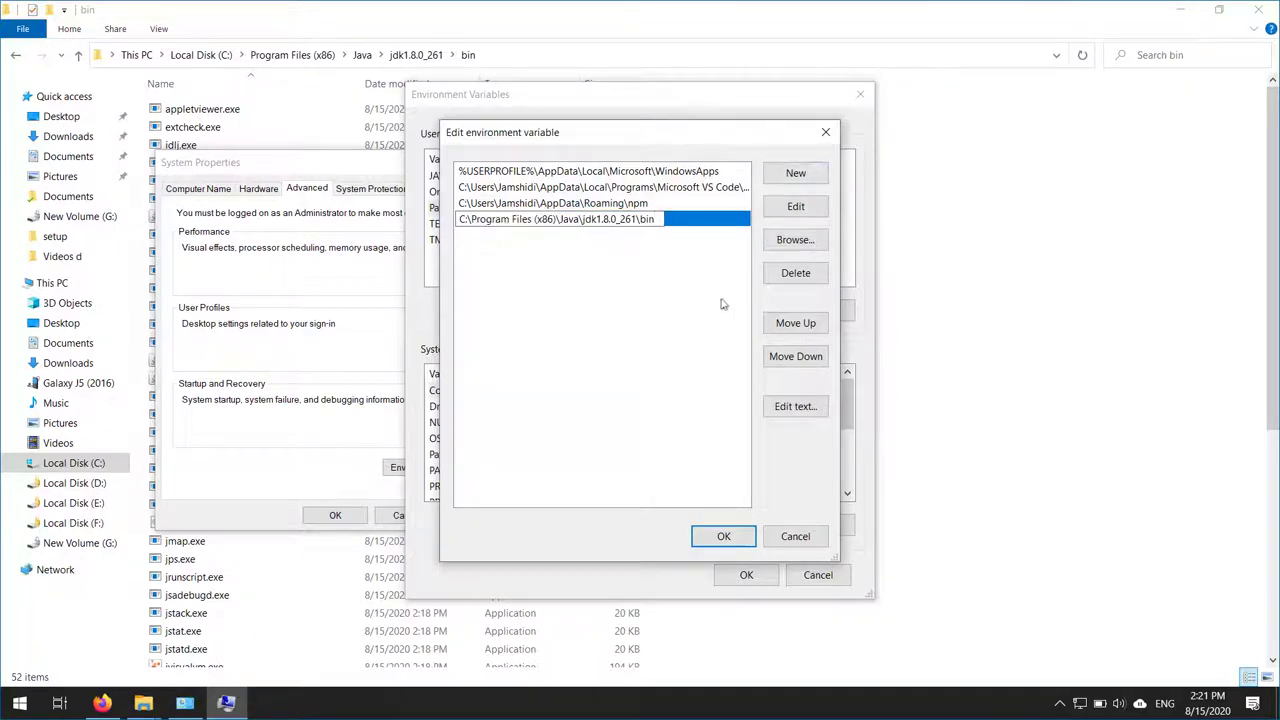
click(704, 540)
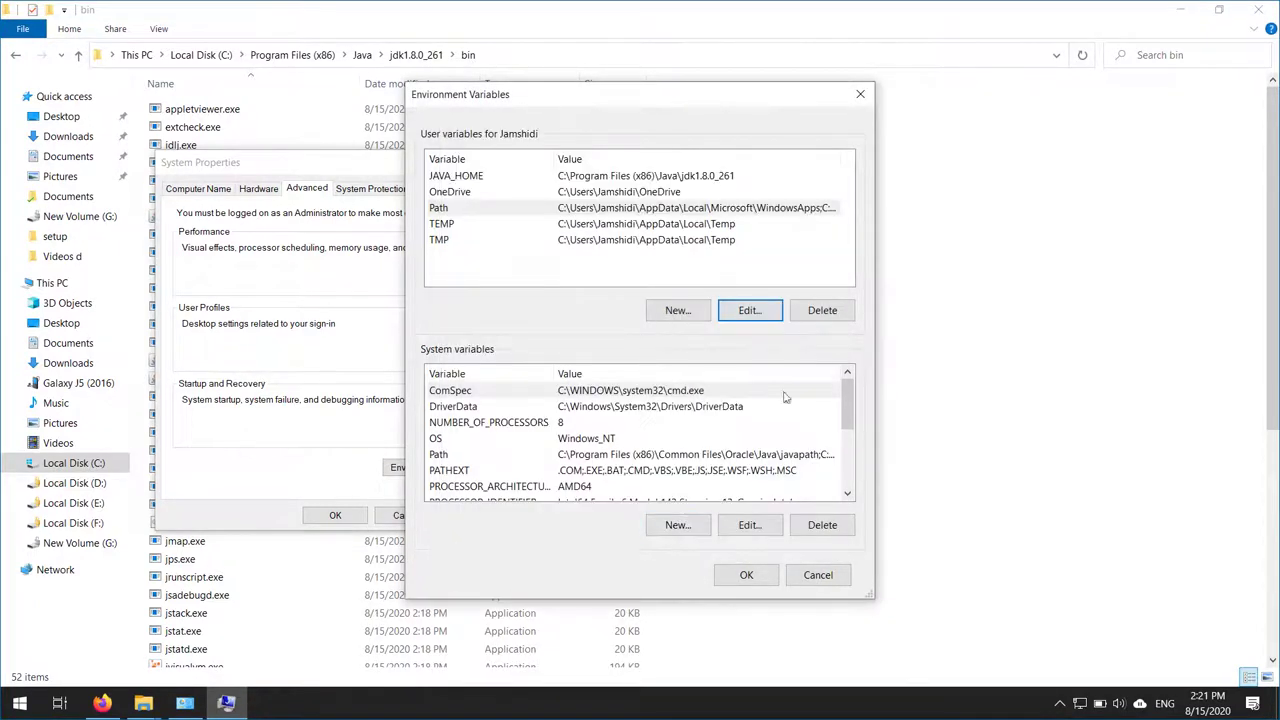
Accept the environment variable changes and System Properties, and close the bin folder and System windows.
click(746, 575)
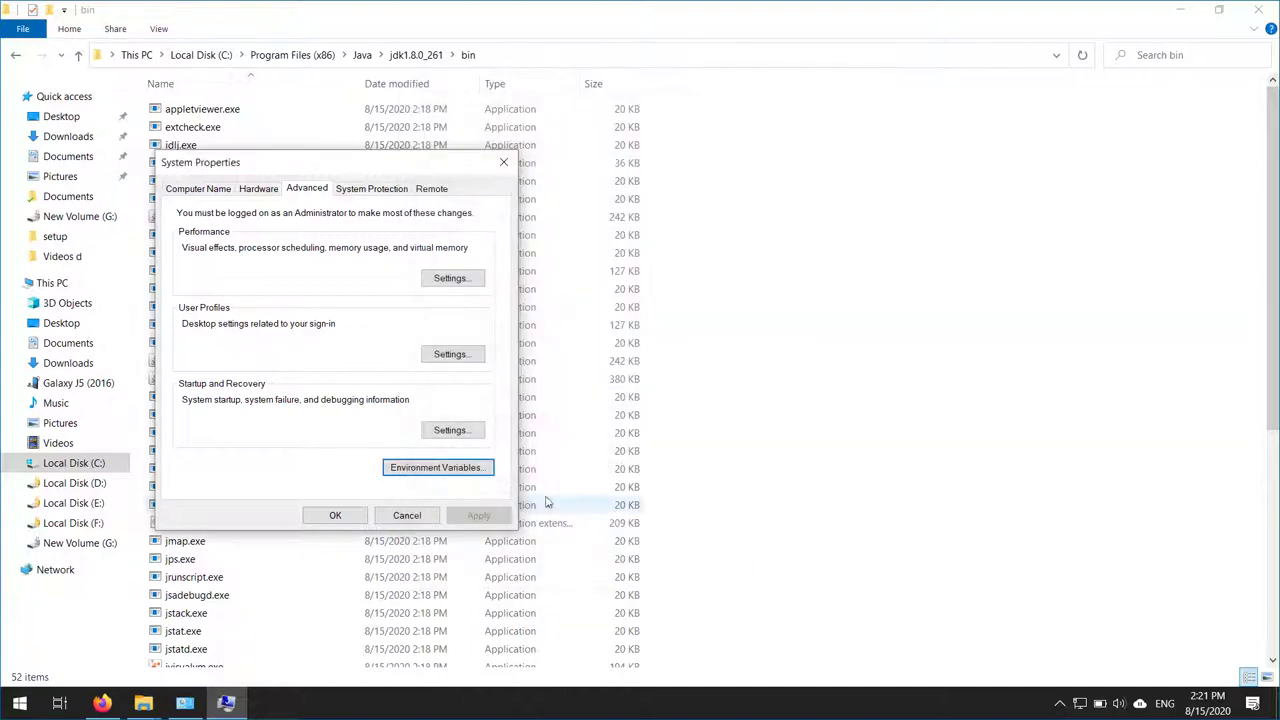
click(337, 516)
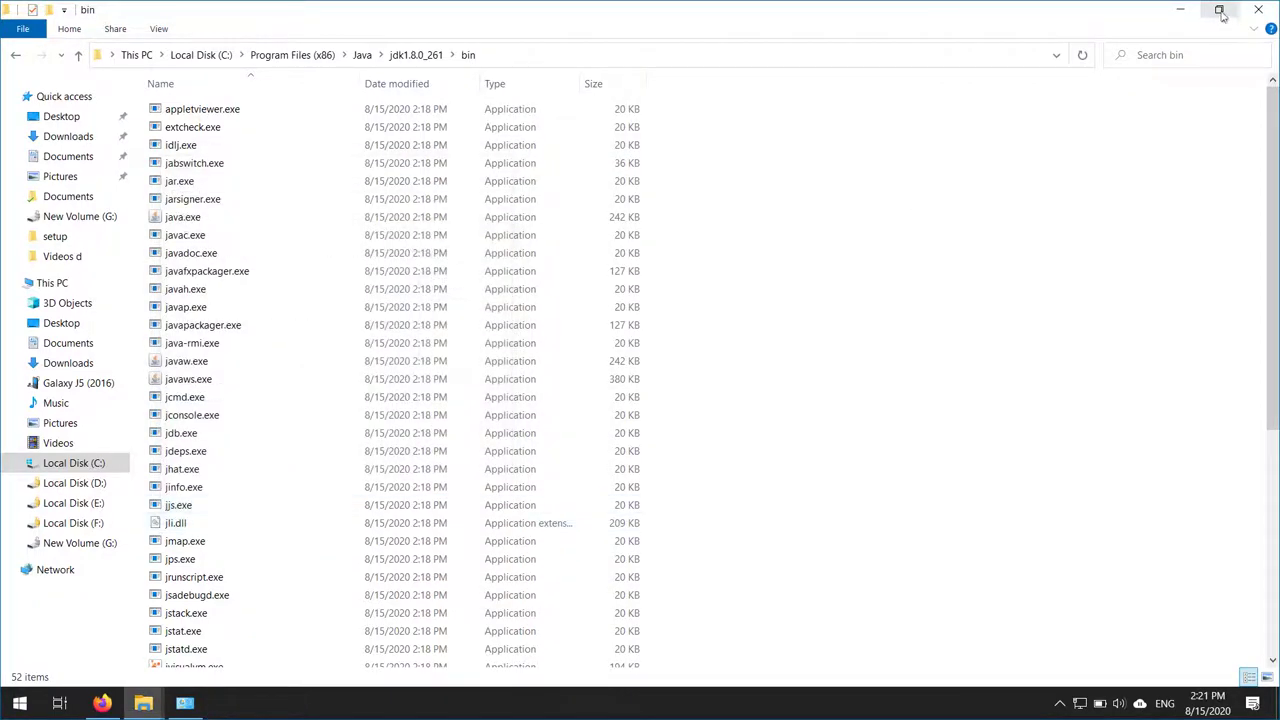
click(1262, 9)
click(1262, 9)
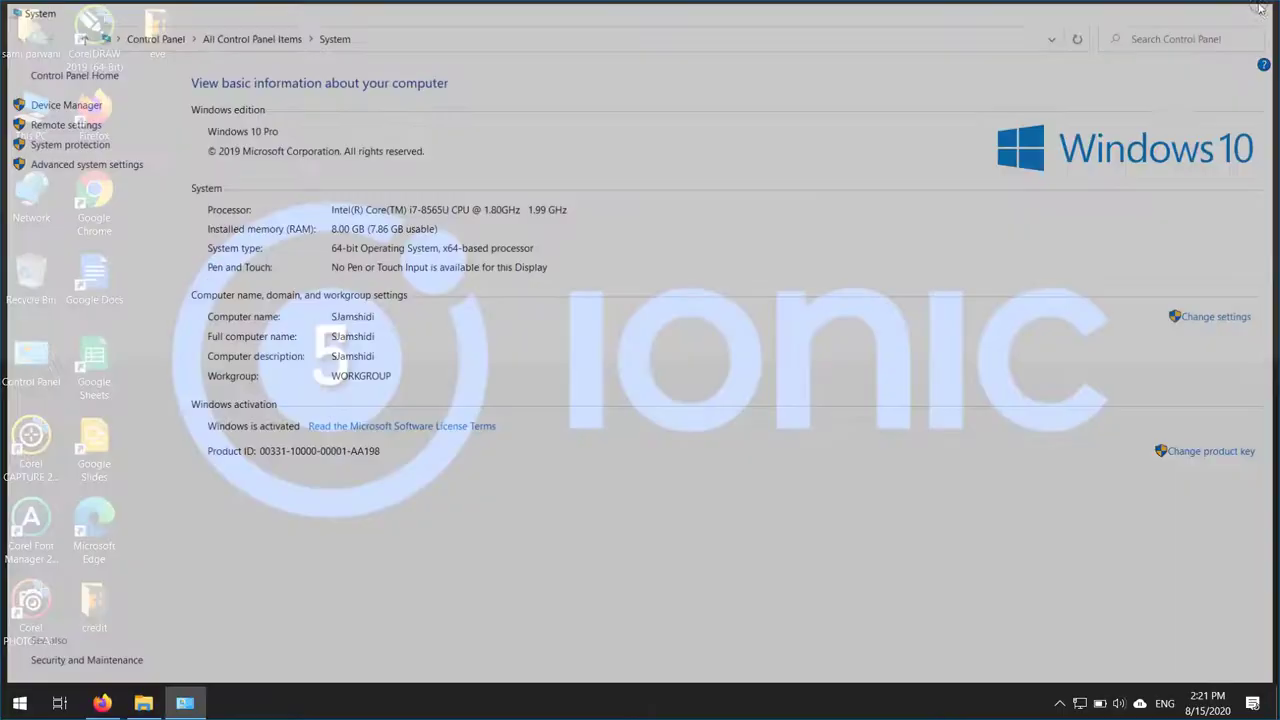
Search Windows for CMD and open Command Prompt as administrator.
click(19, 703)
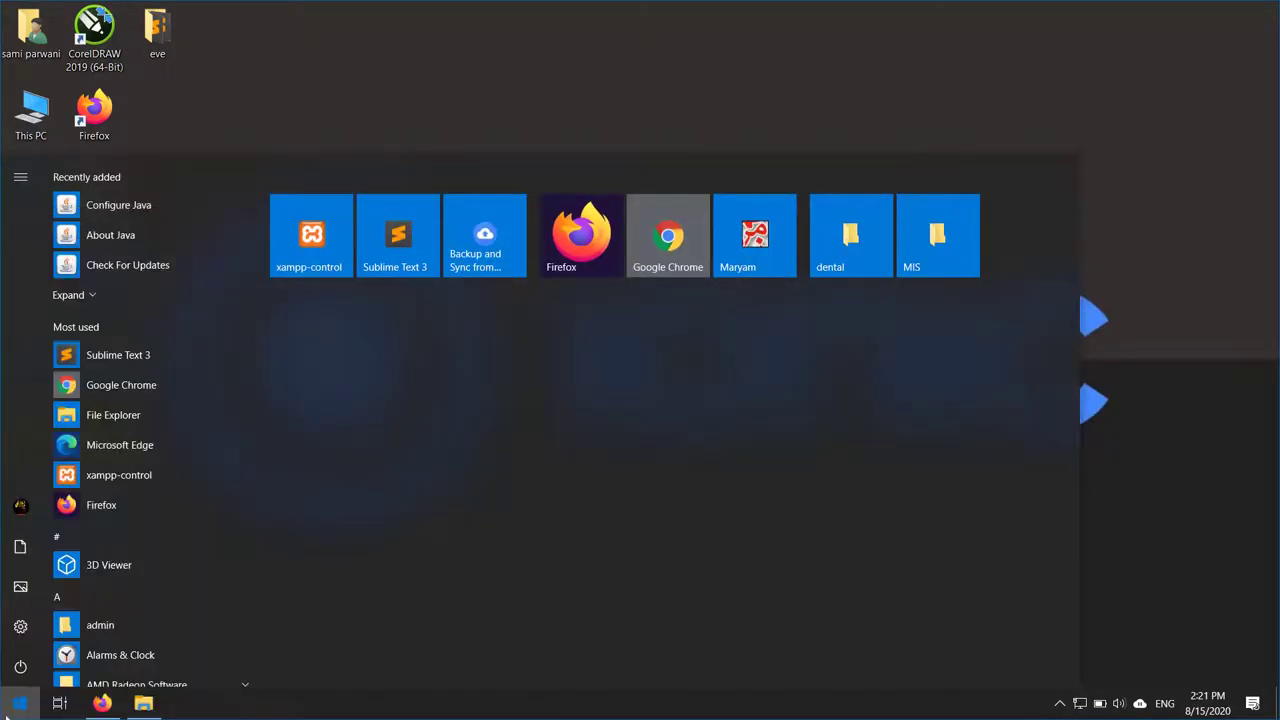
click(6, 711)
click(6, 711)
key(super)
text(CMD)
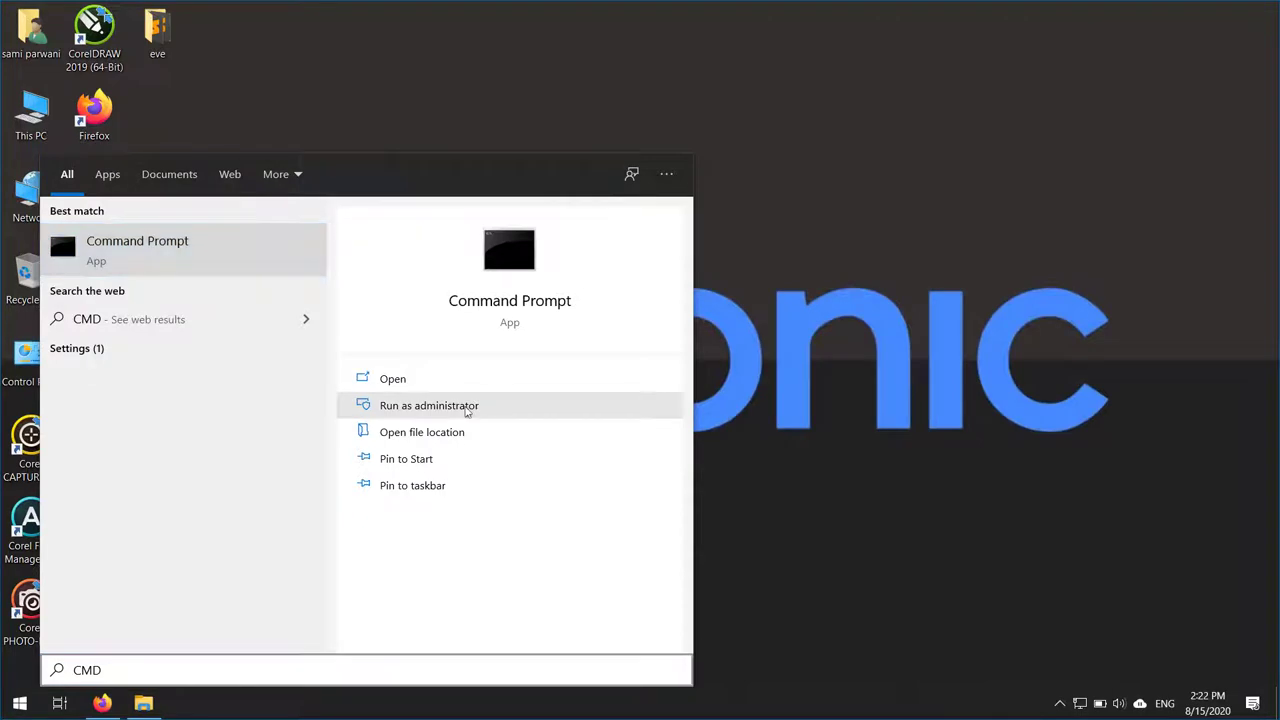
click(466, 407)
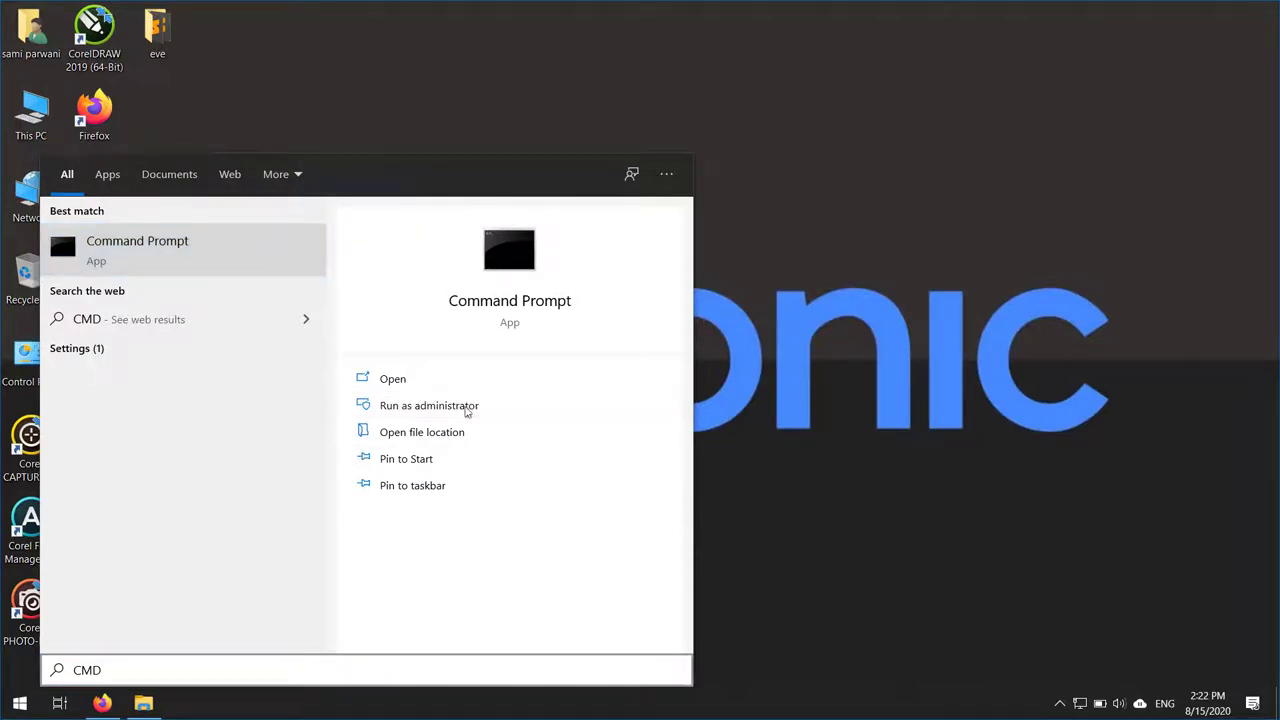
click(457, 302)
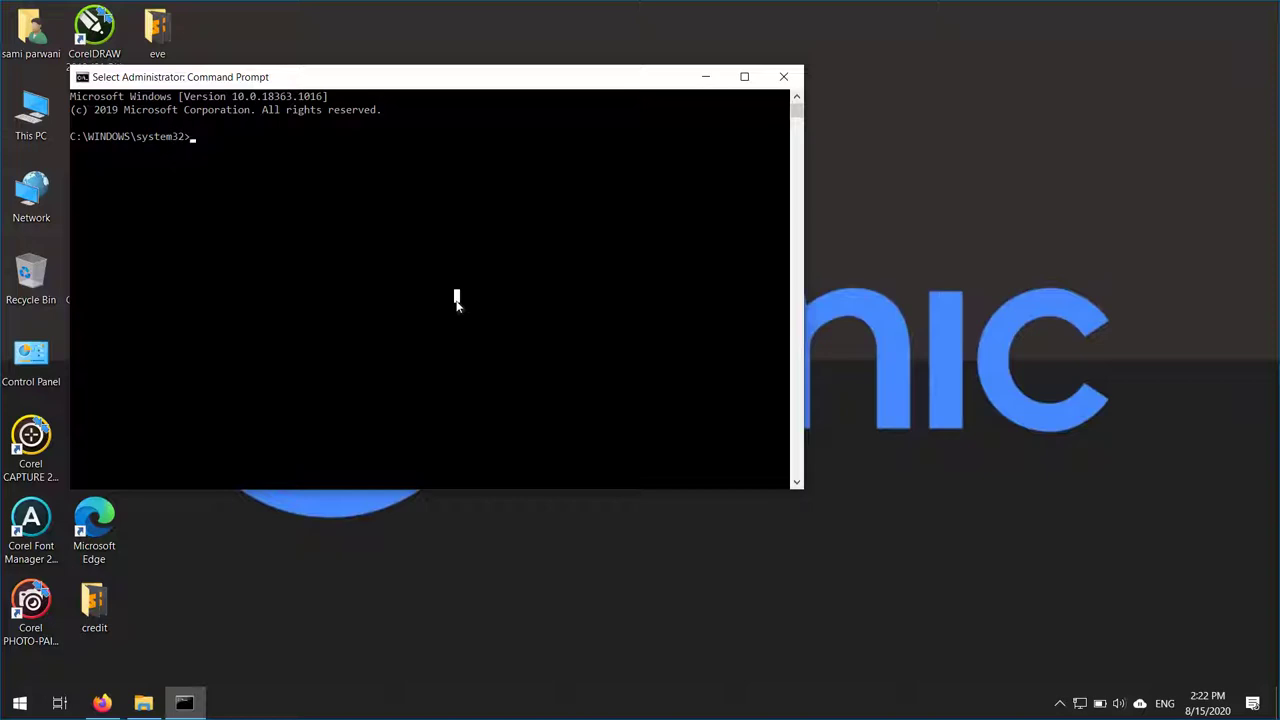
Check the installed Java compiler version by running javac -version, and highlight the output line.
key(Escape)
text(JAVAC)
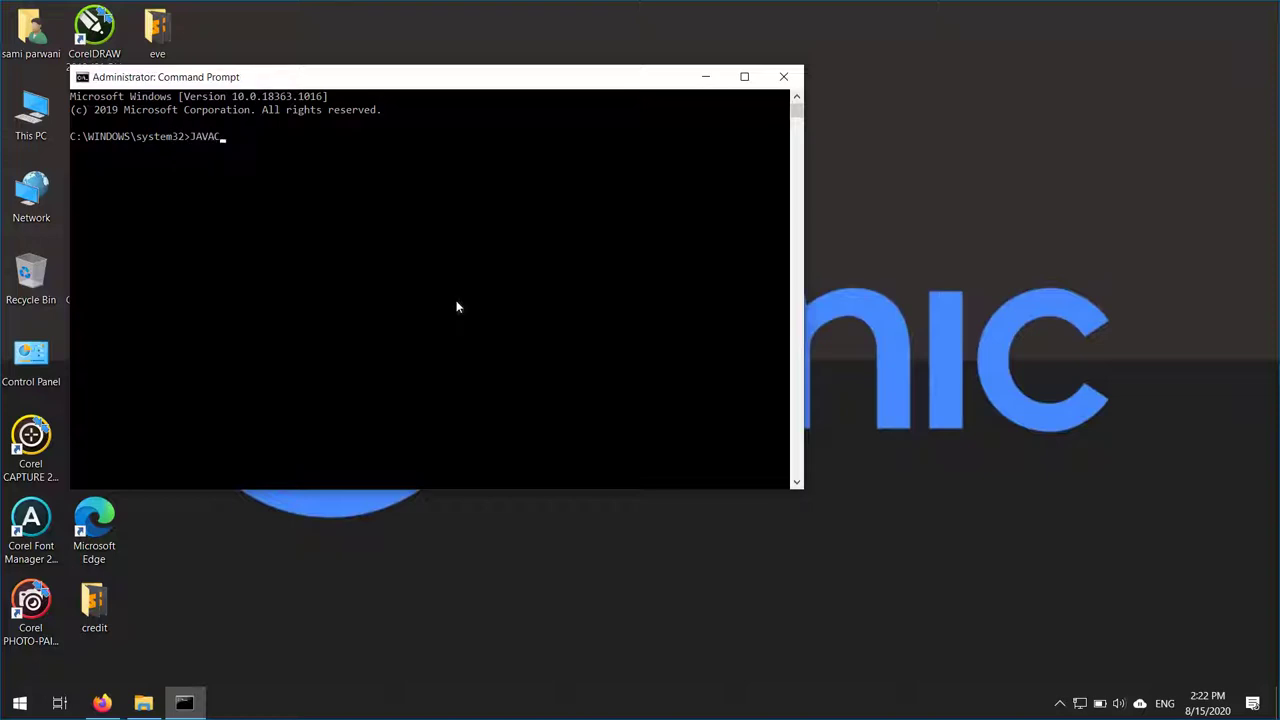
key(BackSpace)
key(BackSpace)
key(BackSpace)
key(BackSpace)
key(BackSpace)
text(javac -version)
key(Return)
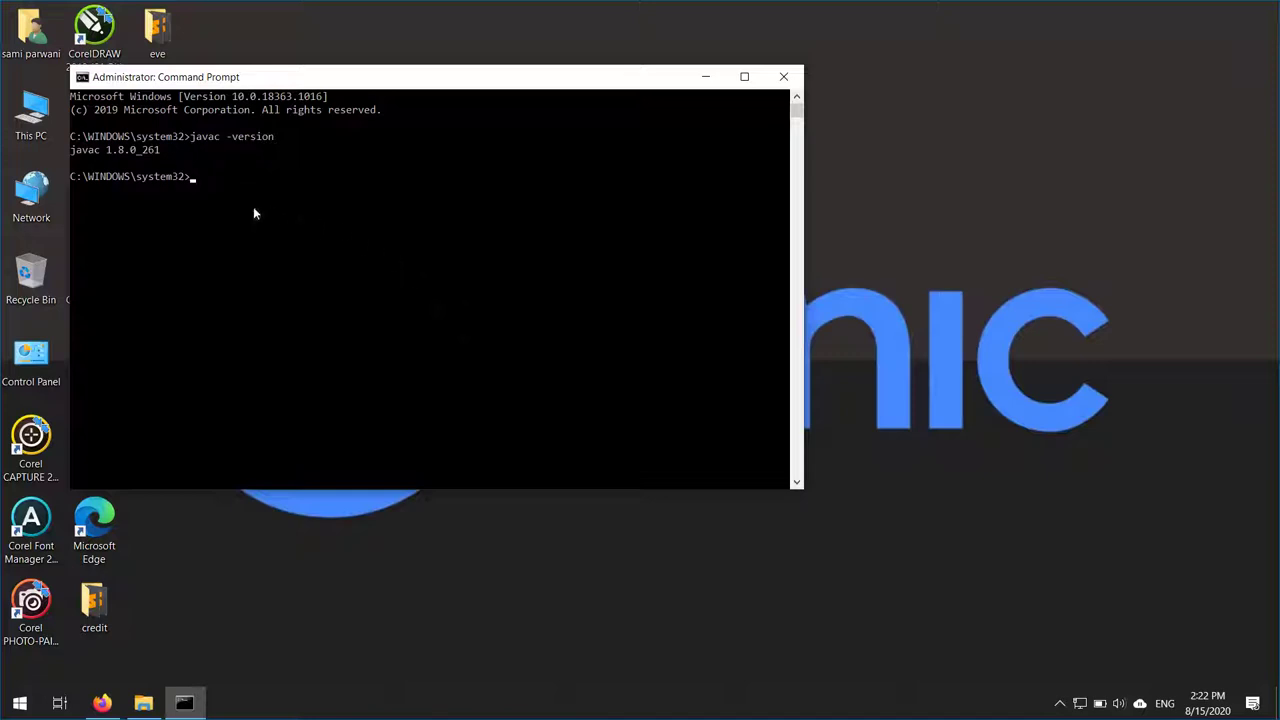
drag(163, 152, 77, 156)
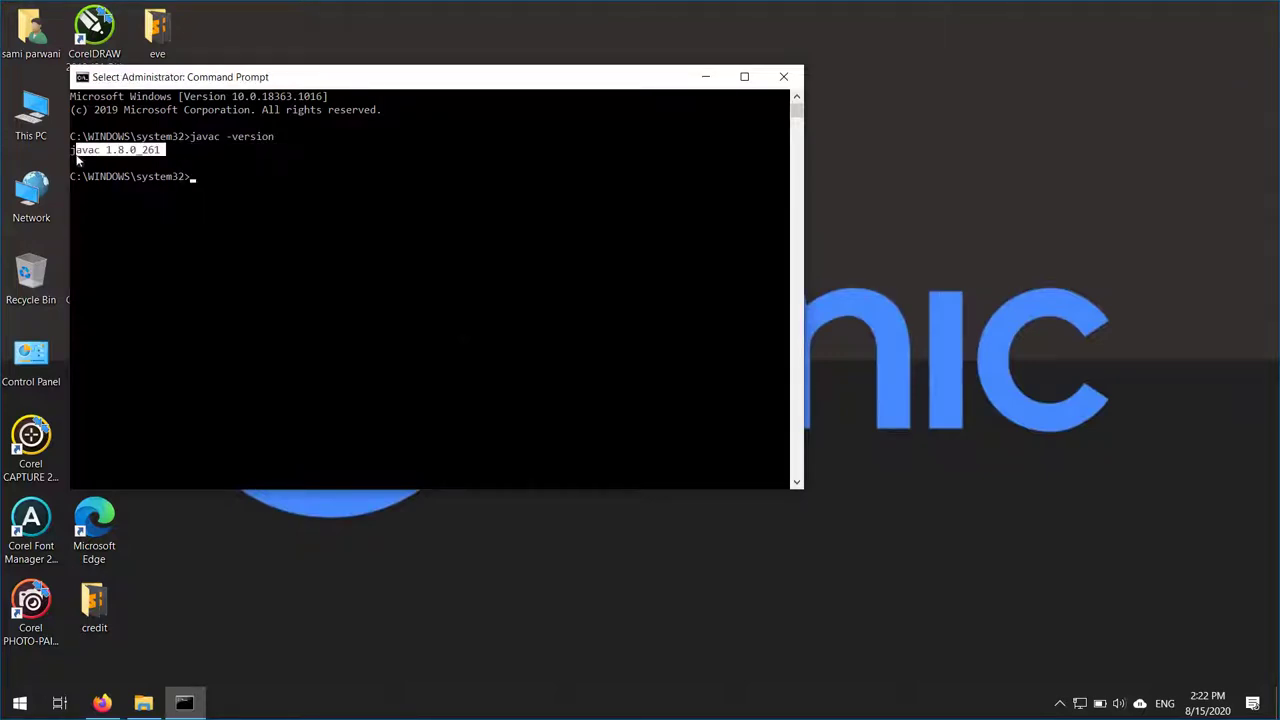
Print the Java home variable by running echo %java_home%, and highlight the path in the output.
click(203, 177)
text(echo %pa)
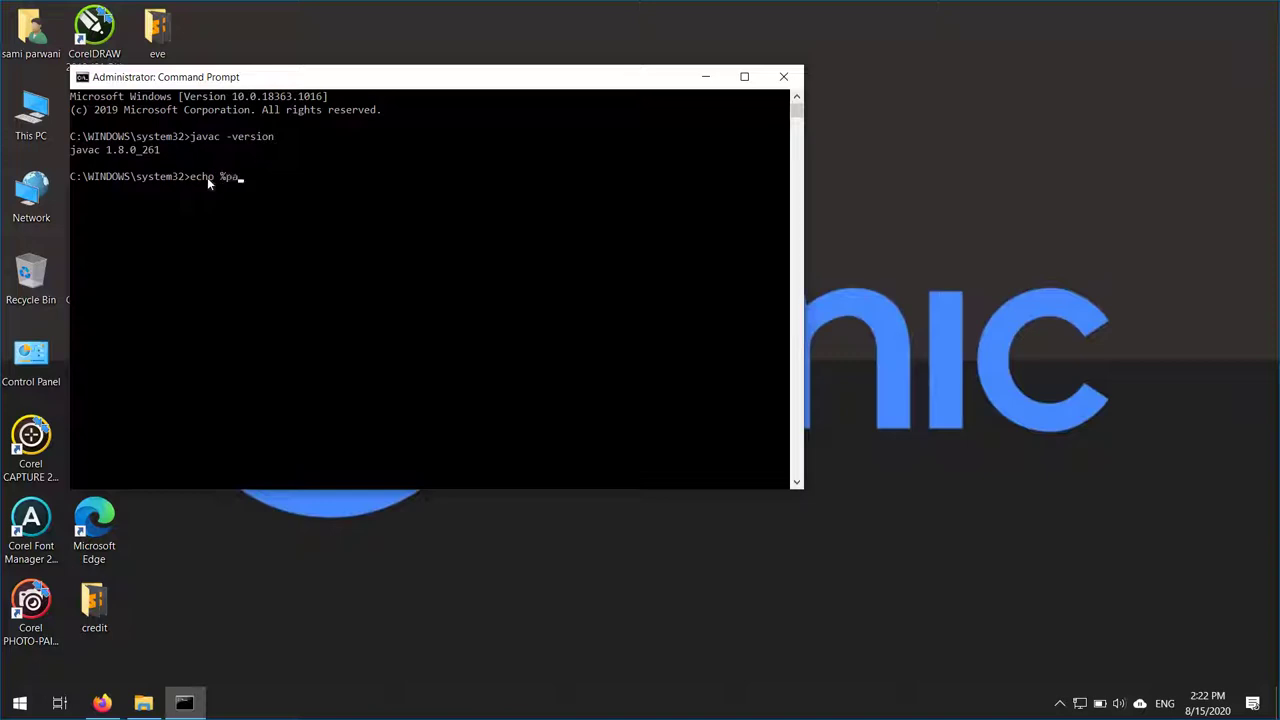
text(th)
key(BackSpace)
key(BackSpace)
key(BackSpace)
text(java_home%)
key(Tab)
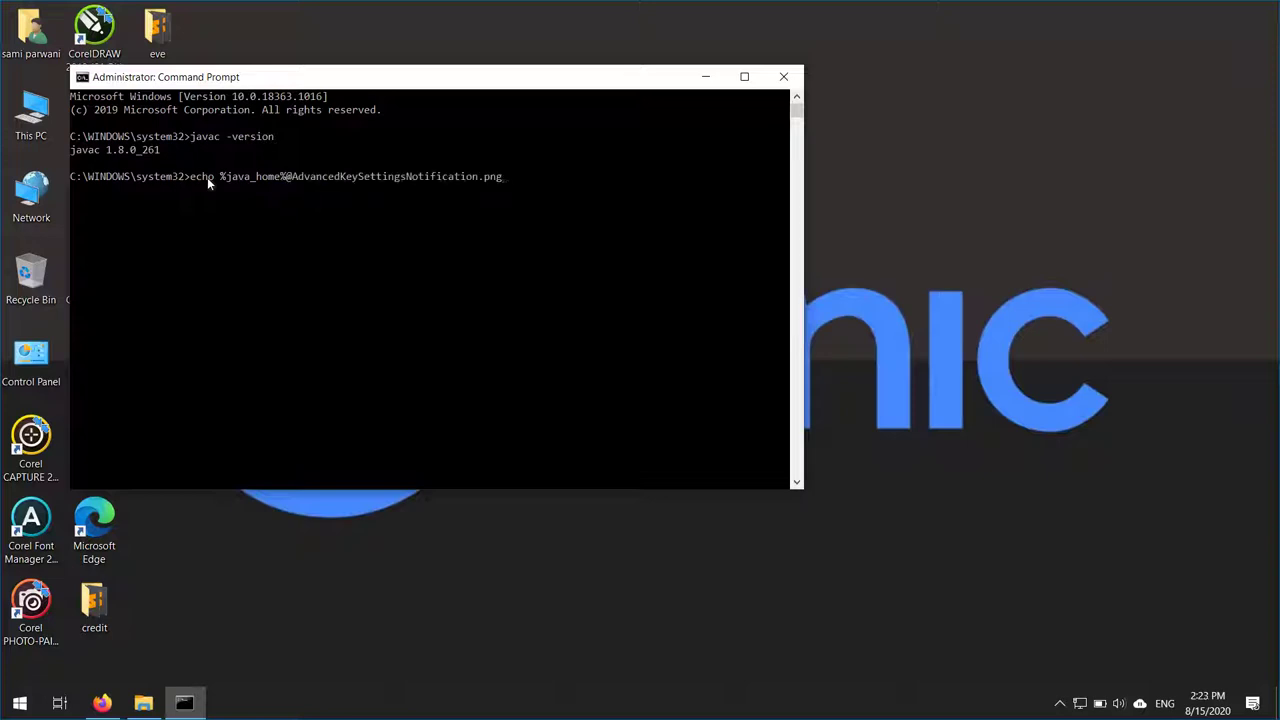
key(BackSpace)
key(BackSpace)
key(BackSpace)
key(BackSpace)
key(BackSpace)
key(BackSpace)
key(BackSpace)
key(BackSpace)
key(BackSpace)
key(BackSpace)
key(BackSpace)
key(BackSpace)
key(BackSpace)
key(BackSpace)
key(BackSpace)
key(BackSpace)
key(BackSpace)
key(BackSpace)
key(BackSpace)
key(BackSpace)
key(BackSpace)
key(BackSpace)
key(BackSpace)
key(BackSpace)
key(BackSpace)
key(BackSpace)
key(BackSpace)
key(BackSpace)
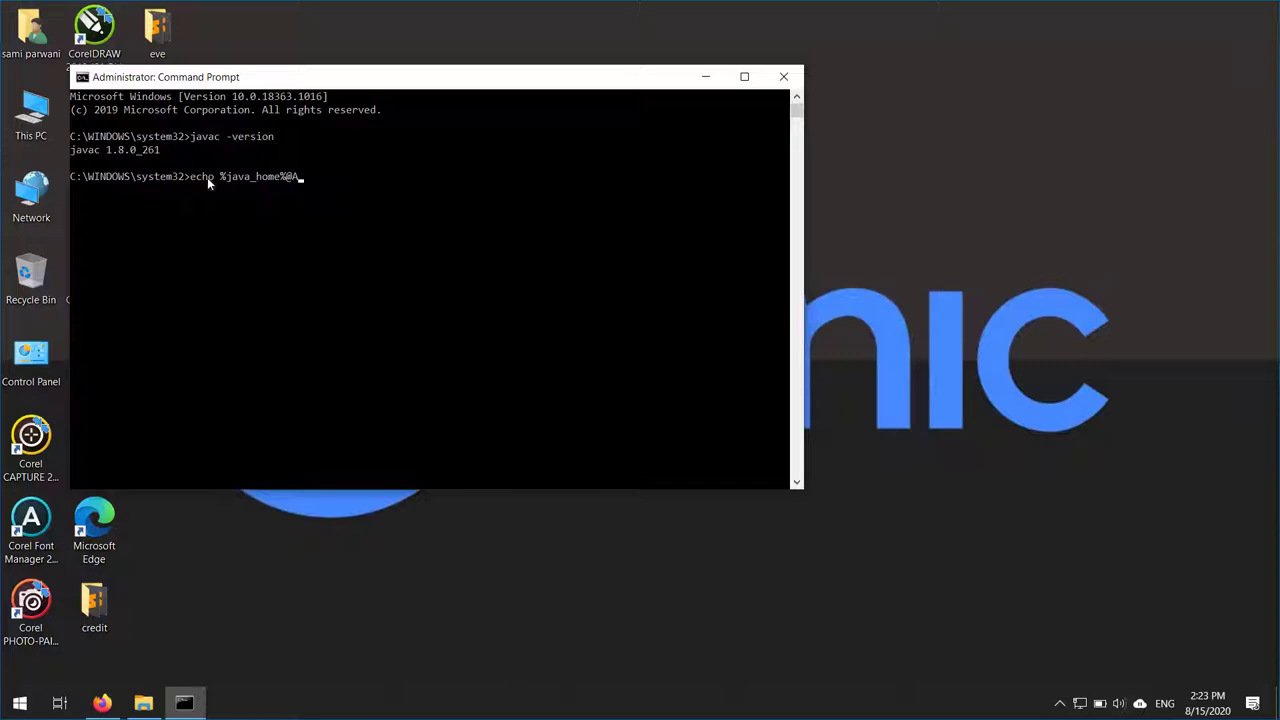
key(Return)
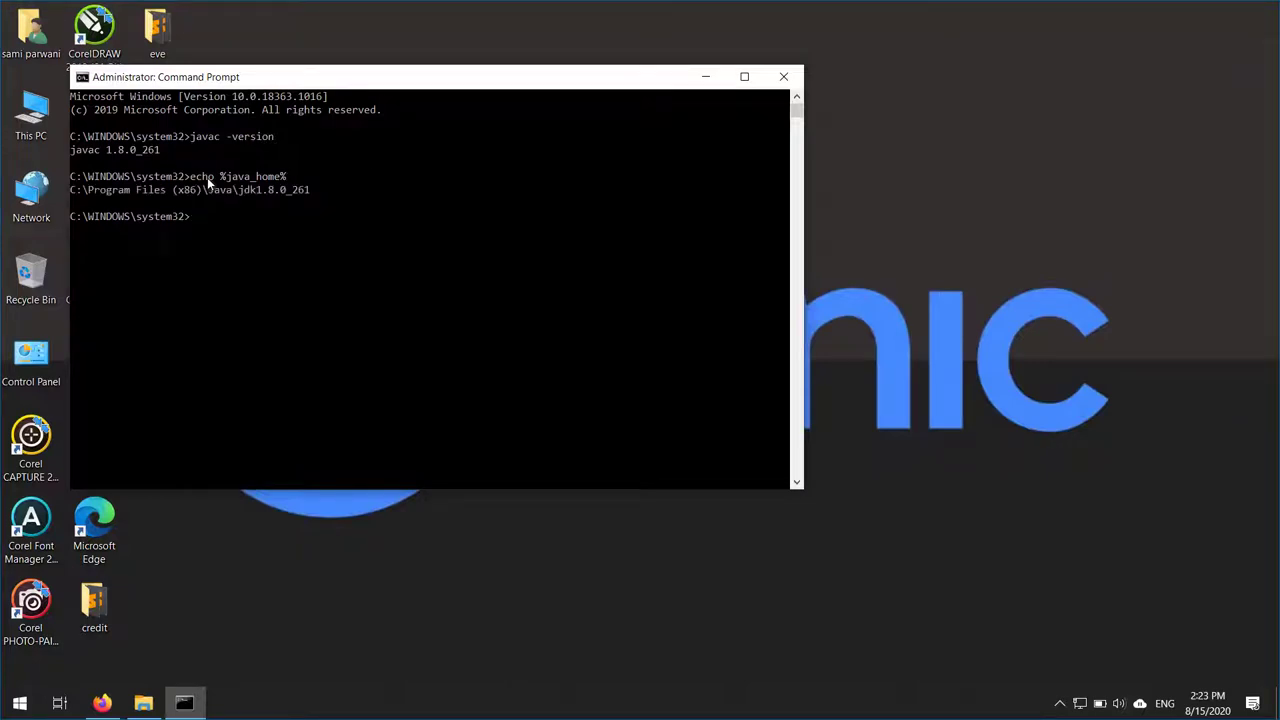
drag(72, 192, 340, 192)
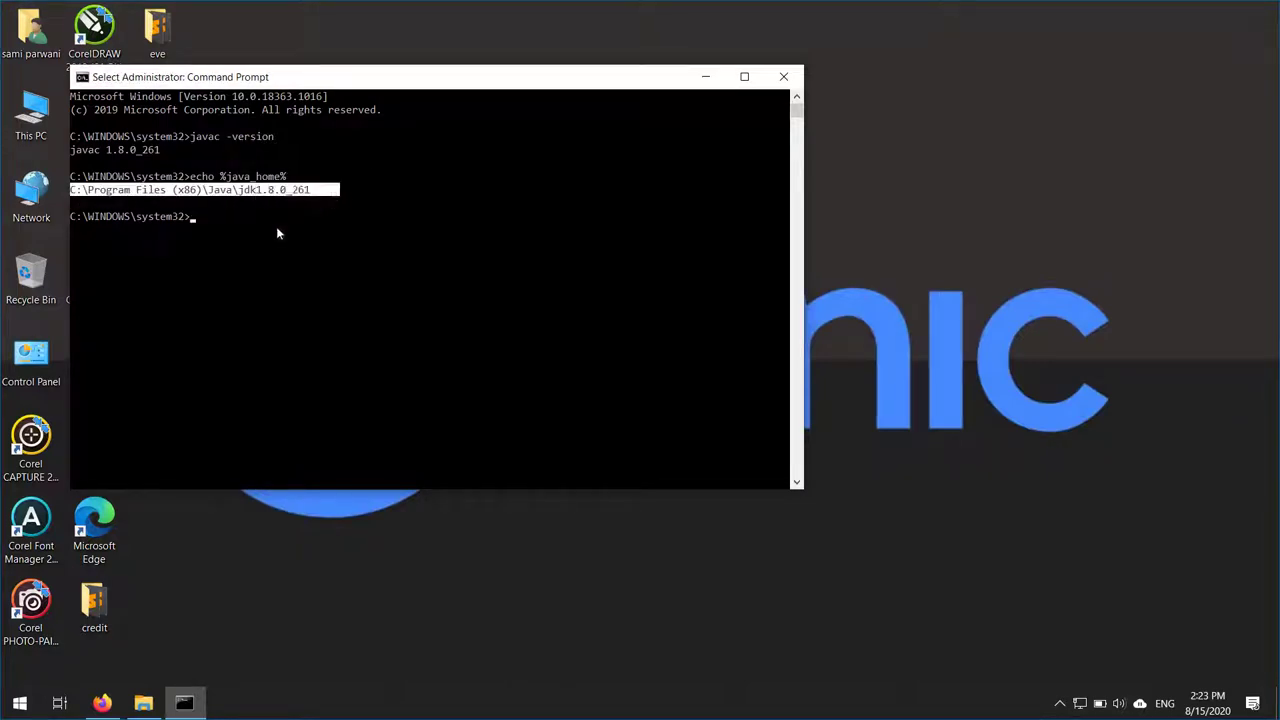
Print the Path variable with echo %path% and highlight the JDK bin entry at the end of the output.
click(278, 232)
text(echo)
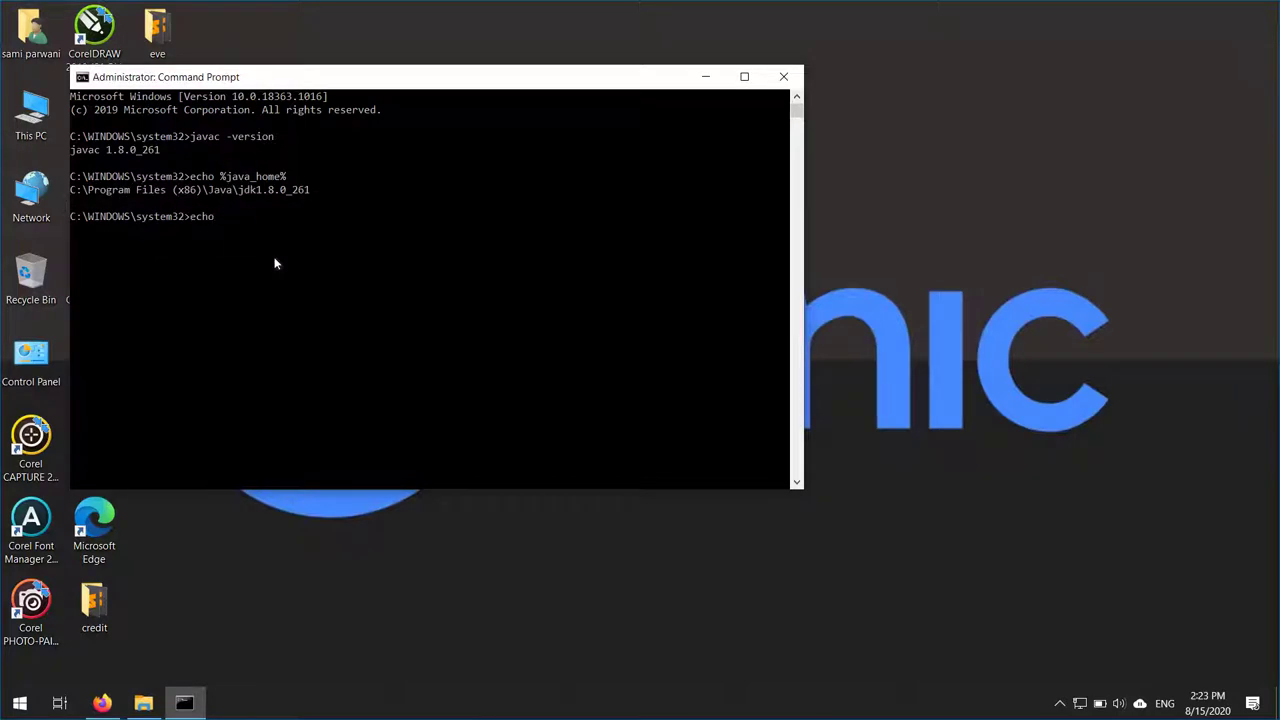
text( %path%)
text(@AdvancedKeySettingsNotification.png)
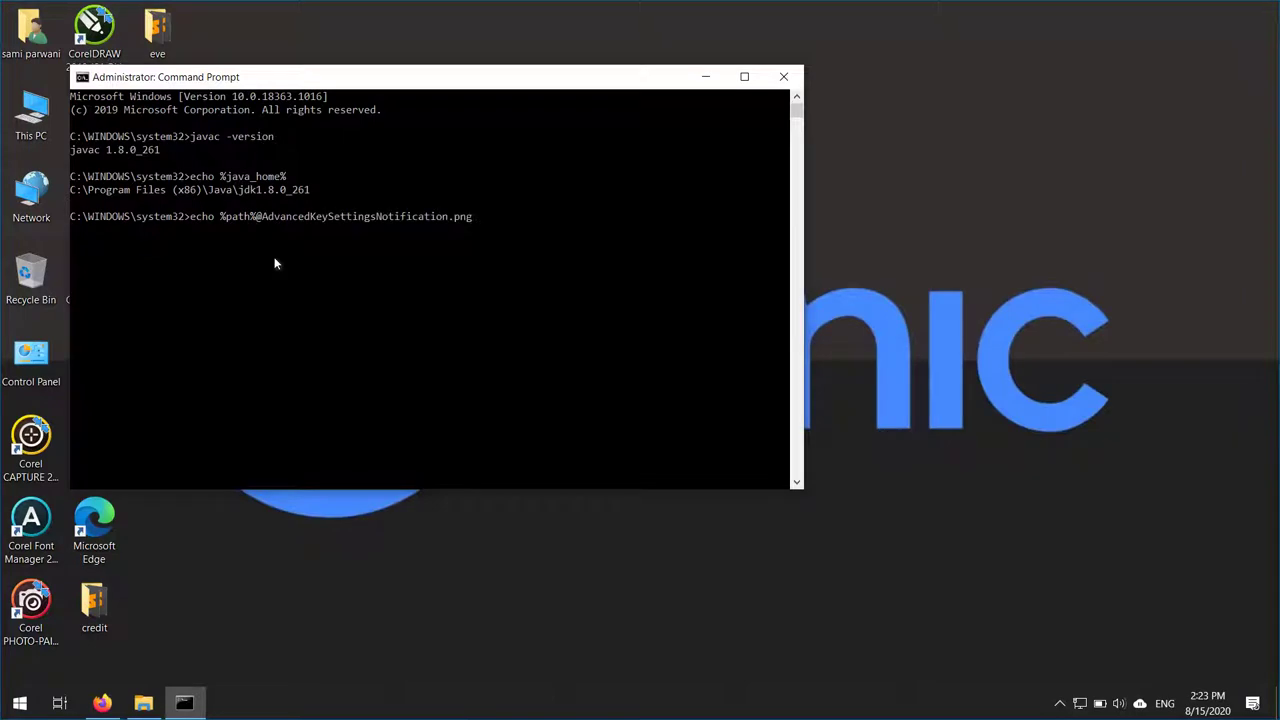
key(BackSpace)
key(BackSpace)
key(BackSpace)
key(BackSpace)
key(BackSpace)
key(BackSpace)
key(BackSpace)
key(BackSpace)
key(BackSpace)
key(BackSpace)
key(BackSpace)
key(BackSpace)
key(BackSpace)
key(BackSpace)
key(BackSpace)
key(BackSpace)
key(BackSpace)
key(BackSpace)
key(BackSpace)
key(BackSpace)
key(BackSpace)
key(BackSpace)
key(BackSpace)
key(BackSpace)
key(BackSpace)
key(BackSpace)
key(BackSpace)
key(BackSpace)
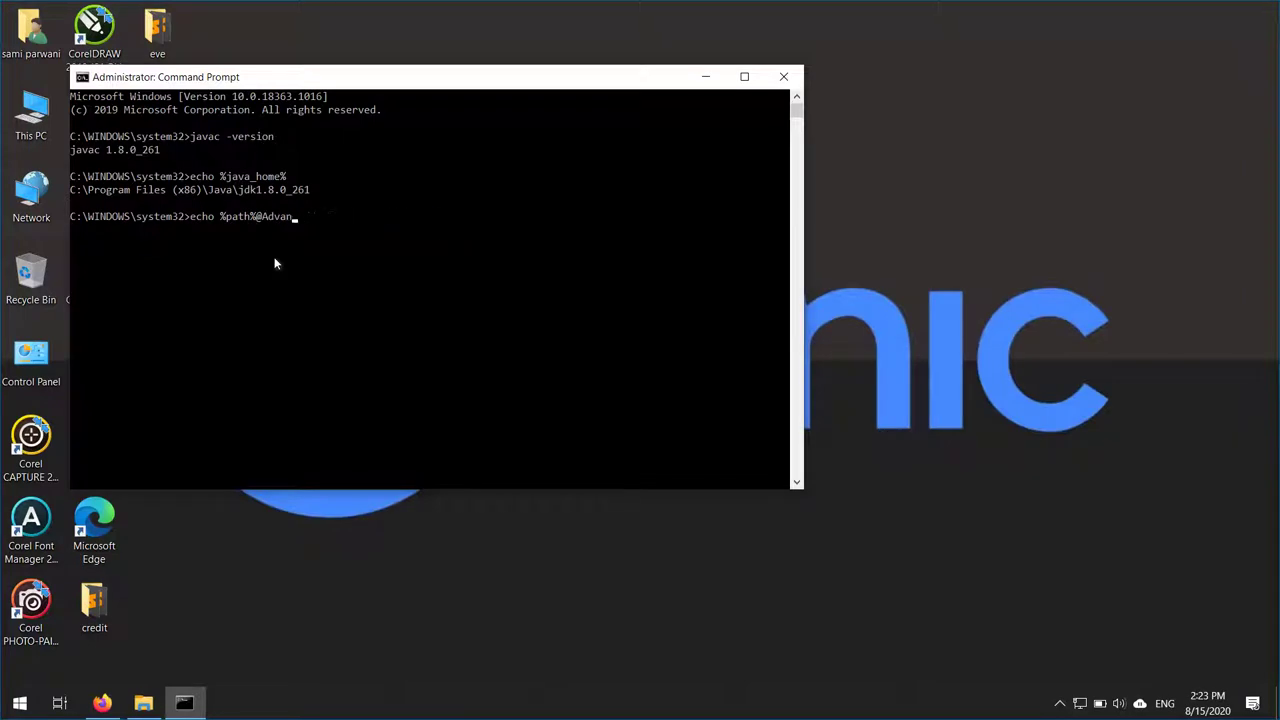
key(Return)
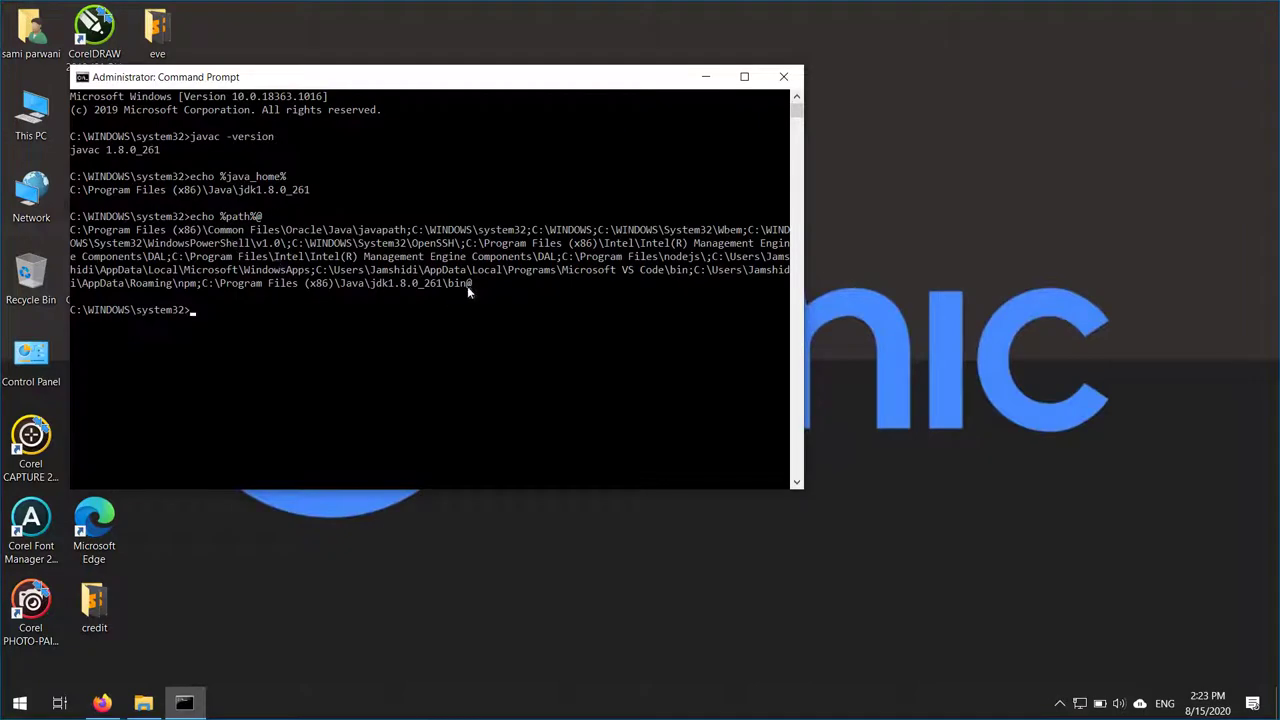
drag(467, 286, 198, 290)
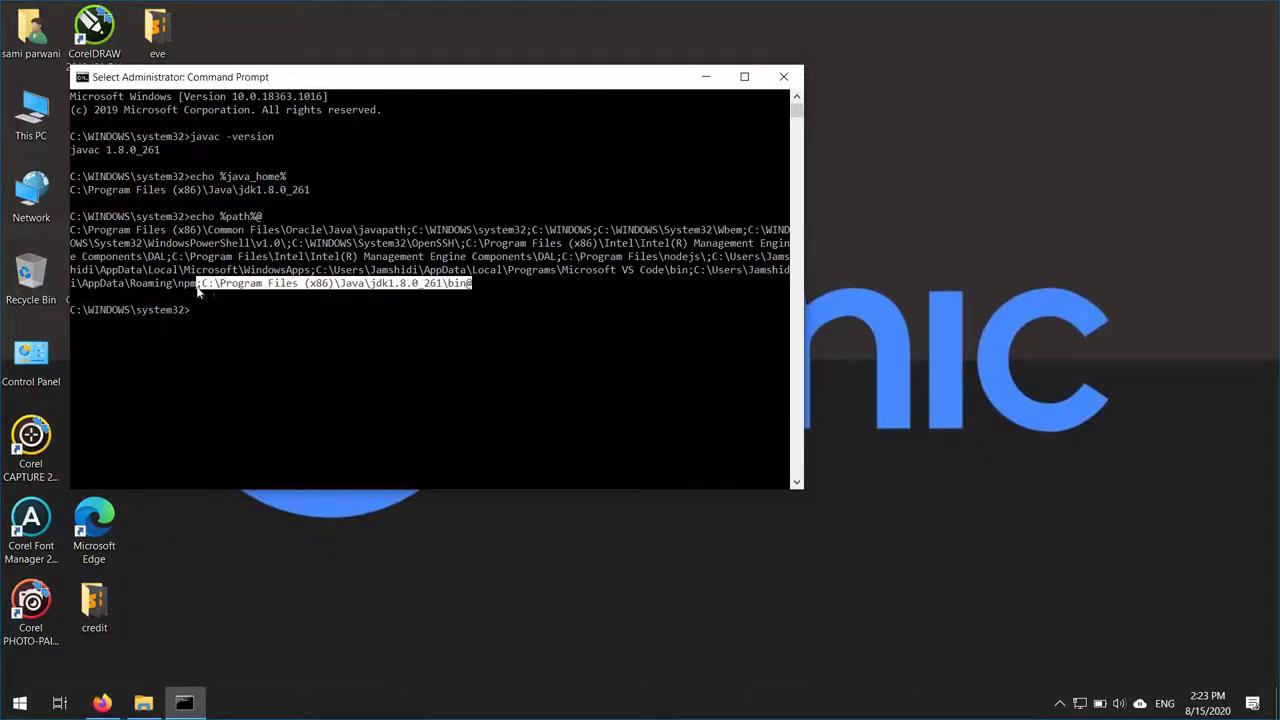
Clear the text selection and close the Command Prompt session with the exit command.
click(267, 384)
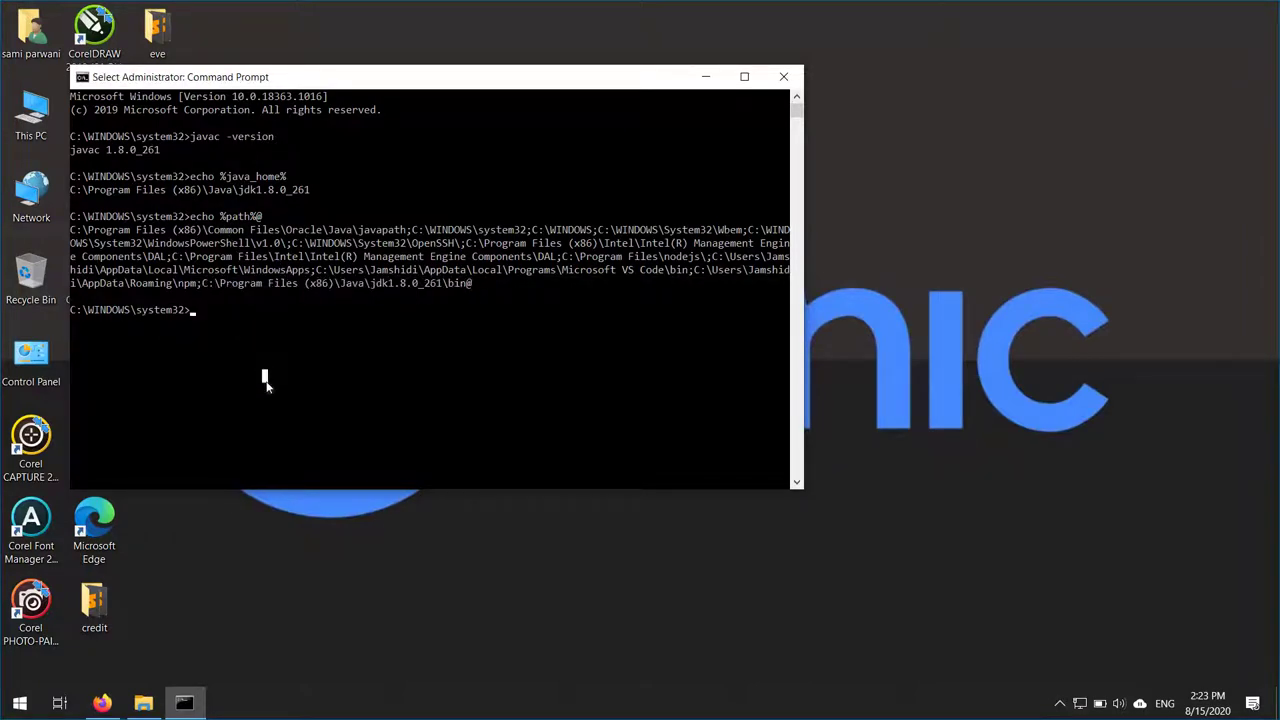
text(exit)
key(Return)
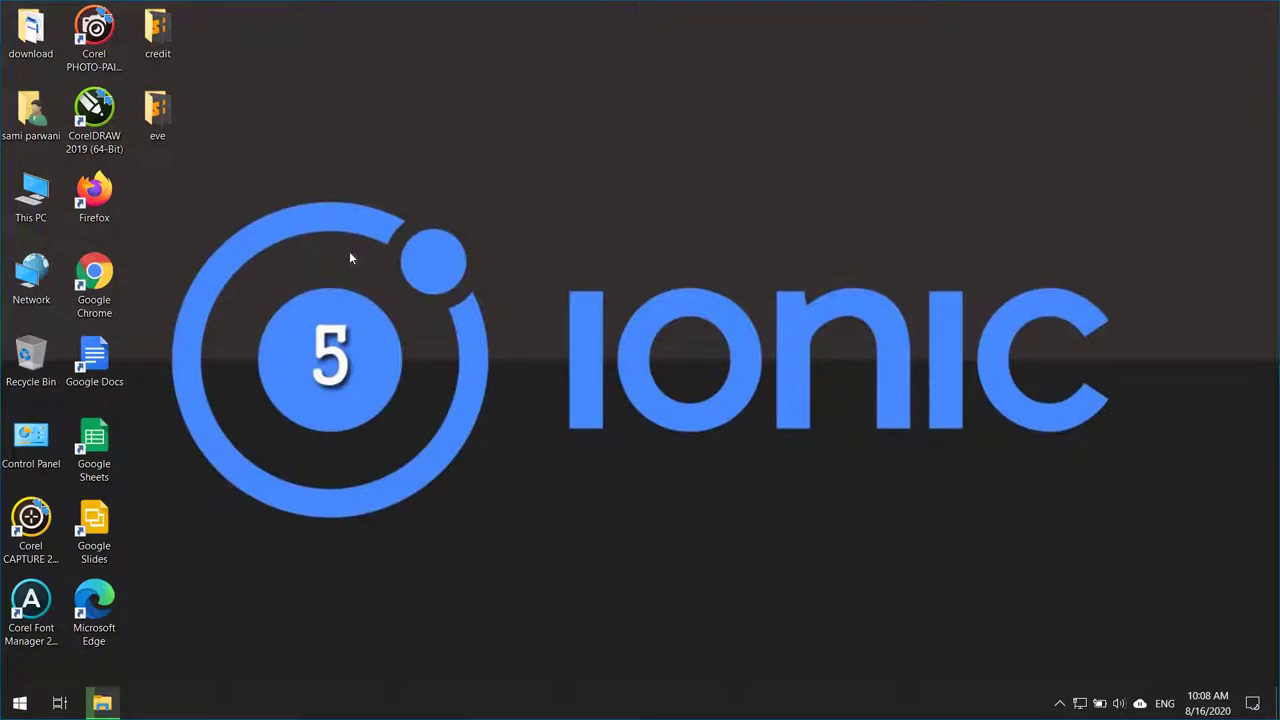
Search Windows for cmd and open a new Command Prompt session as administrator.
key(super)
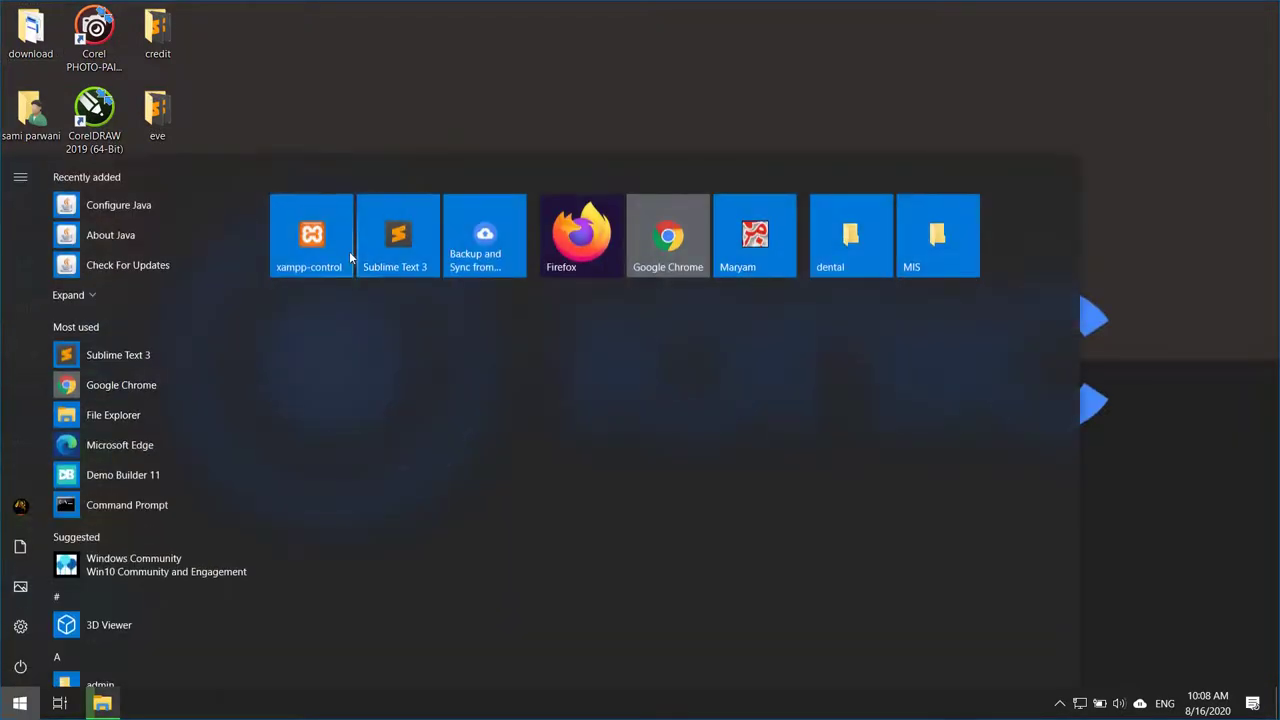
key(super)
key(super)
text(cmd)
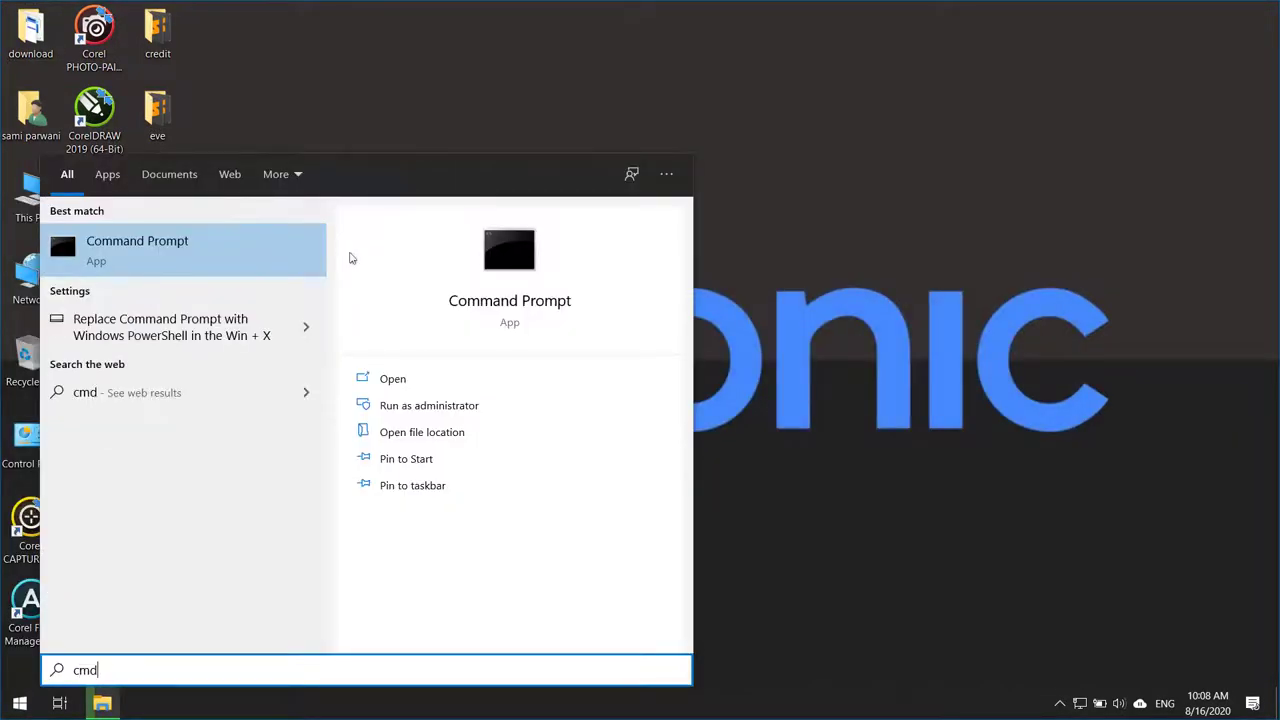
click(444, 408)
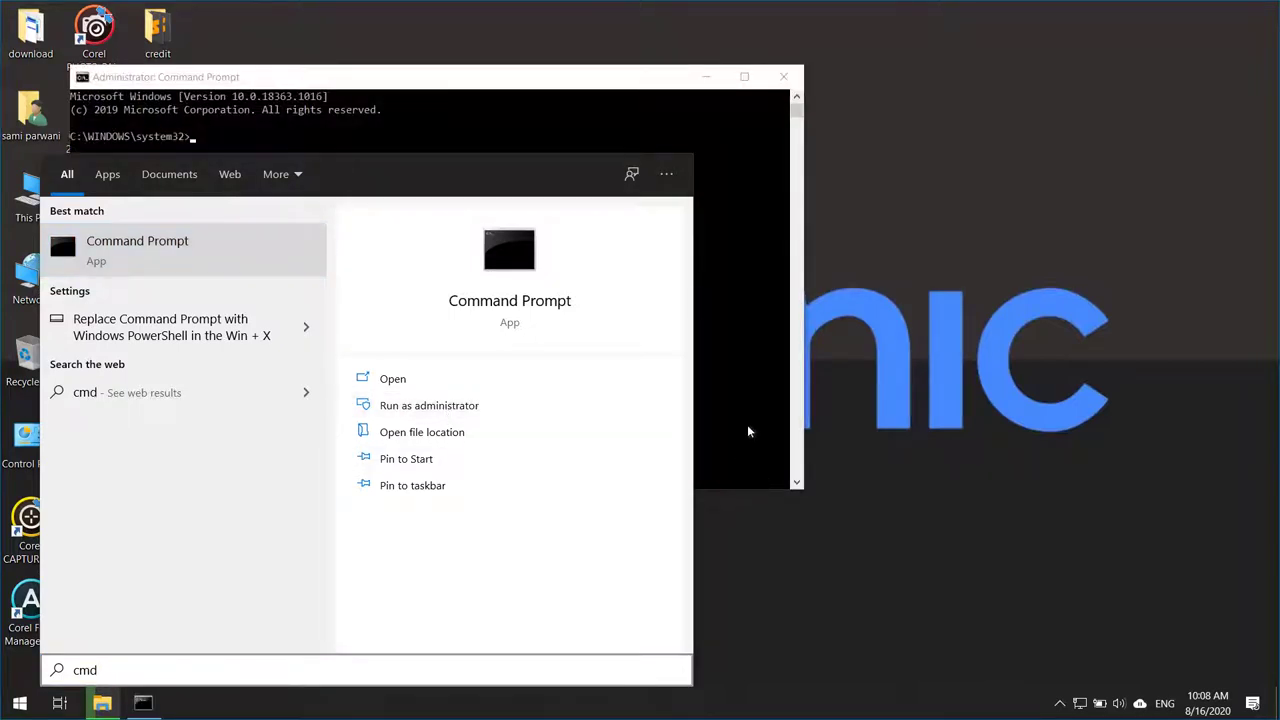
click(745, 418)
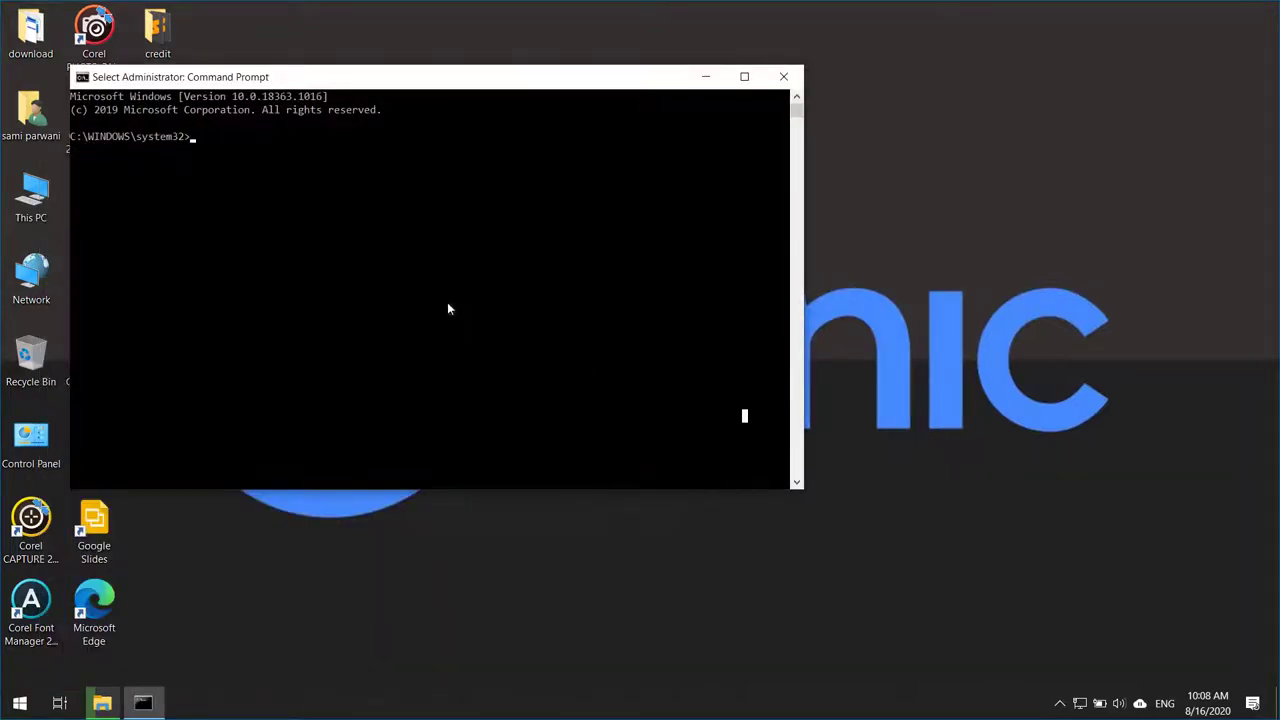
Install Cordova and Ionic globally by running npm install -g cordova and npm install -g ionic.
text(ioni)
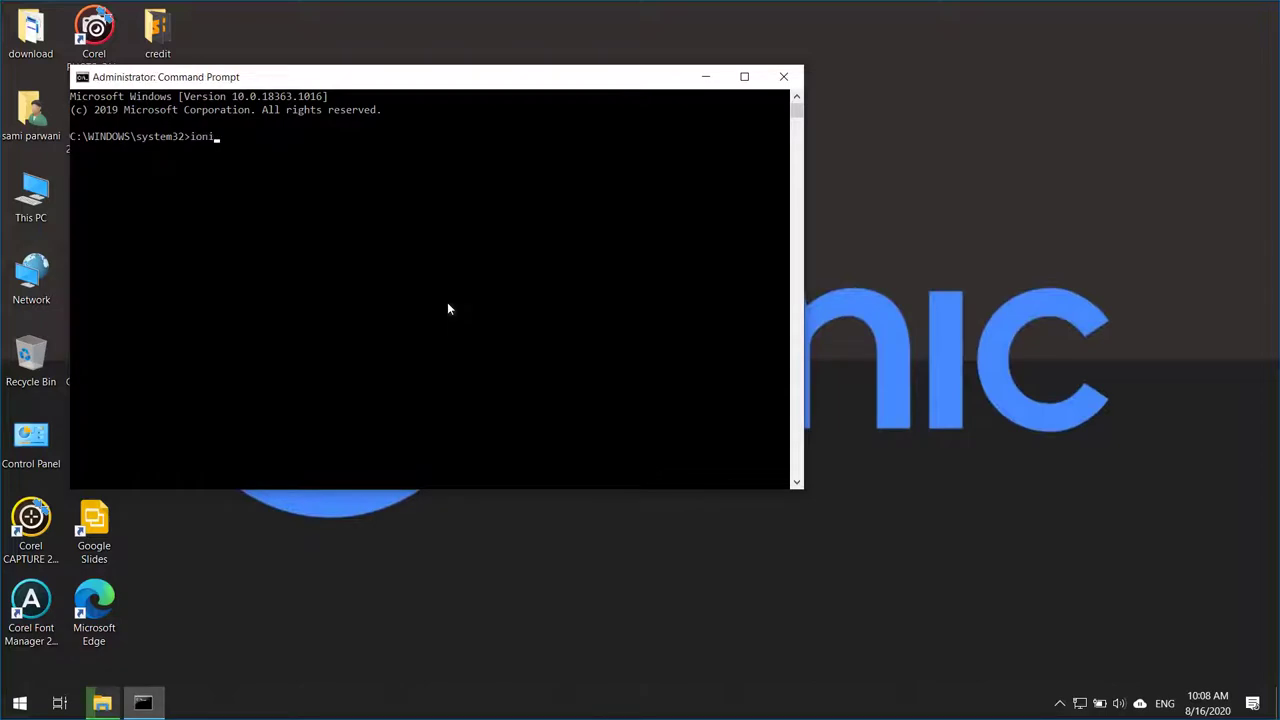
key(BackSpace)
key(BackSpace)
key(BackSpace)
key(BackSpace)
text(npm install -g cordov)
key(Return)
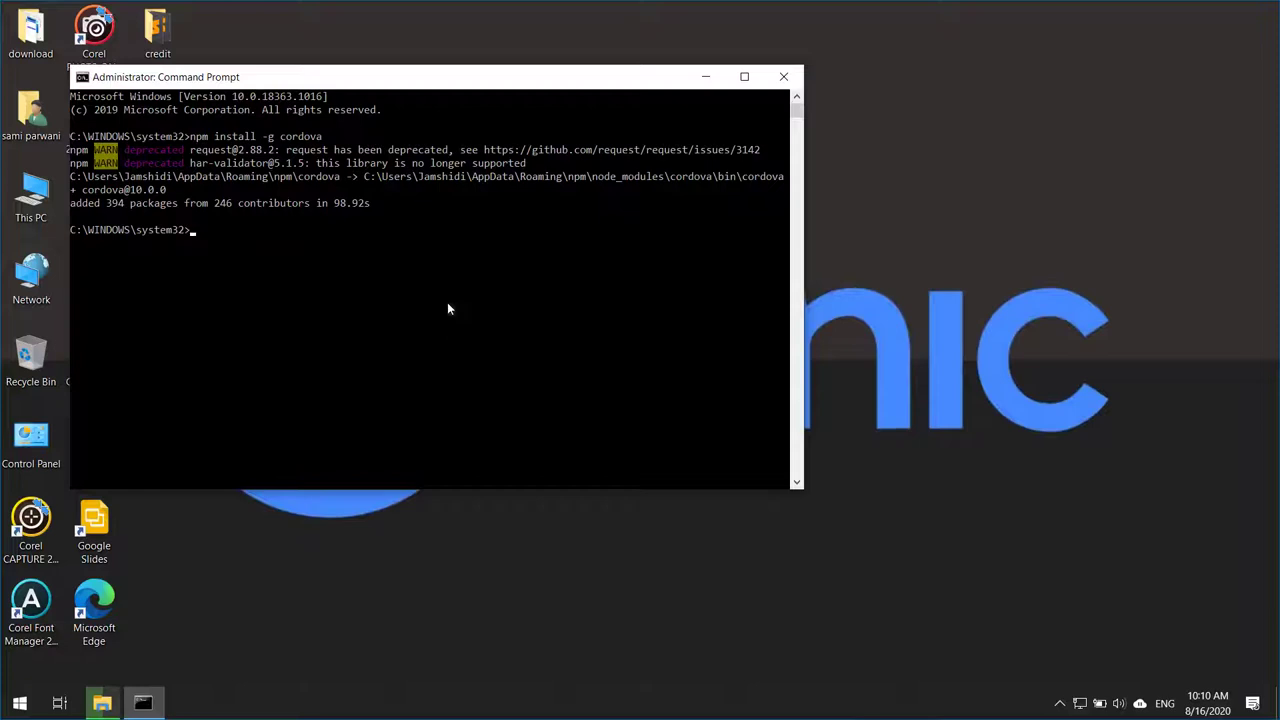
text(npm install -g ionic)
key(Return)
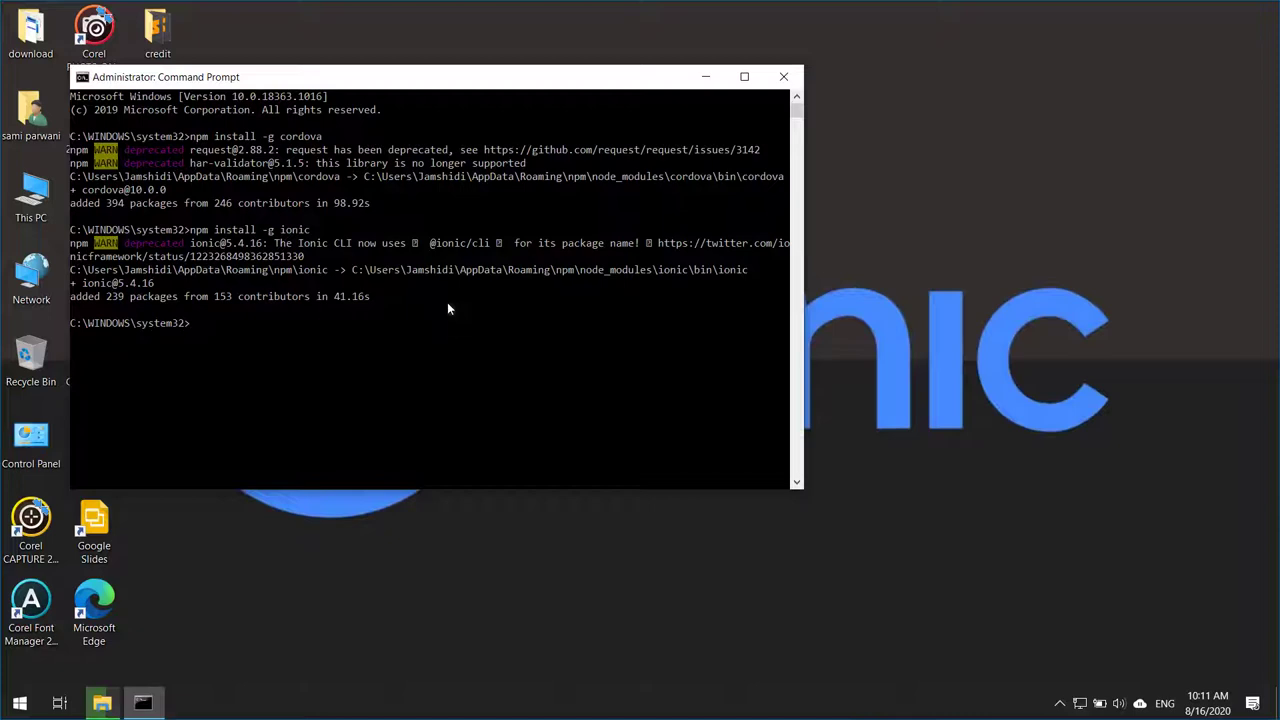
Run cordova --version, accept the anonymous usage statistics request with y, and run the version check again.
text(cordova --version)
key(Return)
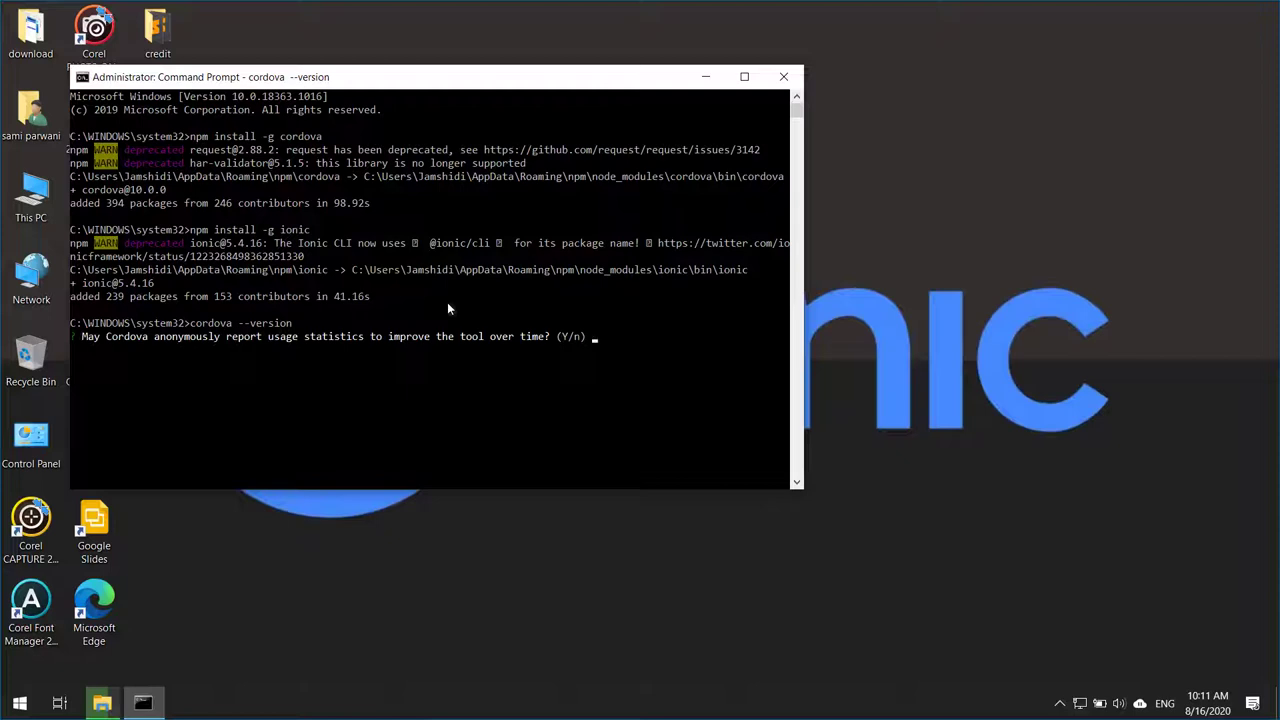
text(y)
key(Return)
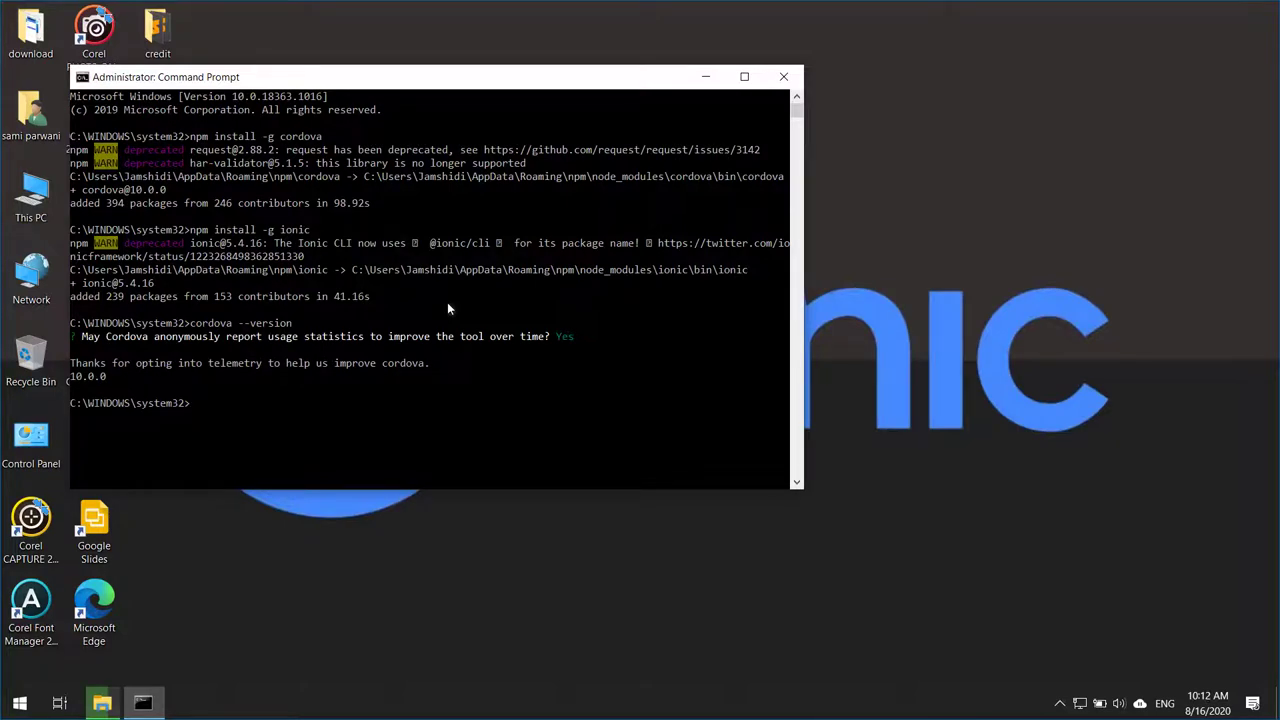
key(Up)
key(Return)
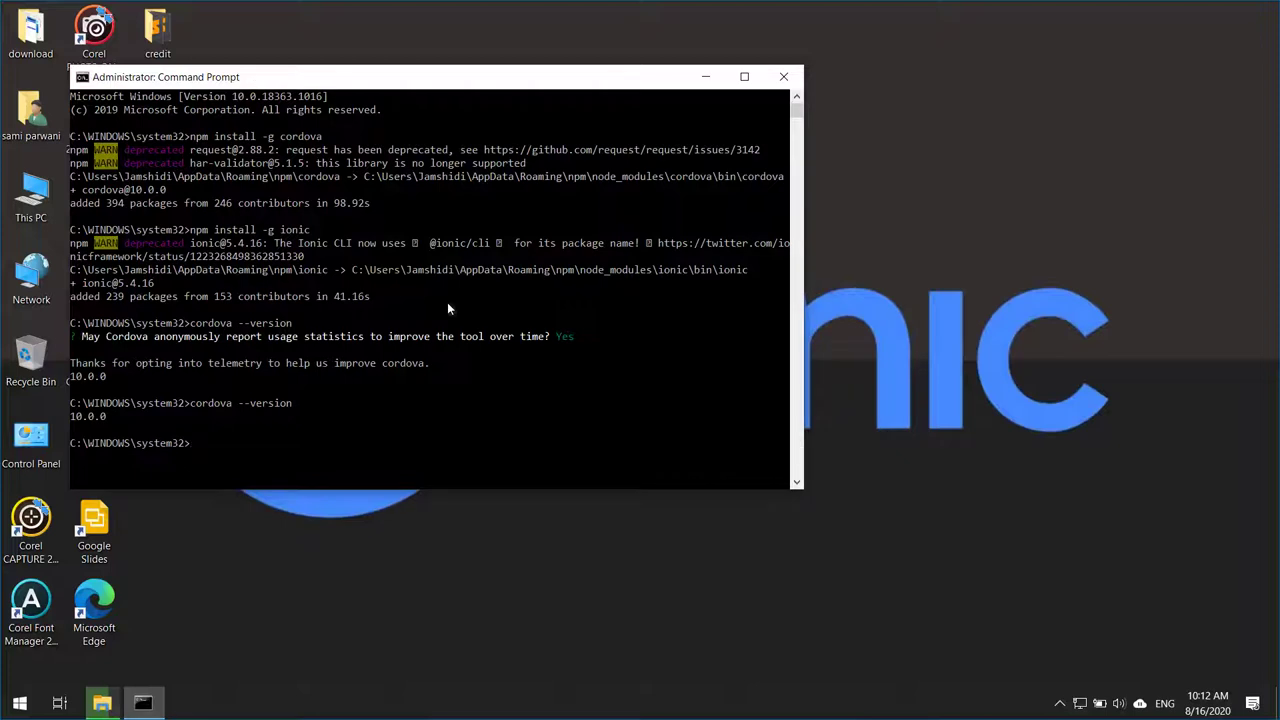
Check the Ionic version with ionic --version, and highlight the Cordova and Ionic version commands and the Cordova output.
text(ionic --version)
key(Return)
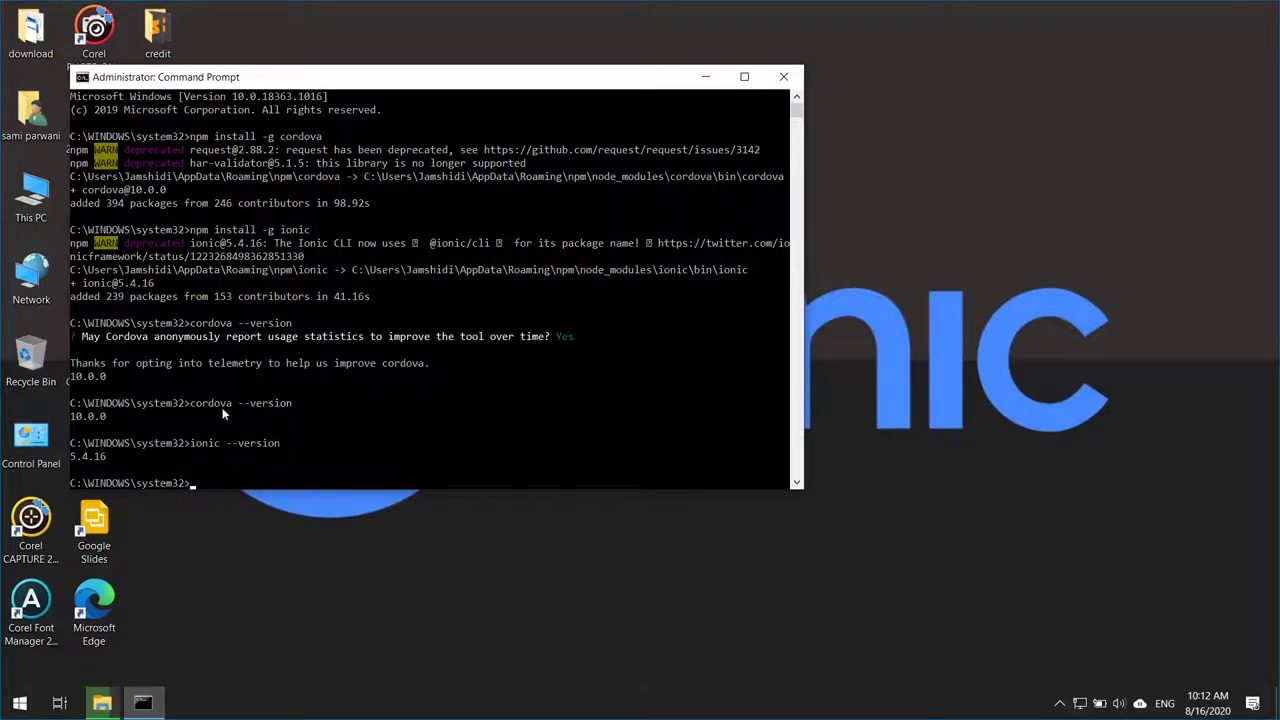
drag(199, 404, 286, 405)
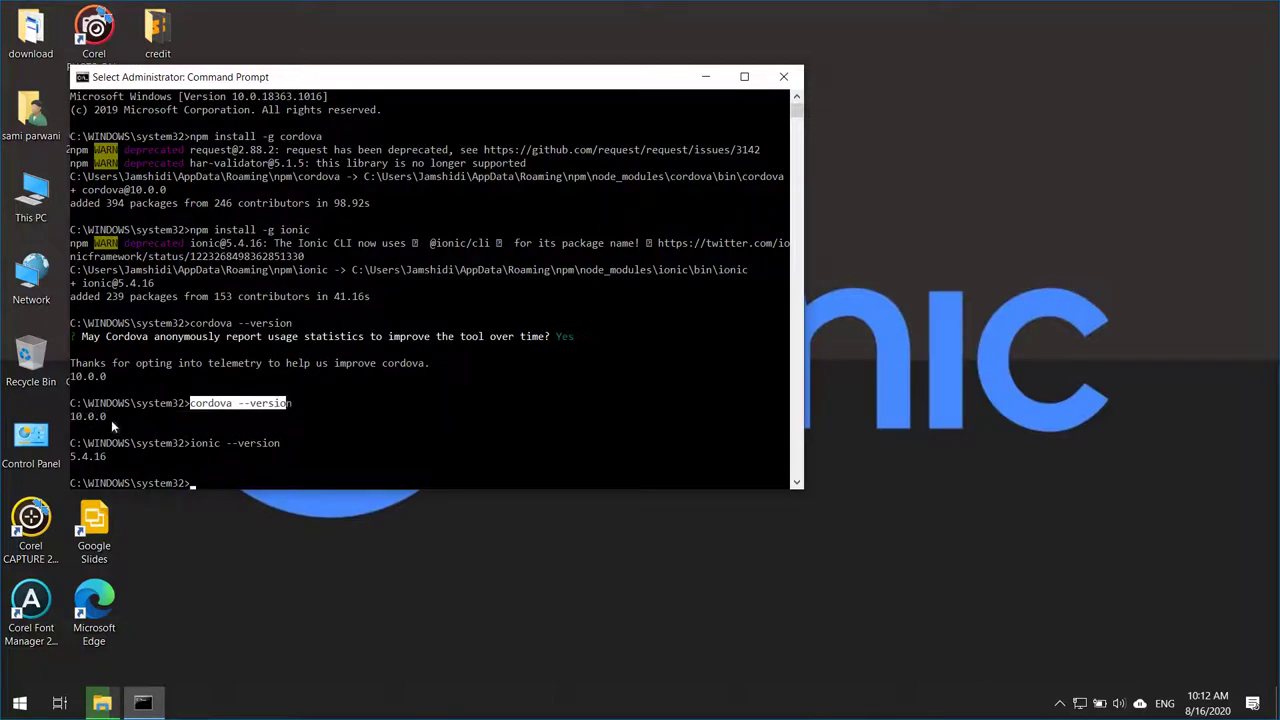
click(104, 417)
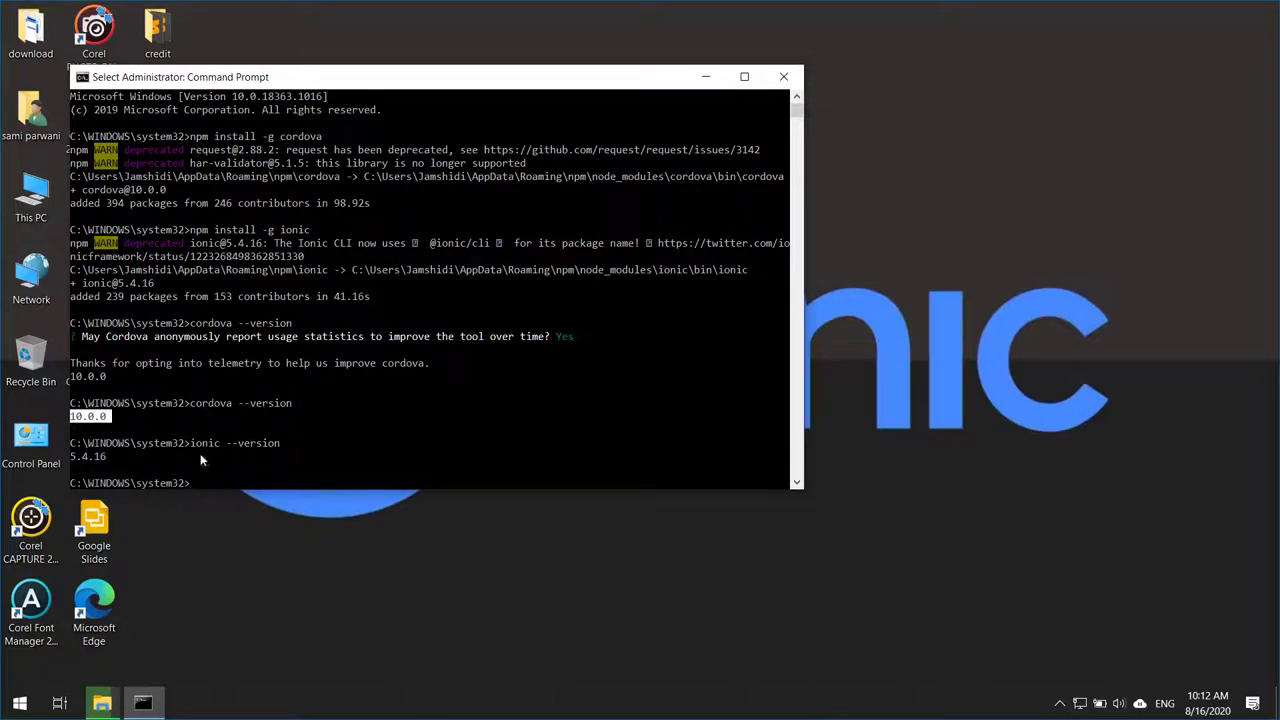
drag(189, 446, 281, 450)
click(73, 466)
key(Escape)
Run ionic info to list the environment details, and examine the cordova-res and native-run utility entries.
text(ionic info)
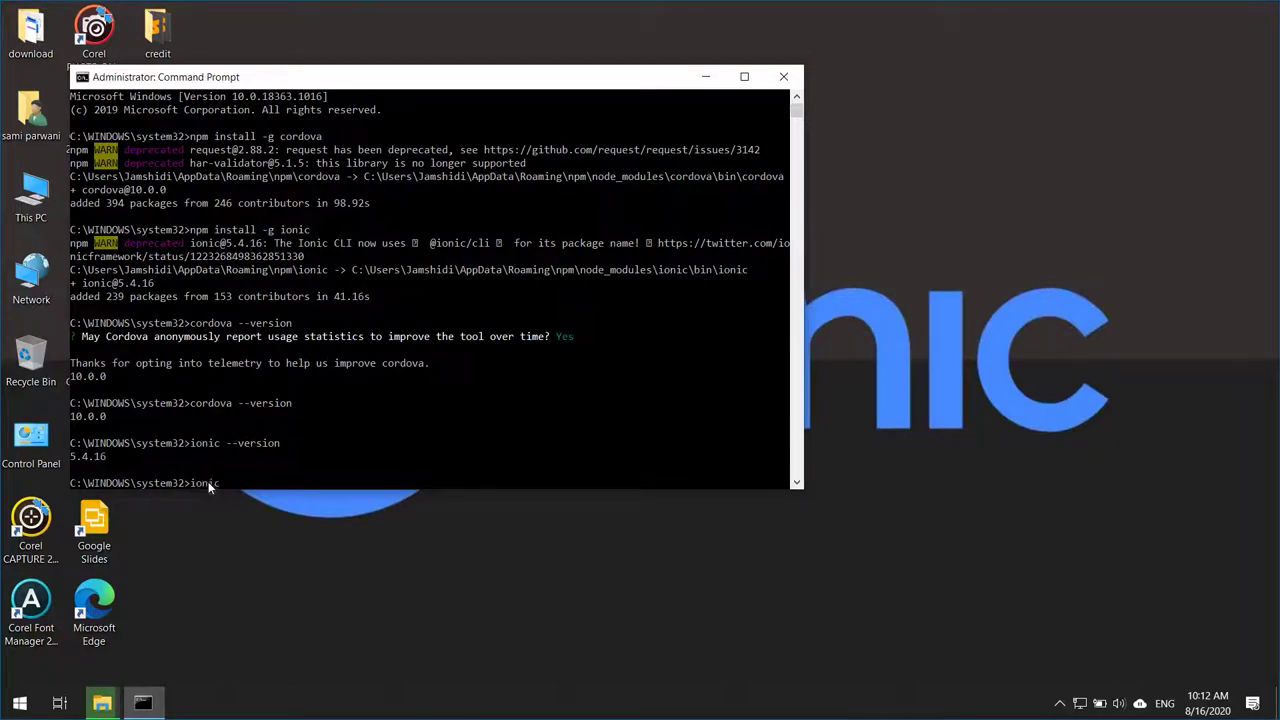
key(Return)
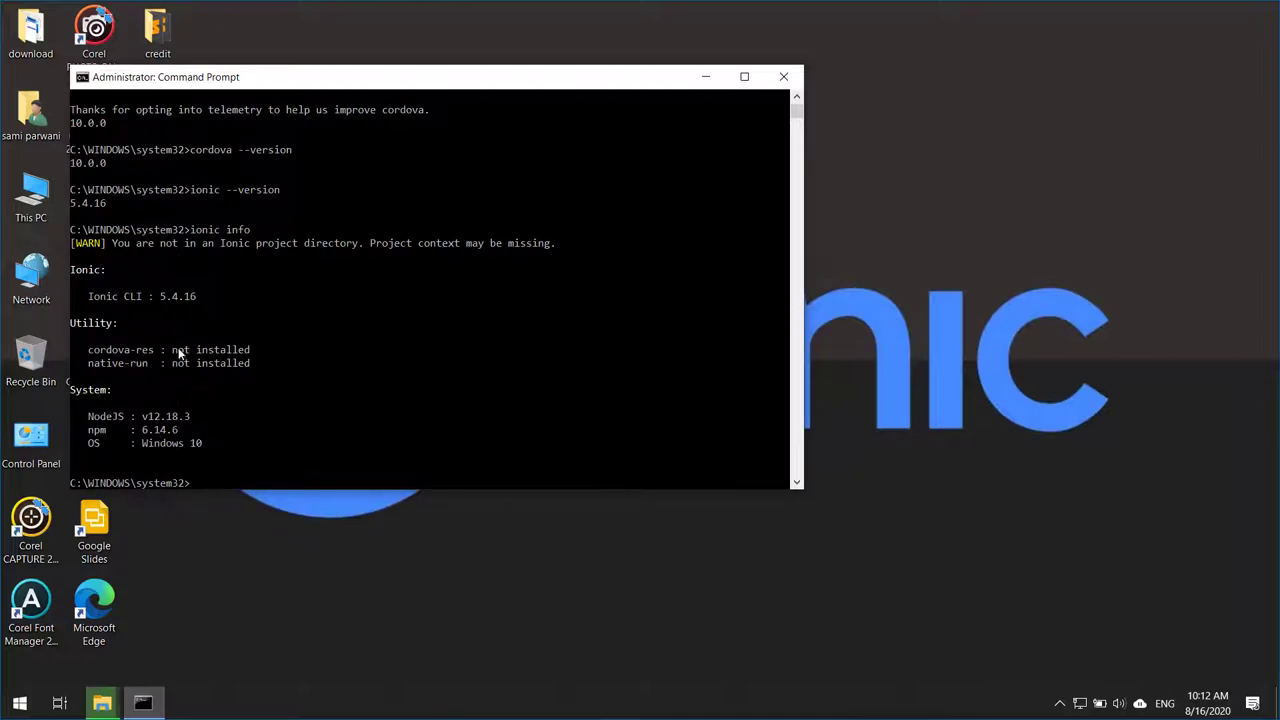
drag(214, 350, 256, 352)
click(261, 402)
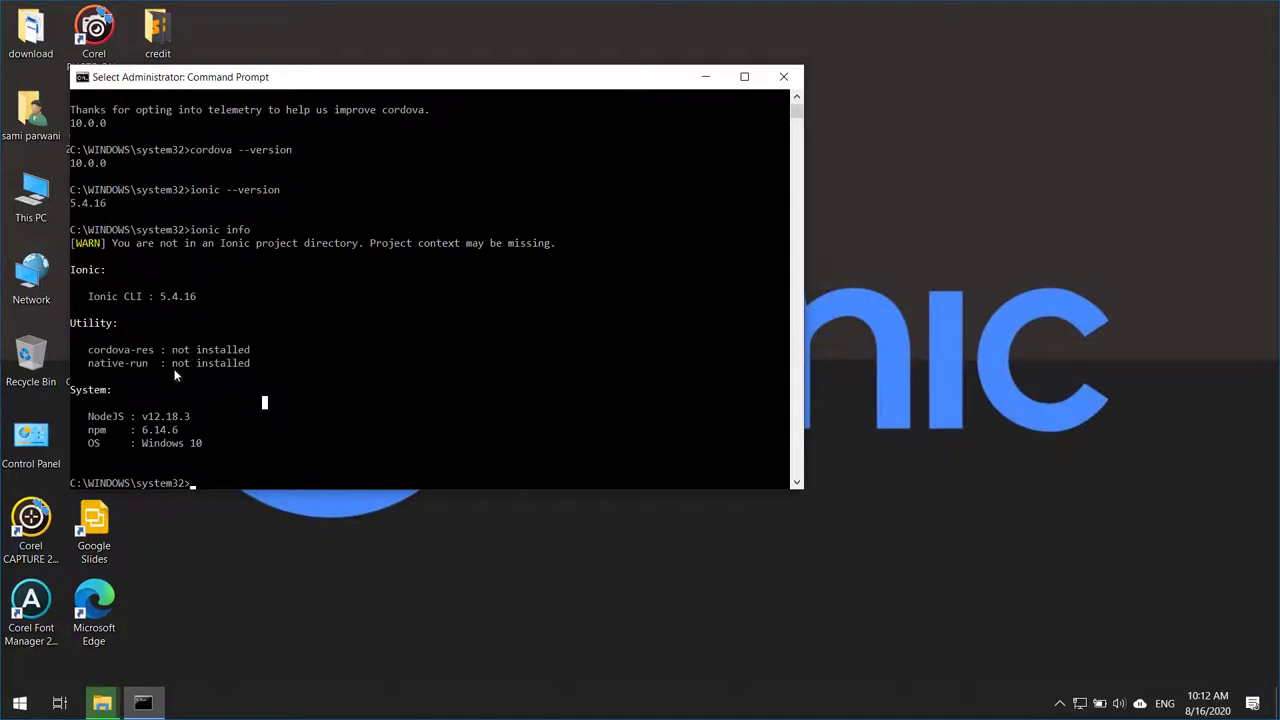
Run ionic --help, maximize the window and enlarge its text, and read through the list of global commands.
drag(175, 366, 237, 366)
click(249, 397)
scroll(218, 452, down, 2)
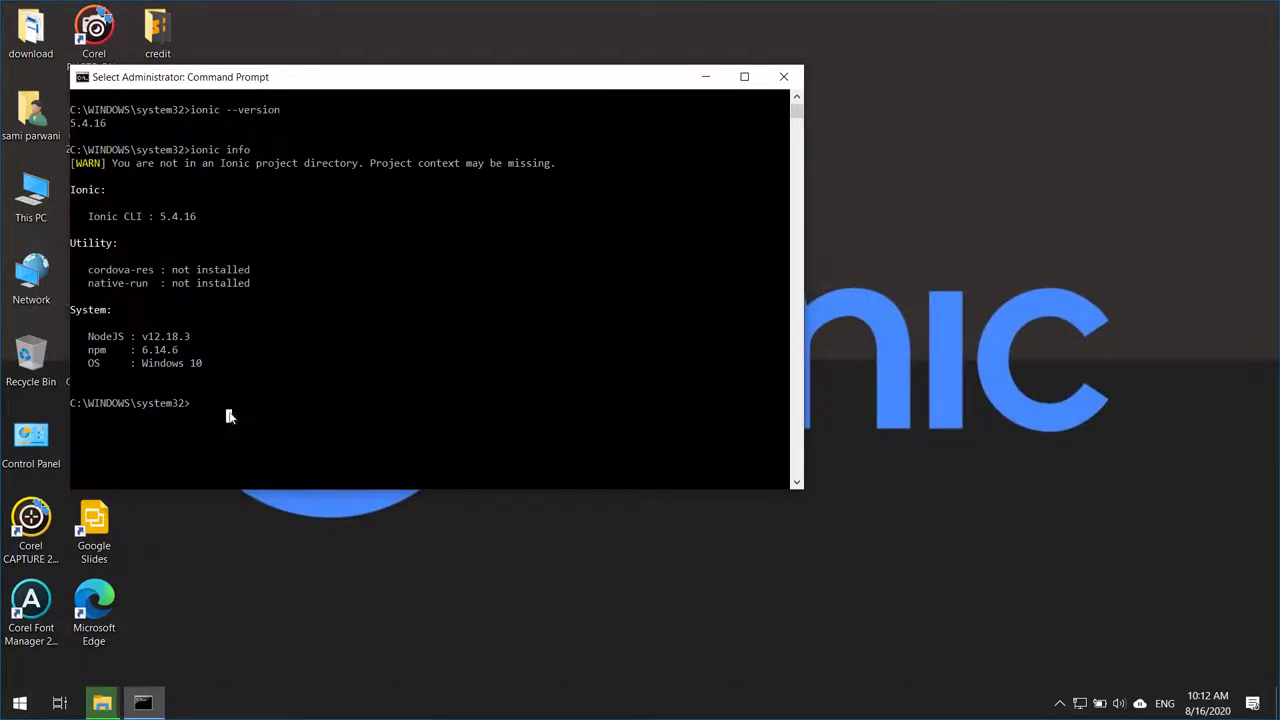
key(Escape)
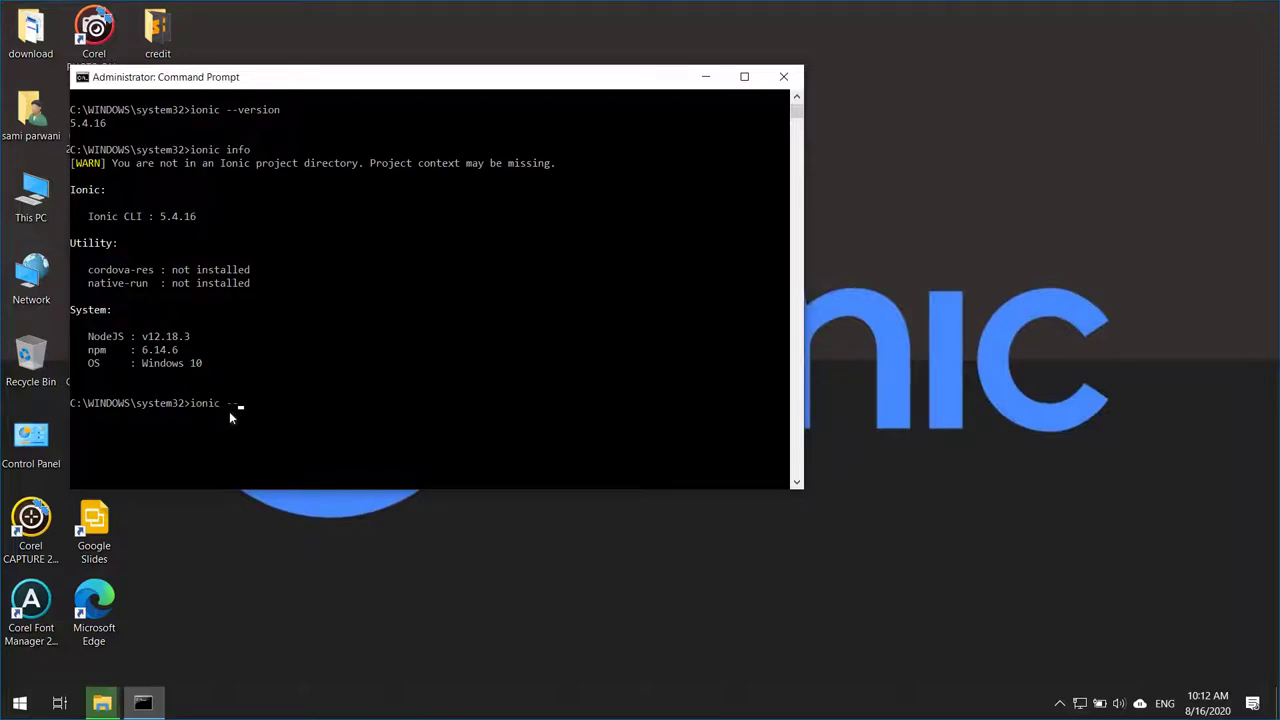
text(ionic --help)
key(Return)
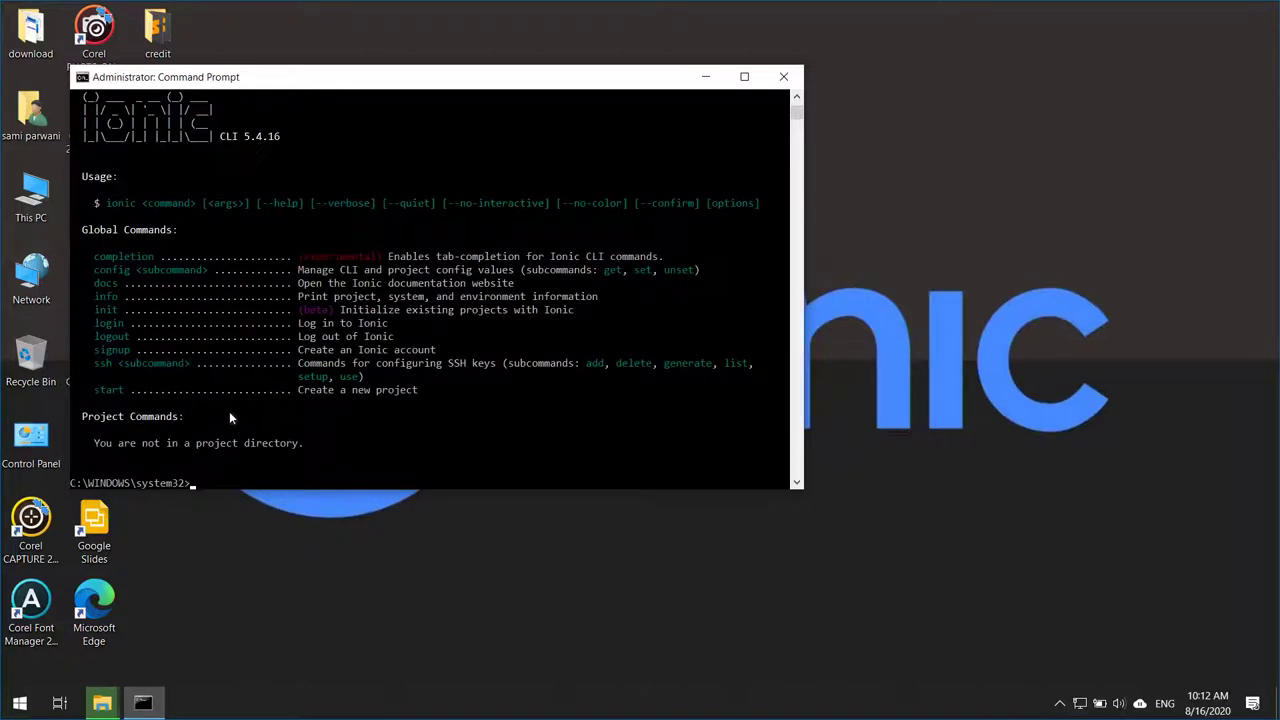
click(740, 78)
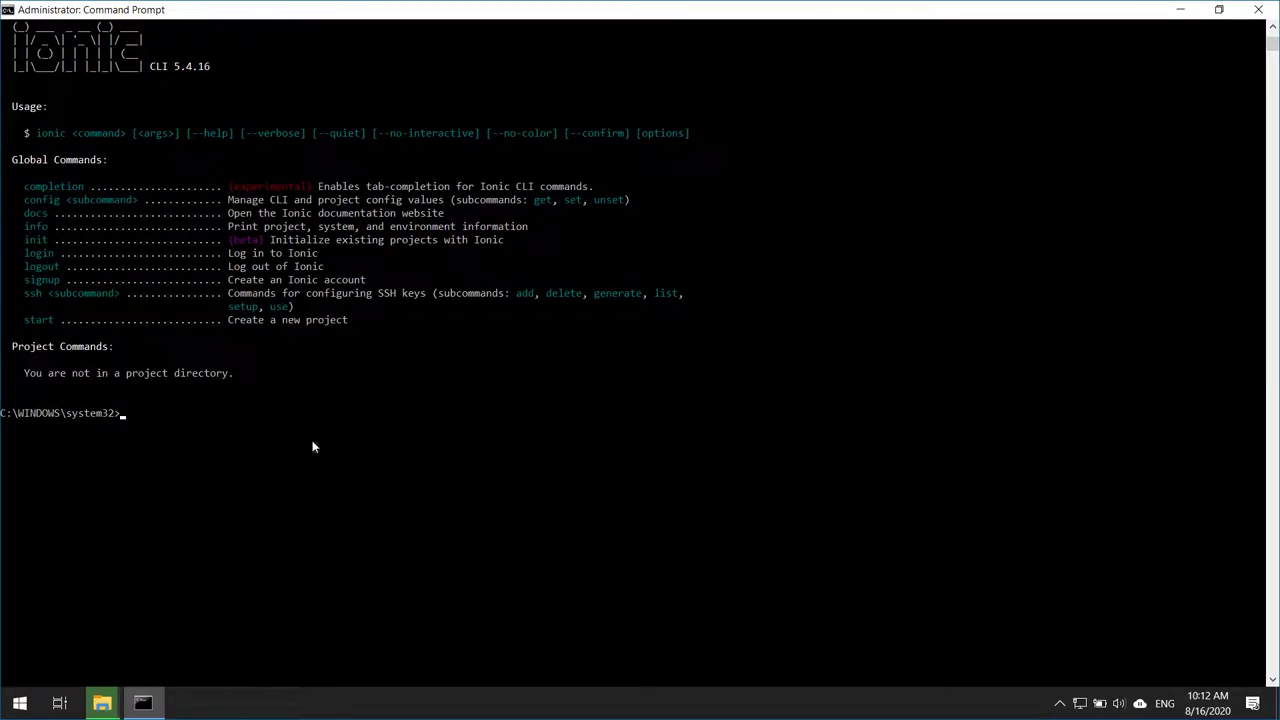
ctrl+scroll(312, 447, up, 3)
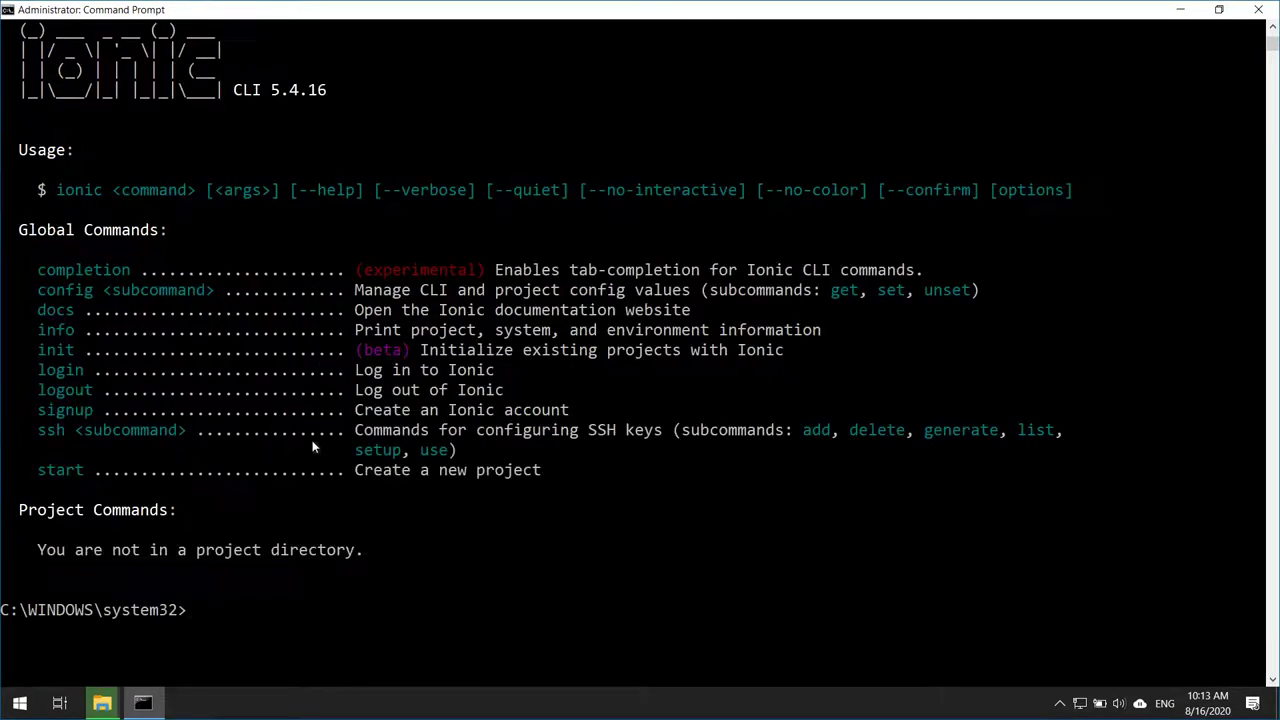
scroll(312, 447, down, 1)
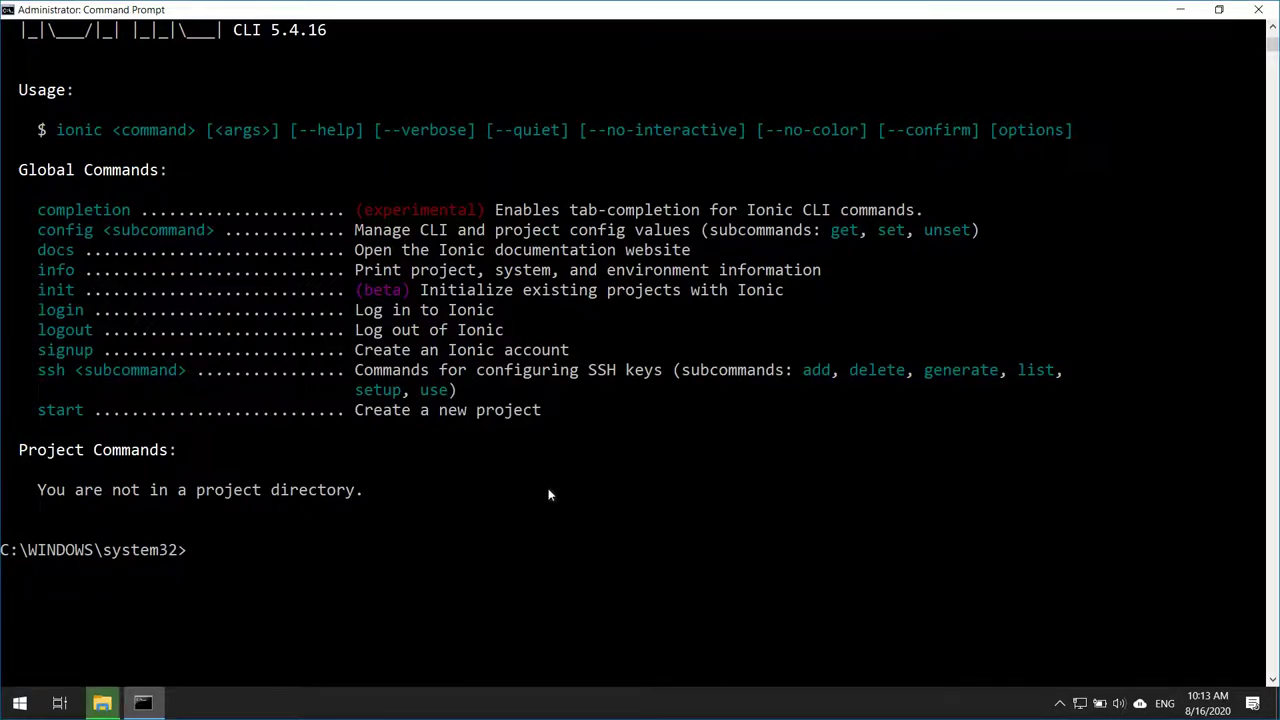
scroll(548, 494, down, 1)
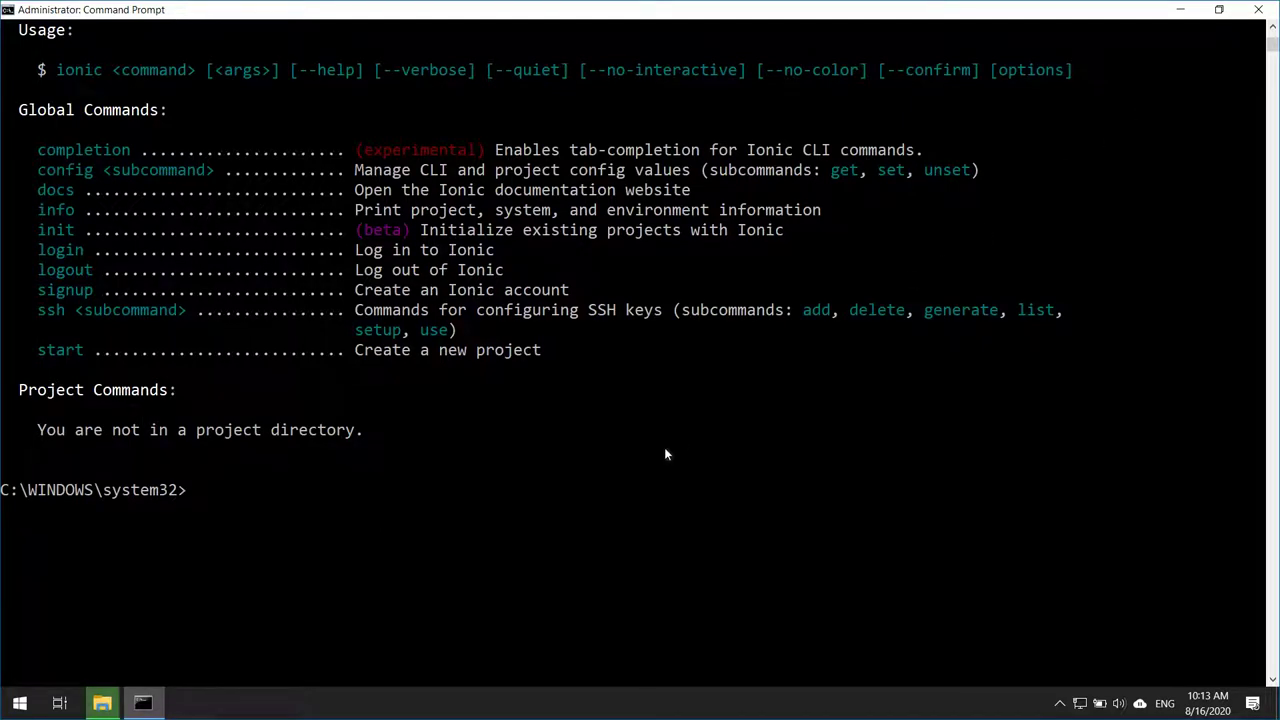
click(1185, 11)
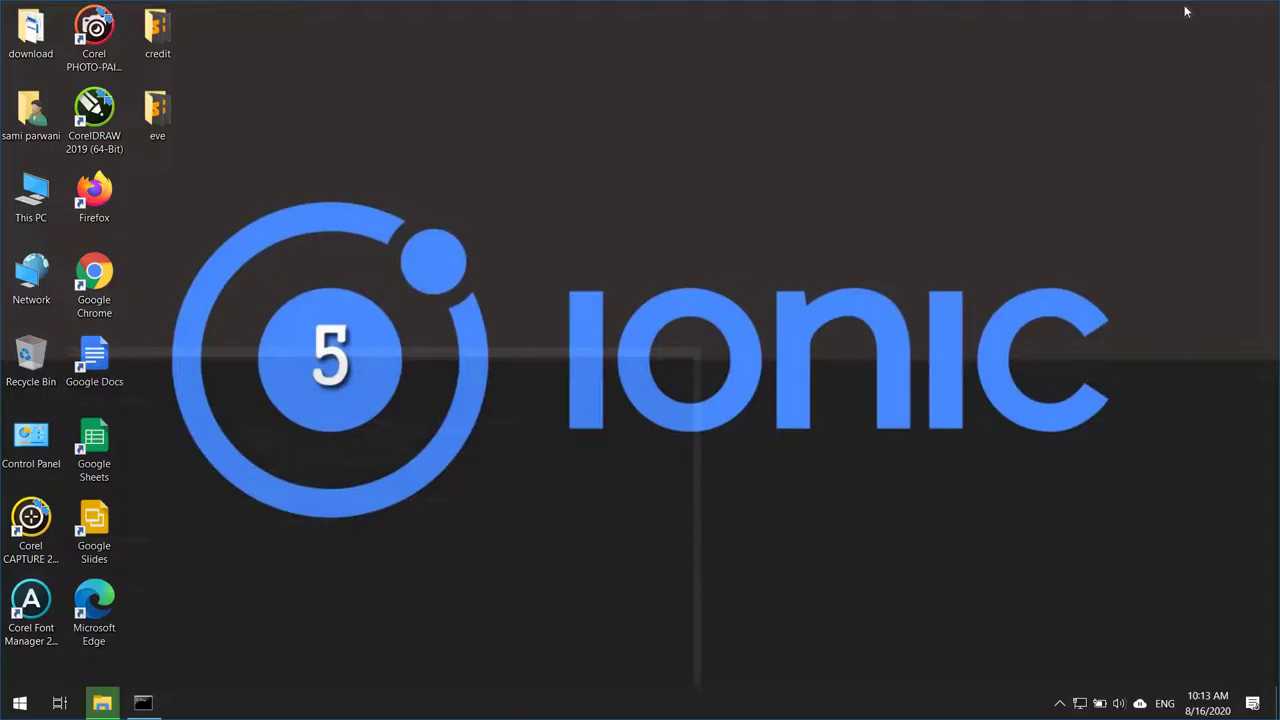
right_click(335, 385)
click(380, 452)
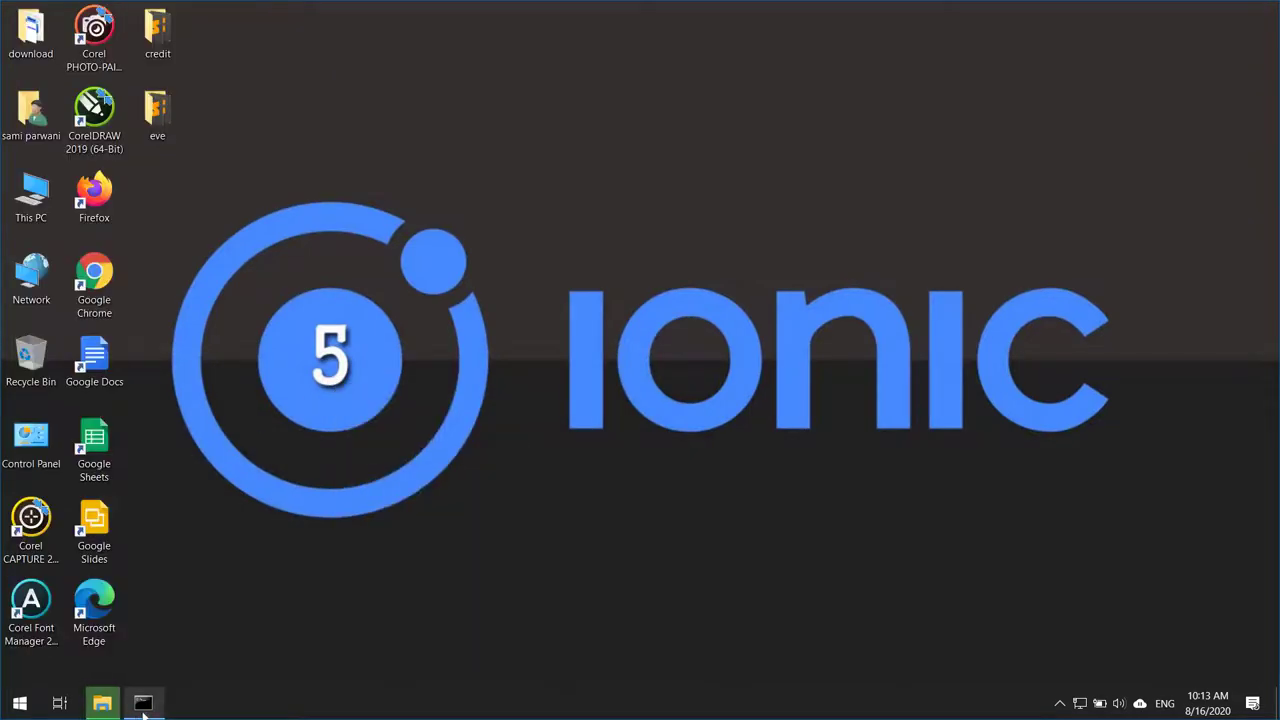
click(143, 703)
click(340, 512)
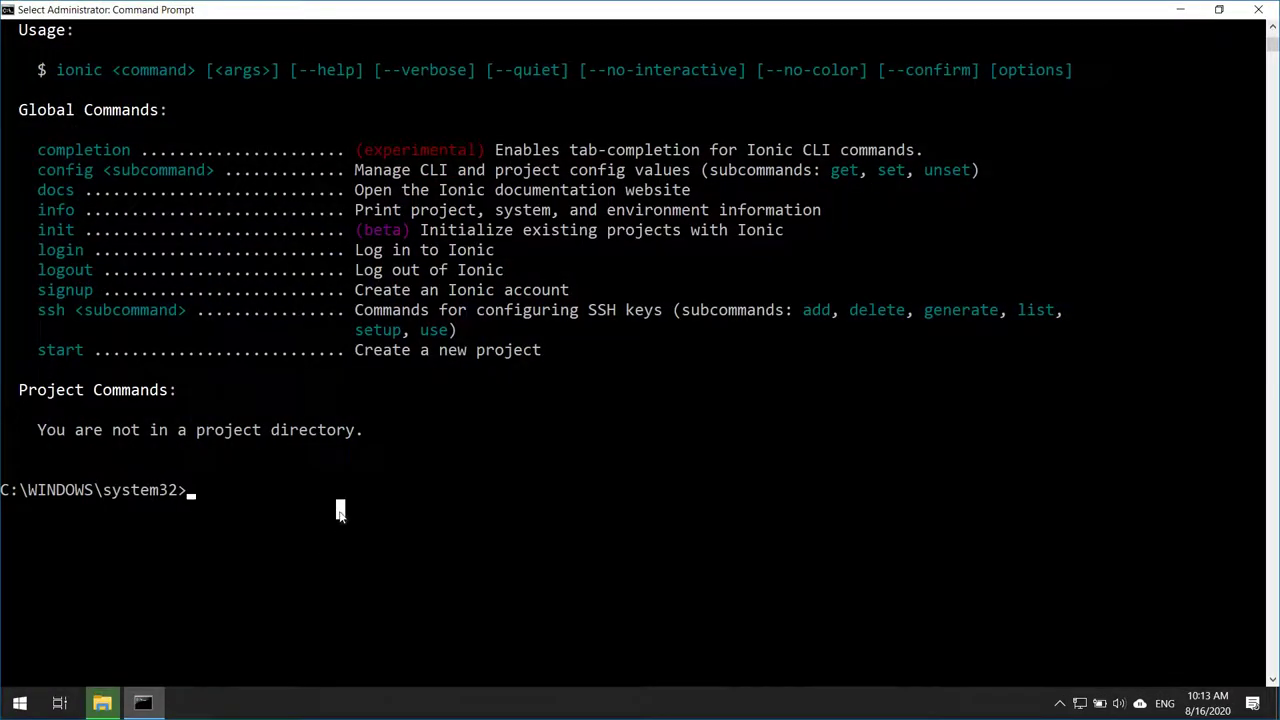
key(Escape)
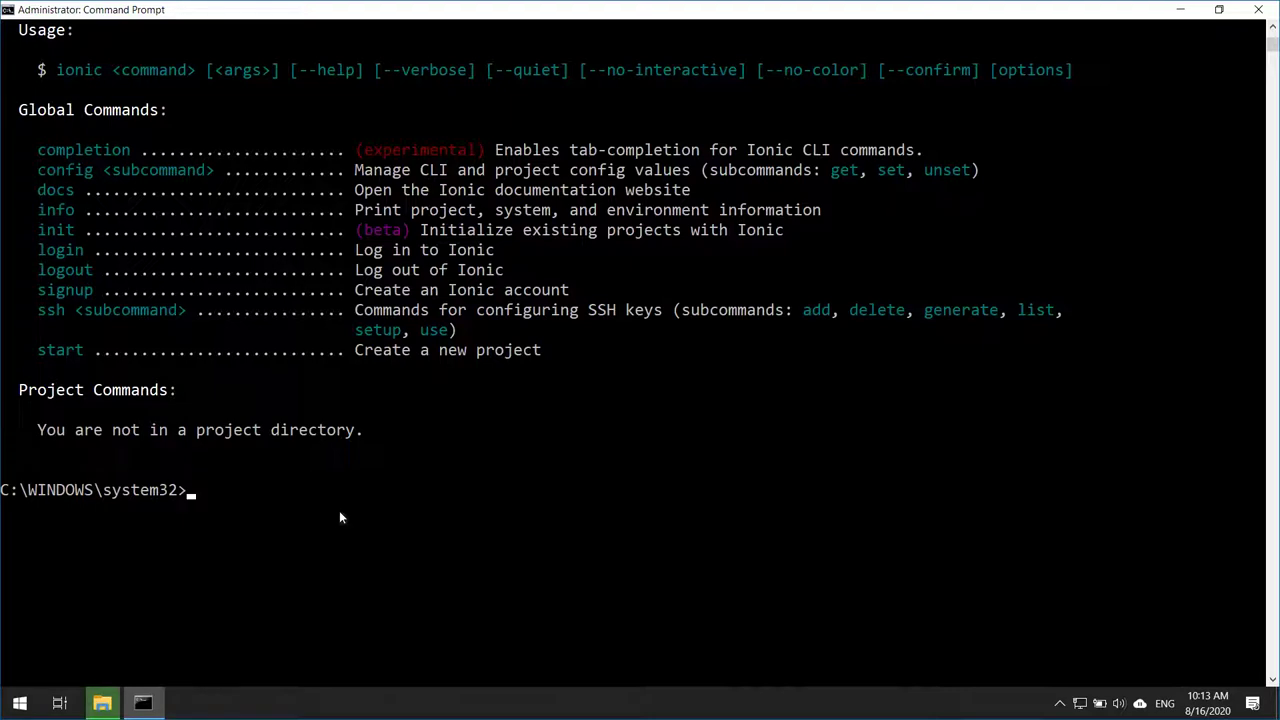
Try switching to drive D, switch to drive G instead, and list its contents with dir.
text(d:)
key(Return)
text(d)
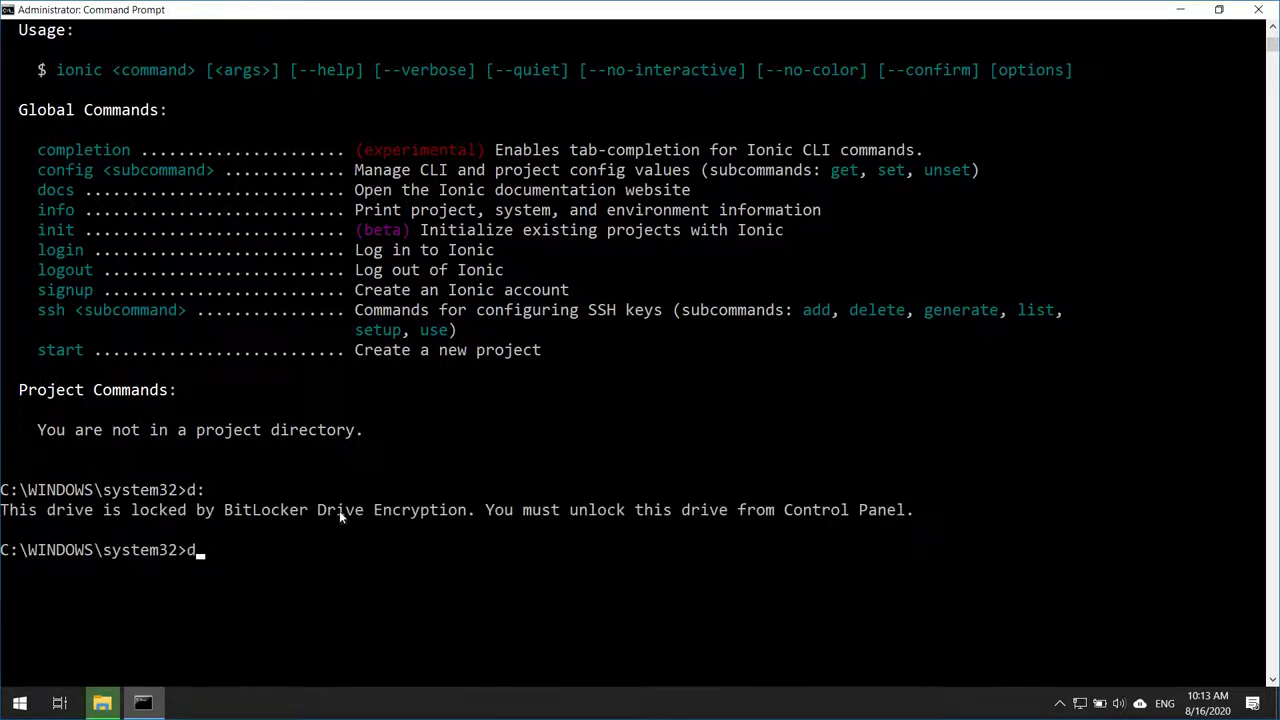
key(BackSpace)
text(g:)
key(Return)
text(dir)
key(Return)
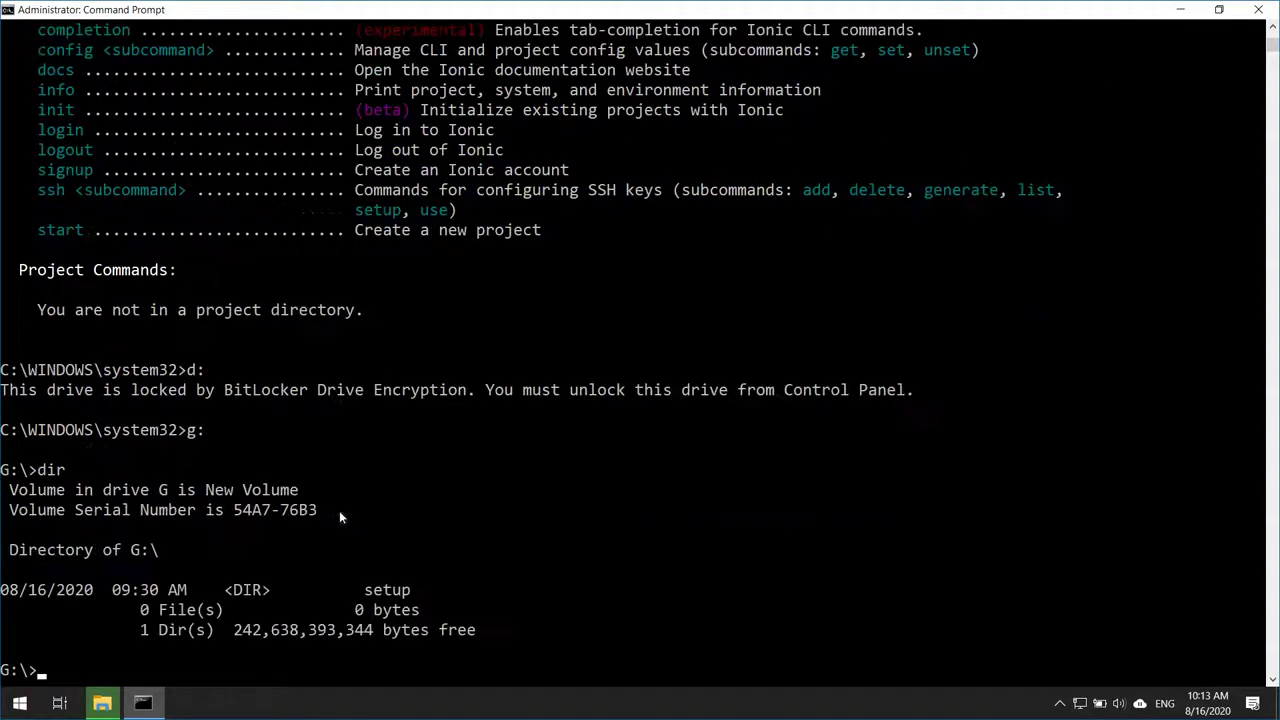
click(367, 590)
click(423, 609)
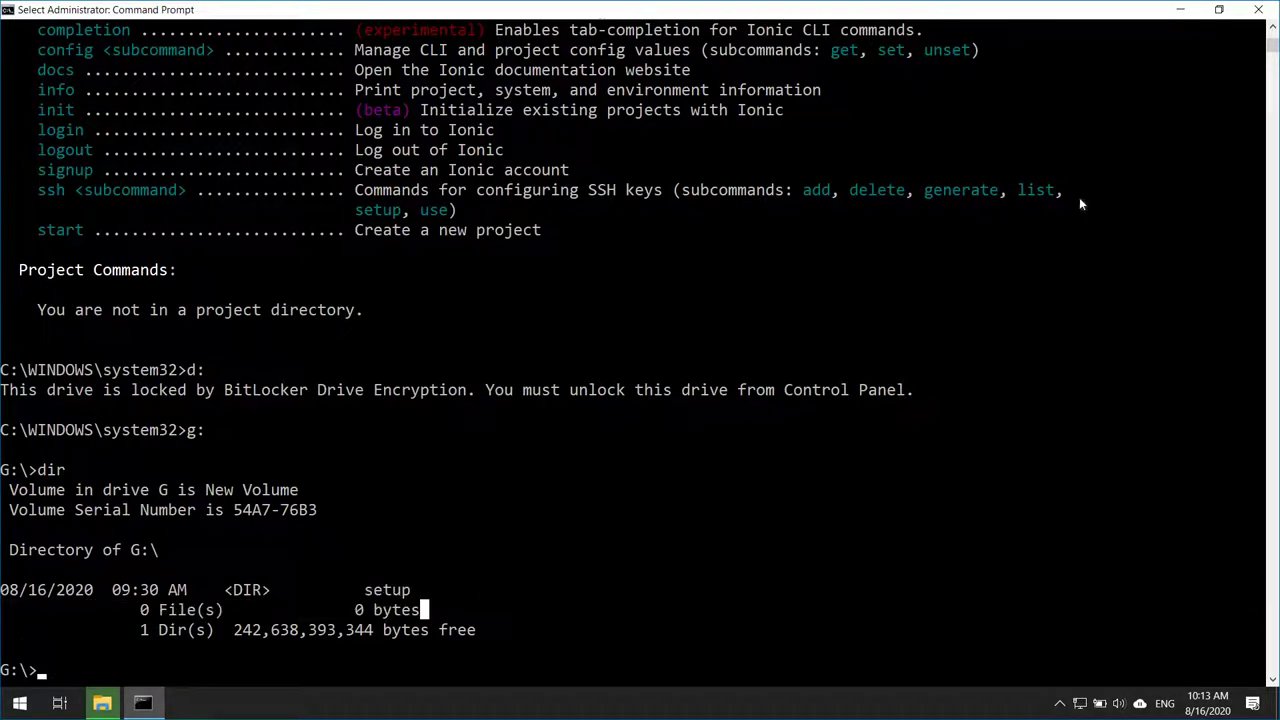
Switch to File Explorer, open New Volume (G:), and create a folder there named workspace.
key(super+d)
double_click(30, 198)
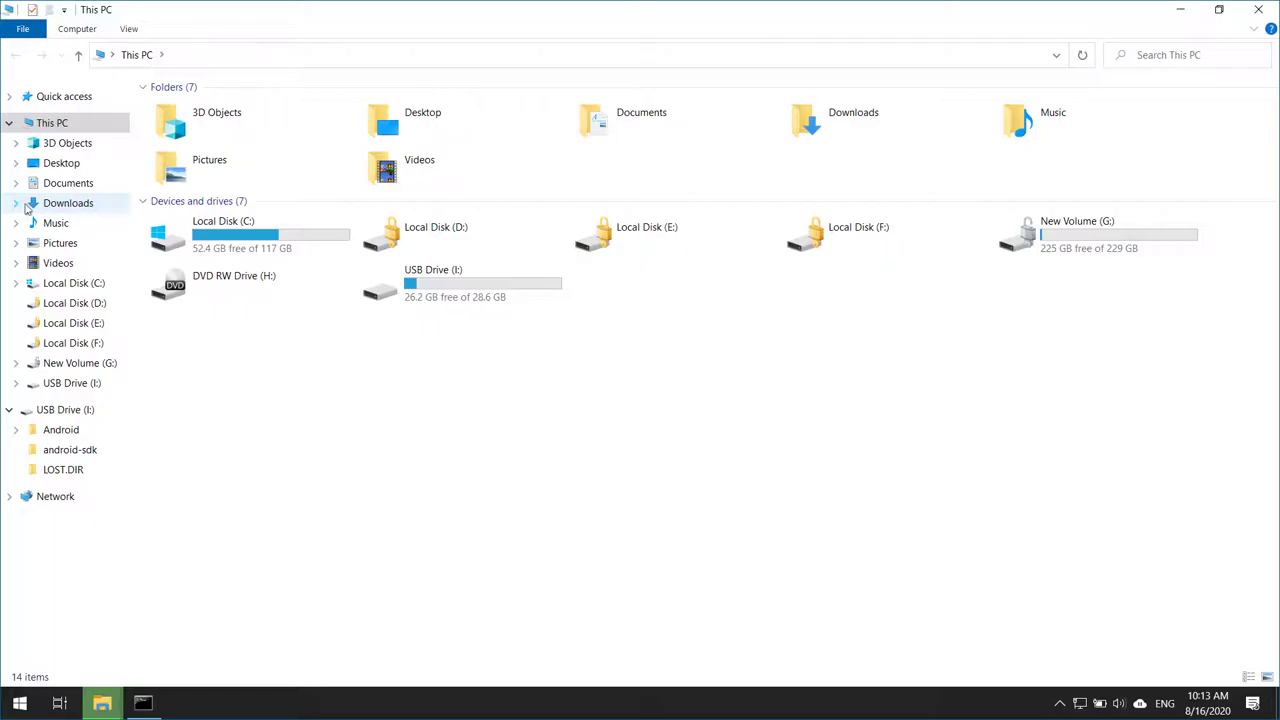
click(1057, 238)
double_click(1057, 238)
right_click(381, 293)
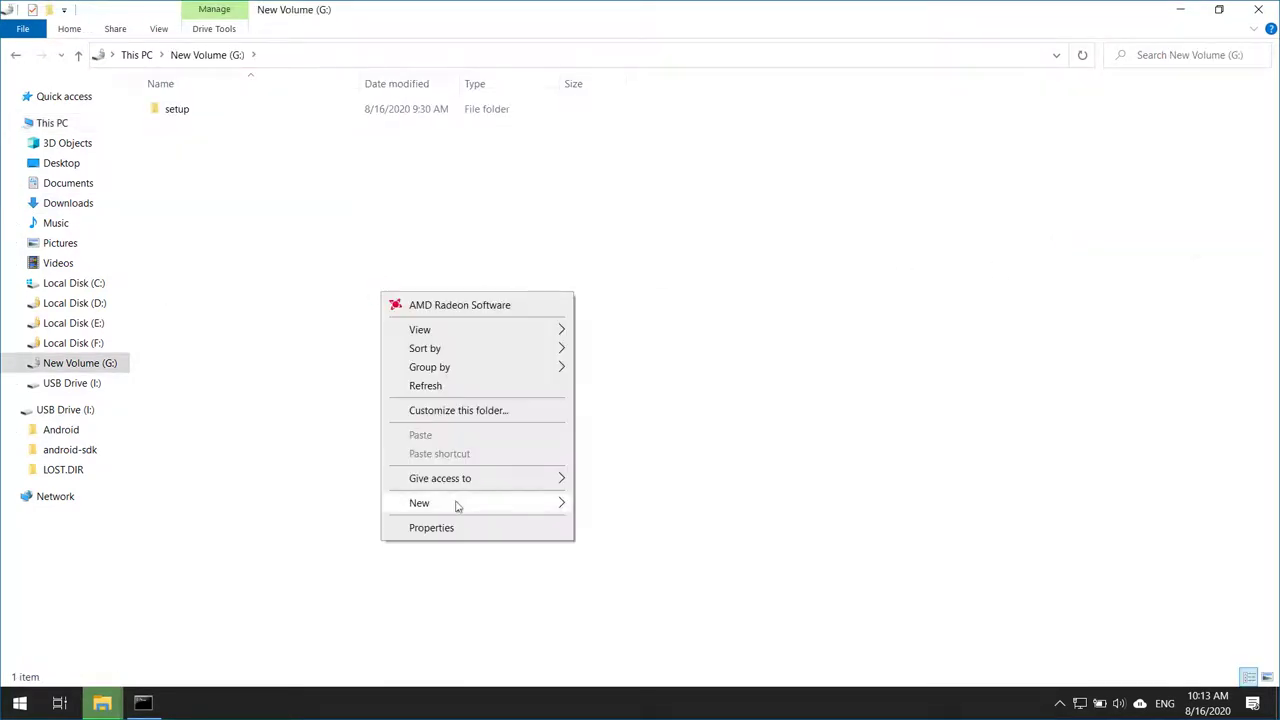
mouse_move(560, 508)
click(601, 507)
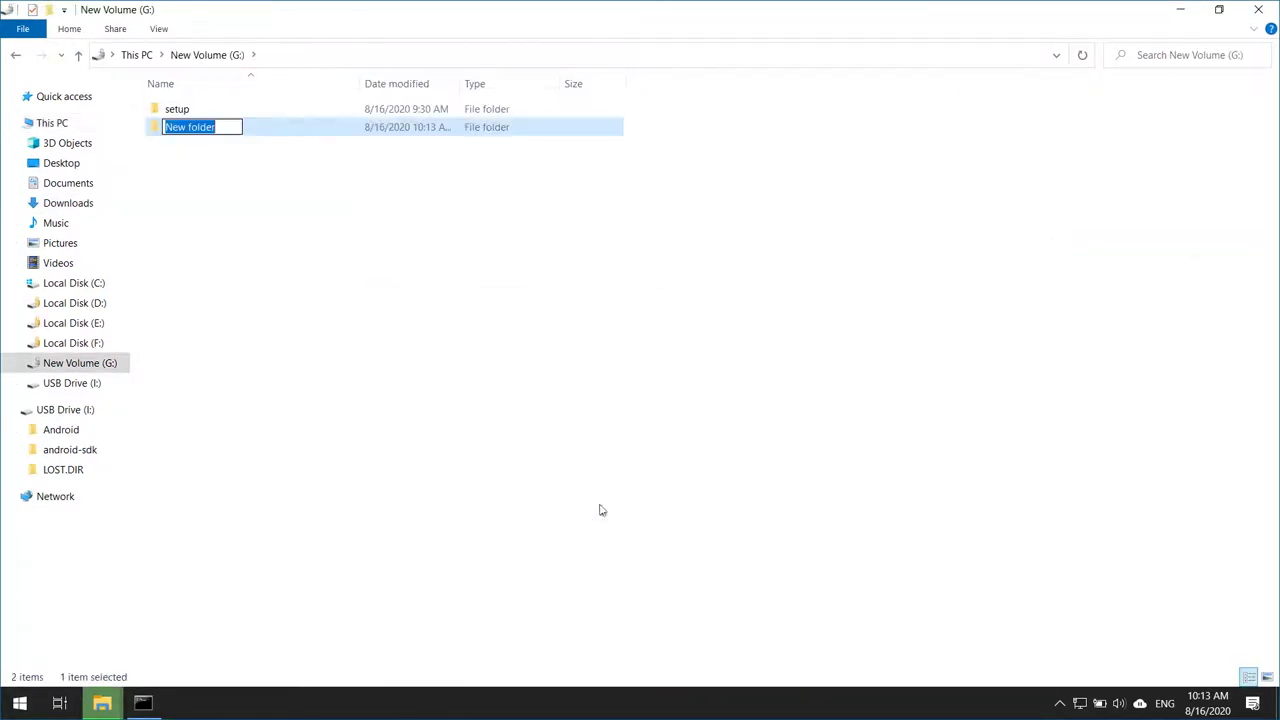
text(w)
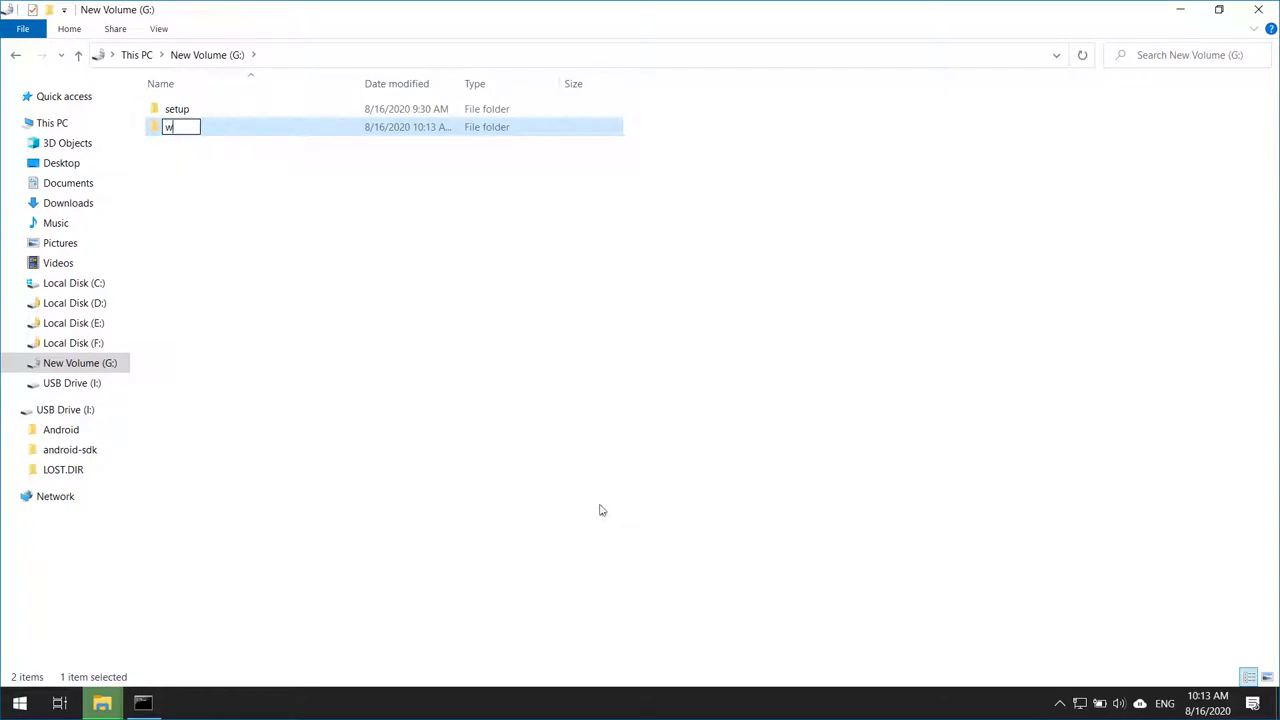
text(orkspace)
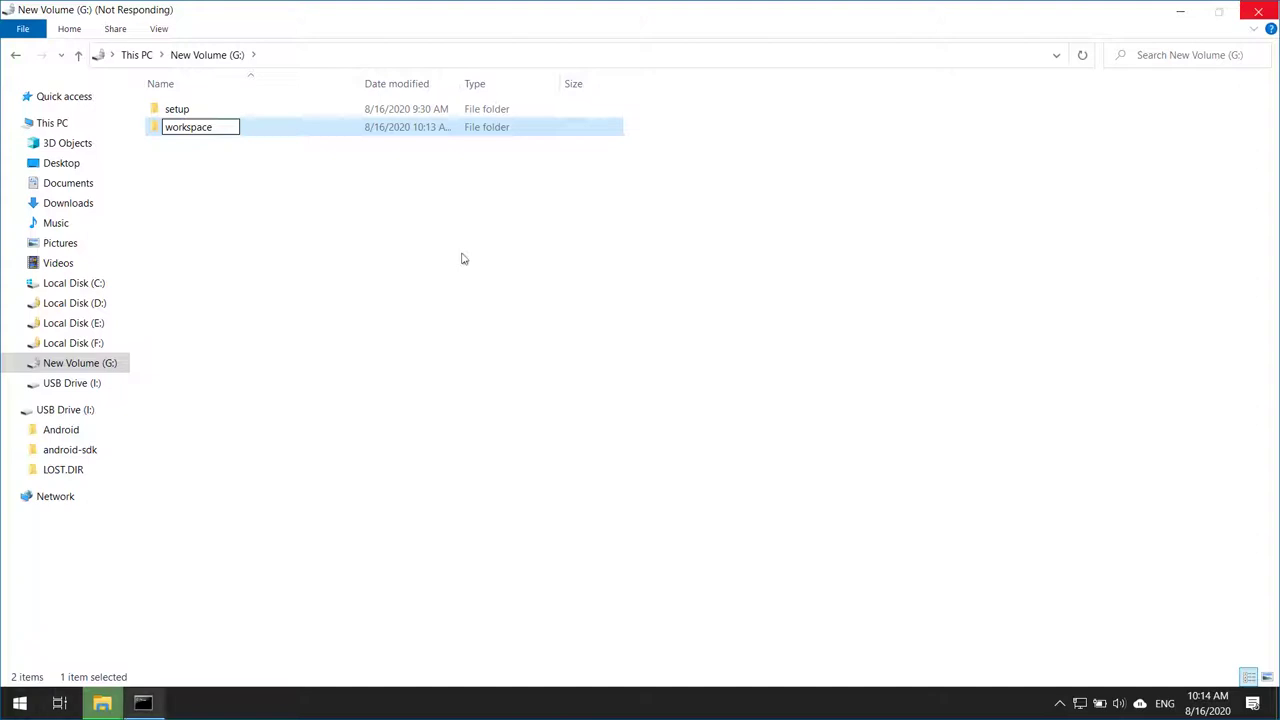
Return to Command Prompt, list drive G again with dir, and change into the workspace folder.
key(alt+Tab)
key(Escape)
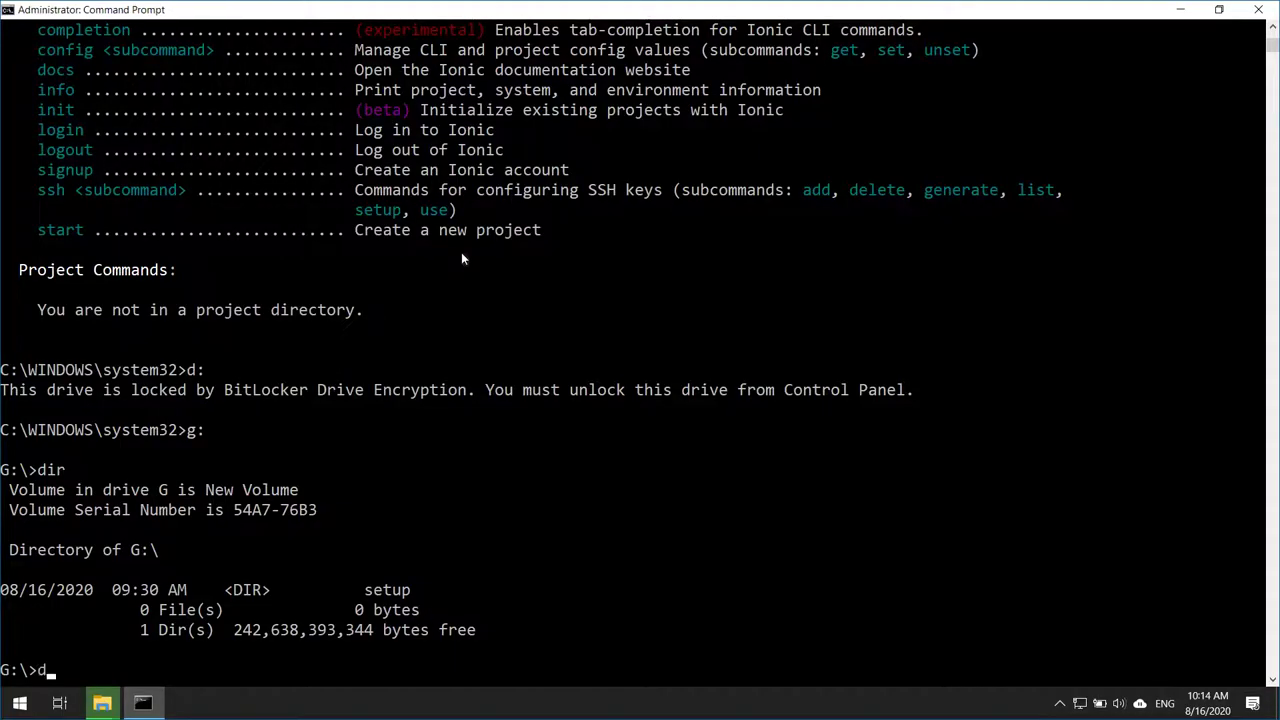
text(dir)
key(Return)
text(cd w)
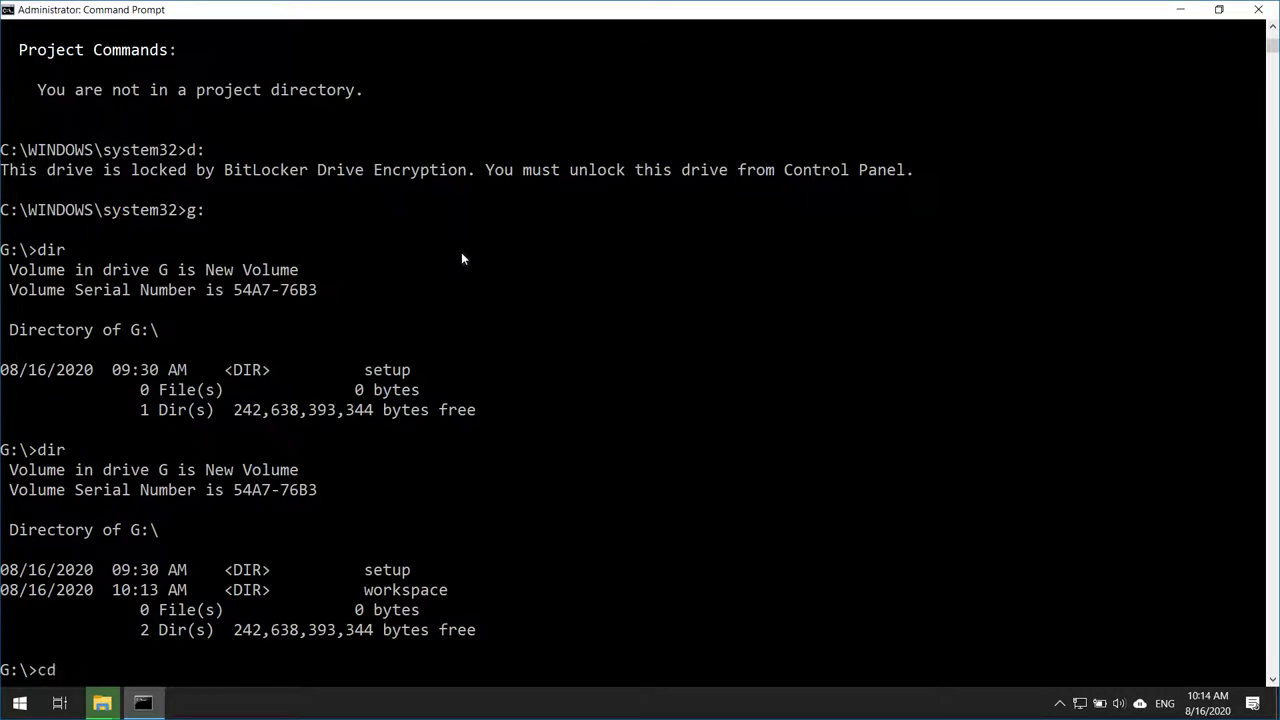
key(Tab)
key(Return)
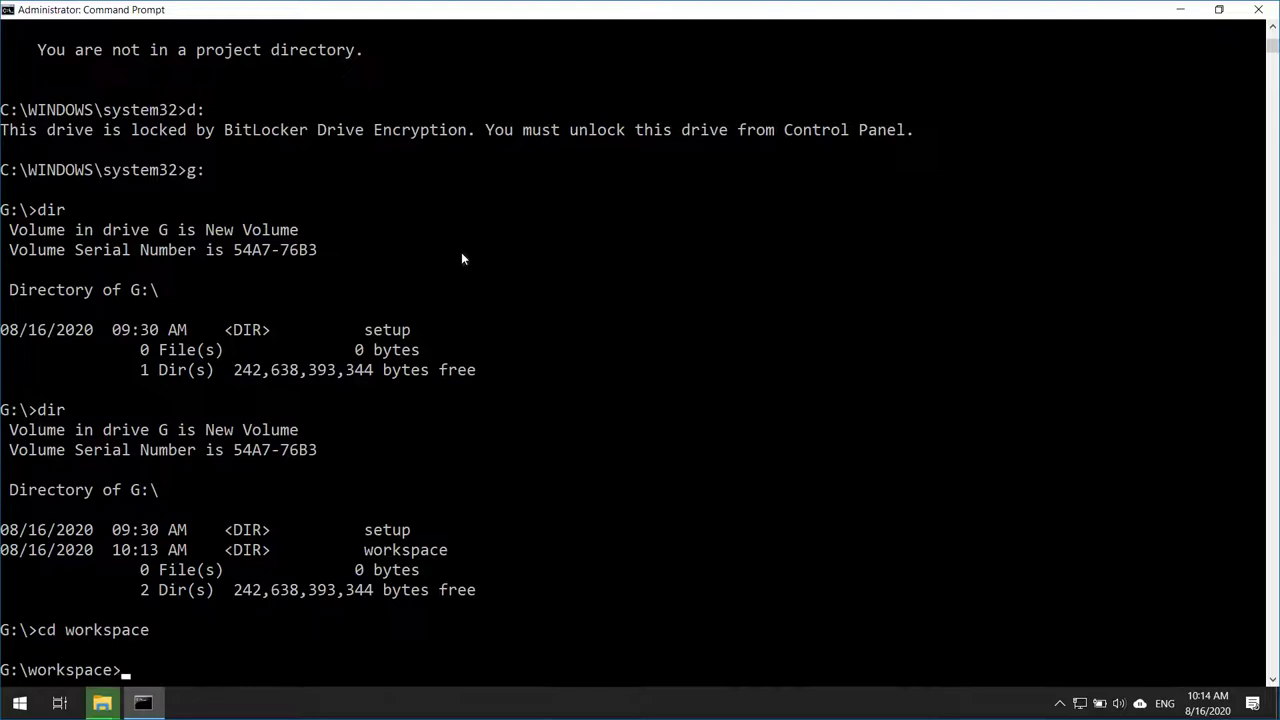
Start a new project with ionic start, naming it testApp and choosing the Angular framework.
text(ionic start)
key(Return)
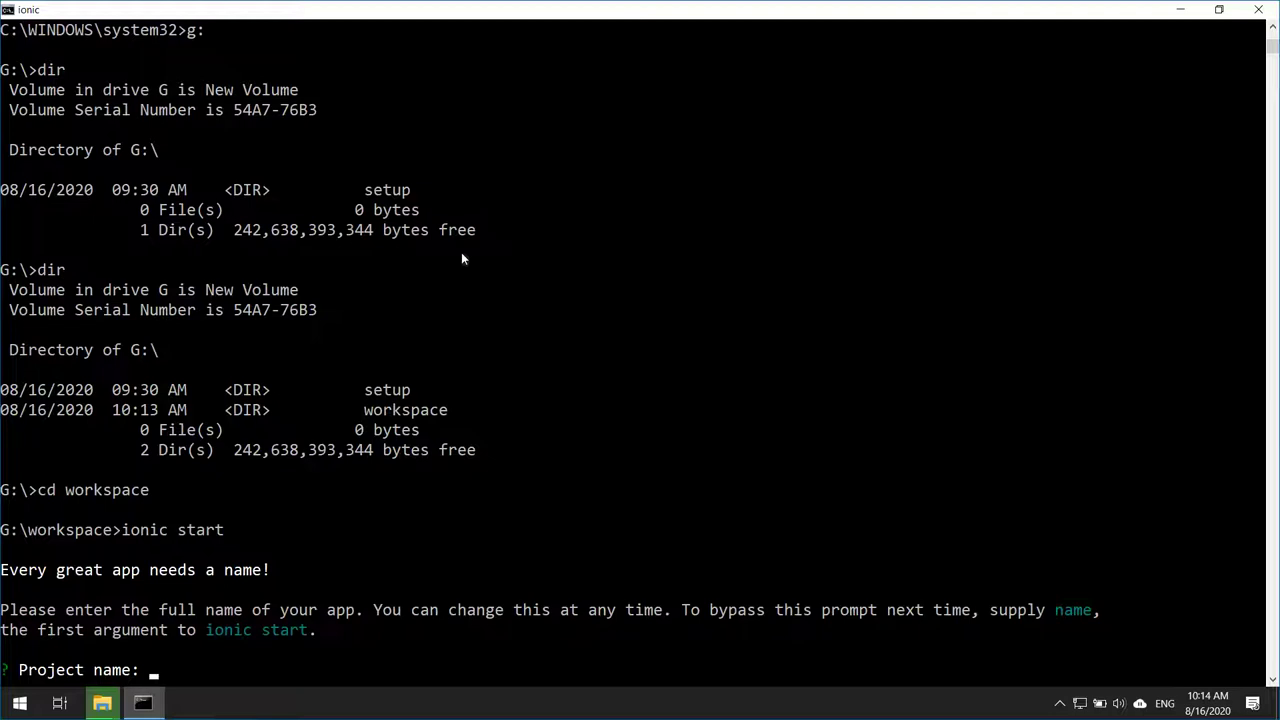
text(testApp)
key(Return)
key(Down)
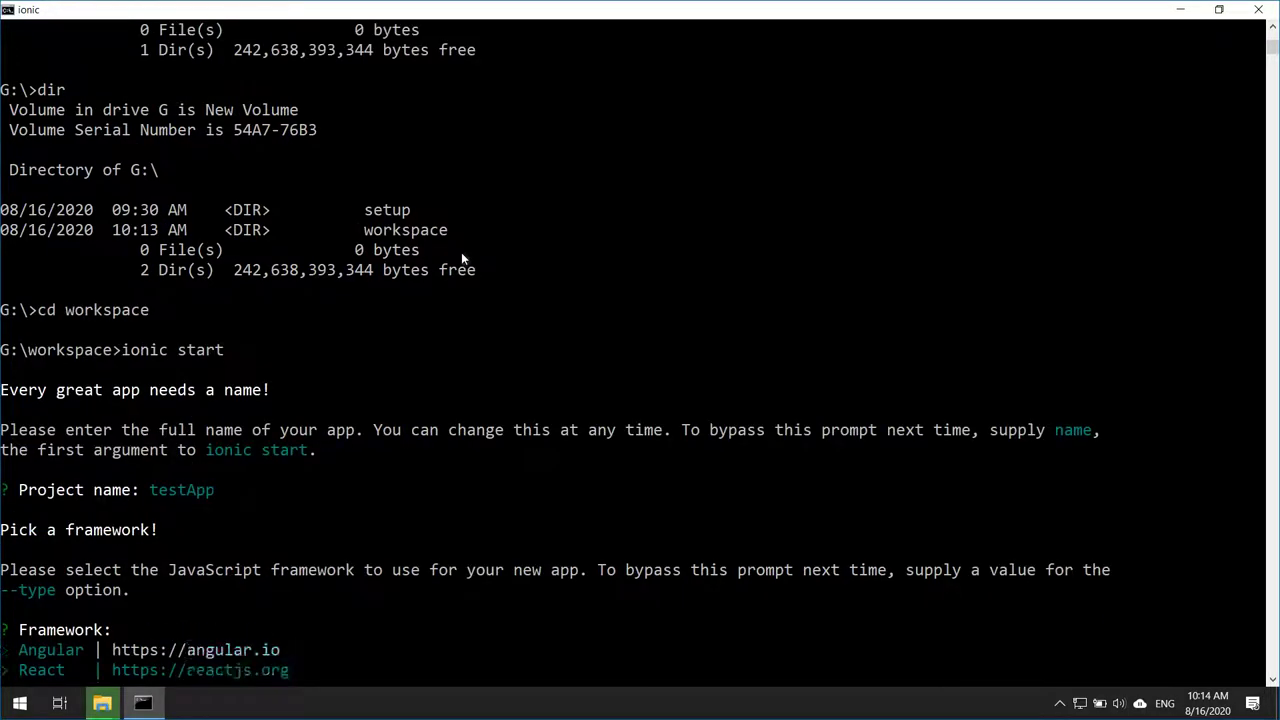
key(Up)
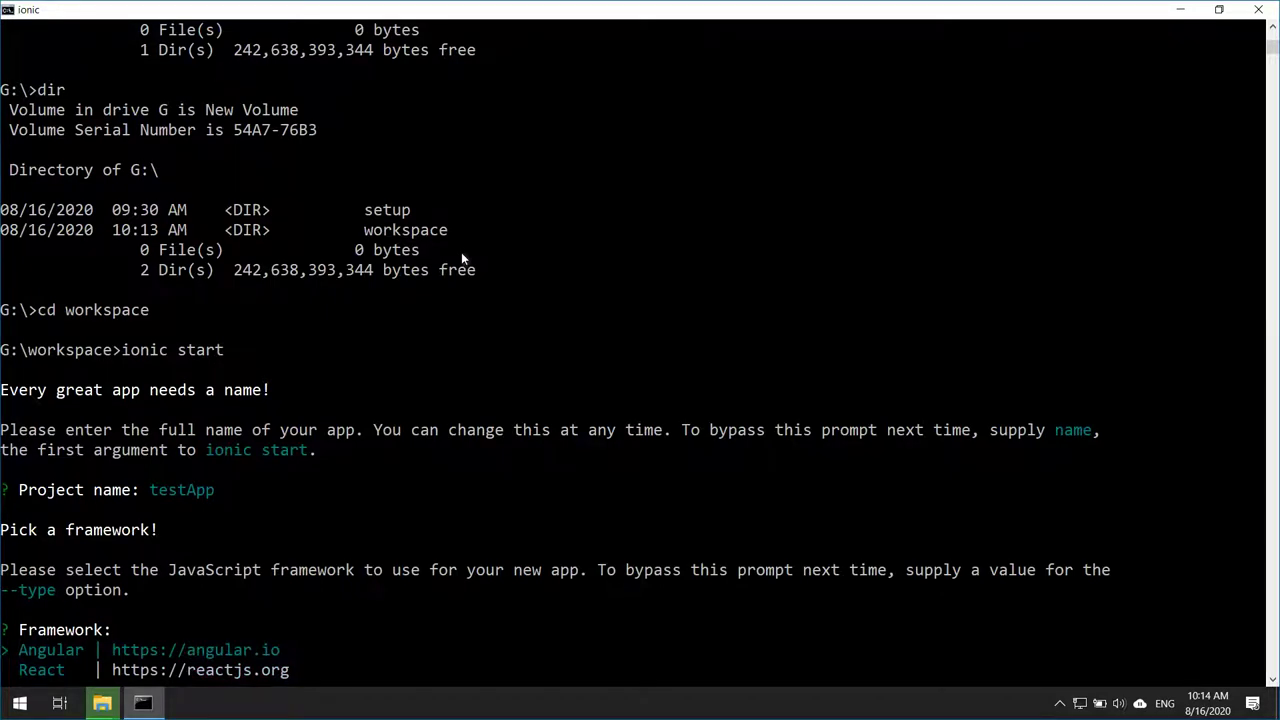
key(Return)
Examine the available starter templates and their descriptions, highlighting the tabs, sidemenu and blank entries.
key(Down)
key(Down)
key(Down)
key(Down)
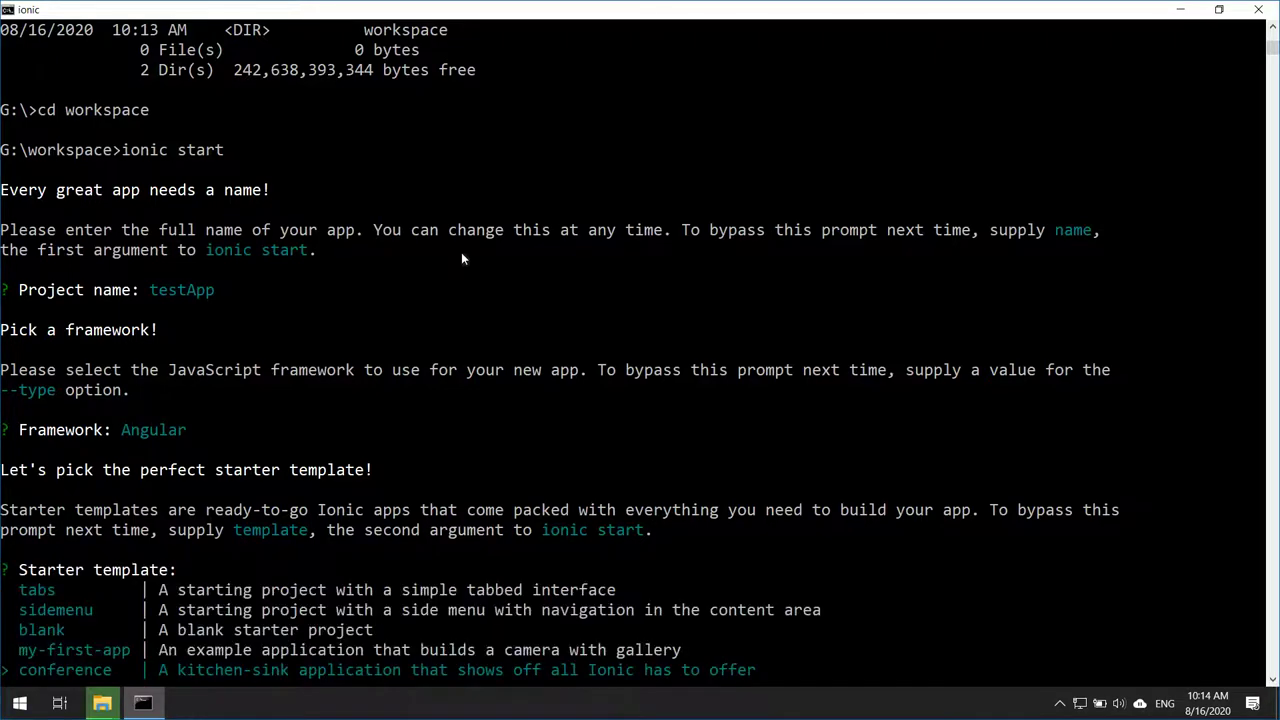
key(Up)
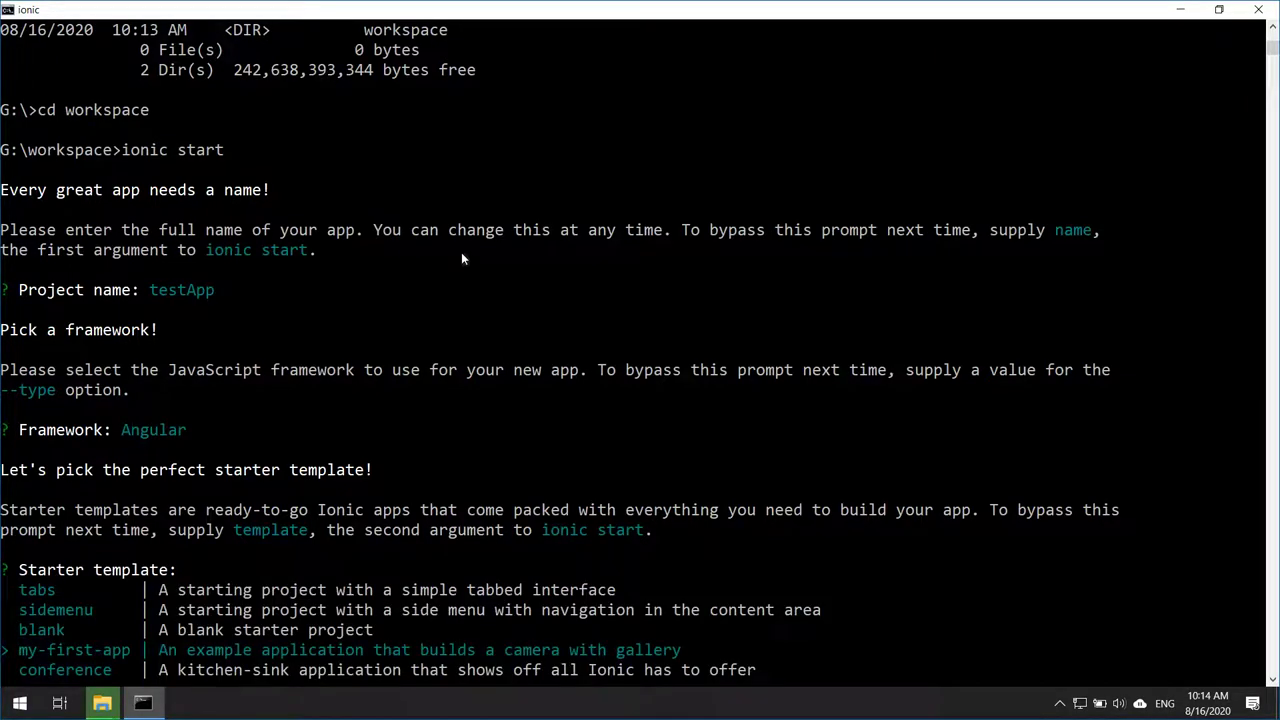
key(ctrl+m)
key(alt+Tab)
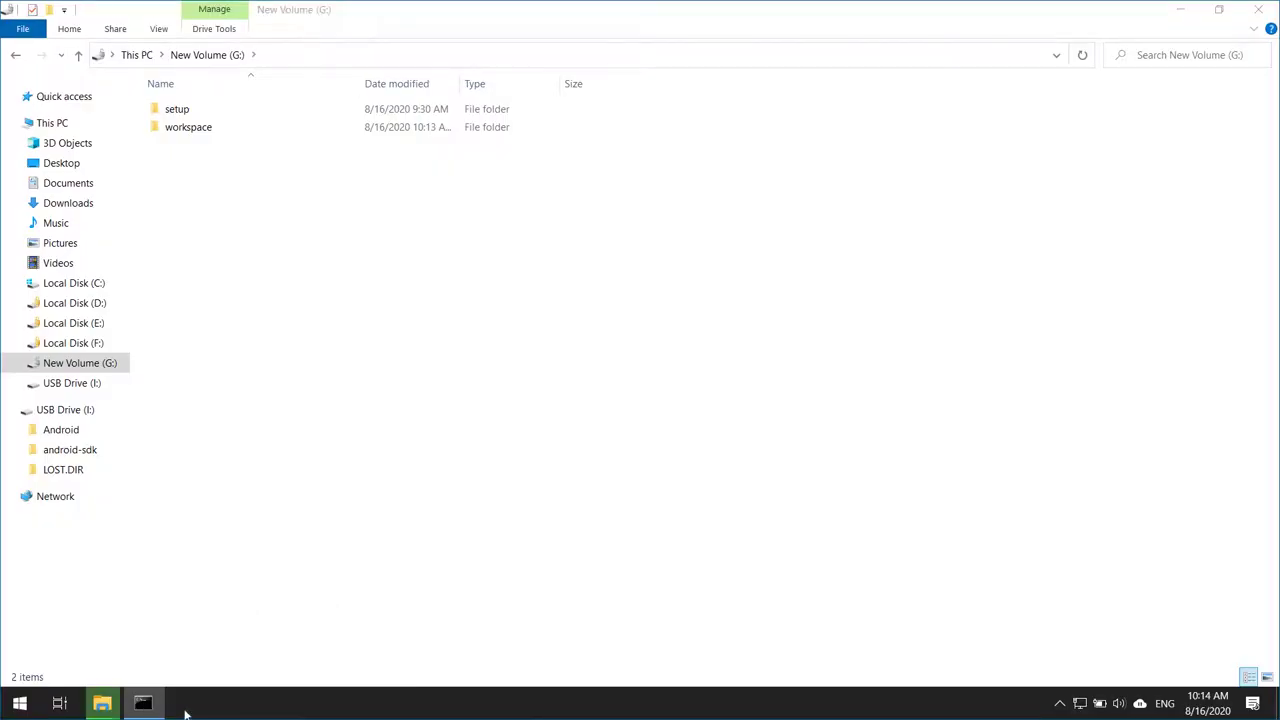
key(alt+Tab)
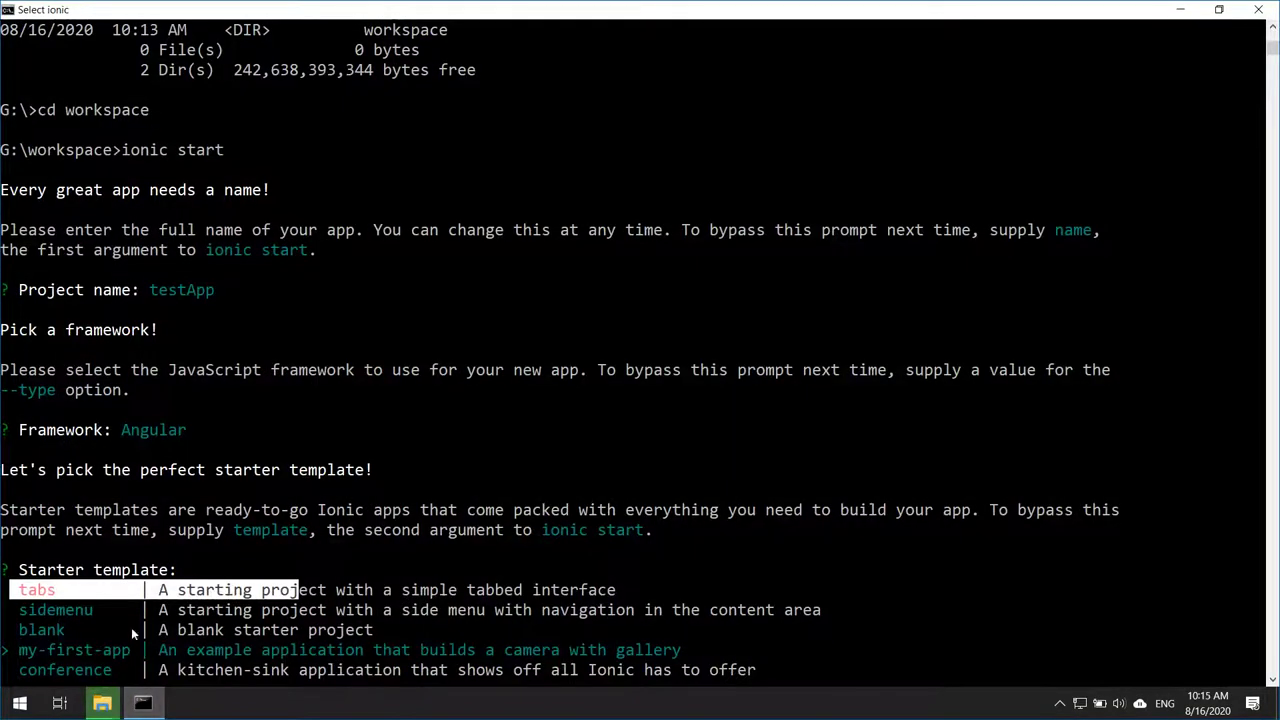
drag(20, 592, 680, 590)
drag(18, 612, 830, 612)
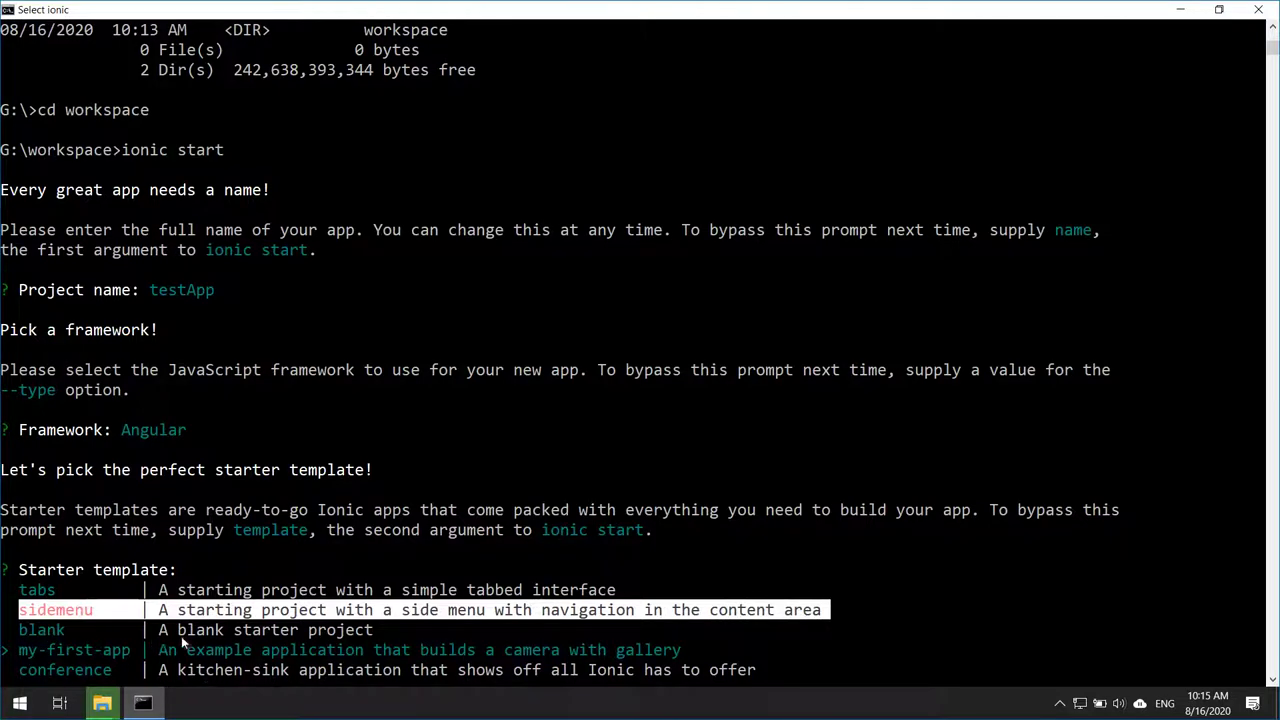
drag(181, 636, 368, 650)
click(196, 670)
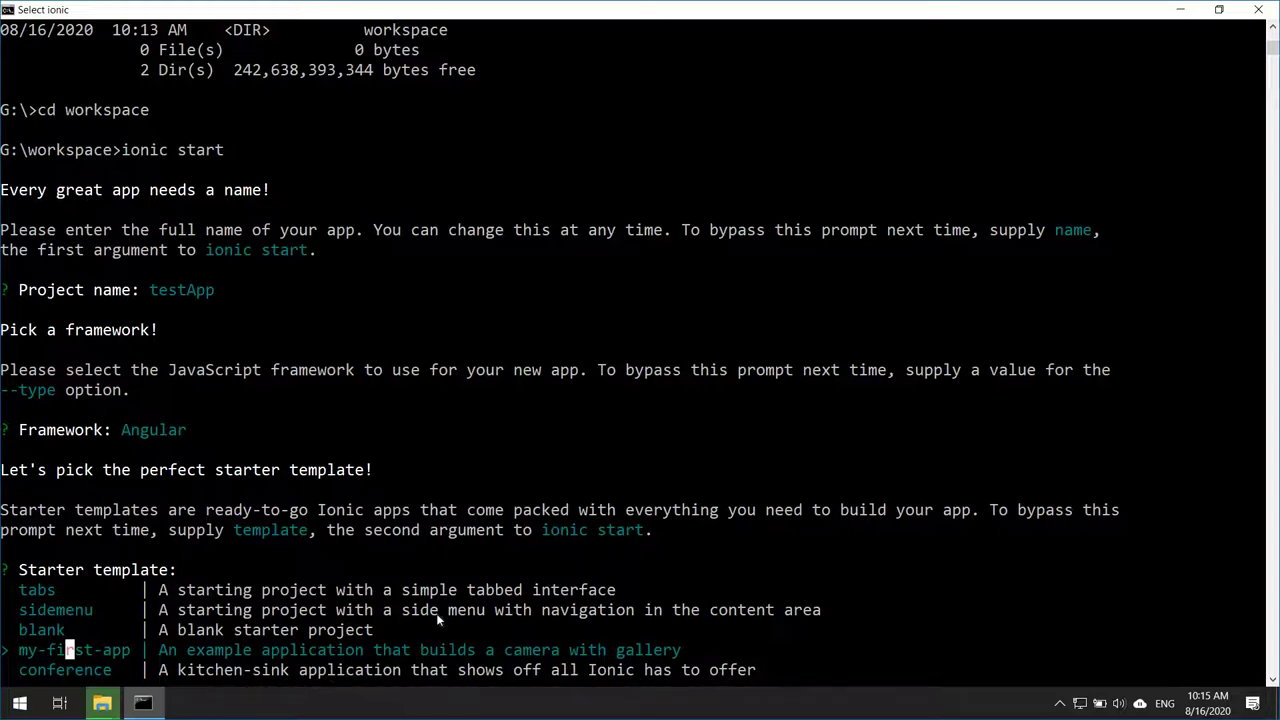
Choose the sidemenu starter template to generate the project and install its dependencies.
click(219, 610)
key(Up)
key(Up)
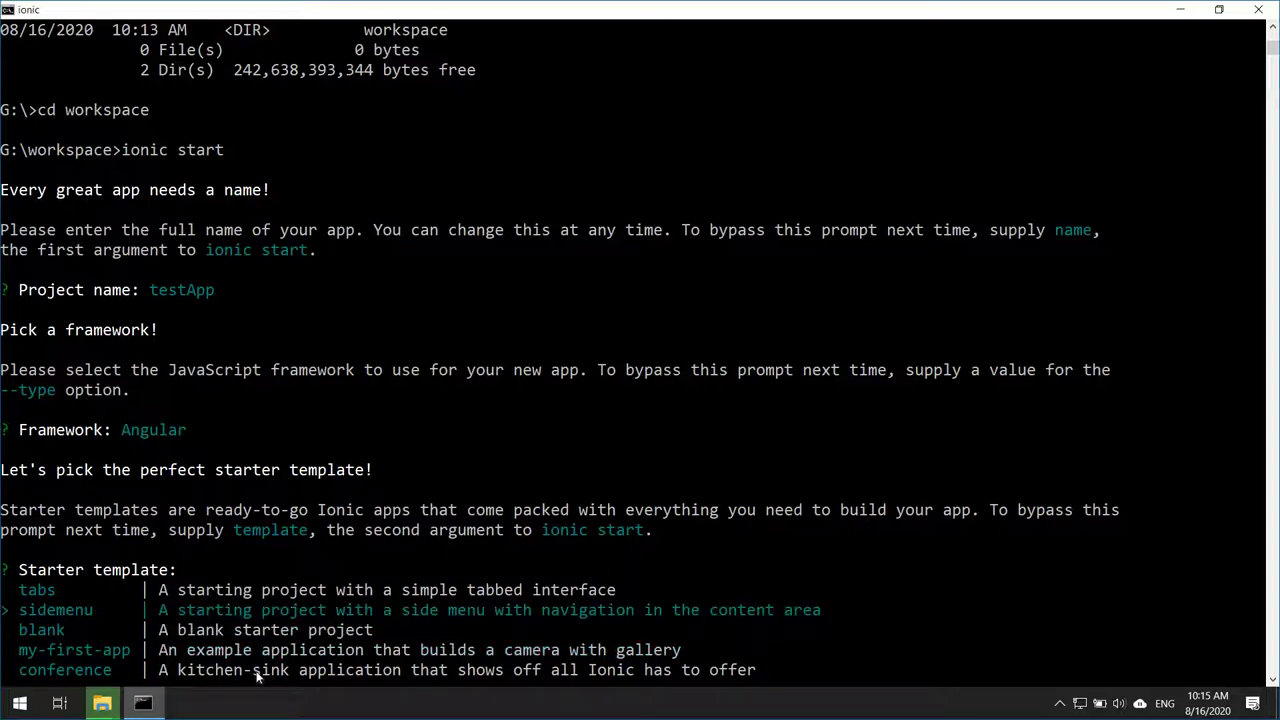
key(Return)
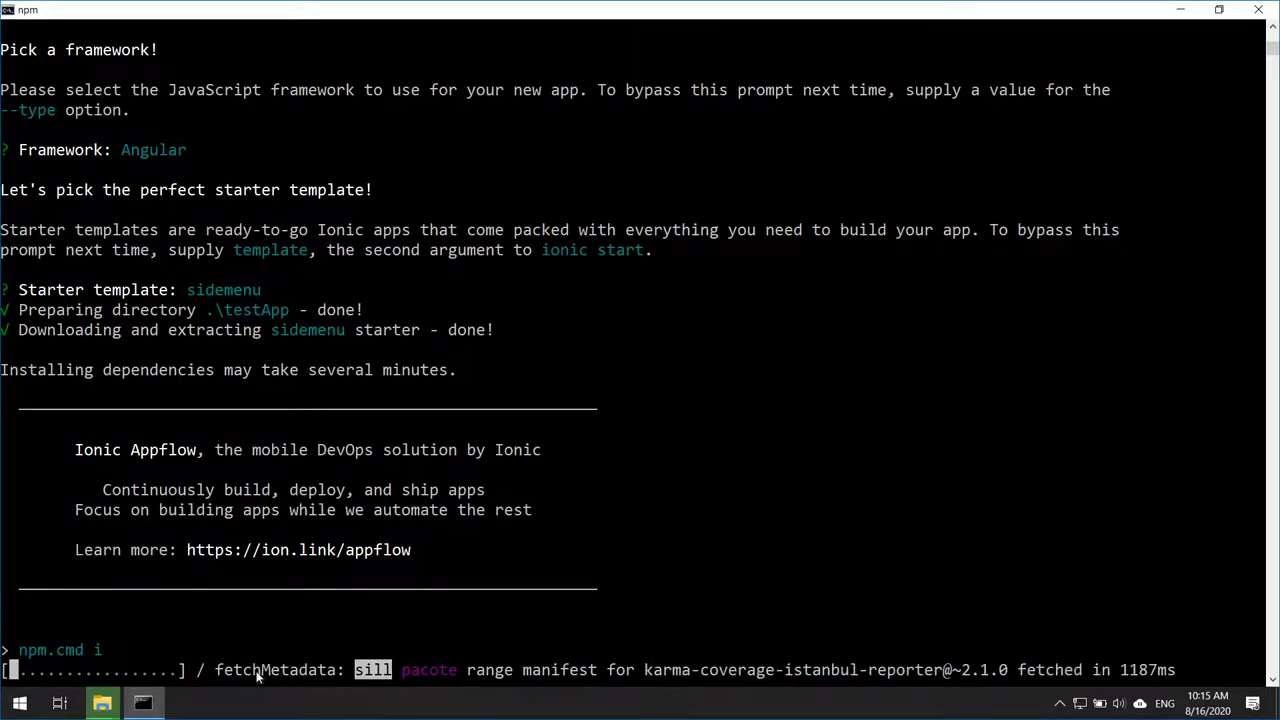
scroll(258, 591, down, 2)
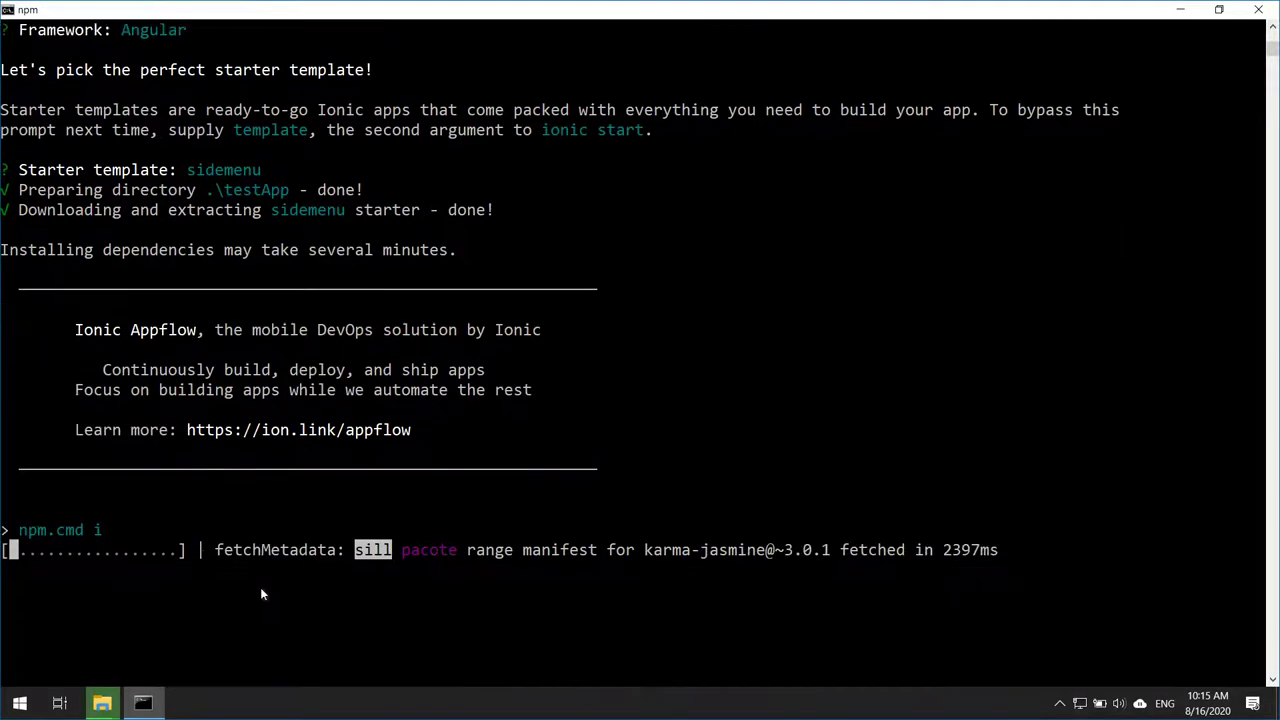
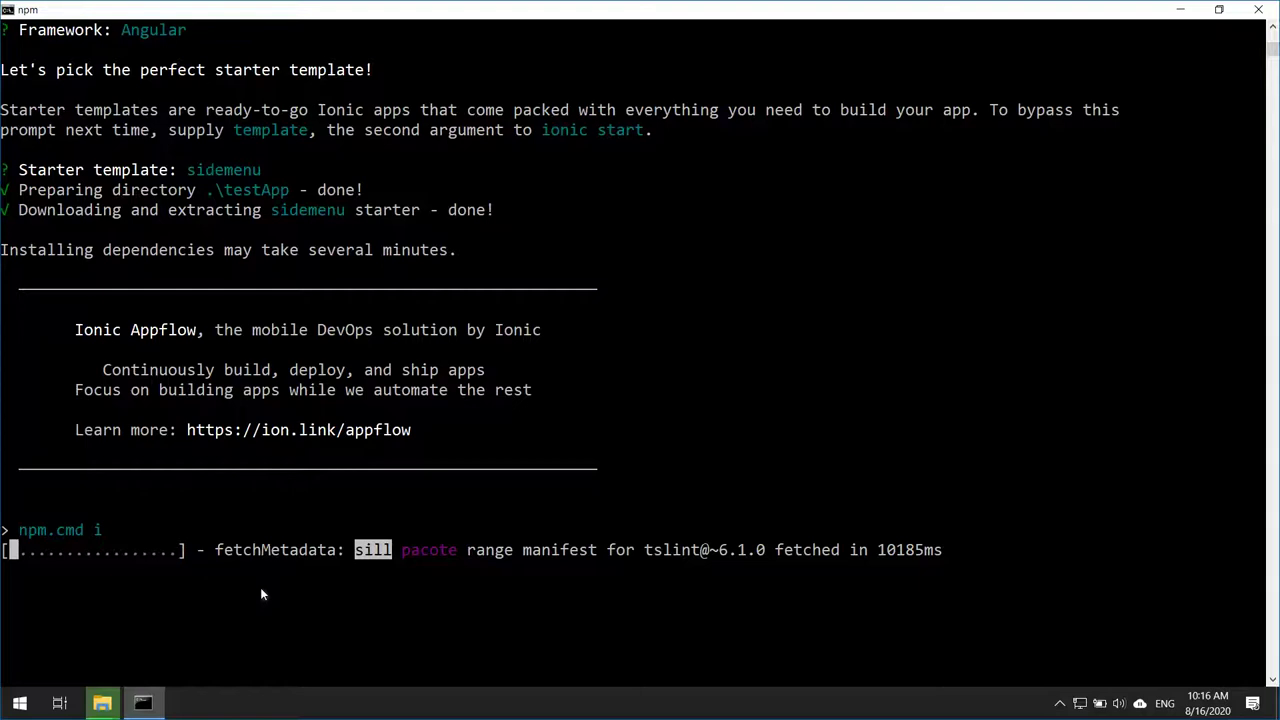
drag(270, 609, 282, 594)
key(Escape)
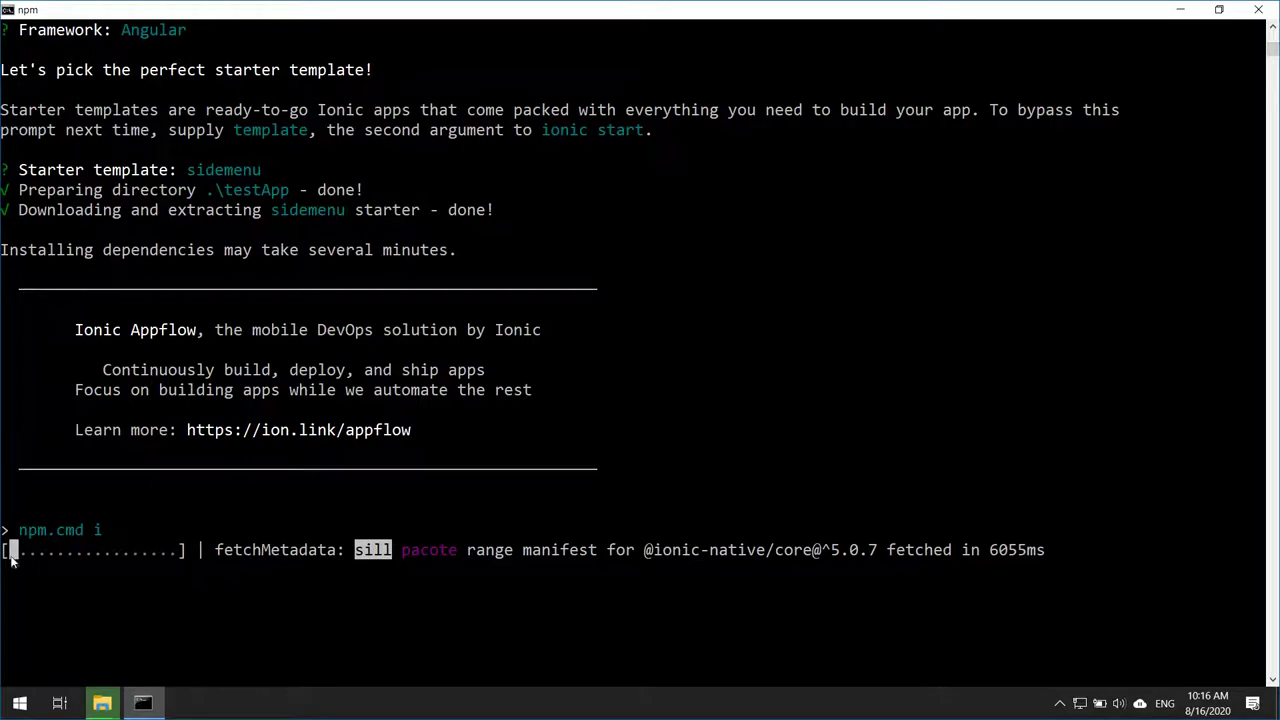
drag(12, 558, 178, 557)
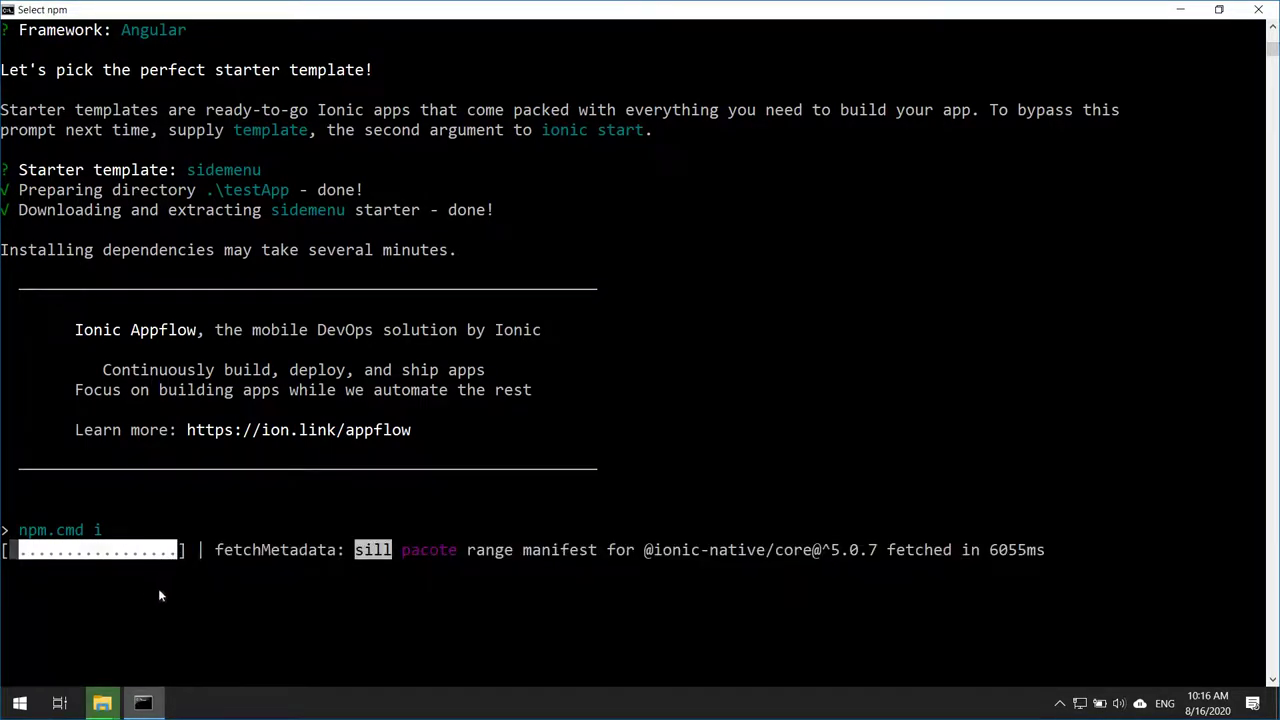
Leave the terminal and copy the full path of the gradle-6.6 folder inside the setup folder on drive G.
click(1177, 11)
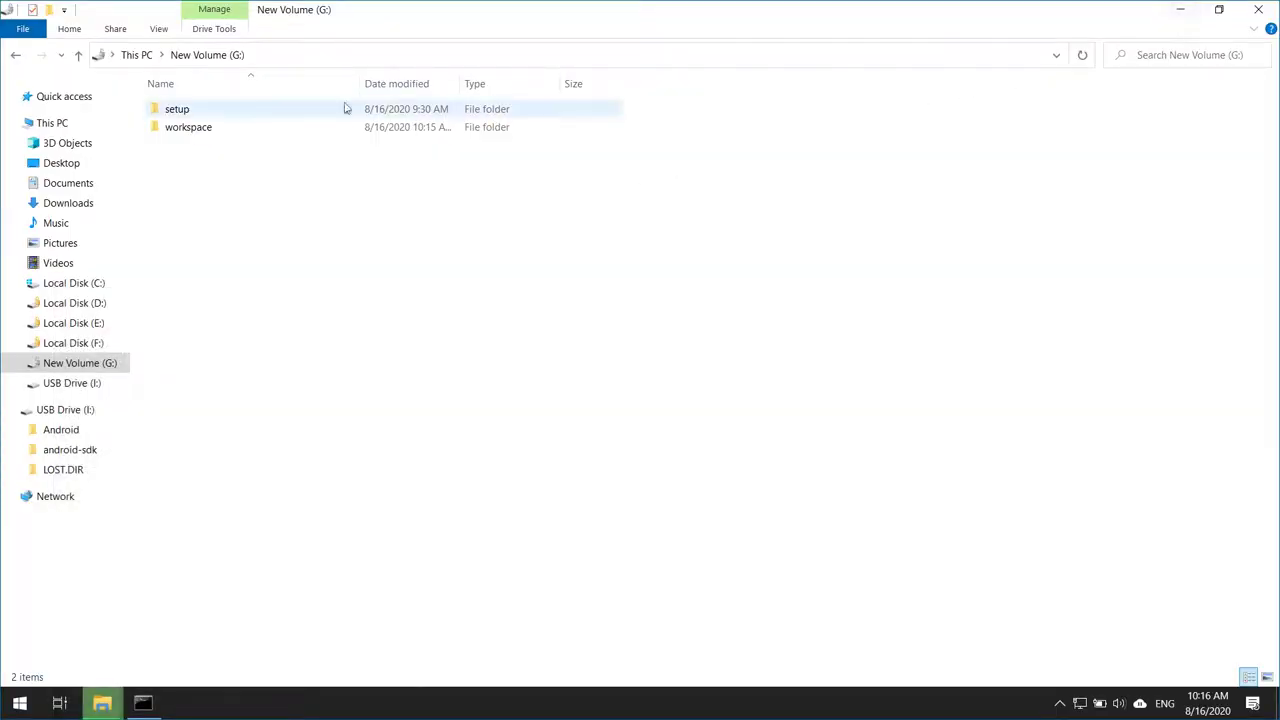
double_click(231, 116)
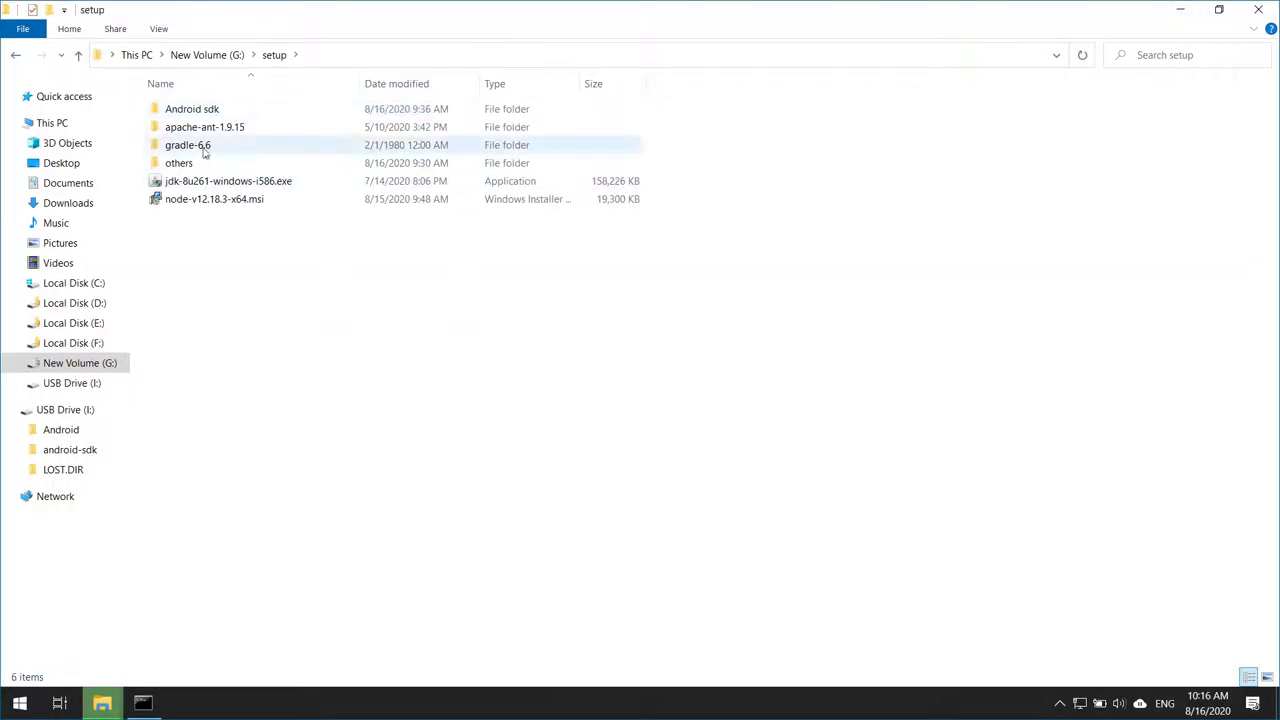
double_click(204, 143)
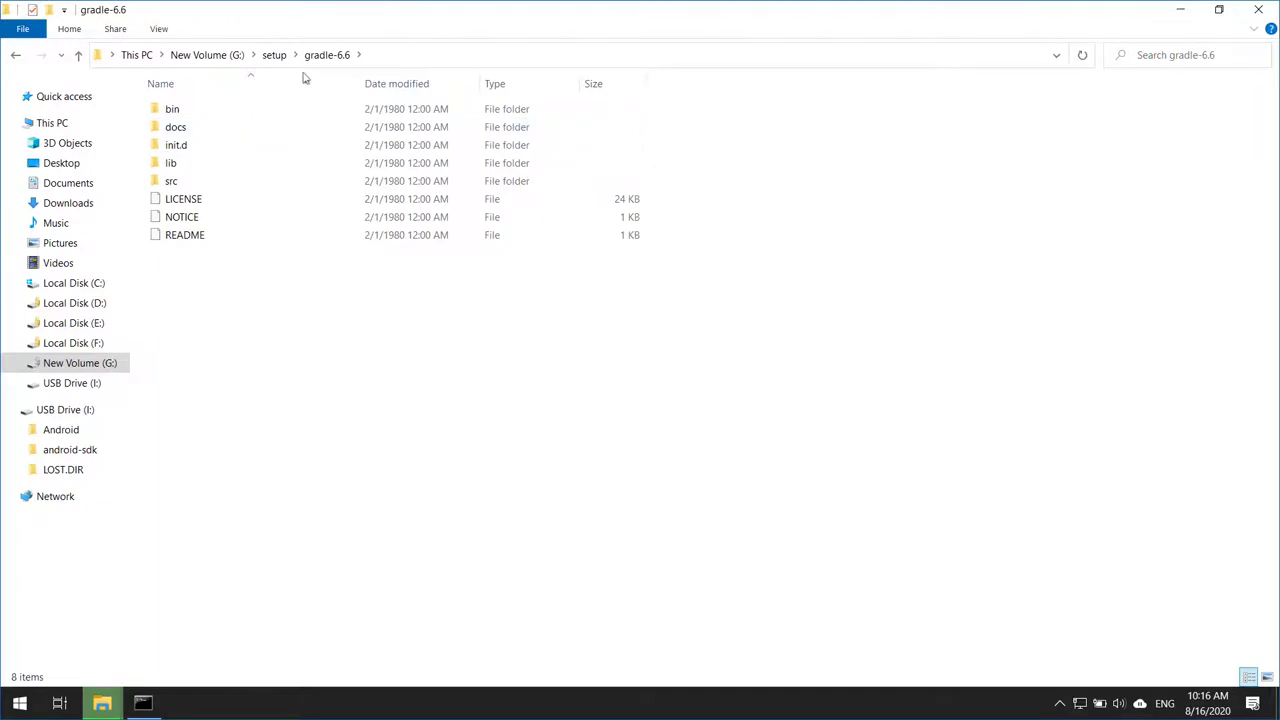
click(407, 55)
right_click(183, 58)
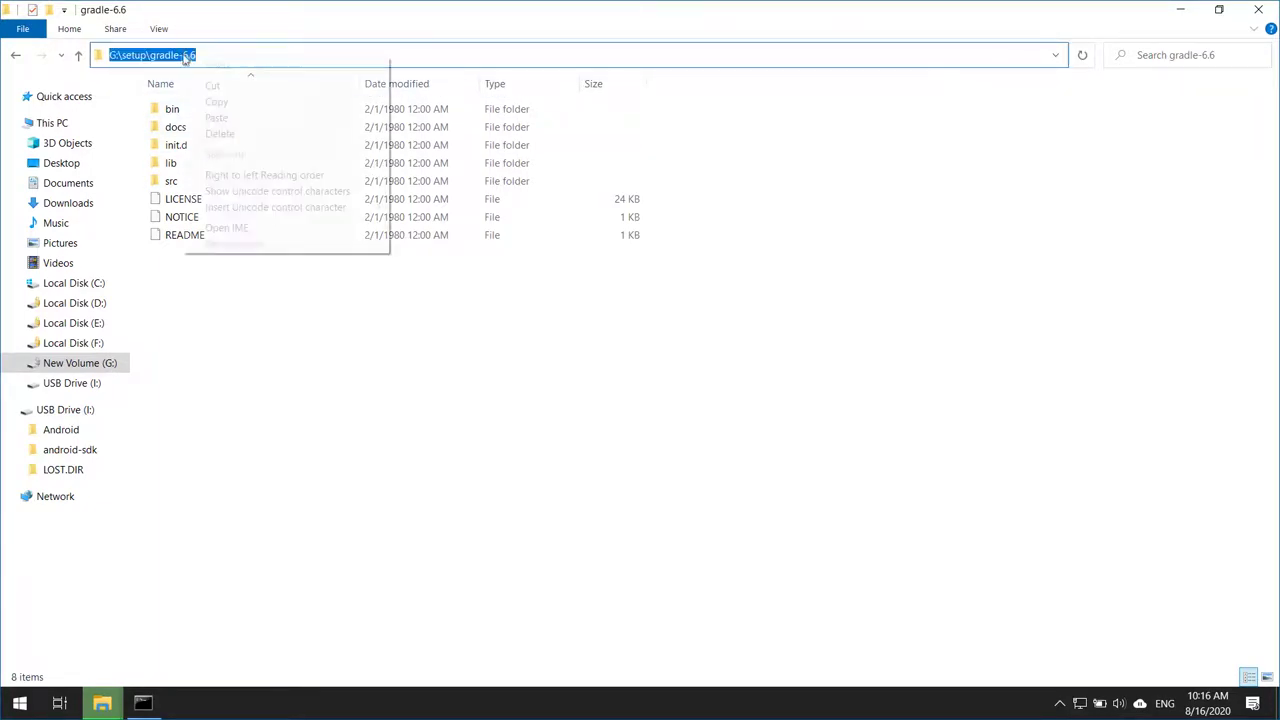
click(216, 103)
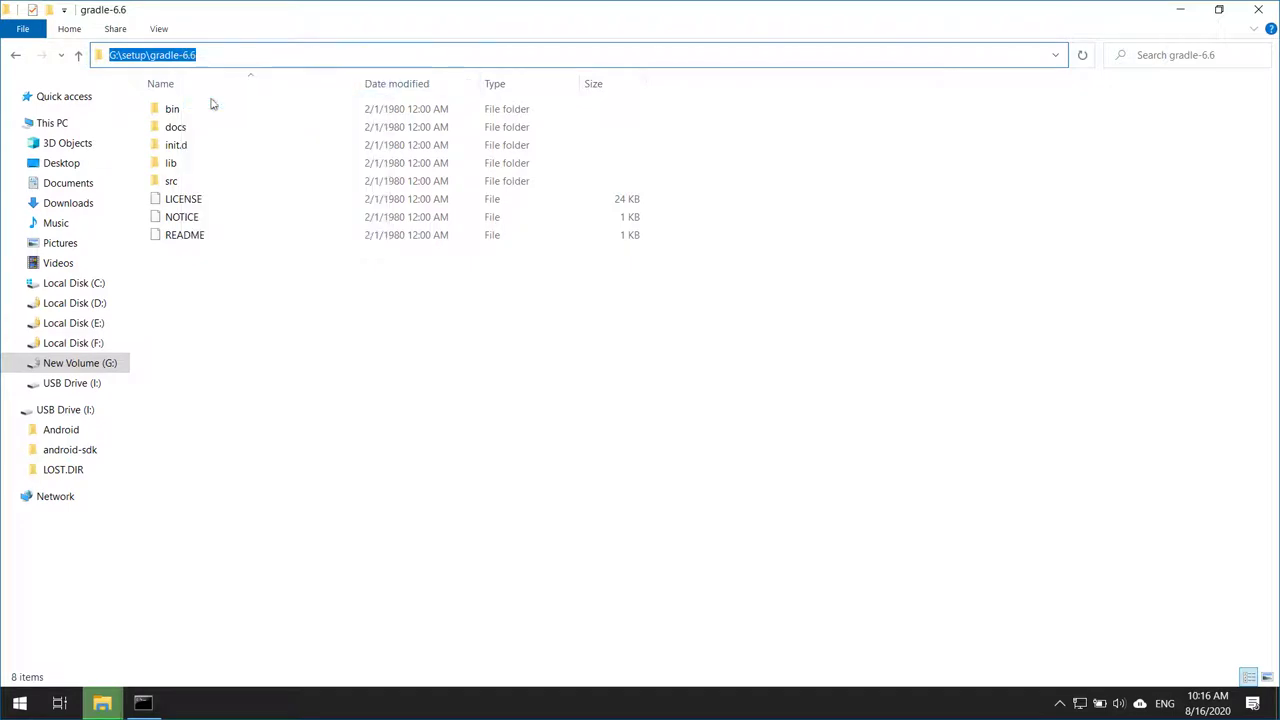
click(1184, 11)
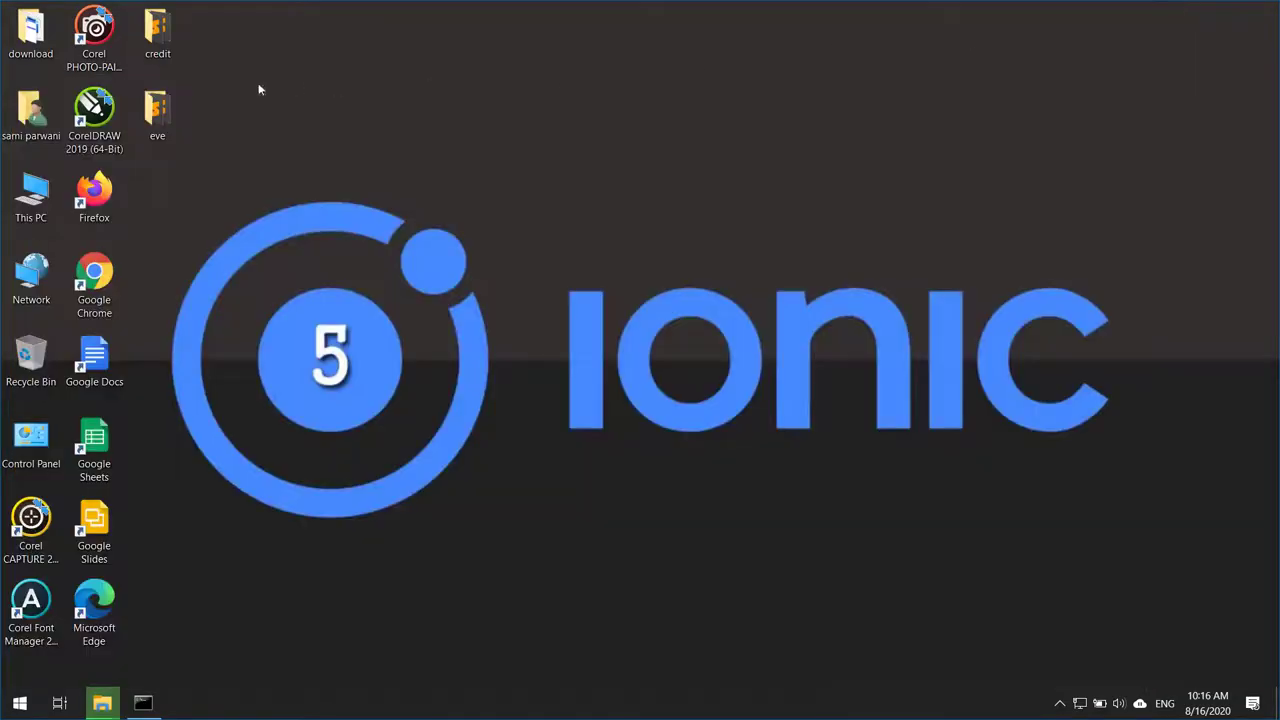
Open the Environment Variables settings from this computer's advanced system properties.
right_click(32, 201)
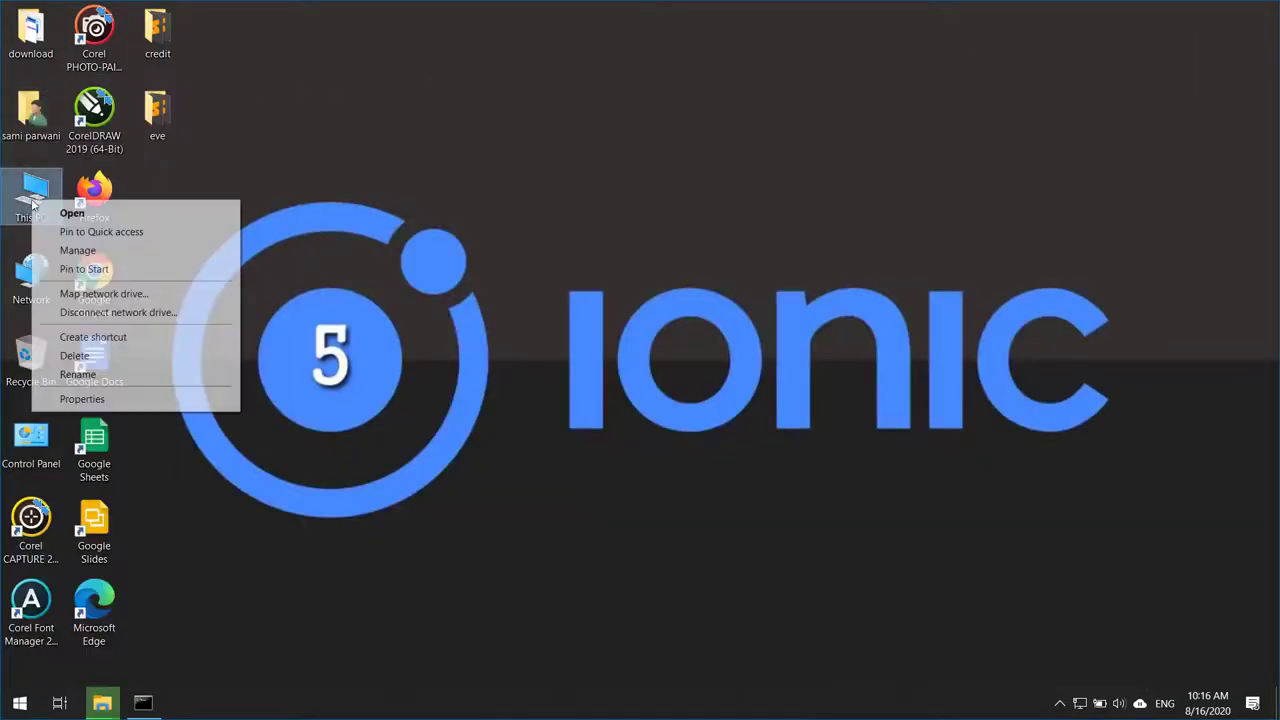
click(82, 399)
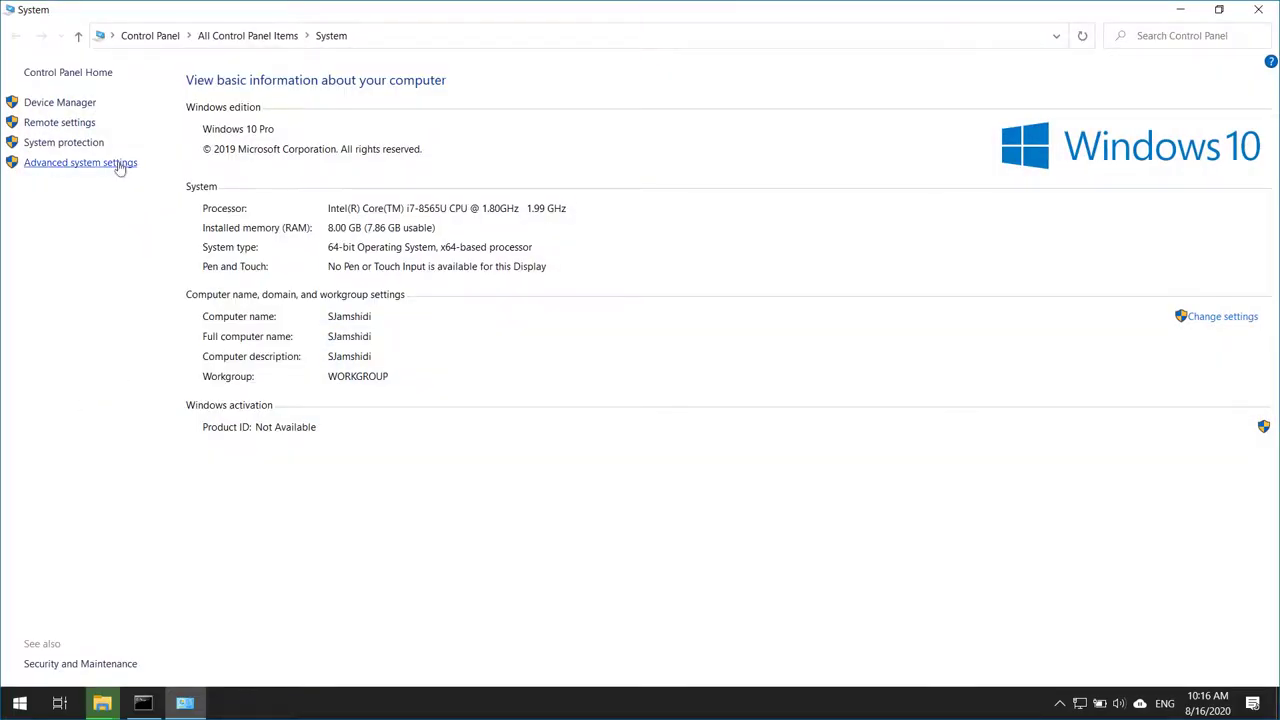
click(106, 166)
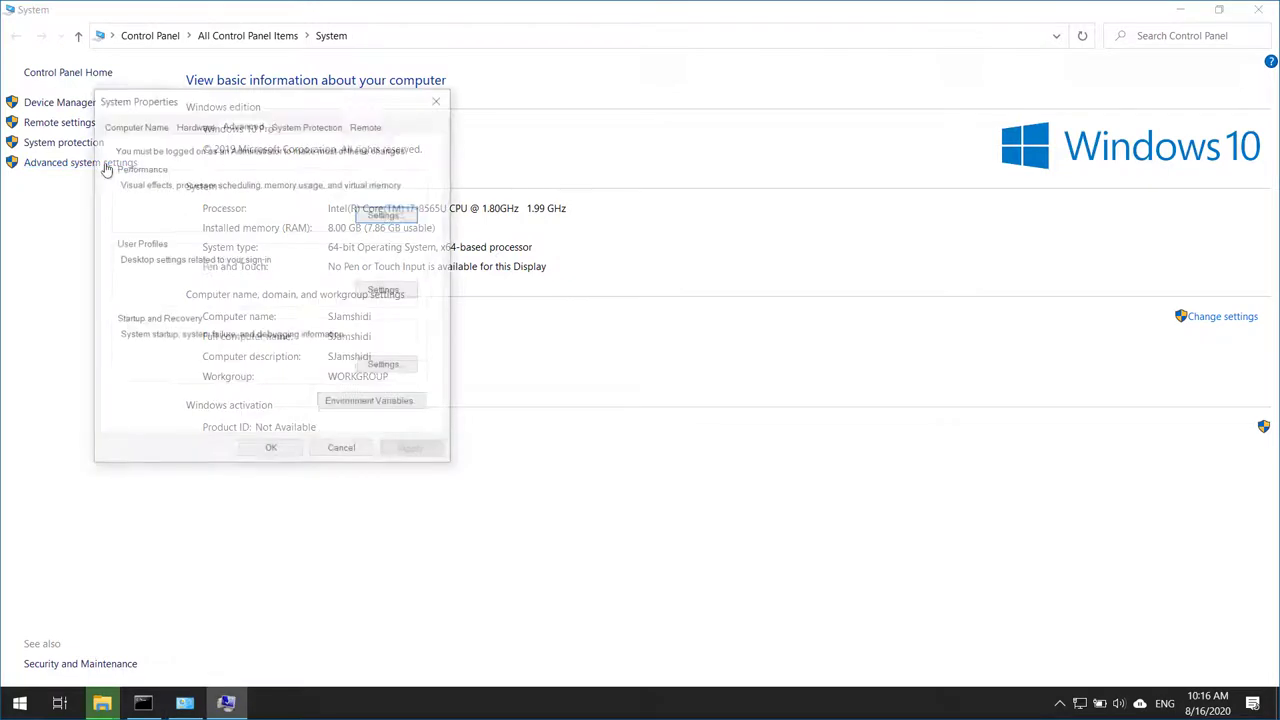
click(400, 405)
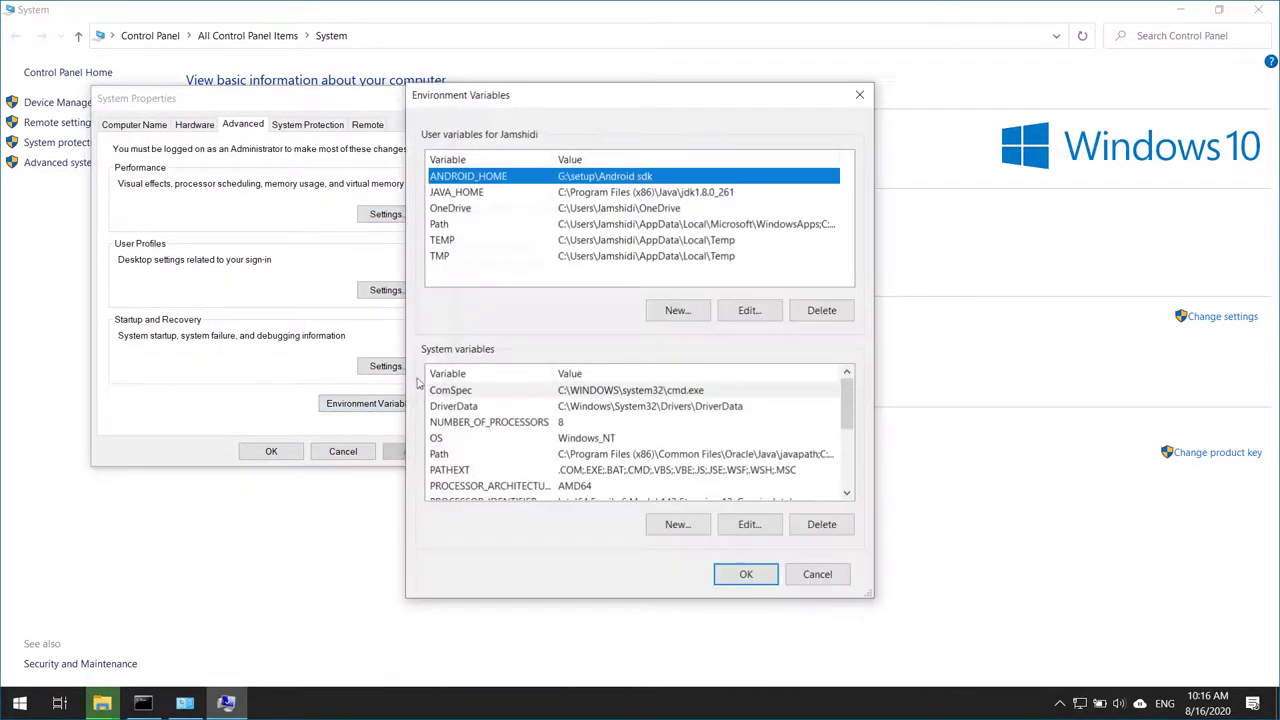
Create a user variable named GRADLE_HOME with the value G:\setup\gradle-6.6.
click(668, 311)
click(563, 355)
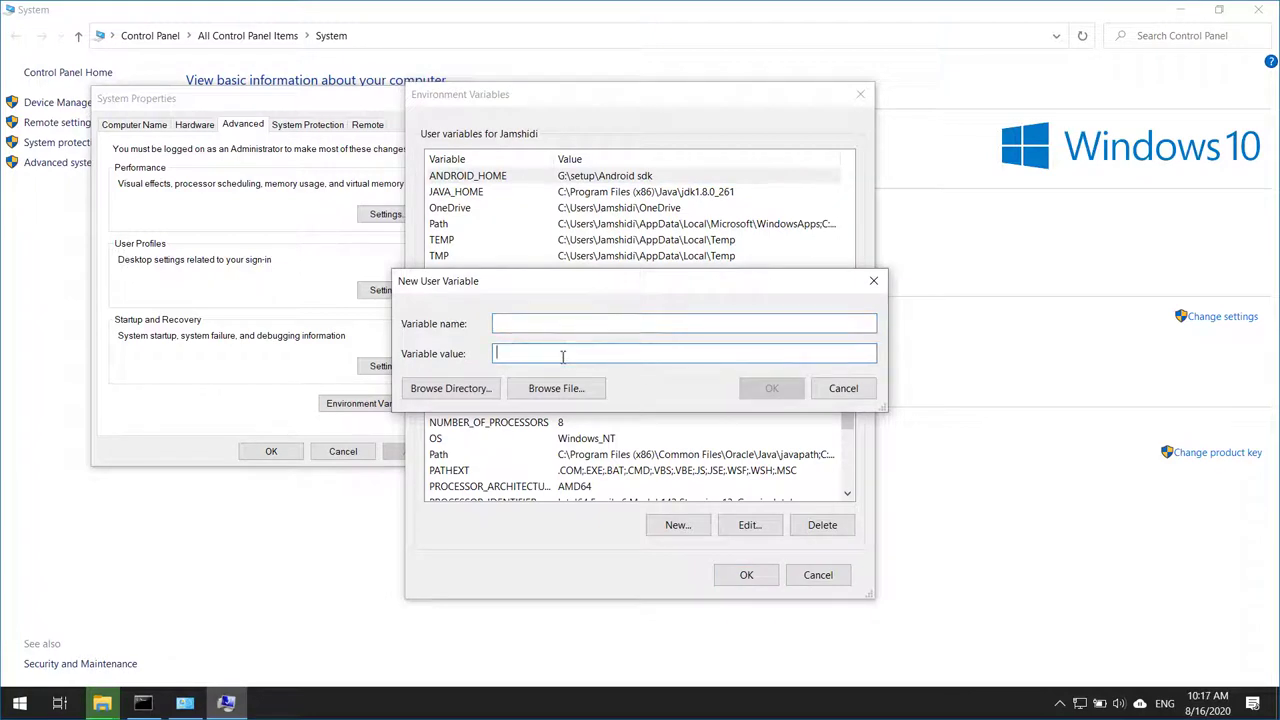
key(ctrl+v)
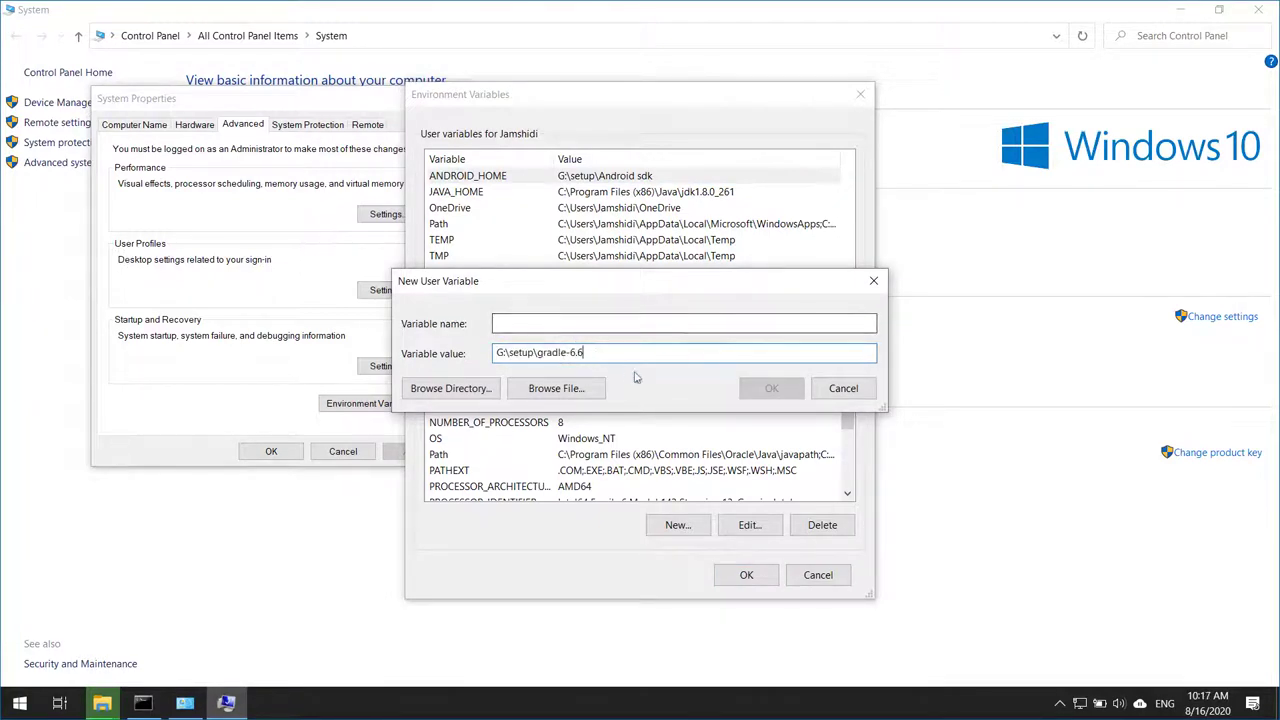
click(580, 323)
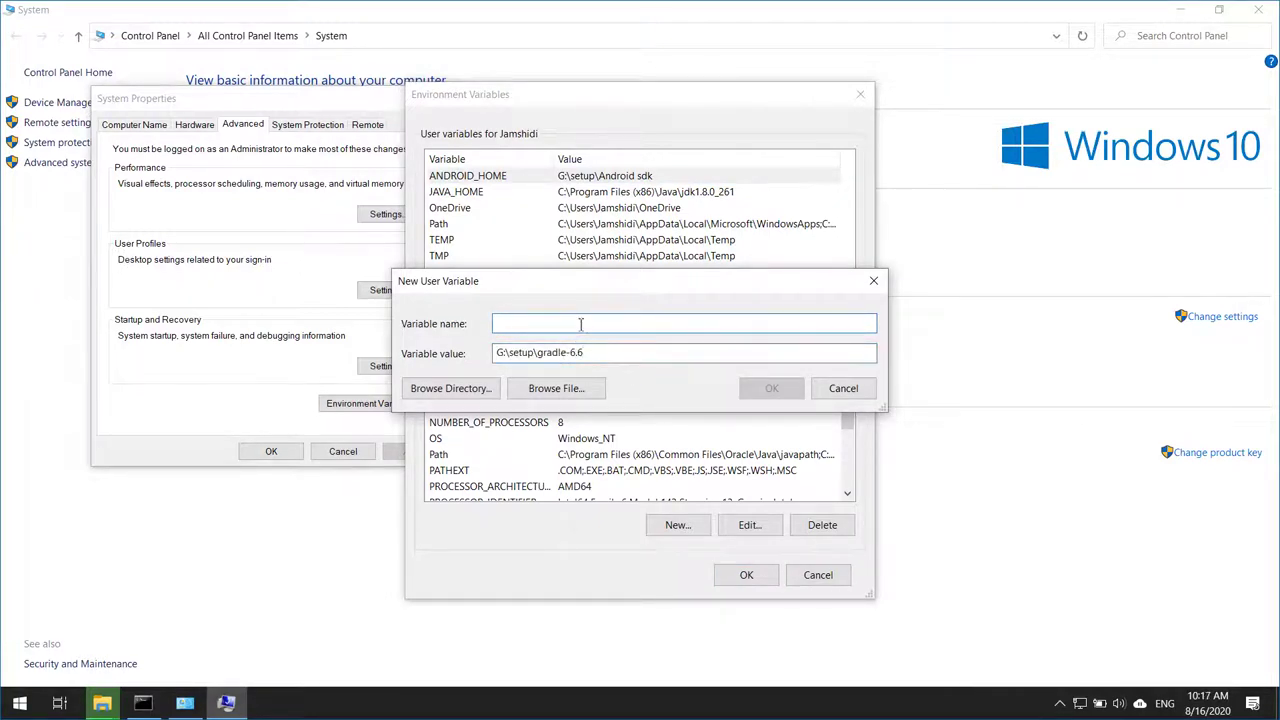
text(GRADLE_HOME)
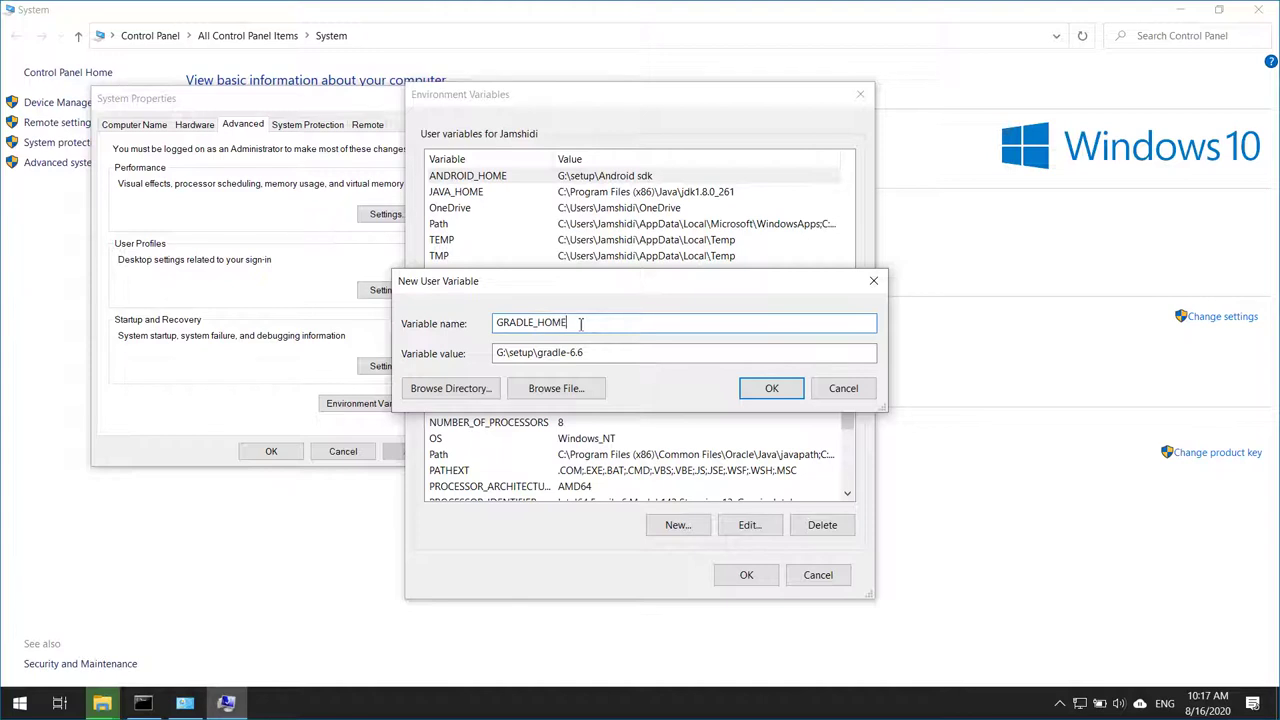
click(772, 389)
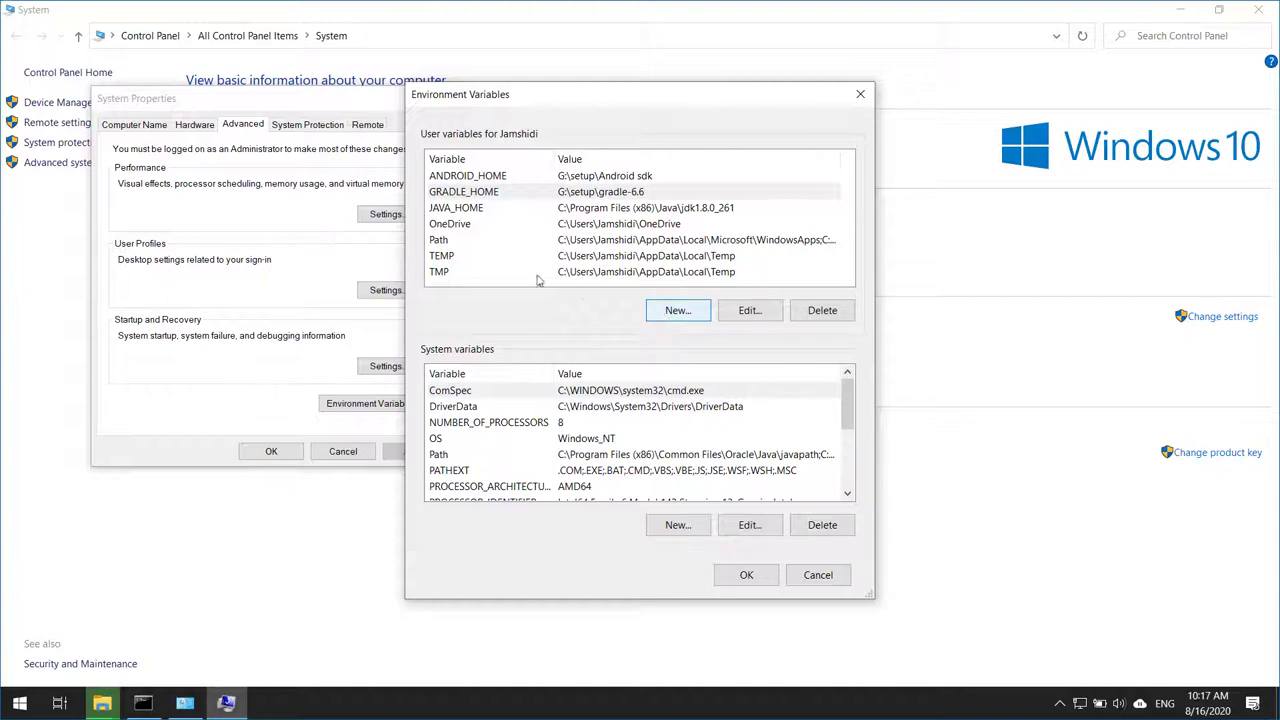
Open the user Path variable for editing and copy the full path of the G:\setup\gradle-6.6\bin folder.
click(438, 240)
click(738, 314)
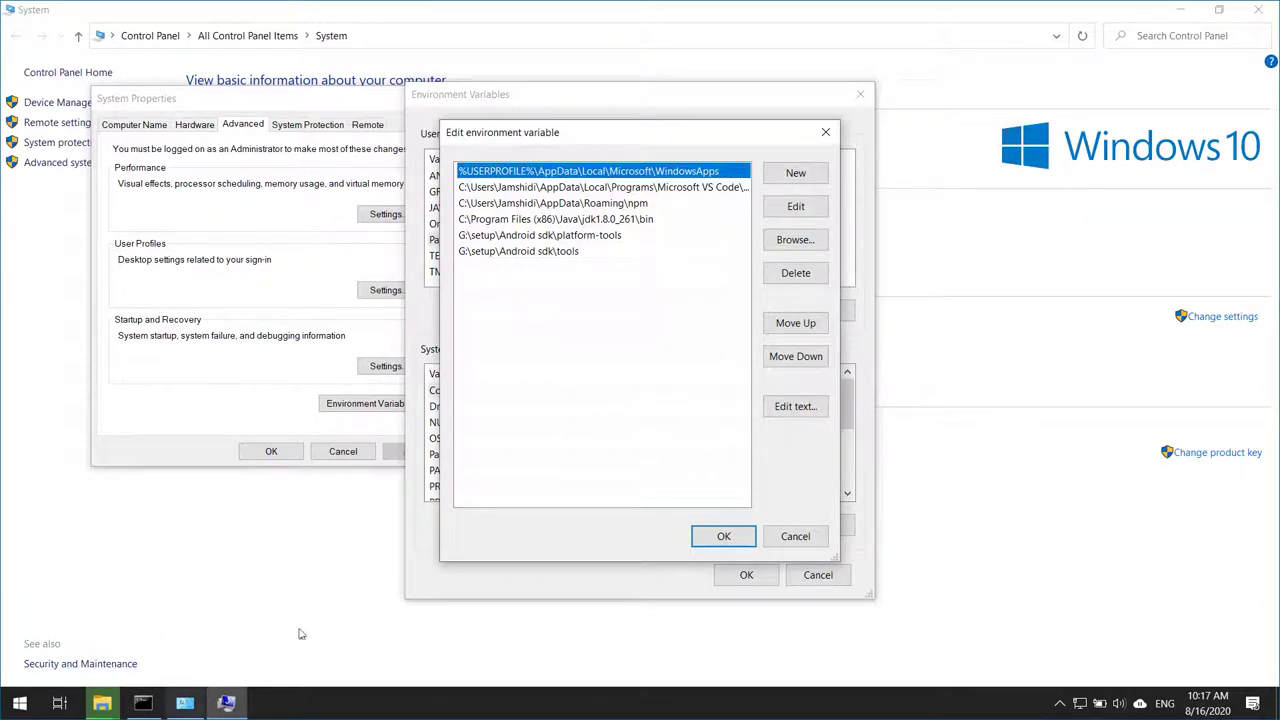
click(1180, 10)
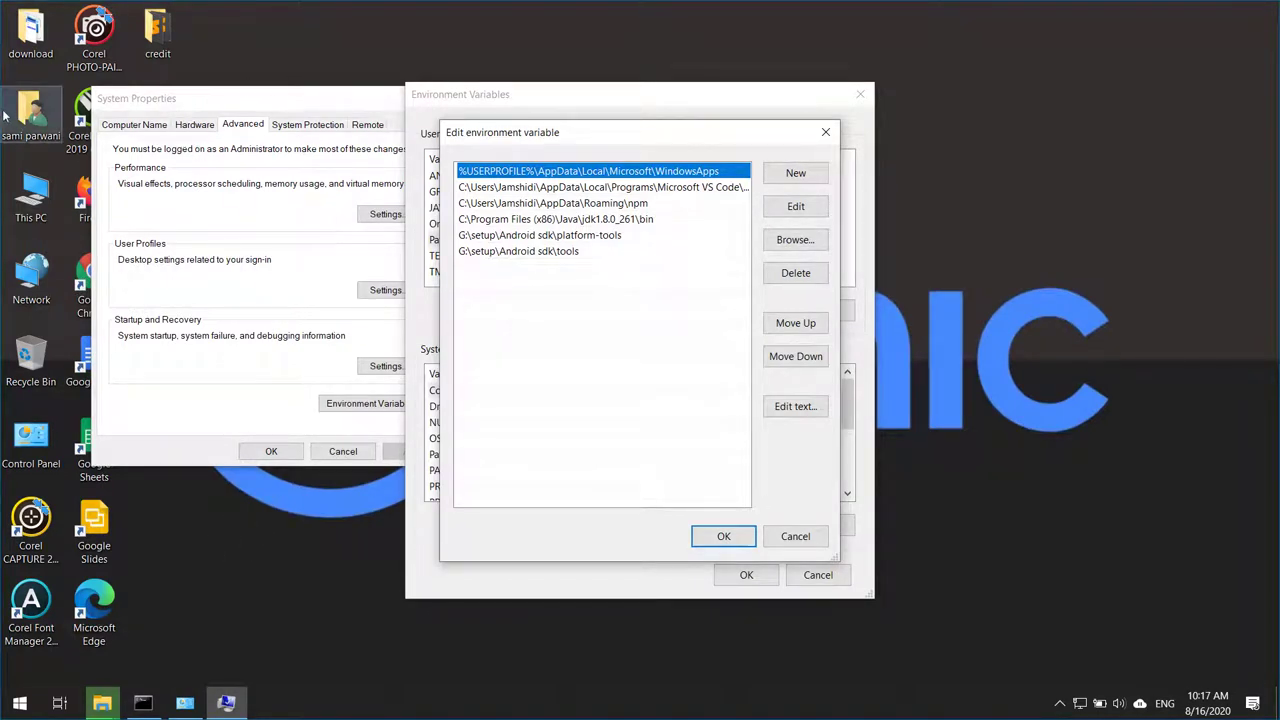
double_click(33, 205)
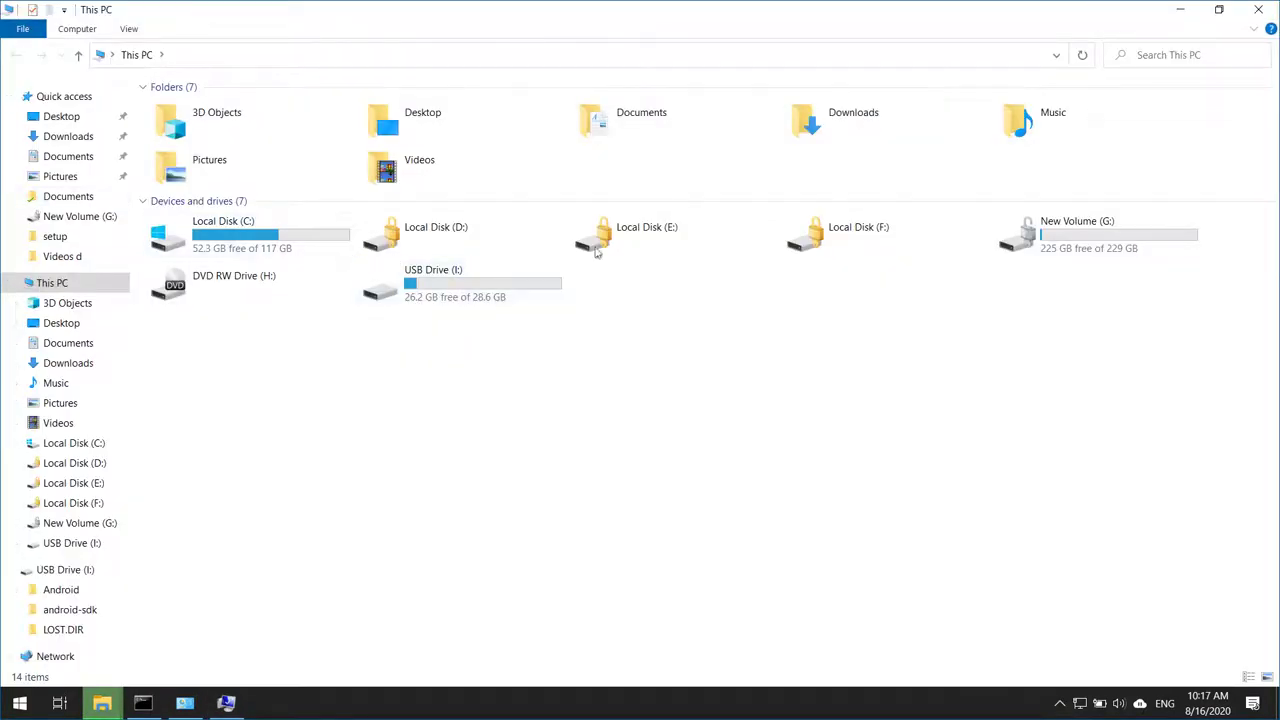
double_click(1040, 235)
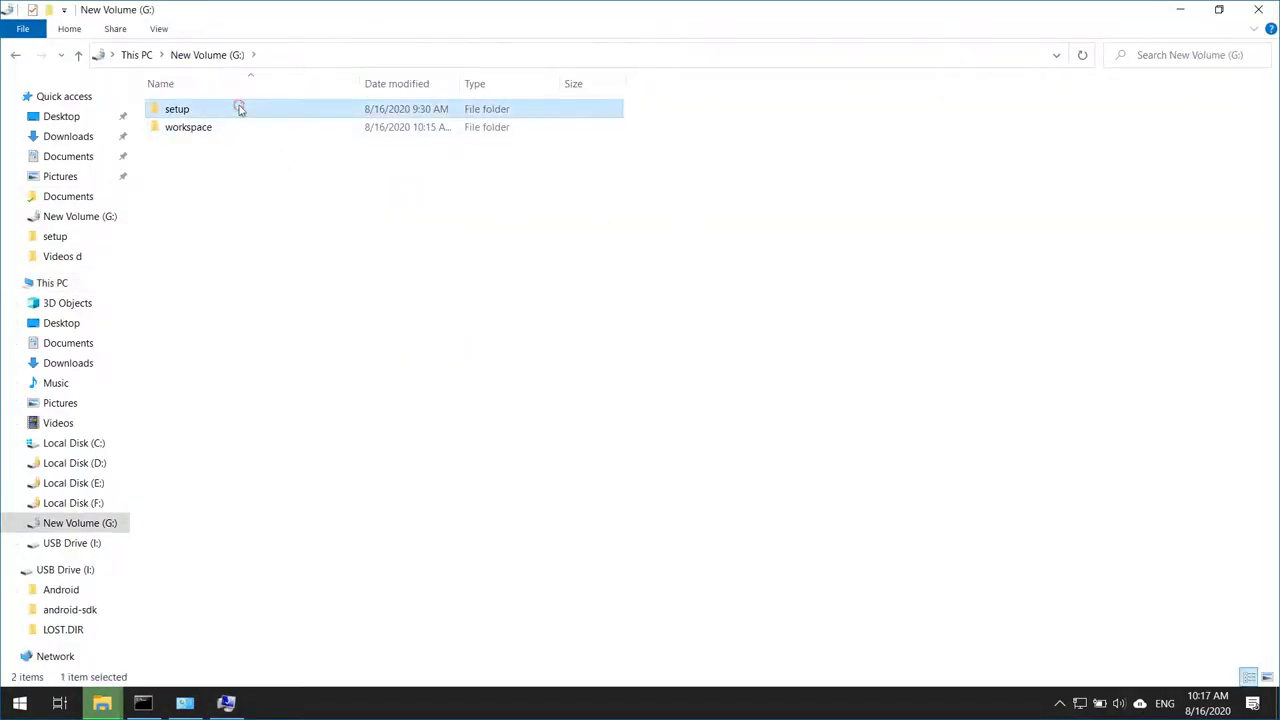
double_click(237, 109)
double_click(198, 145)
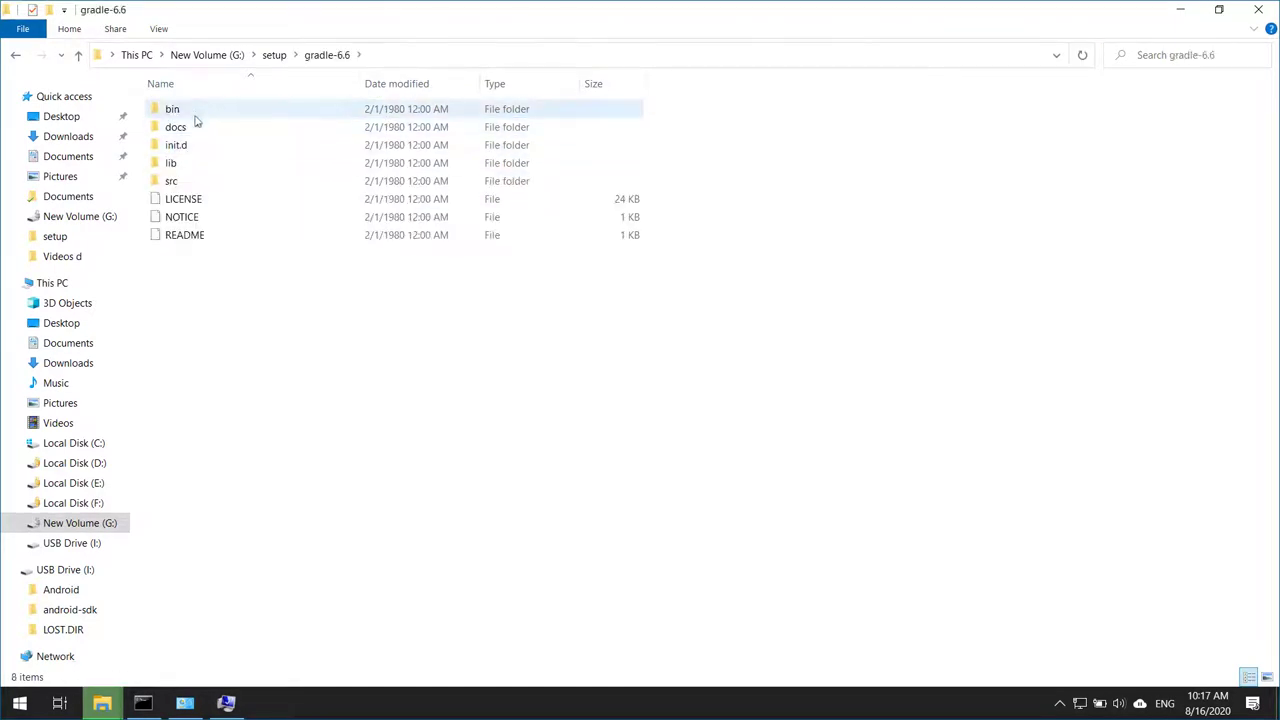
double_click(195, 113)
click(427, 57)
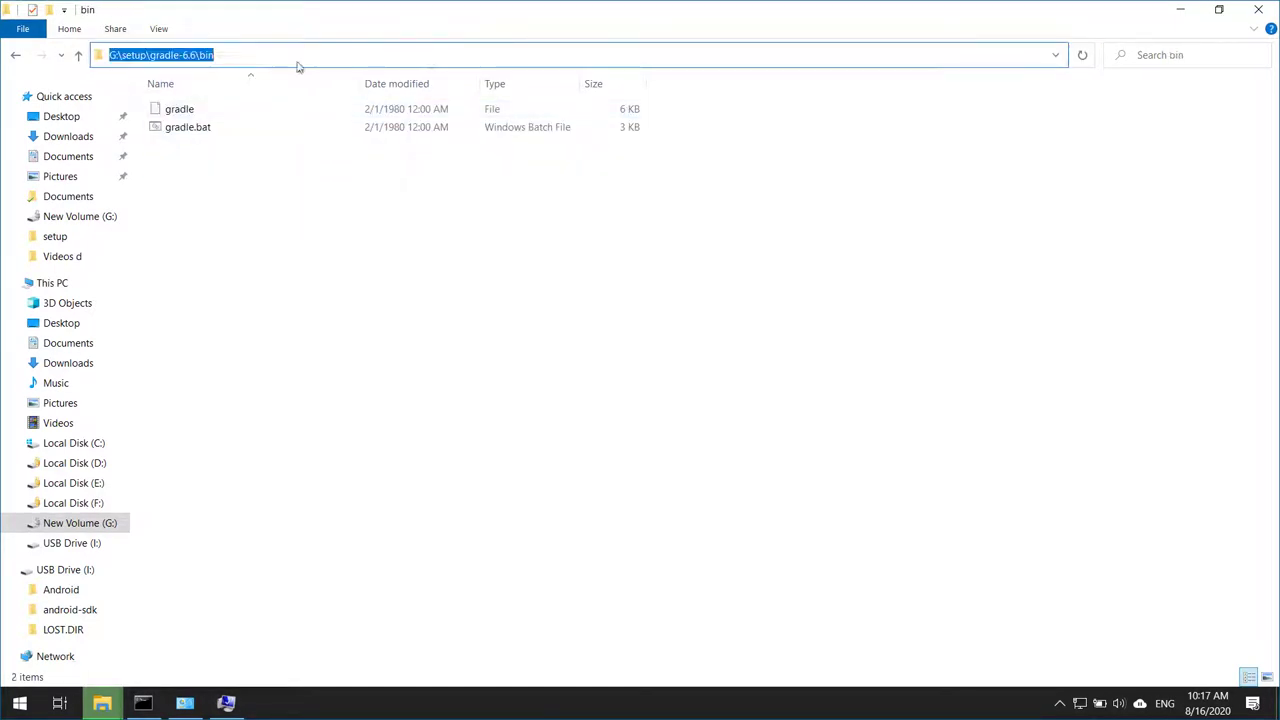
right_click(184, 55)
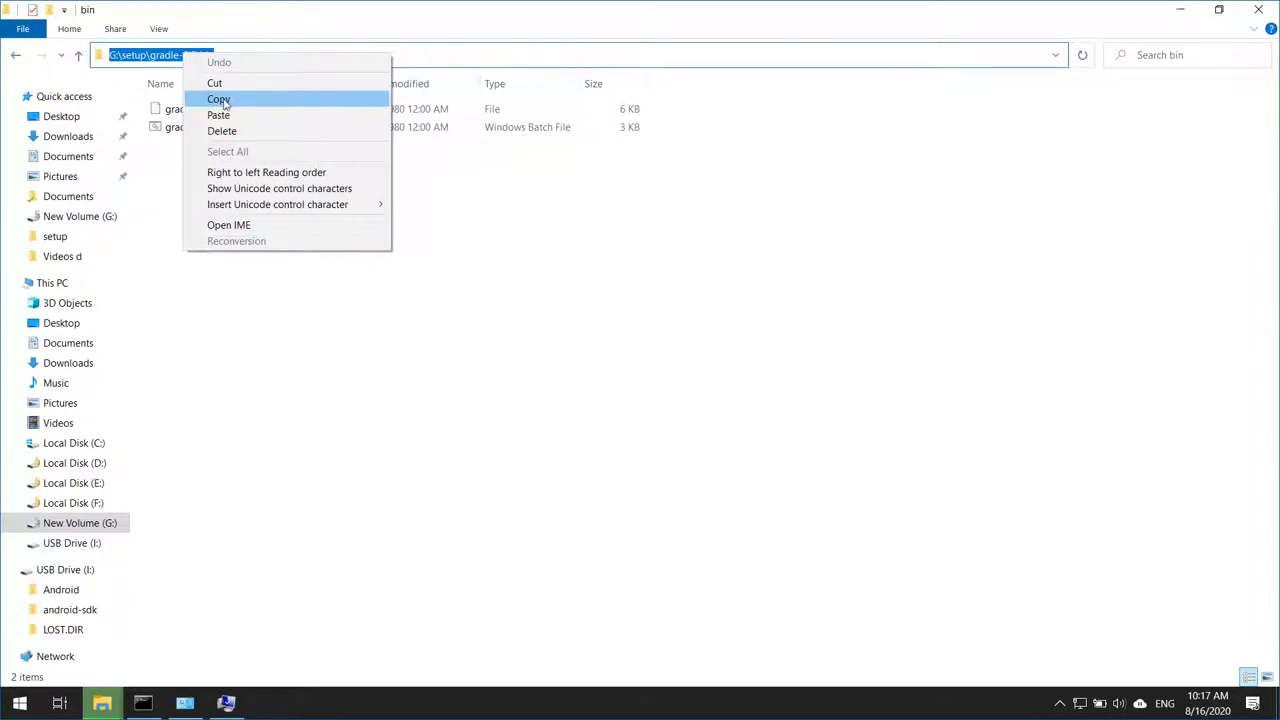
click(206, 96)
right_click(187, 55)
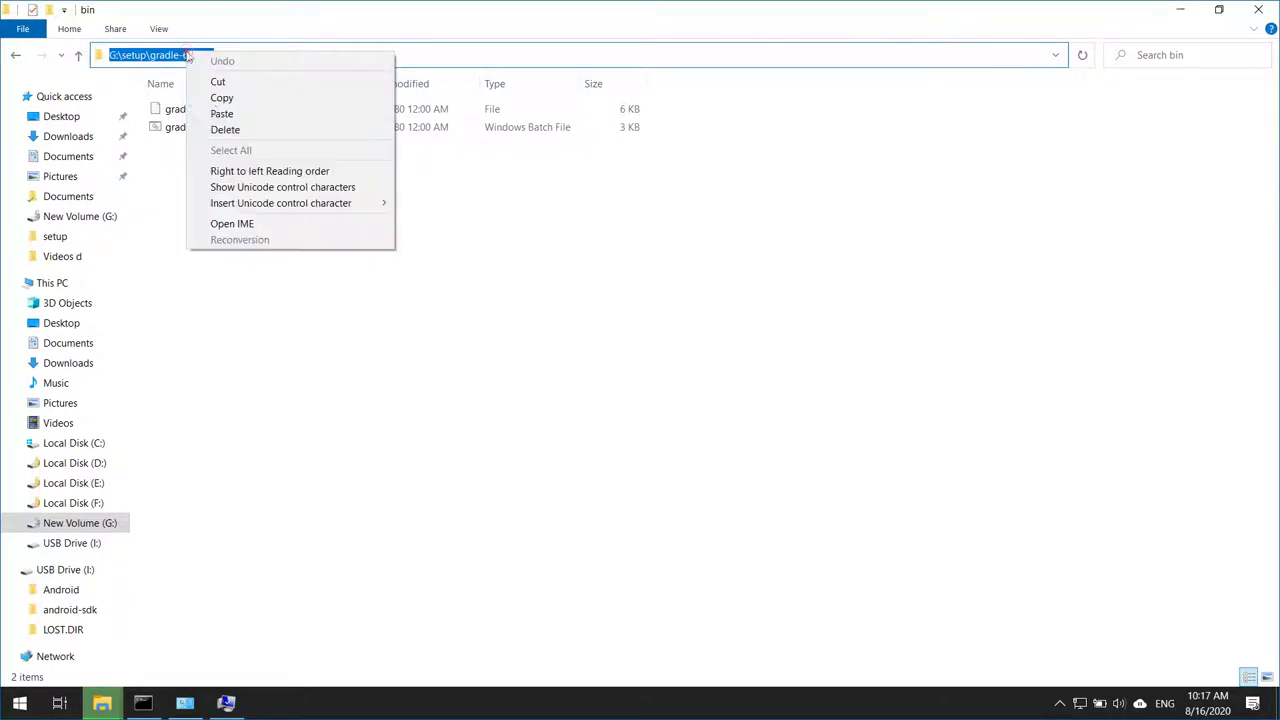
click(222, 97)
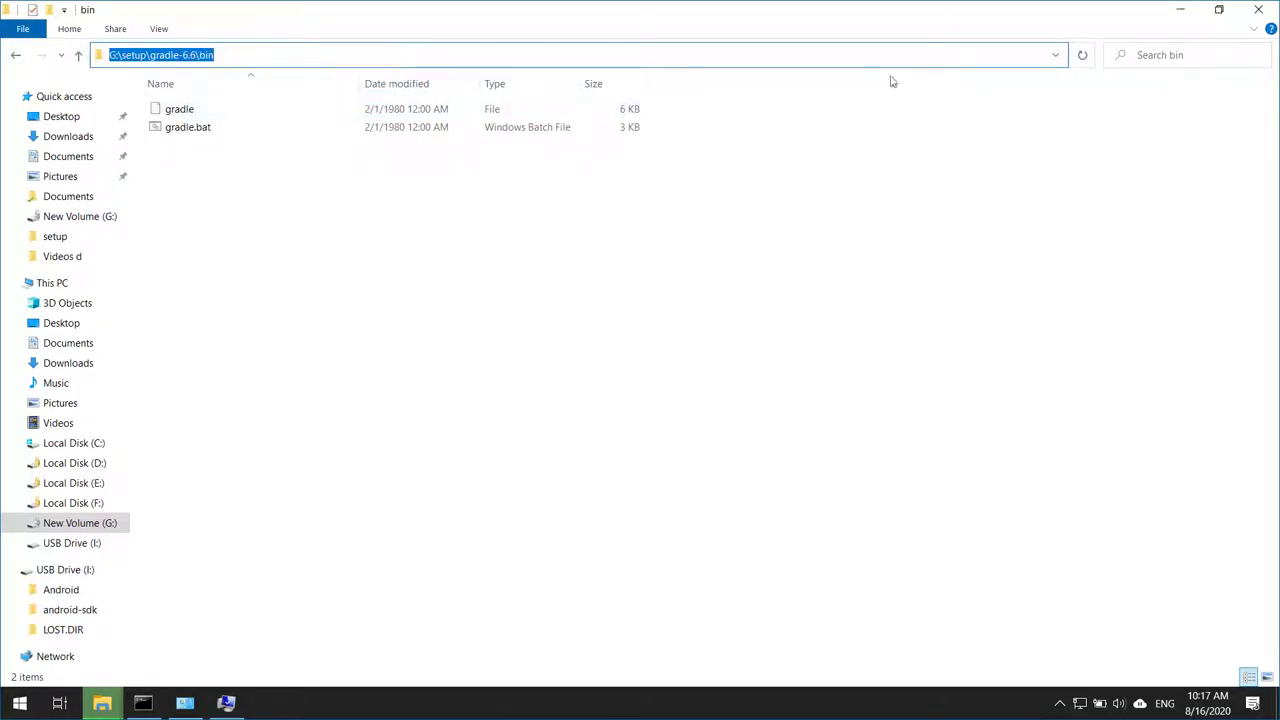
click(1181, 11)
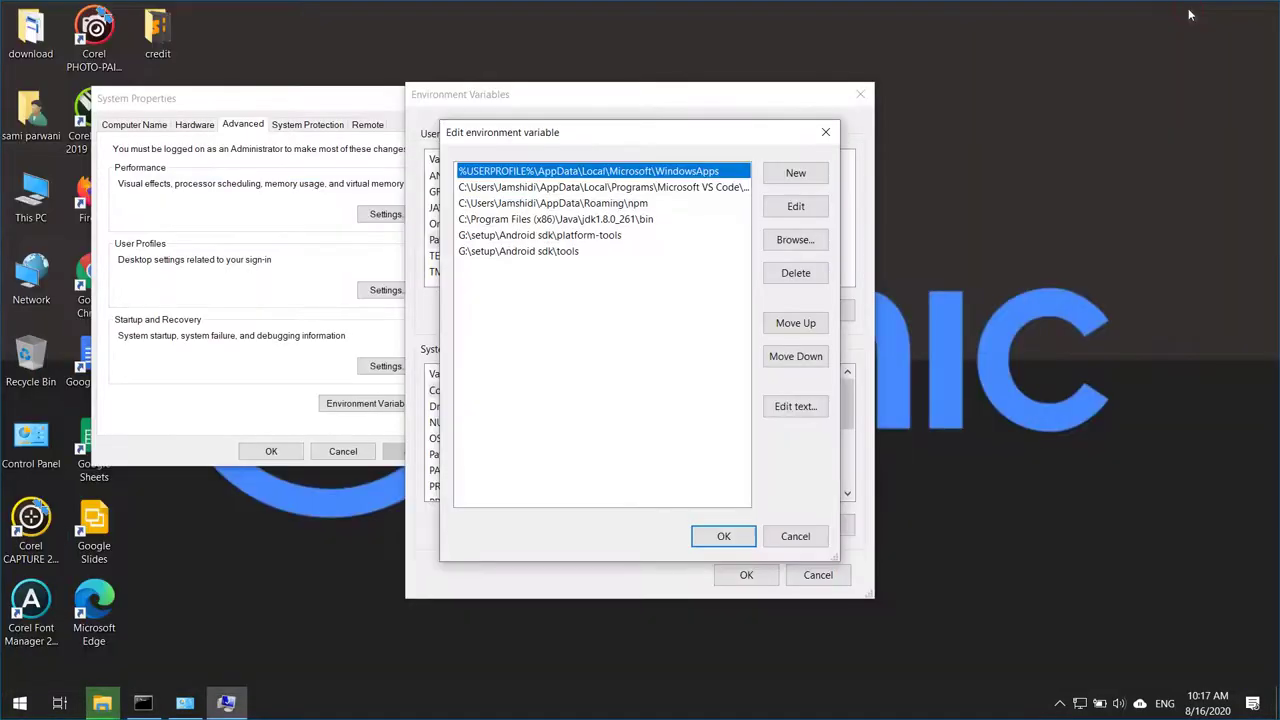
Add the entry G:\setup\gradle-6.6\bin to the user Path variable and save the environment variables.
click(825, 132)
click(441, 240)
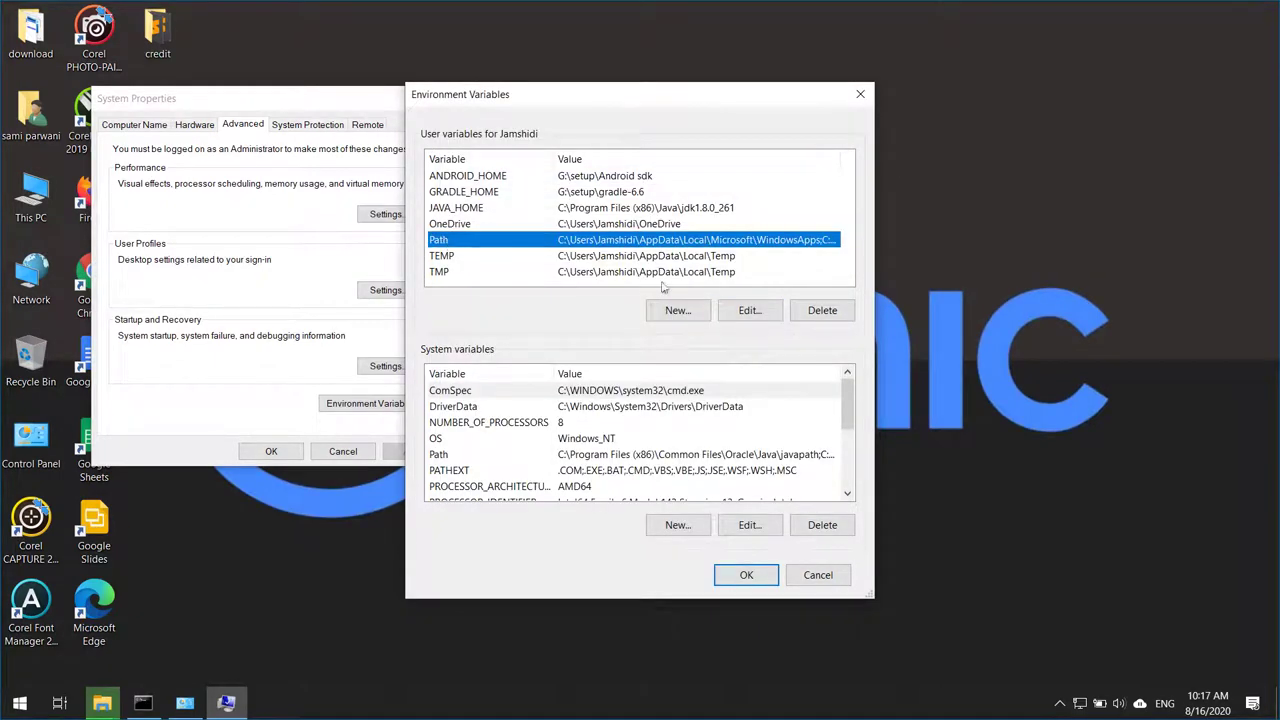
click(750, 312)
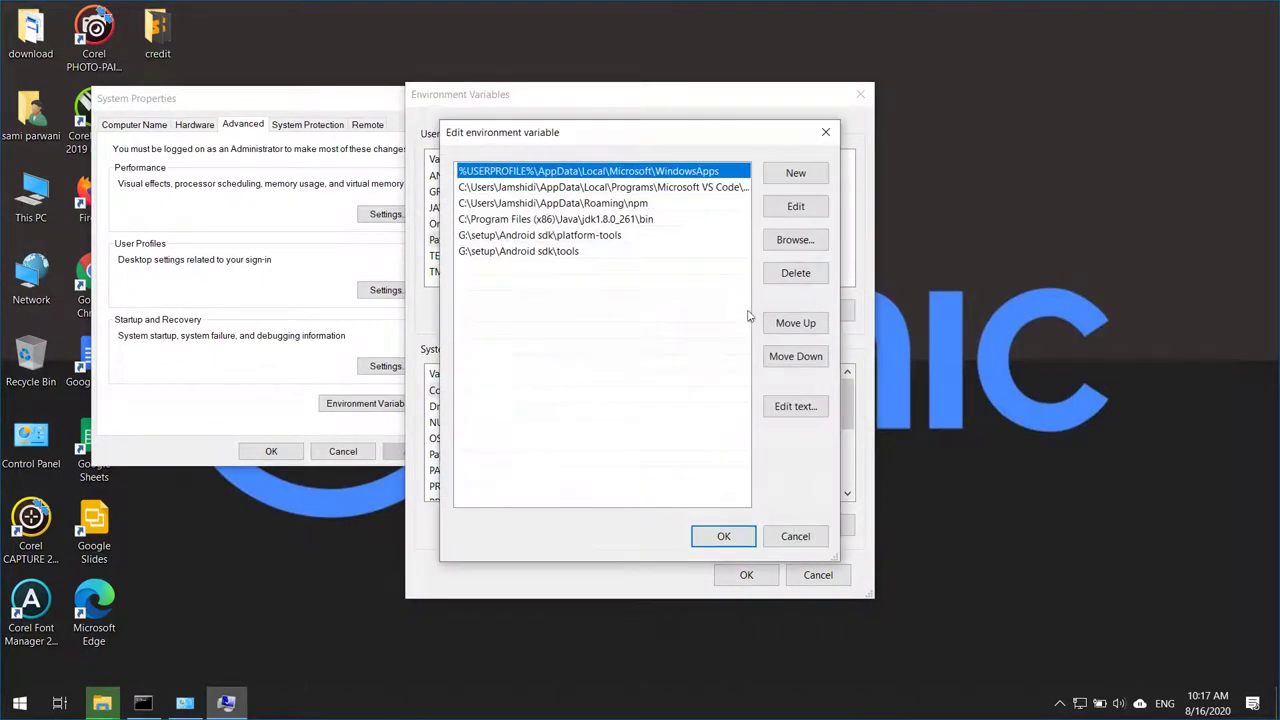
click(795, 173)
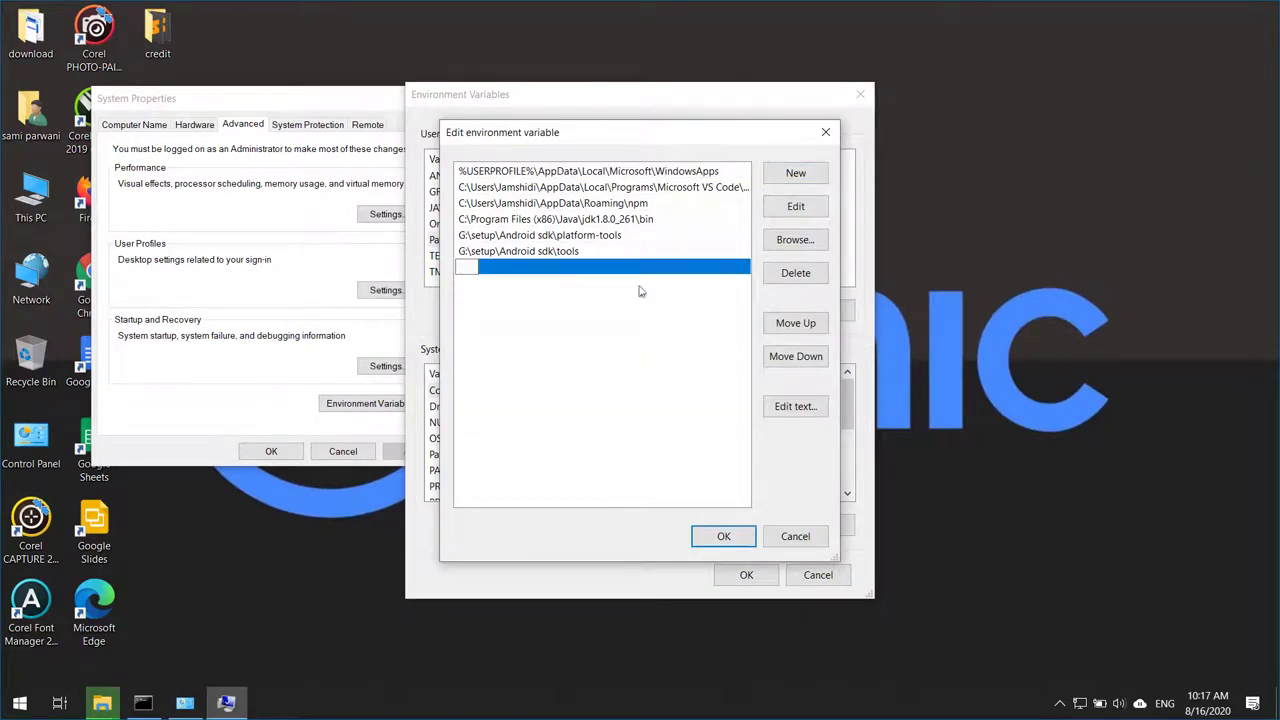
key(ctrl+v)
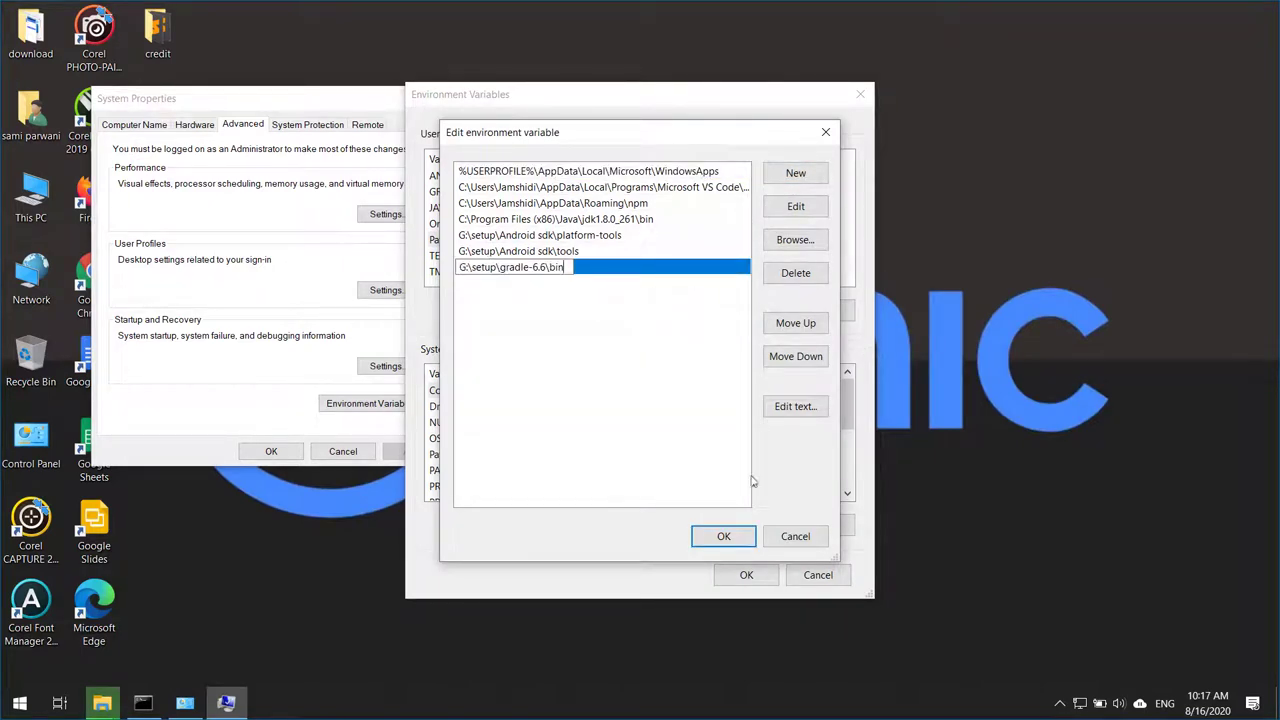
click(723, 536)
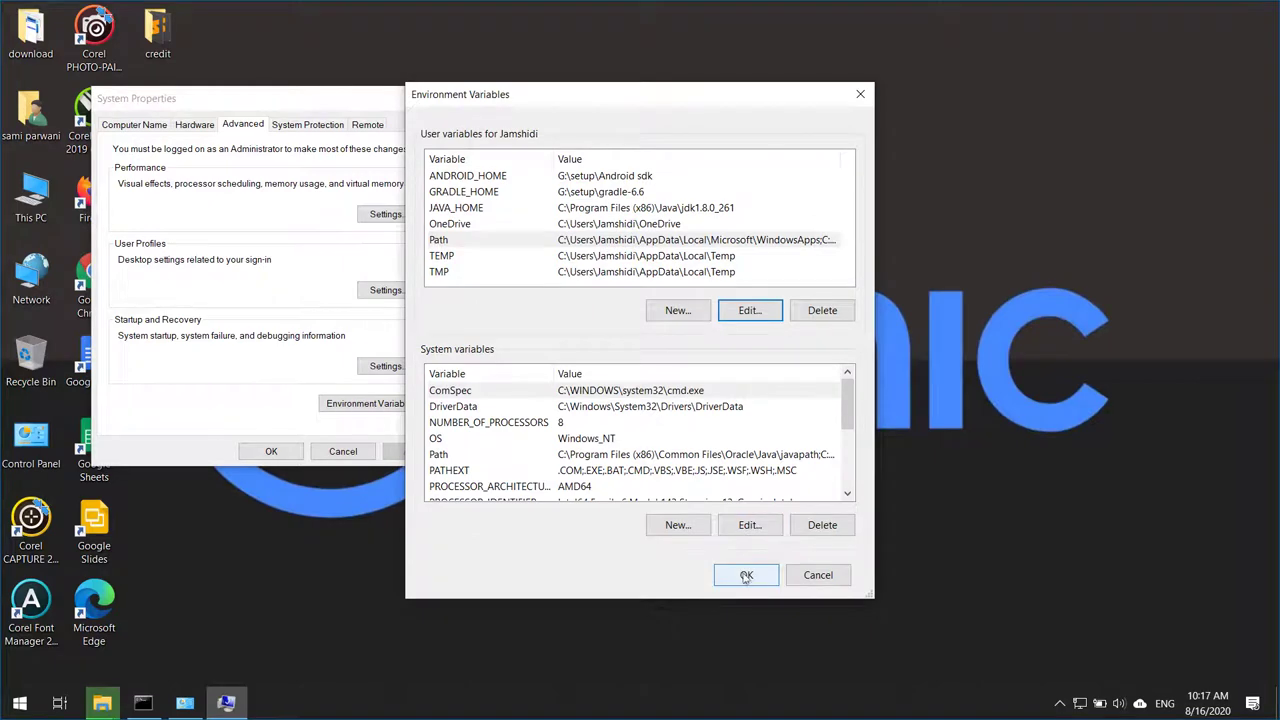
click(746, 578)
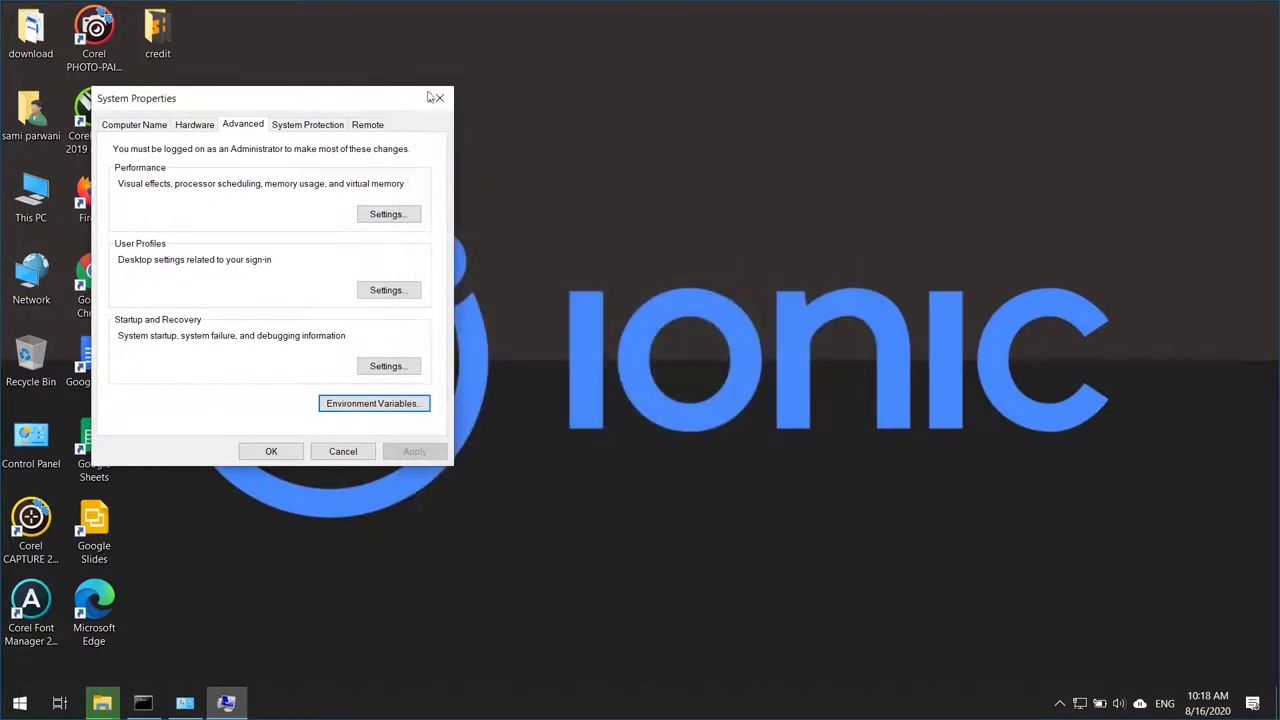
Open the Environment Variables settings and copy the full path of the G:\setup\apache-ant-1.9.15 folder.
drag(335, 97, 509, 96)
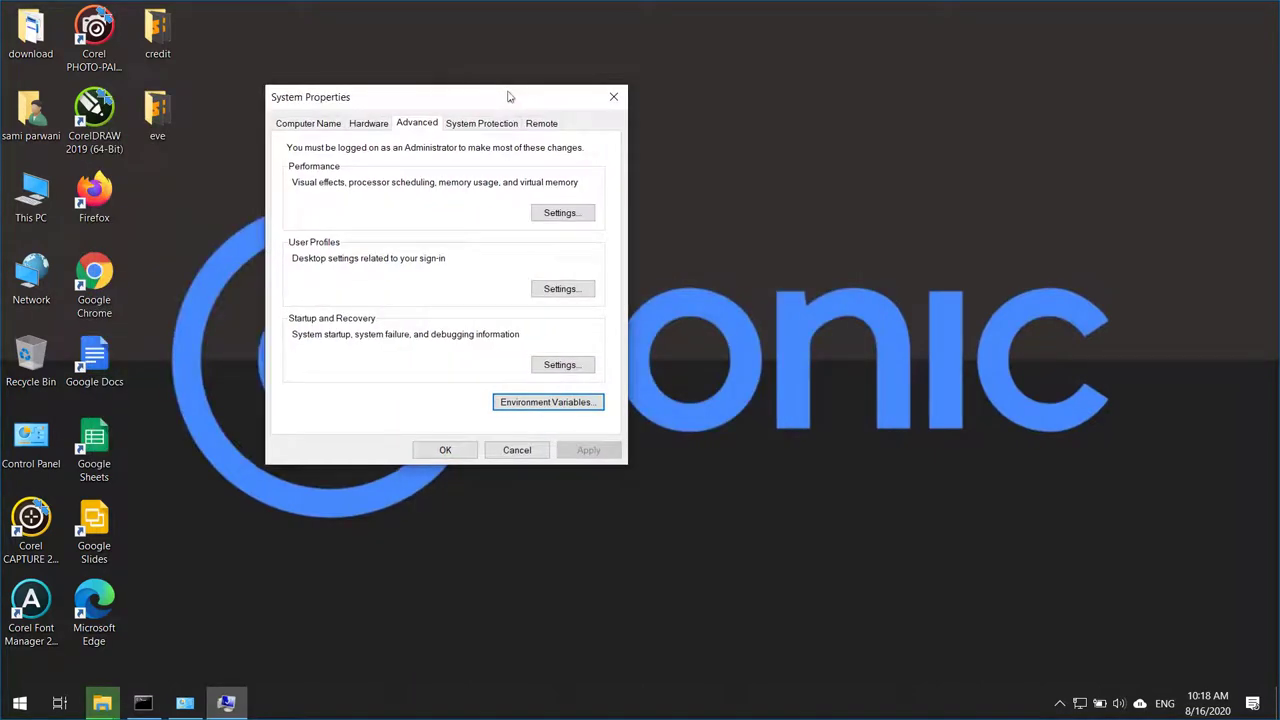
click(545, 403)
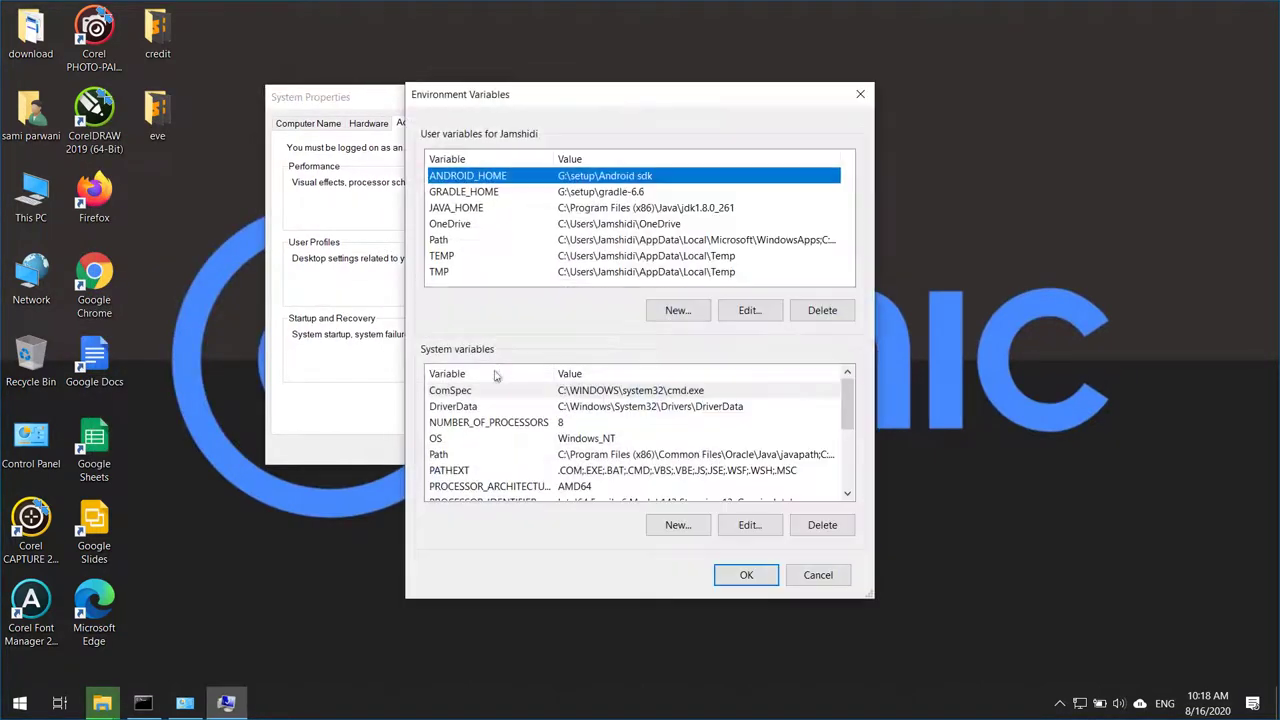
double_click(33, 192)
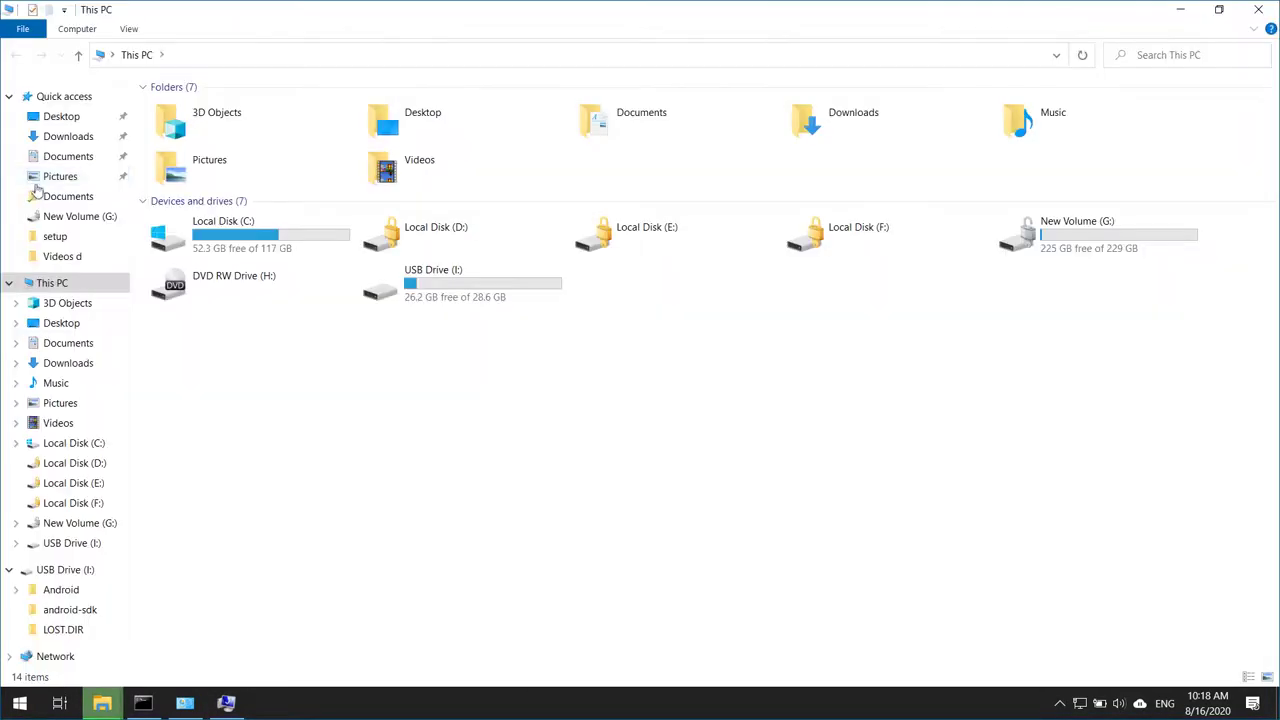
double_click(1085, 242)
double_click(217, 110)
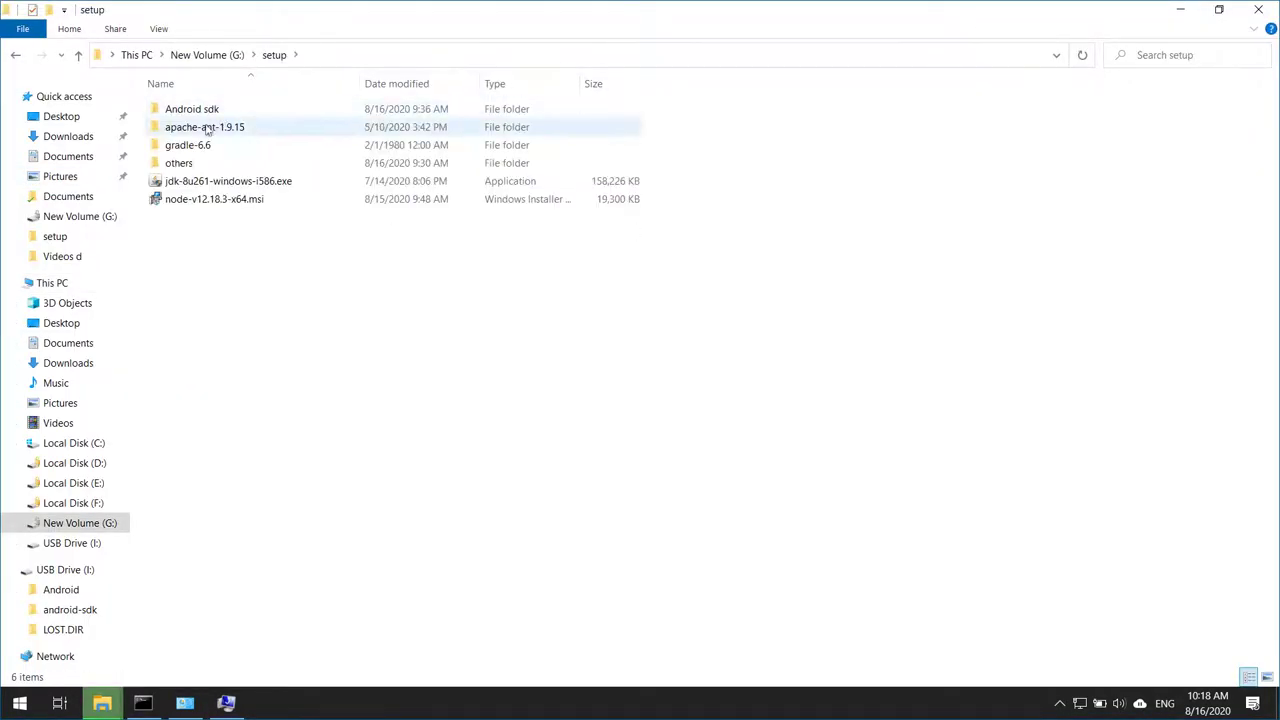
double_click(205, 128)
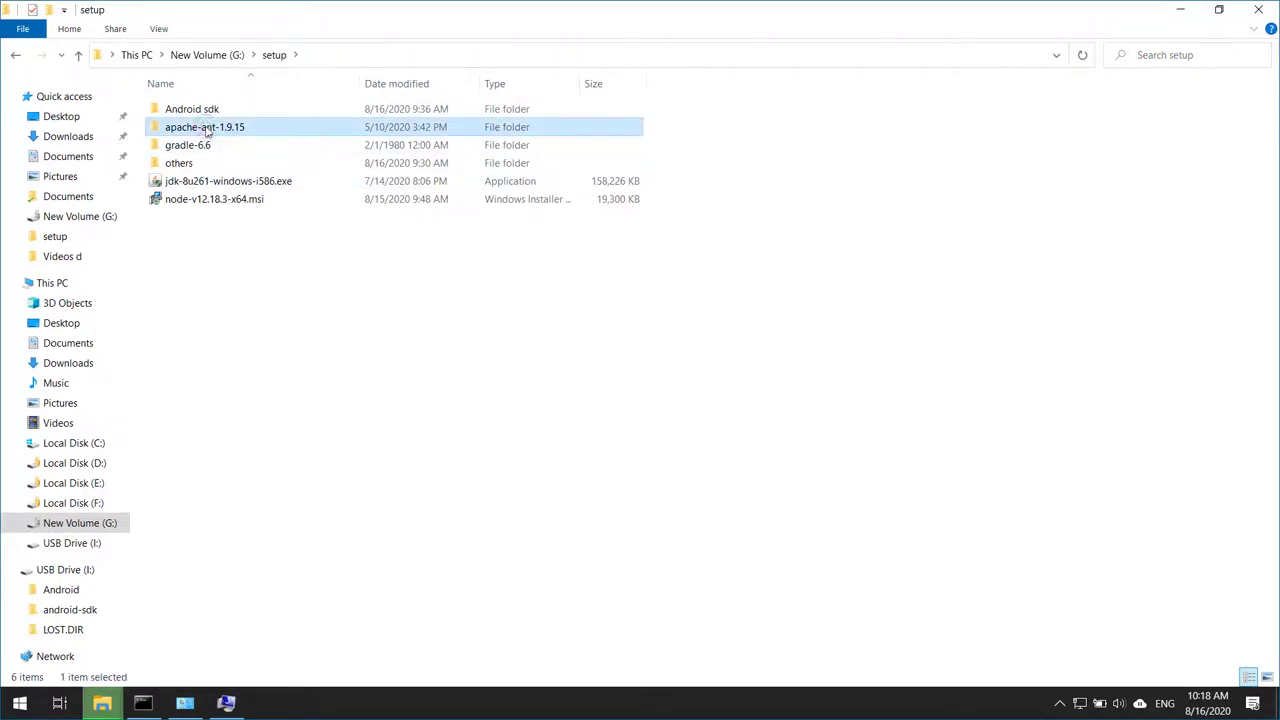
click(460, 60)
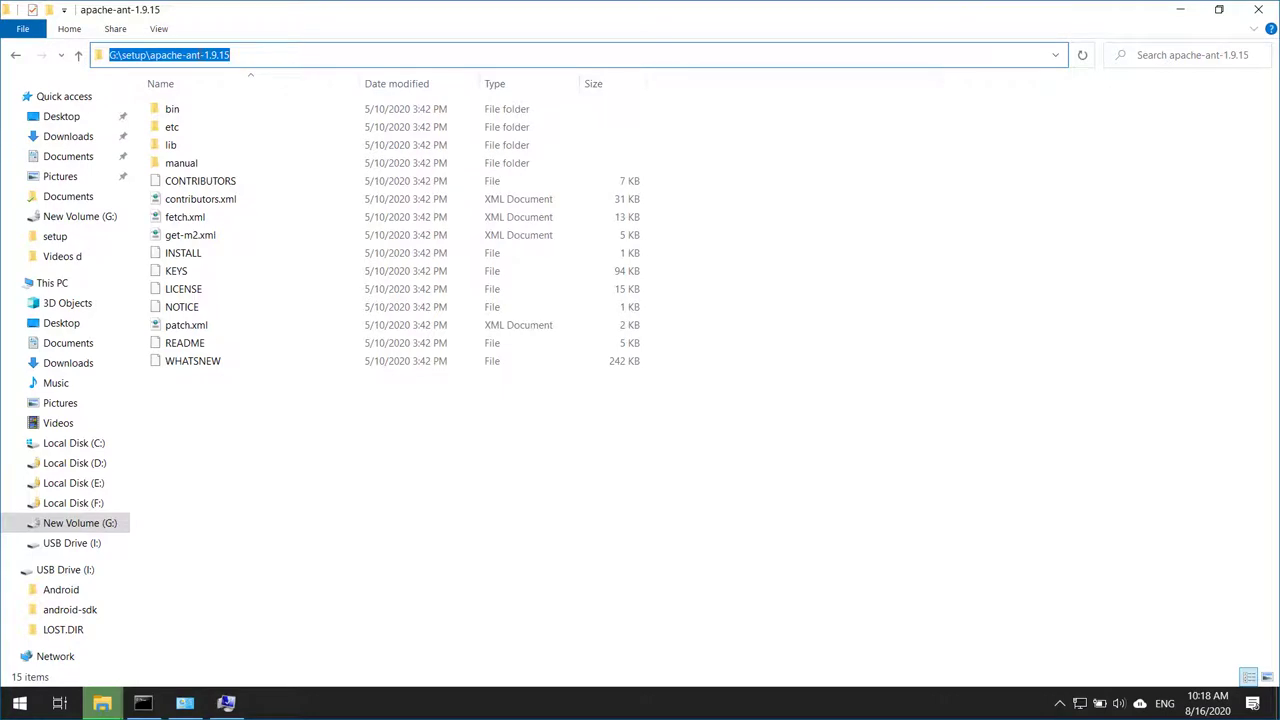
right_click(197, 55)
click(230, 100)
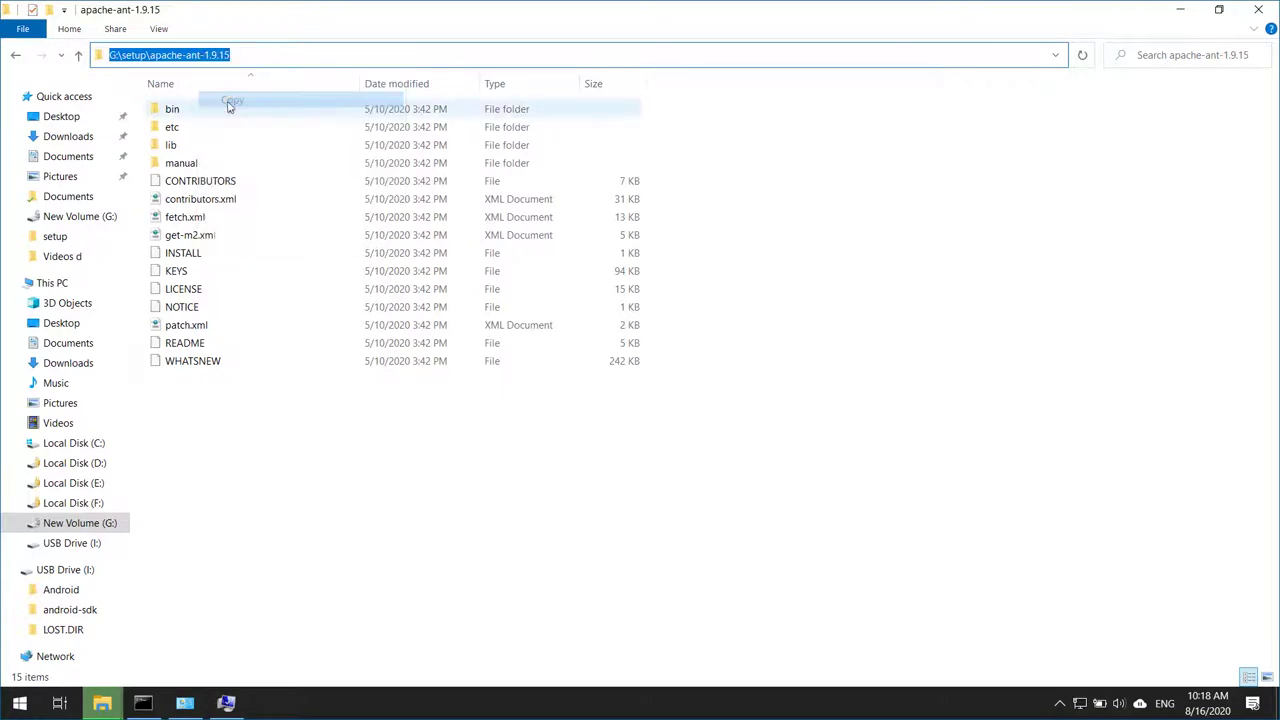
right_click(210, 56)
click(246, 102)
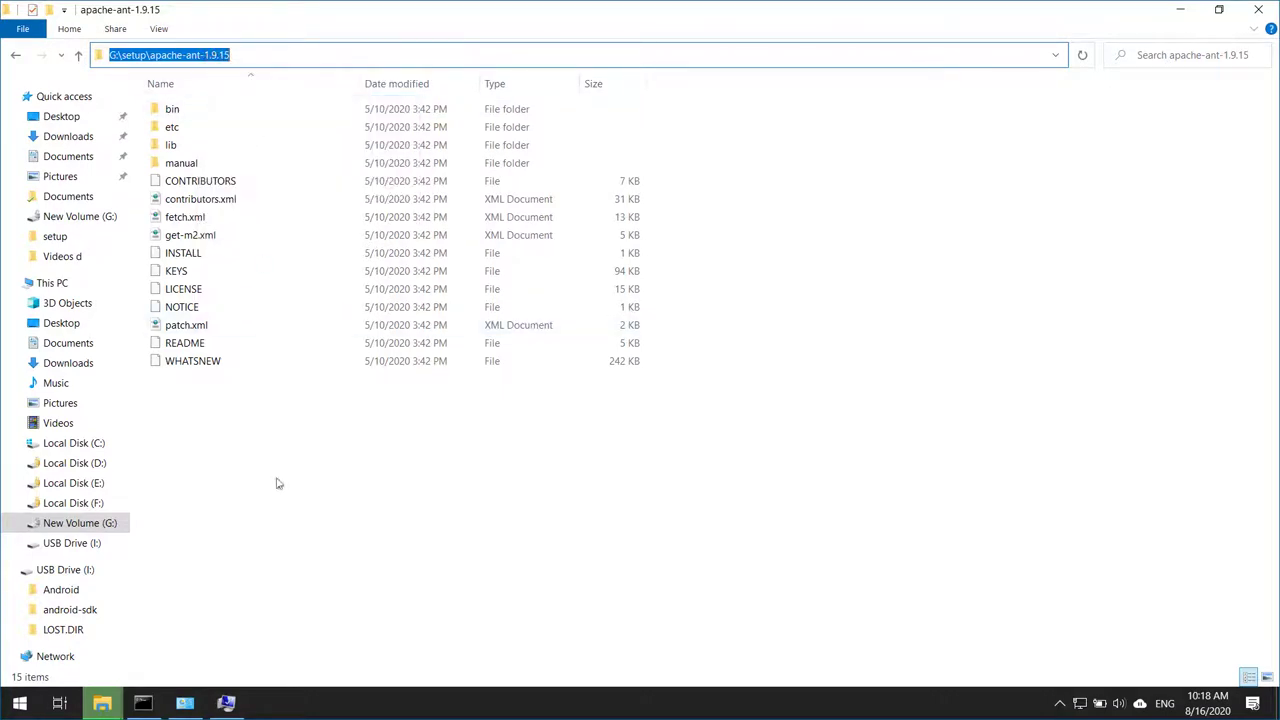
Create a user variable named ANT_HOME with the value G:\setup\apache-ant-1.9.15.
click(230, 705)
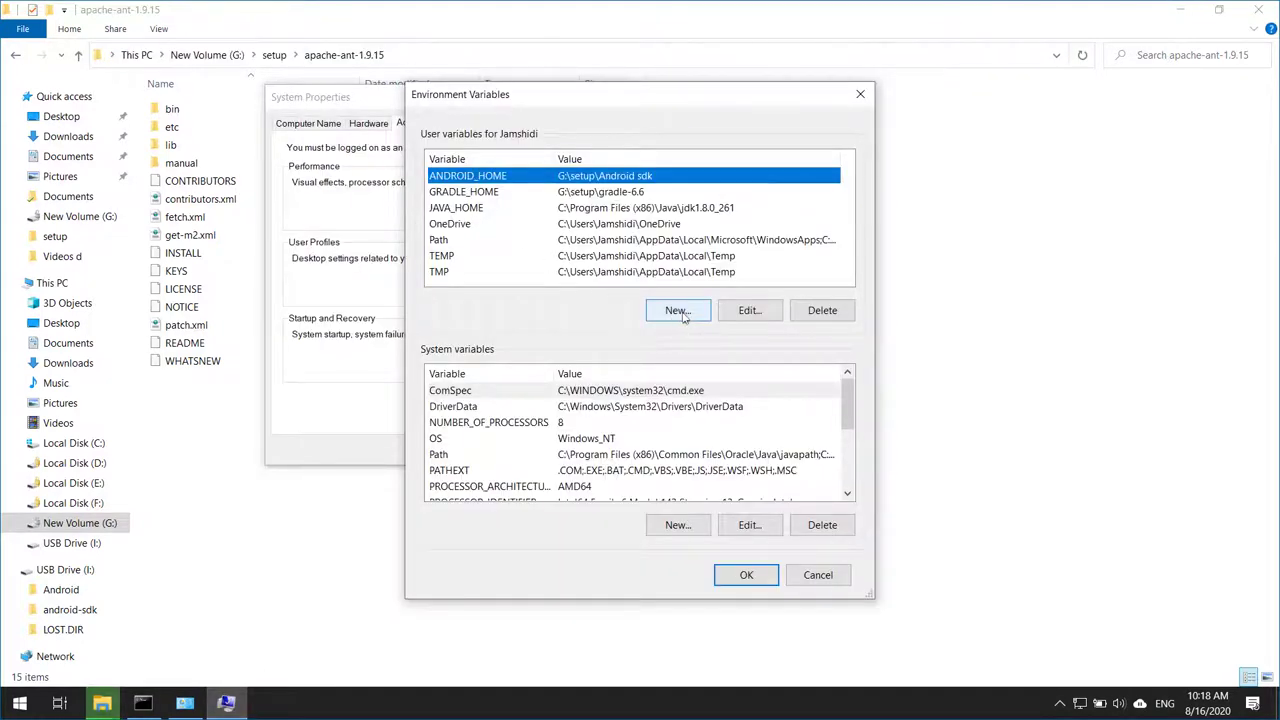
click(678, 311)
click(543, 352)
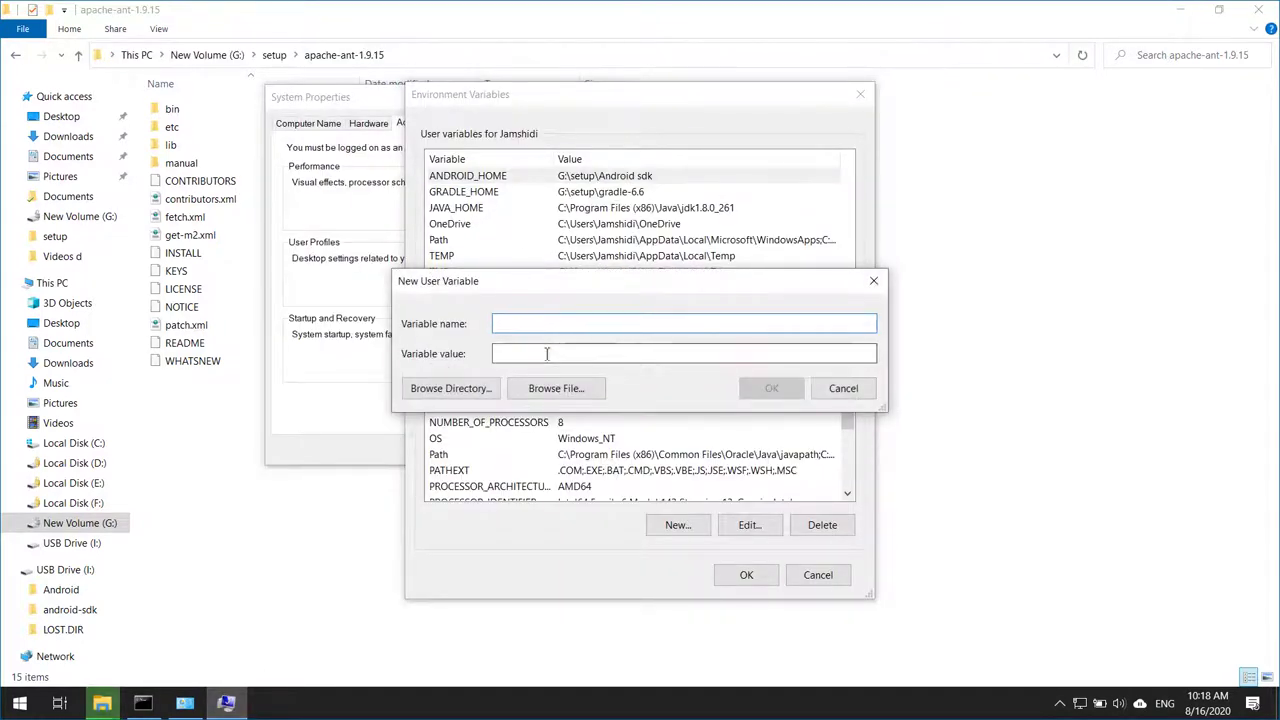
key(ctrl+v)
click(598, 323)
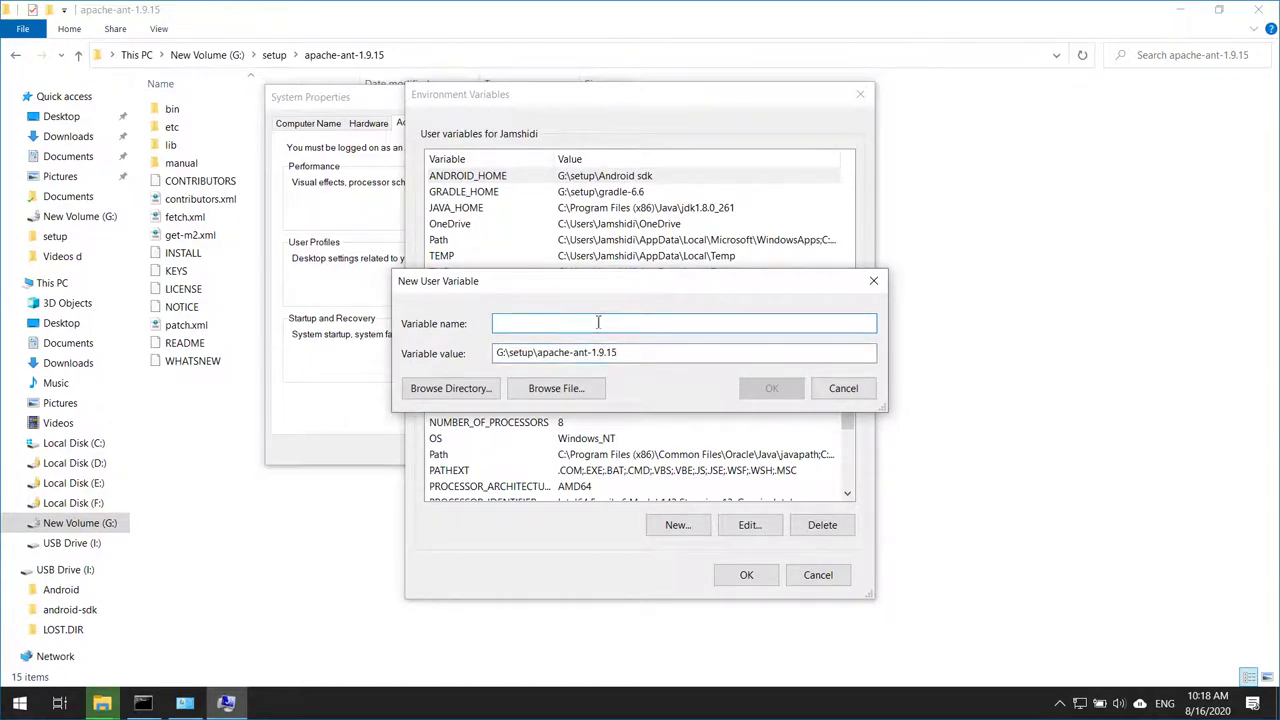
text(ANT_HOME)
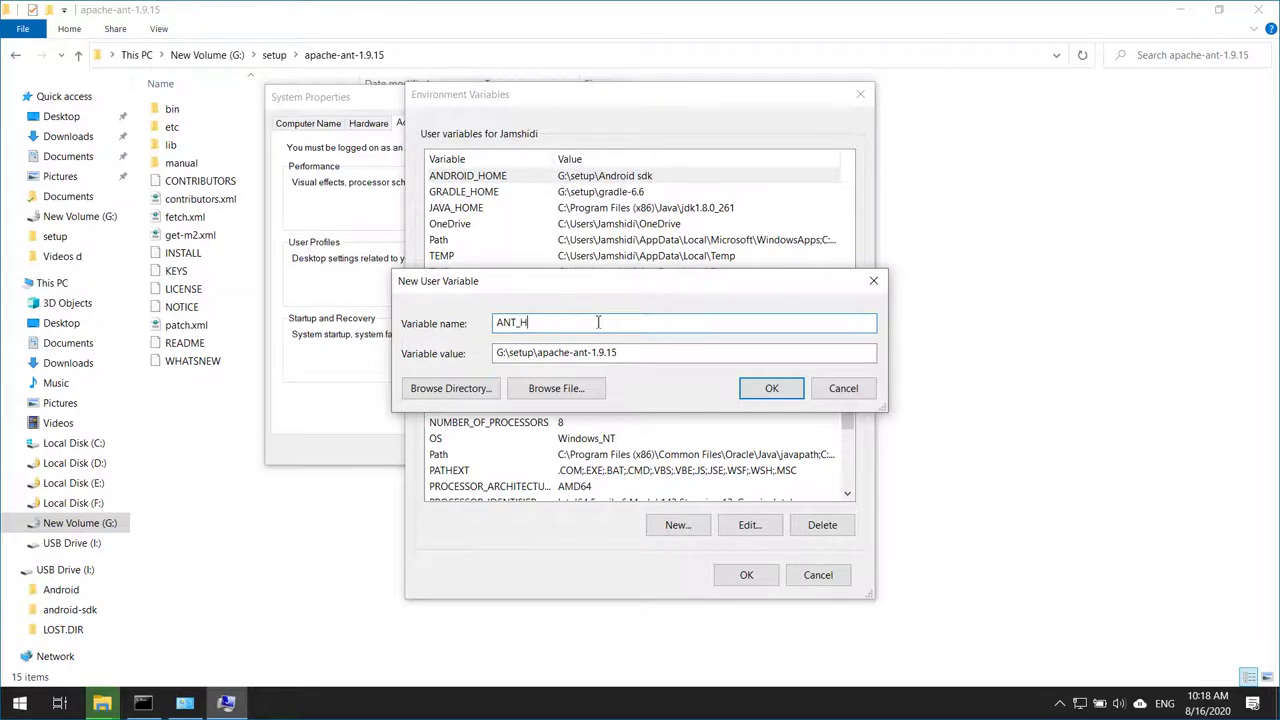
click(760, 390)
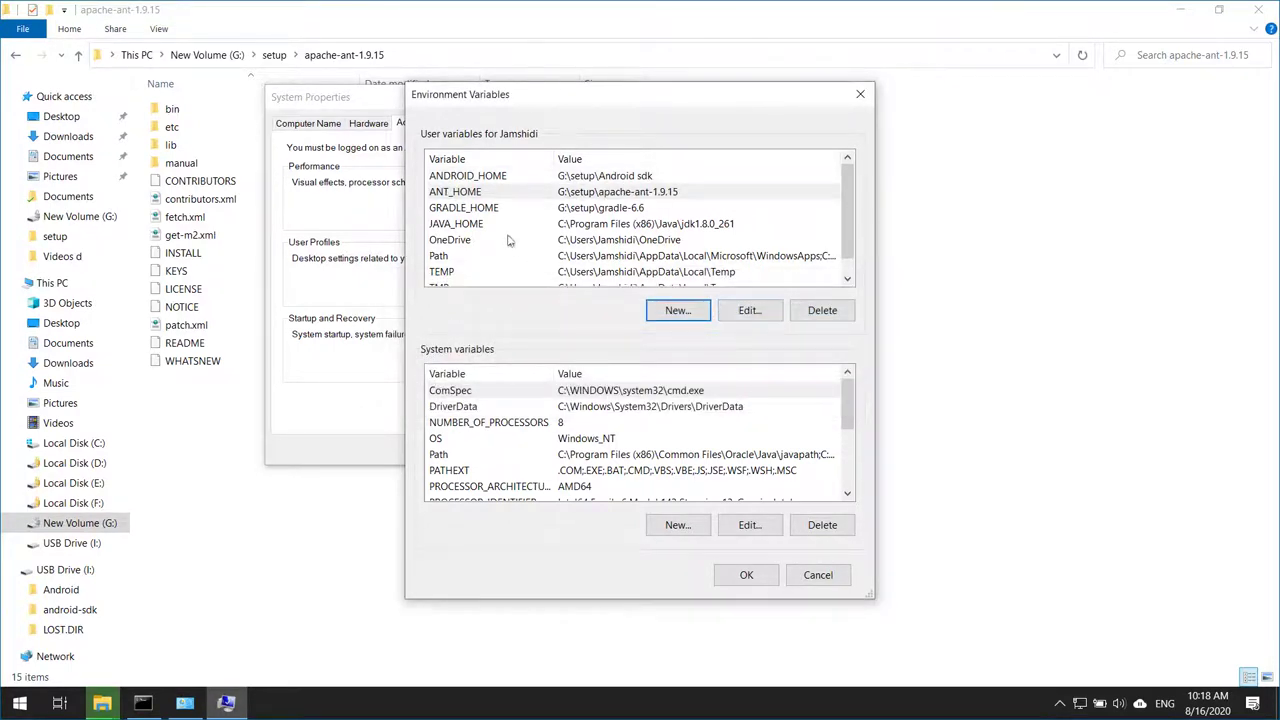
Open the user Path variable for editing and copy the full path of the G:\setup\apache-ant-1.9.15\bin folder.
click(463, 195)
click(441, 256)
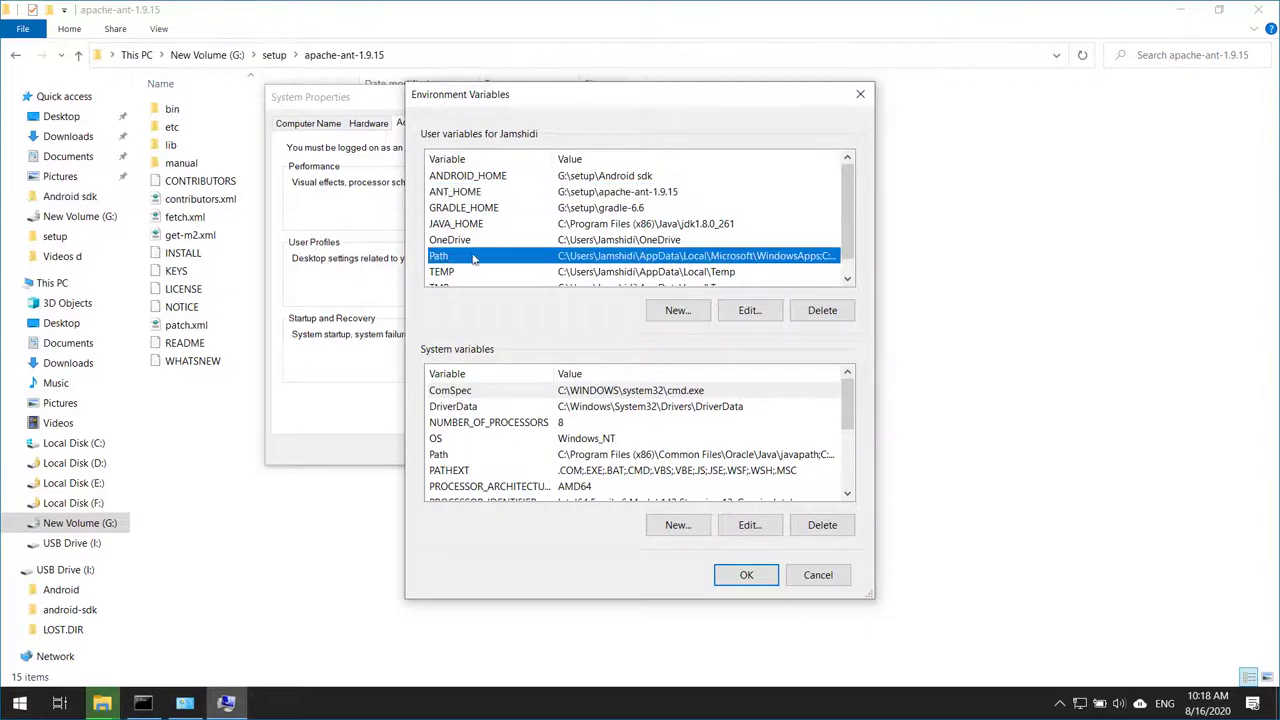
click(736, 313)
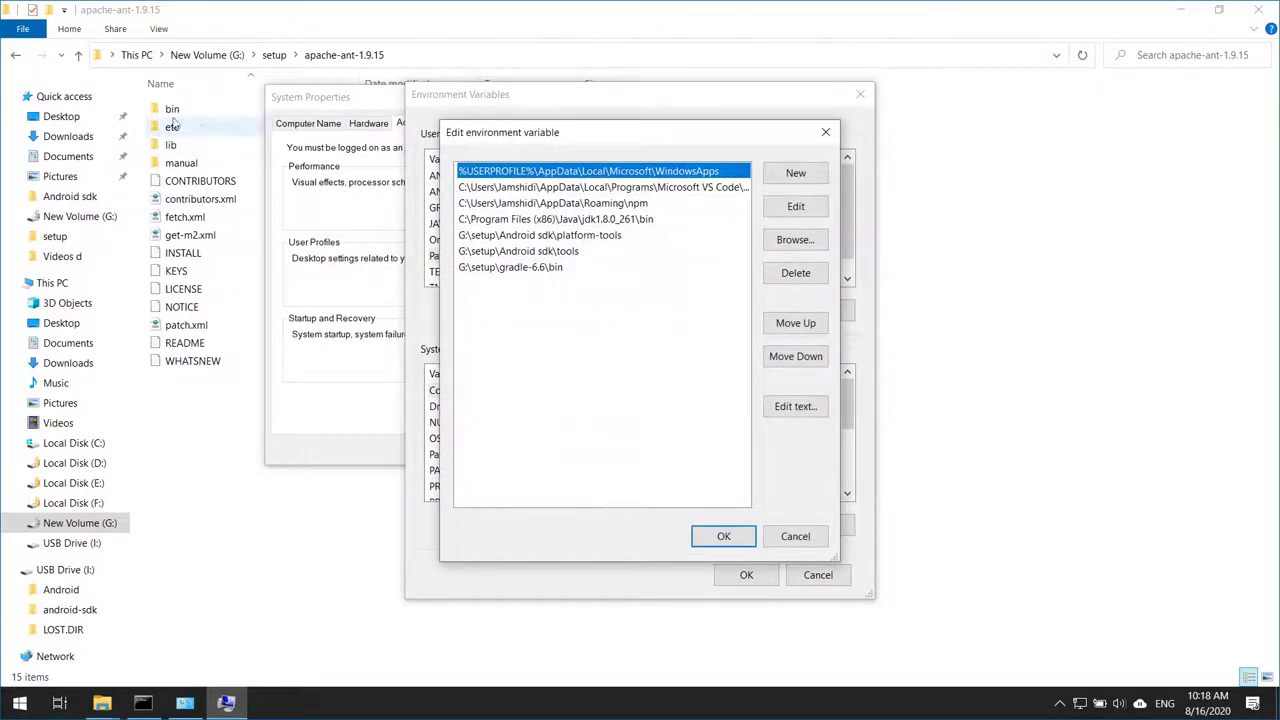
click(228, 438)
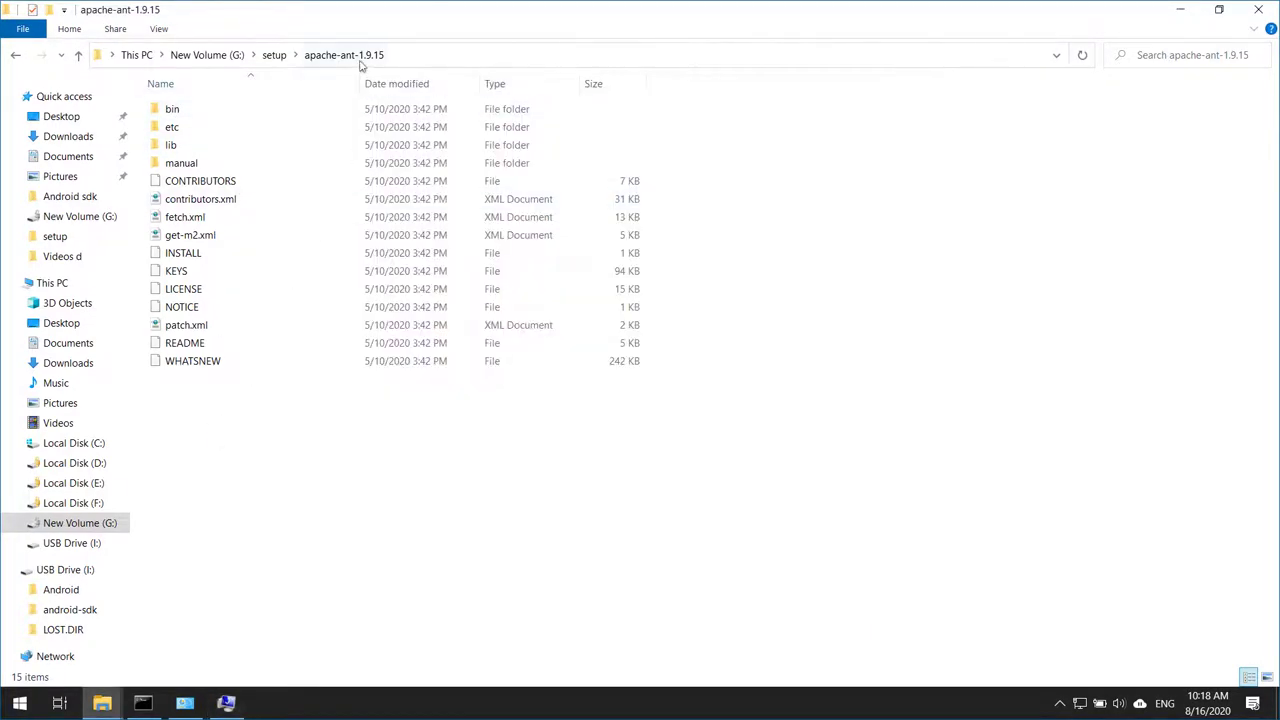
double_click(194, 113)
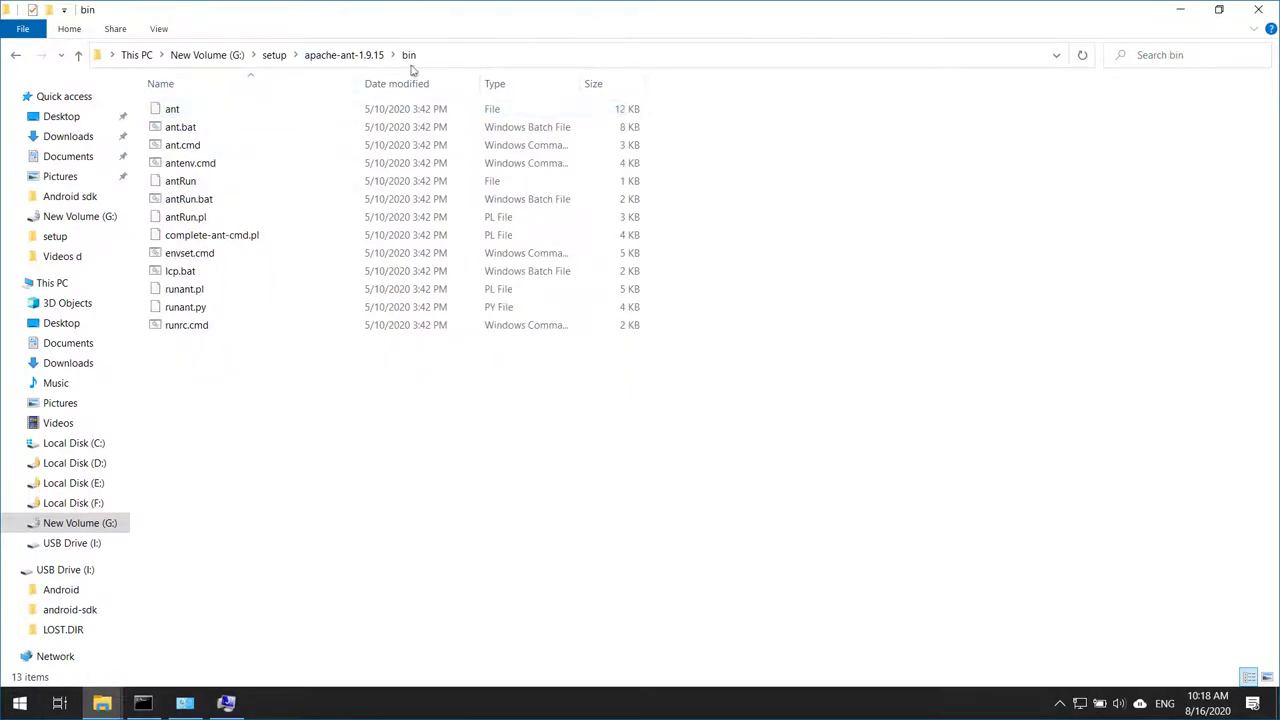
click(447, 54)
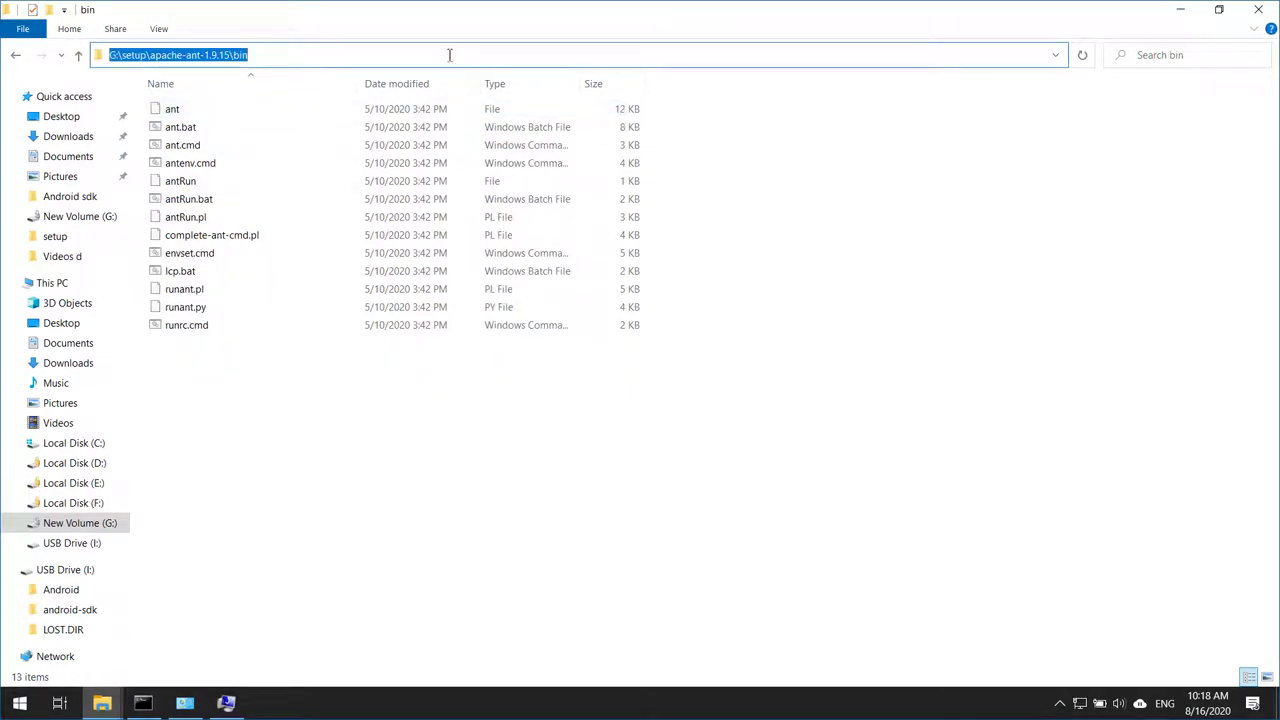
right_click(208, 54)
click(243, 101)
right_click(212, 52)
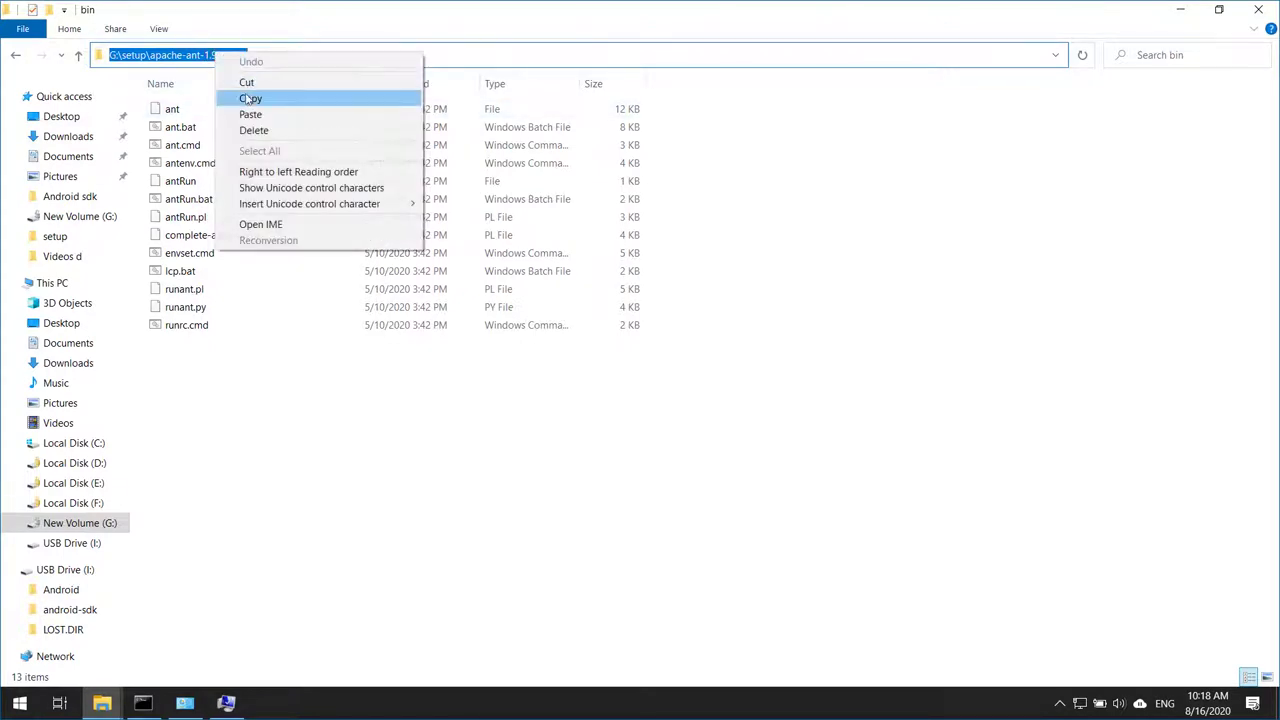
click(250, 99)
Add the entry G:\setup\apache-ant-1.9.15\bin to the user Path variable, save the environment variables and close the system properties.
click(226, 703)
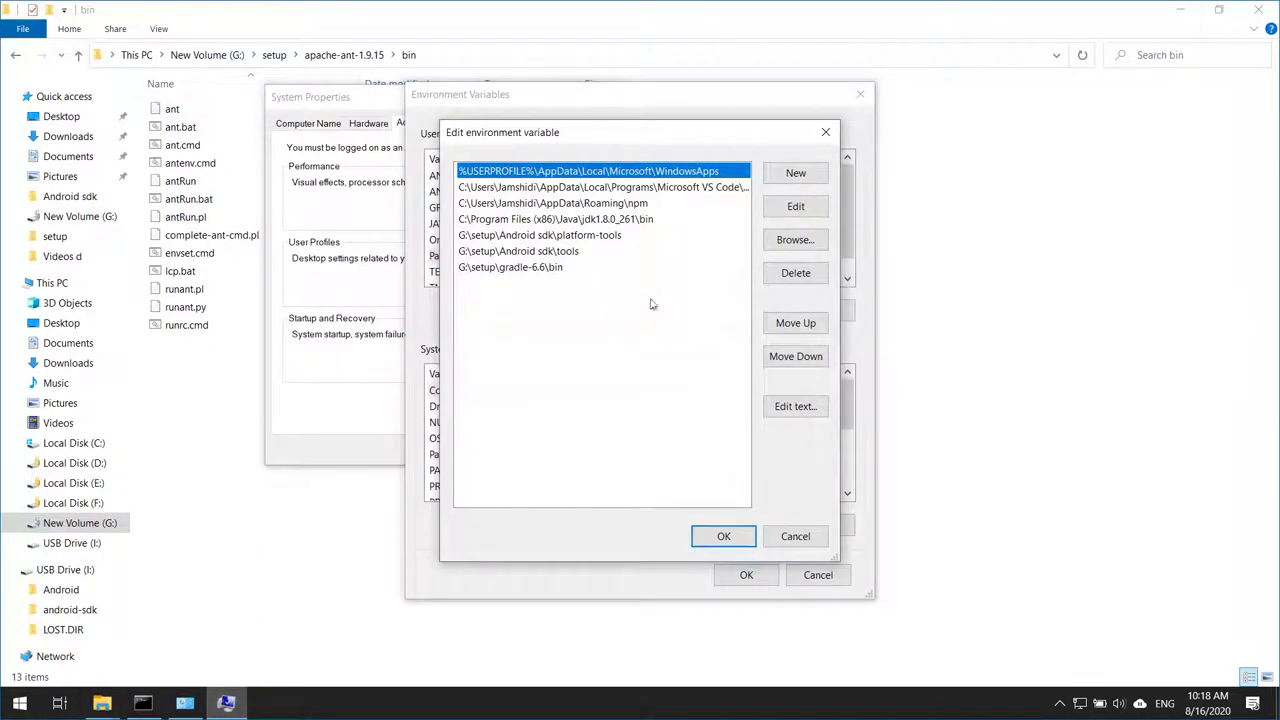
click(795, 174)
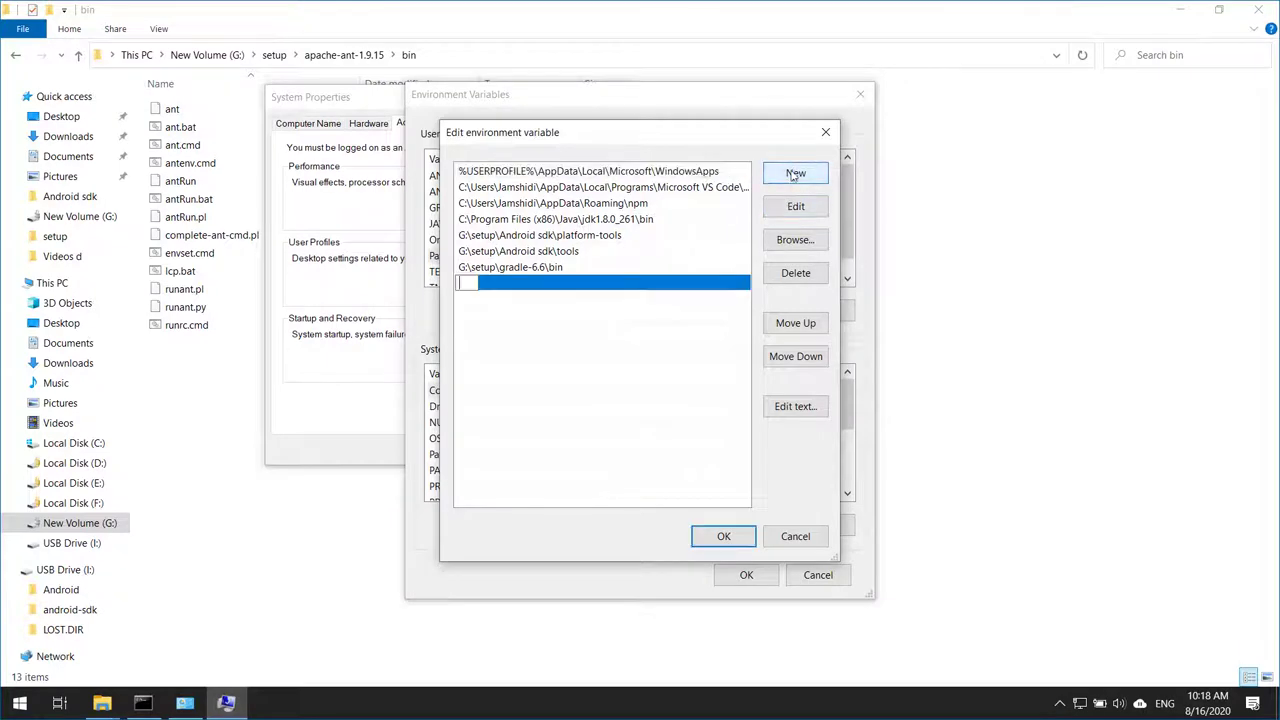
key(ctrl+v)
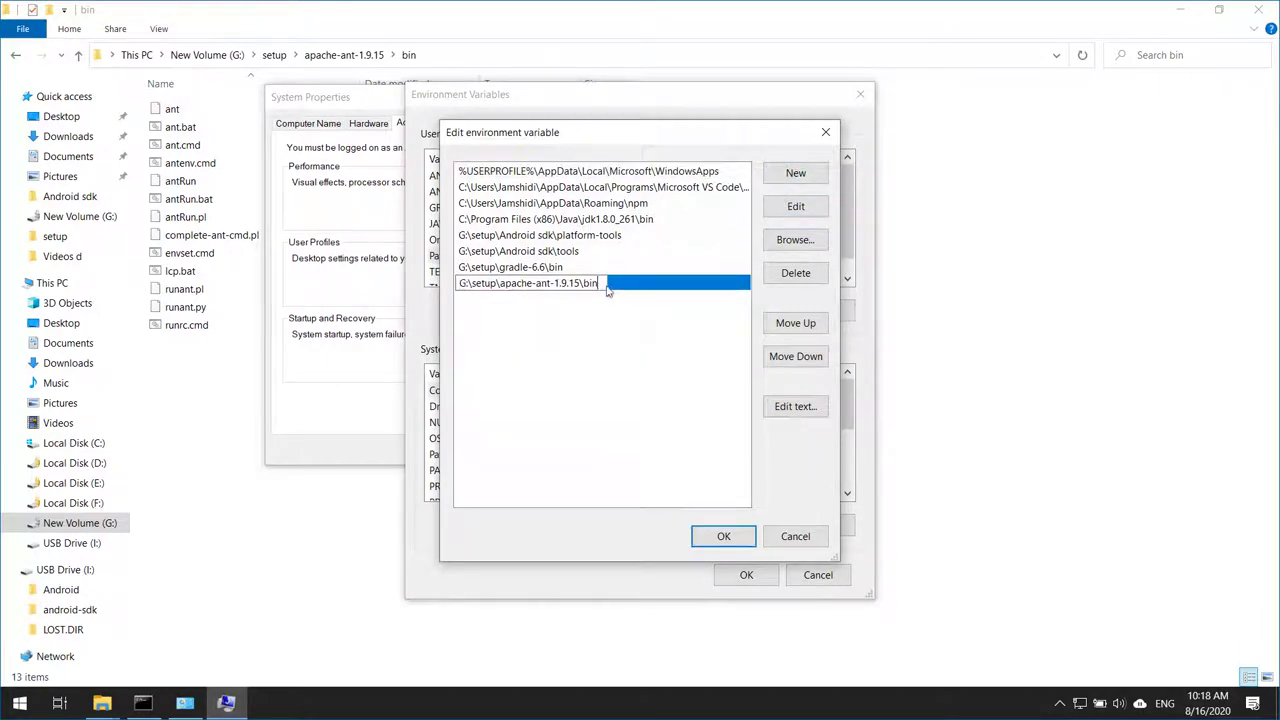
drag(461, 283, 600, 283)
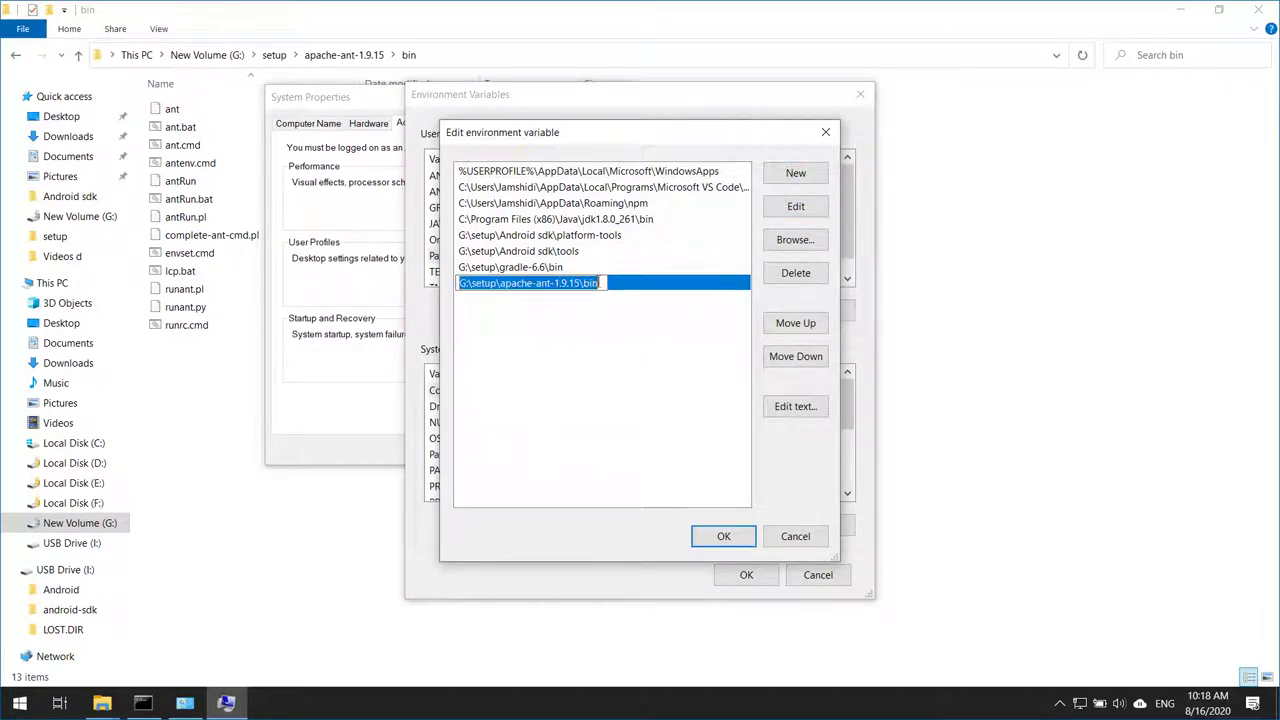
click(587, 315)
click(487, 287)
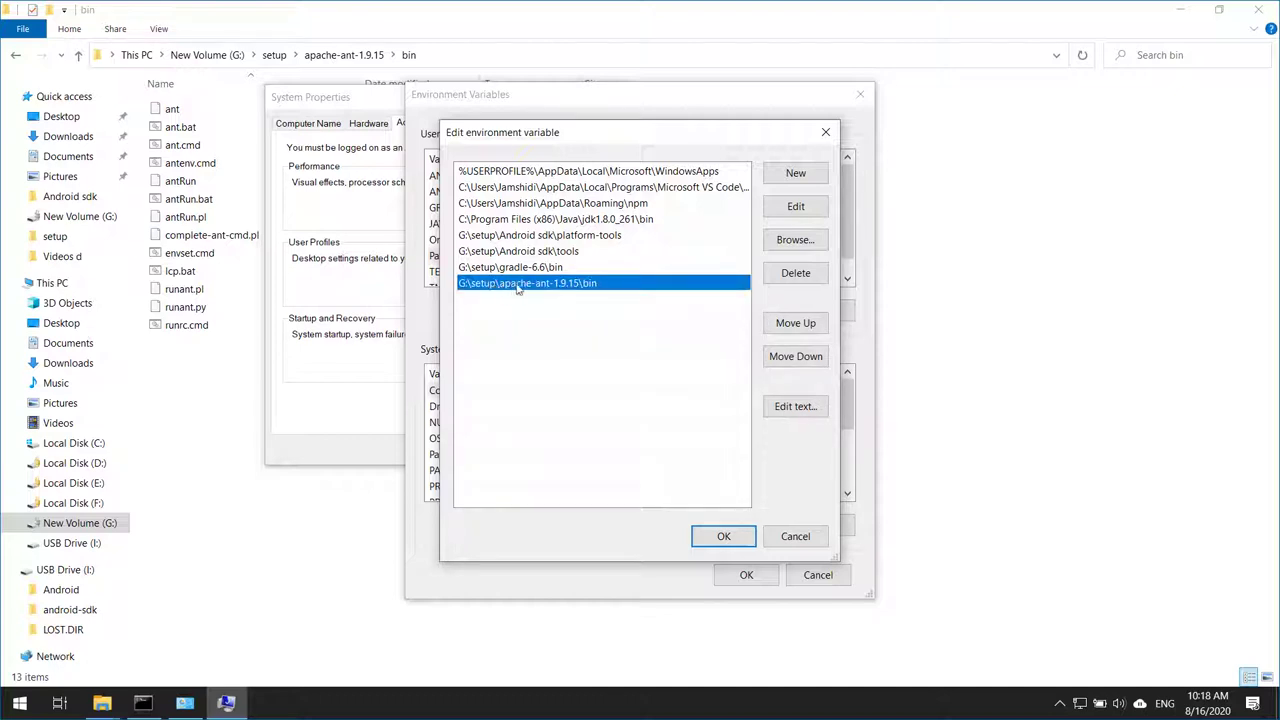
click(548, 283)
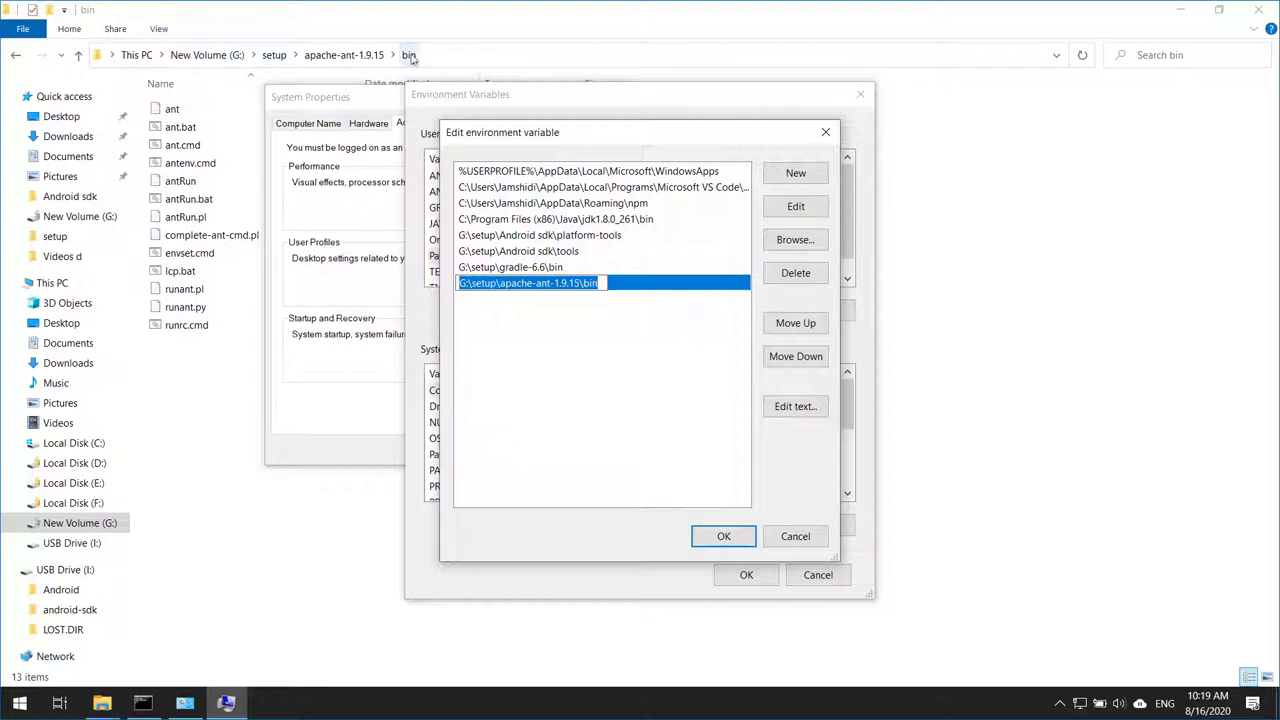
click(669, 423)
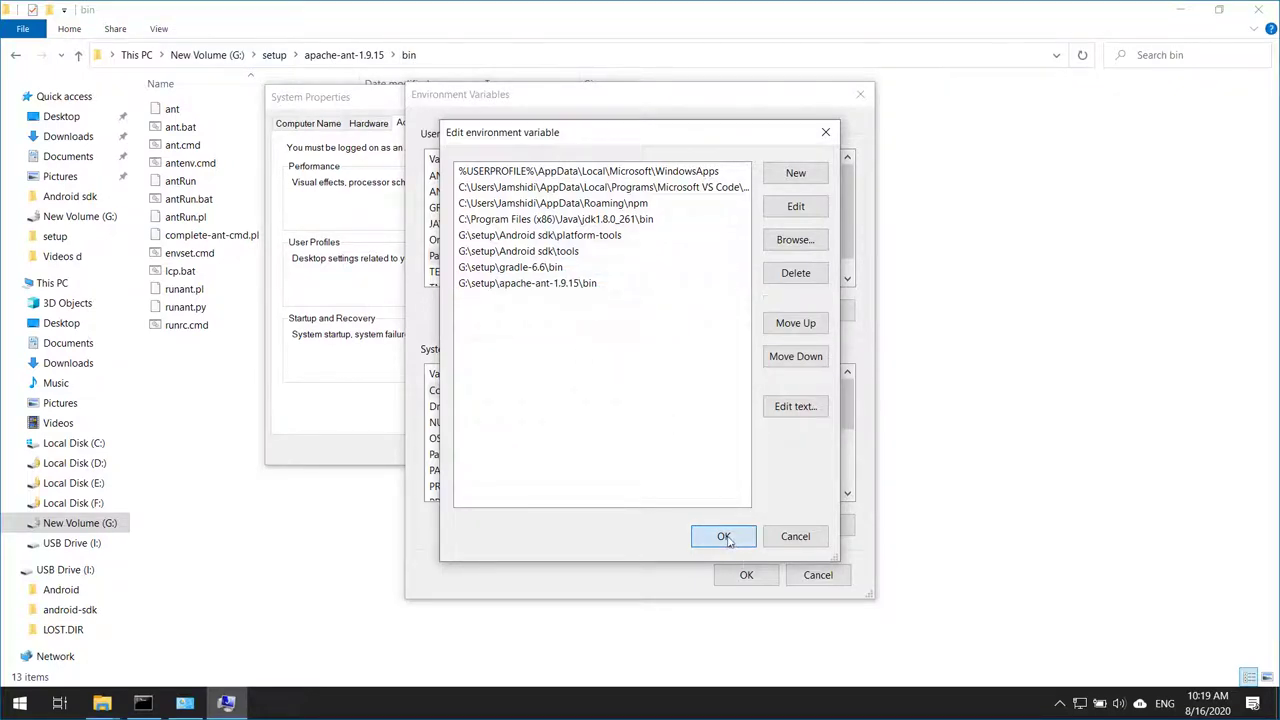
click(720, 534)
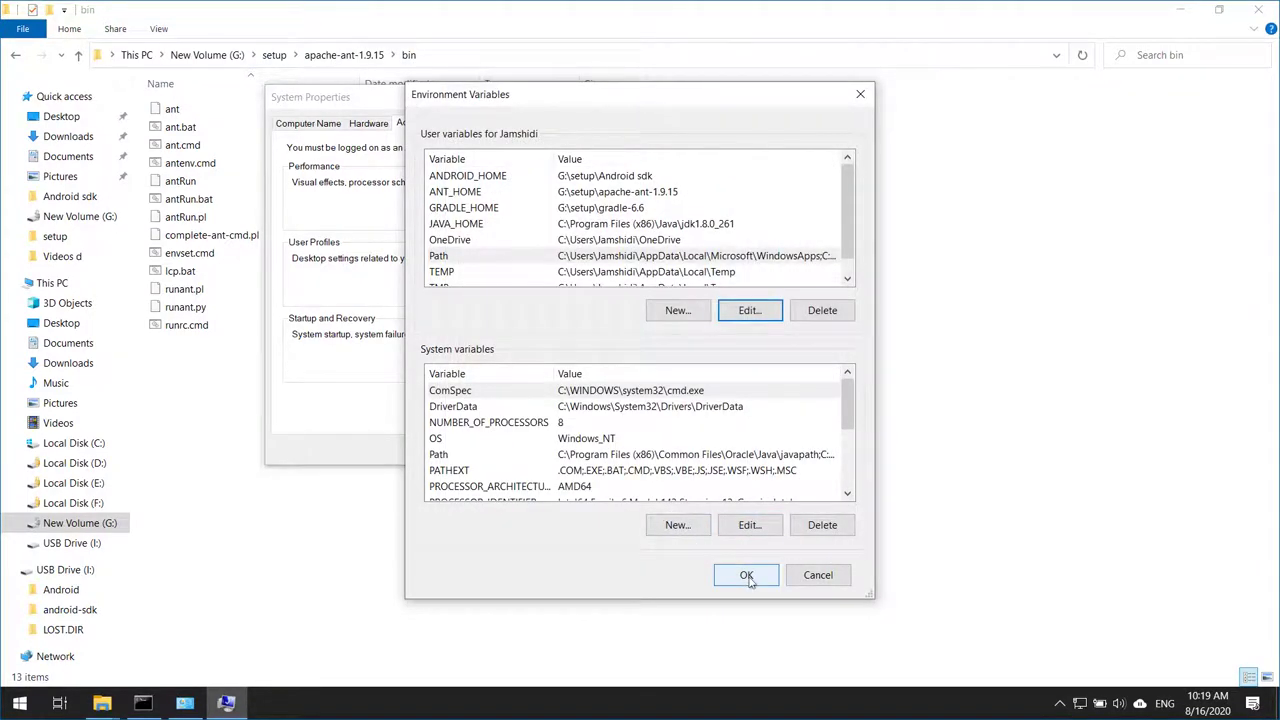
click(746, 575)
click(459, 455)
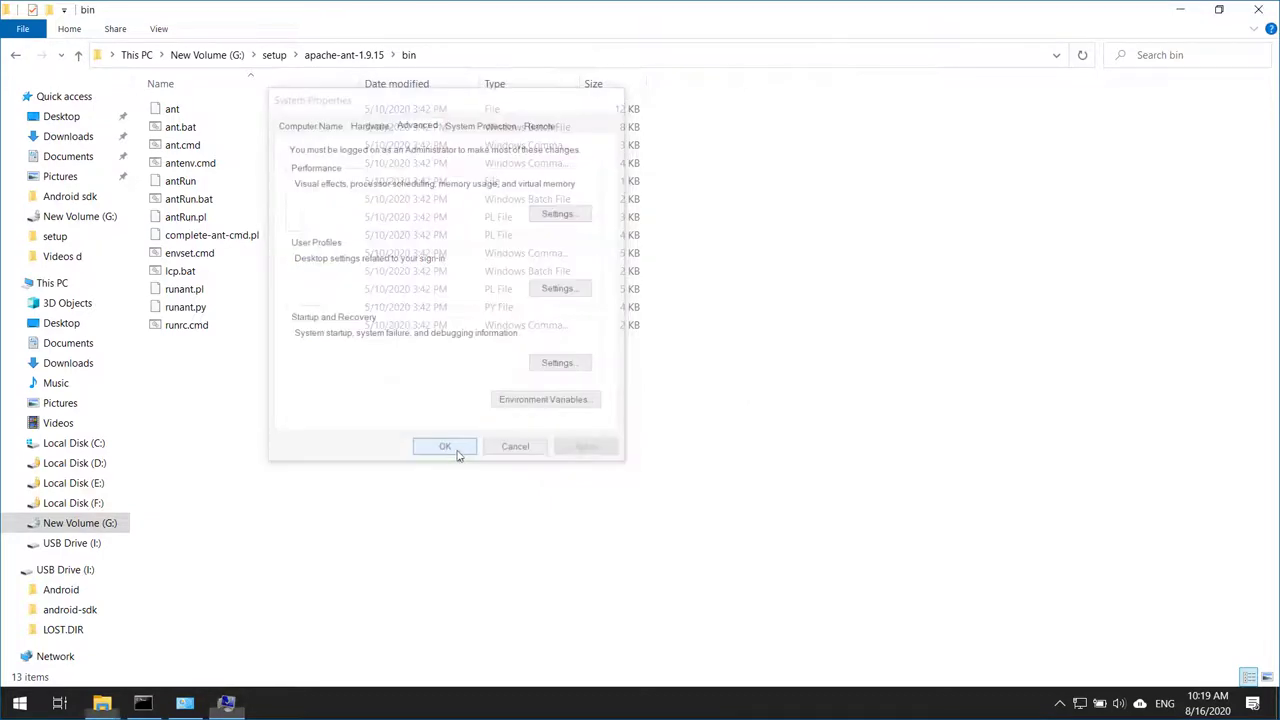
Switch to the Command Prompt and clear its text selection to resume the paused installation of testApp's dependencies.
click(146, 703)
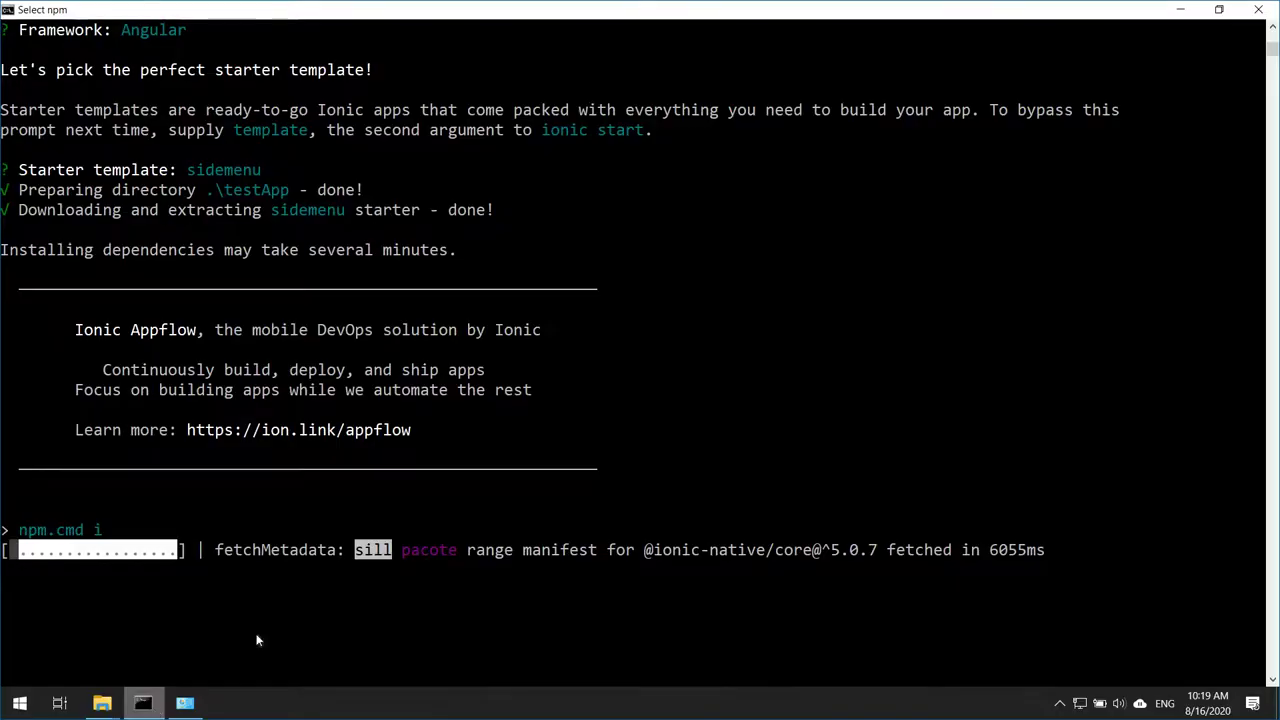
click(278, 568)
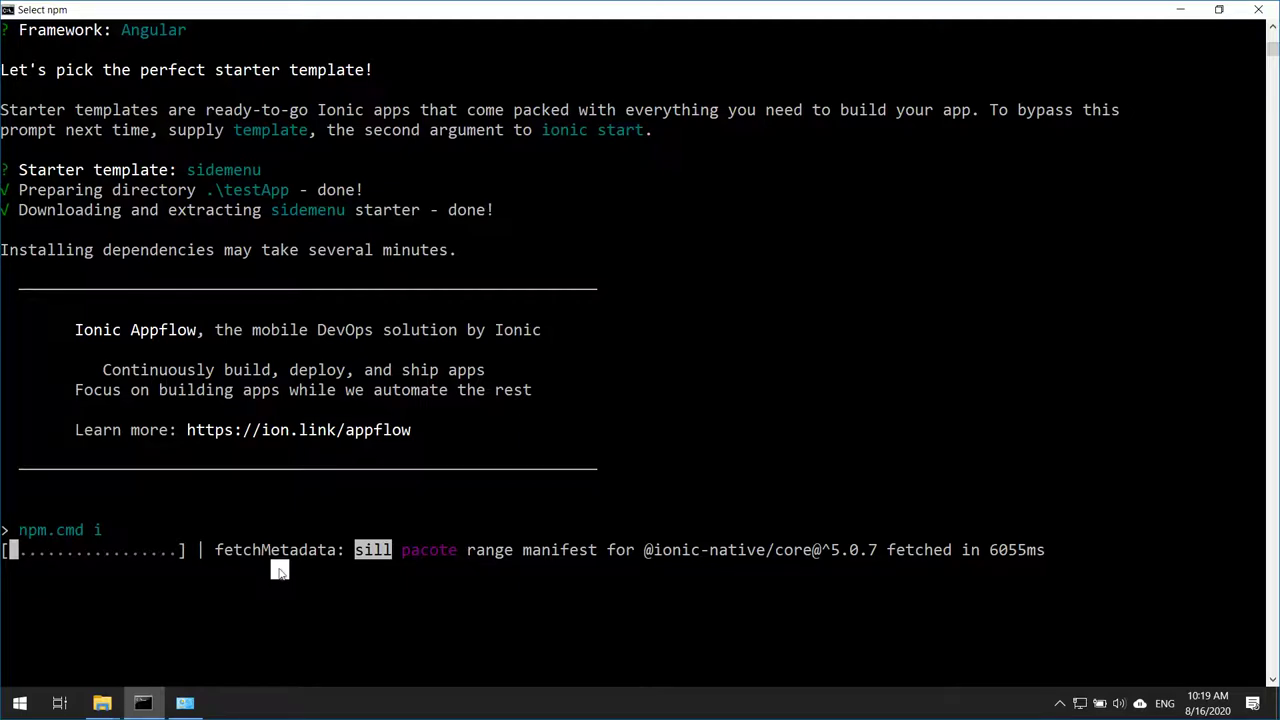
key(Escape)
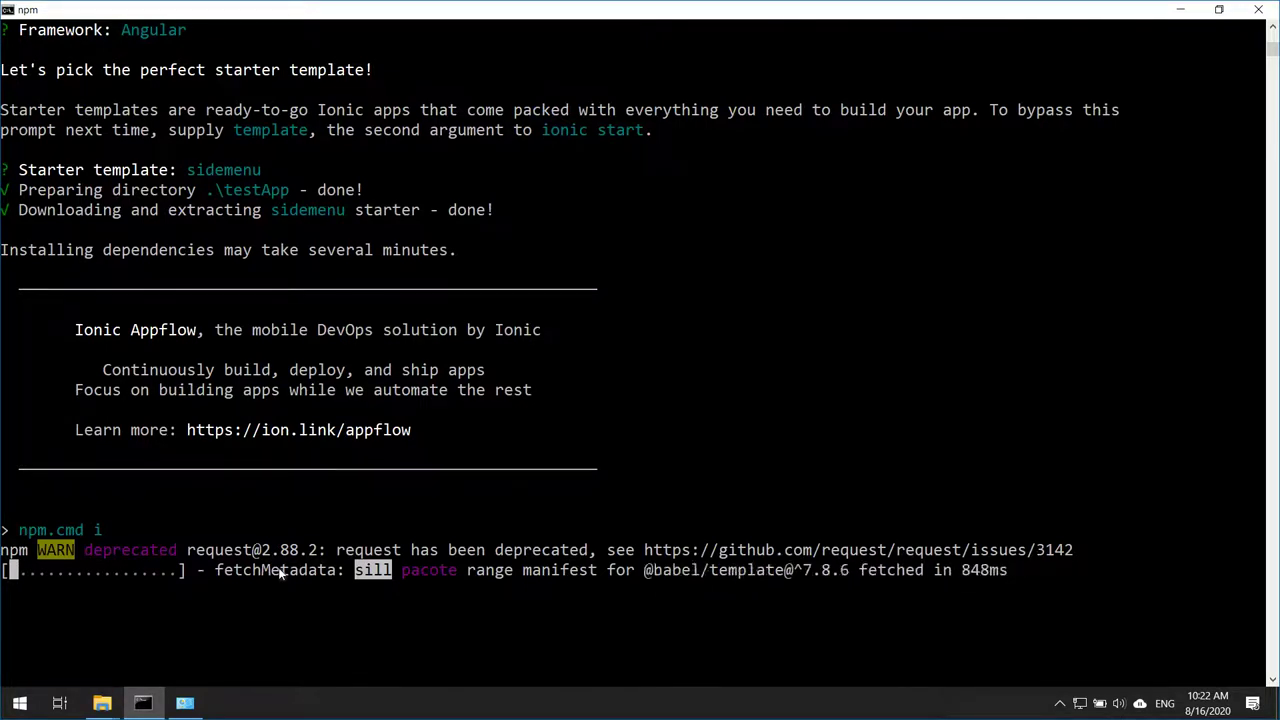
Follow the npm installation output to check its progress, and restore the console window from full screen.
scroll(280, 572, down, 4)
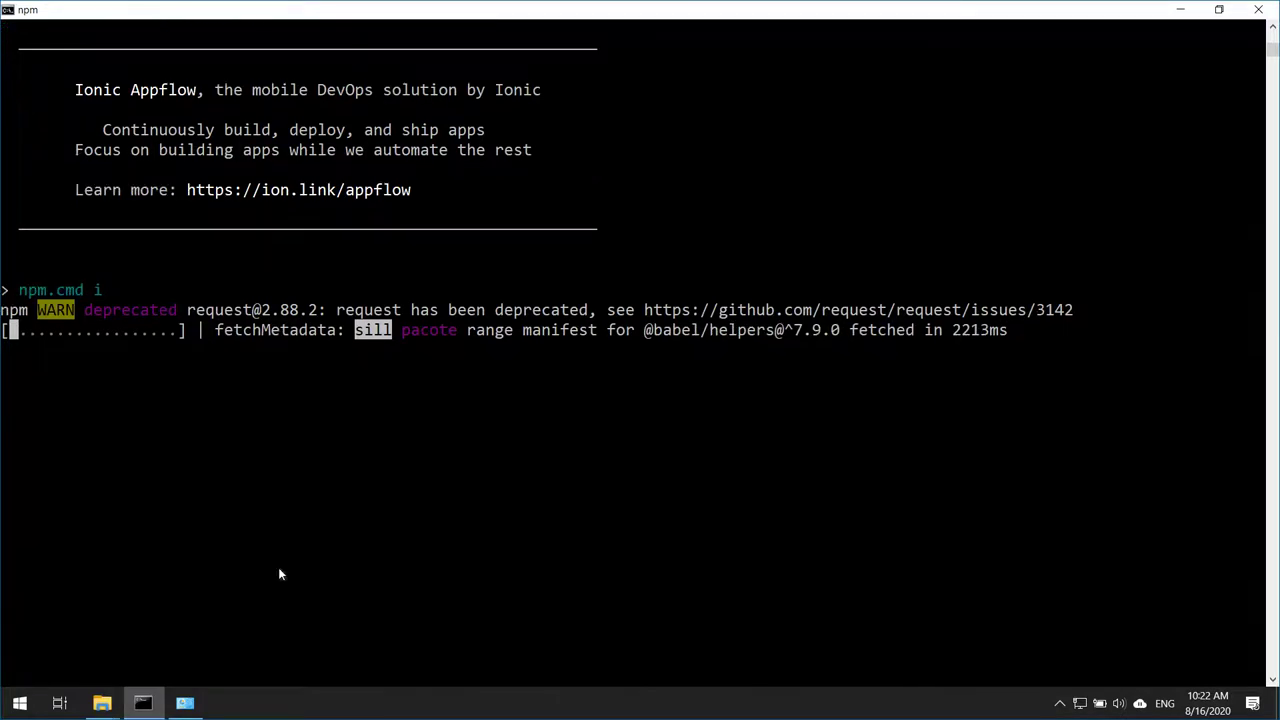
scroll(280, 574, down, 3)
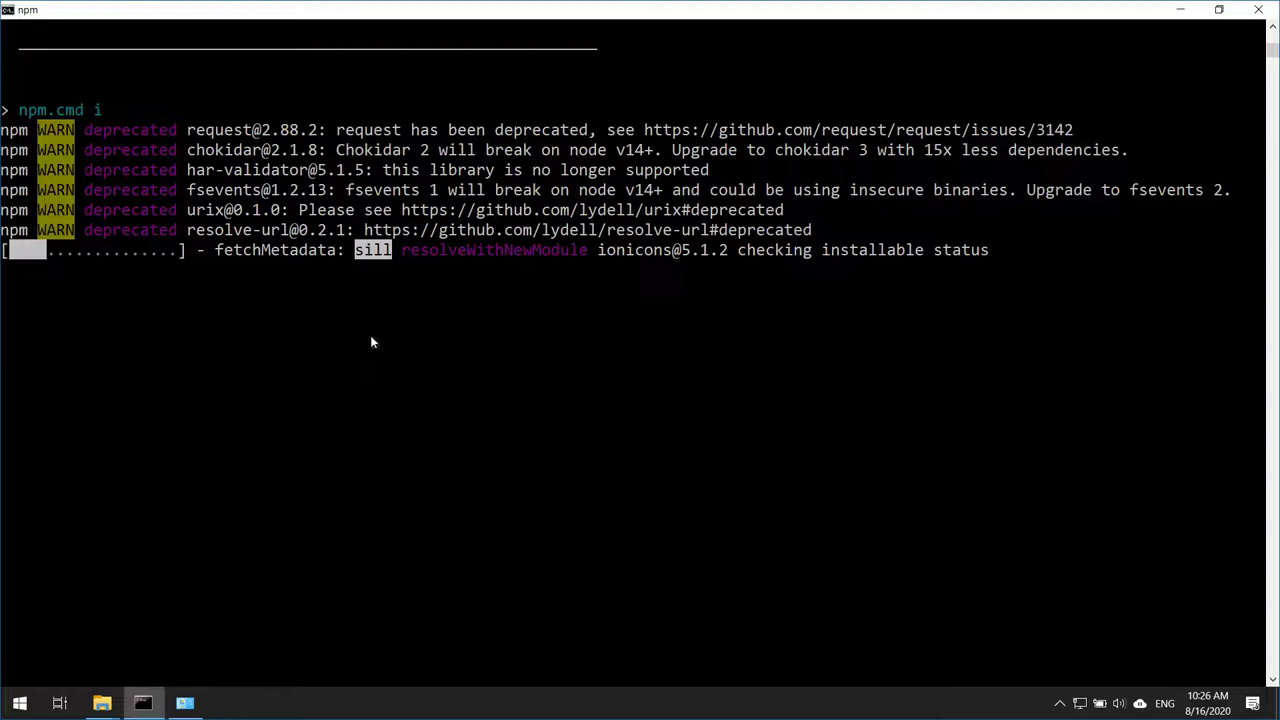
click(371, 342)
right_click(371, 342)
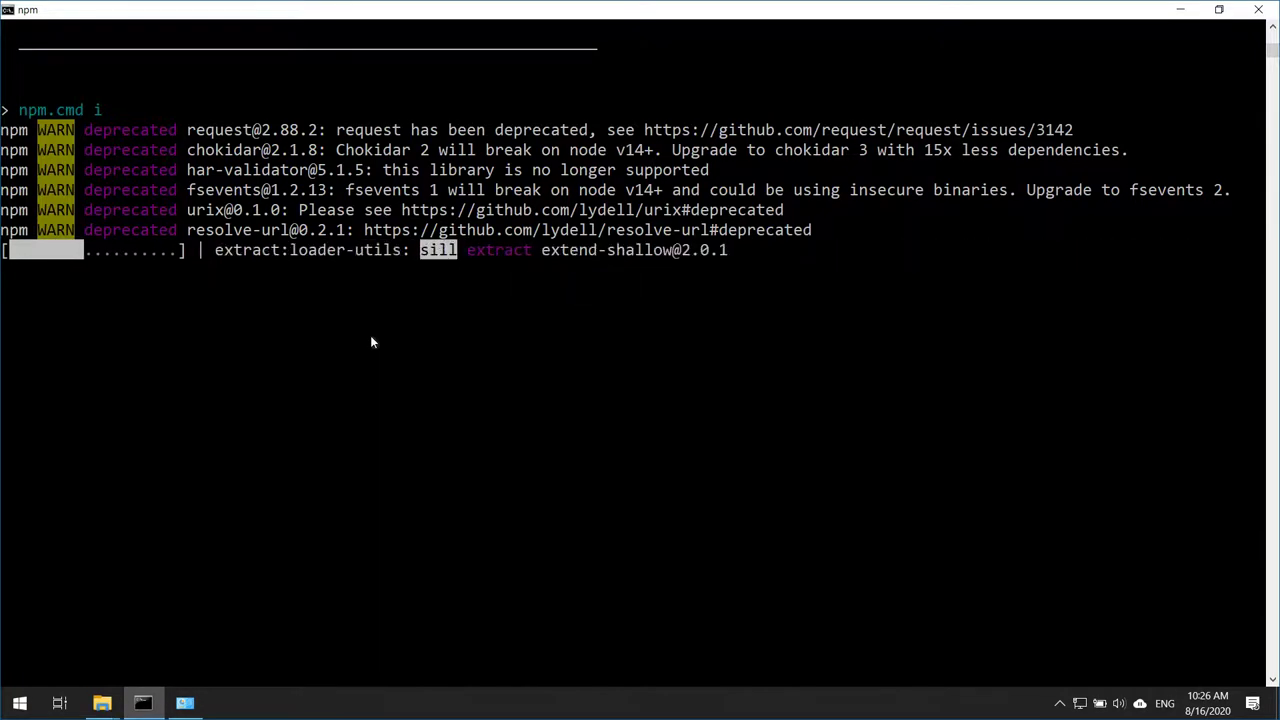
click(1219, 9)
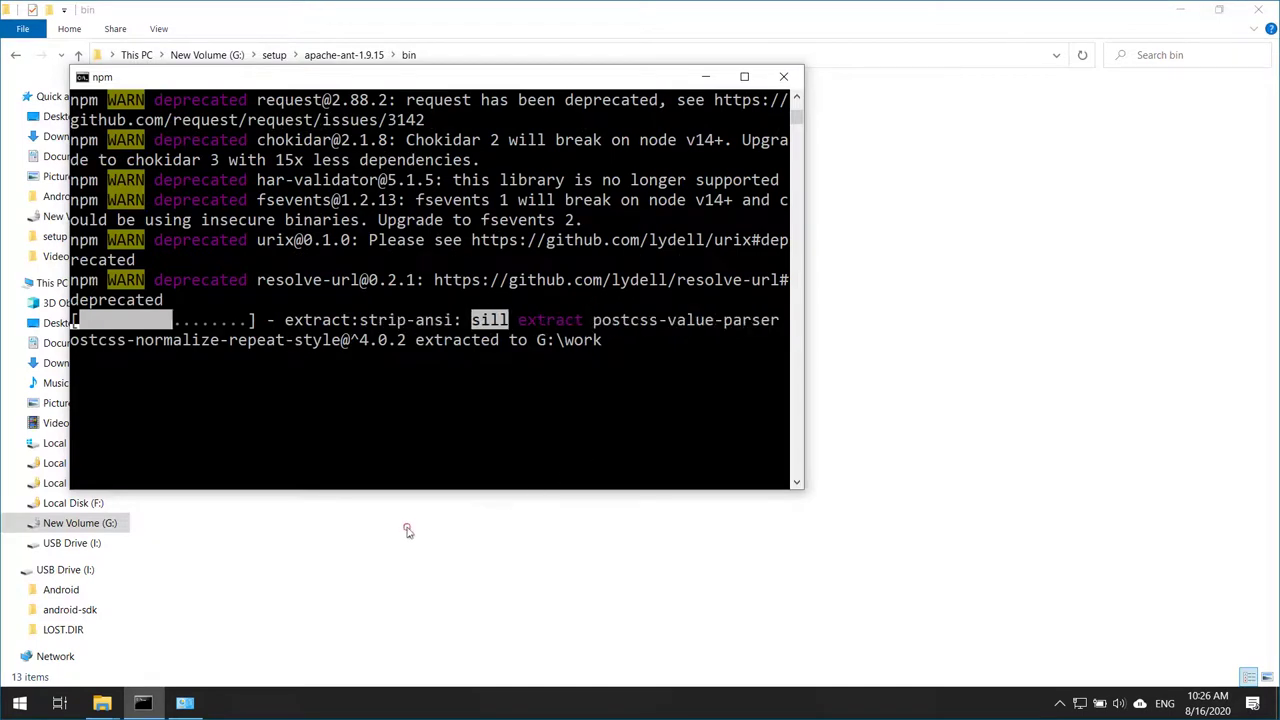
Browse the G:\workspace\testApp project folder, inspect node_modules\.staging, and return to testApp to refresh its listing.
click(409, 530)
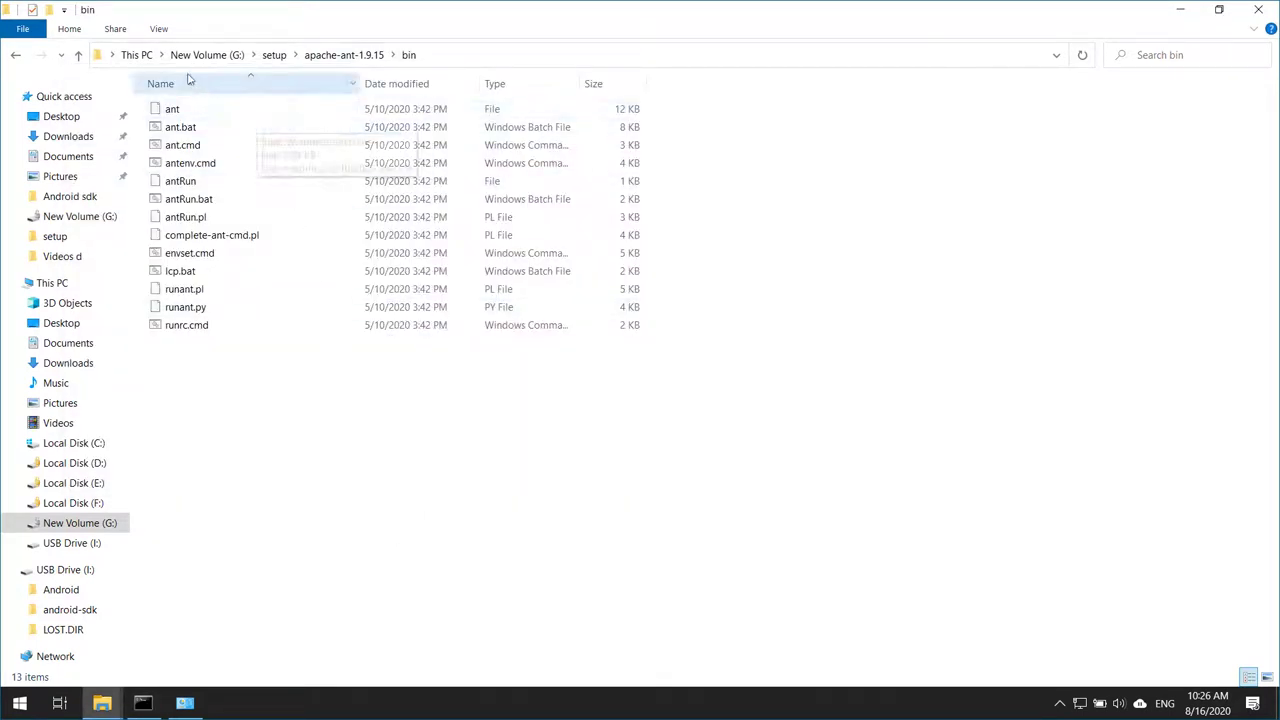
click(218, 57)
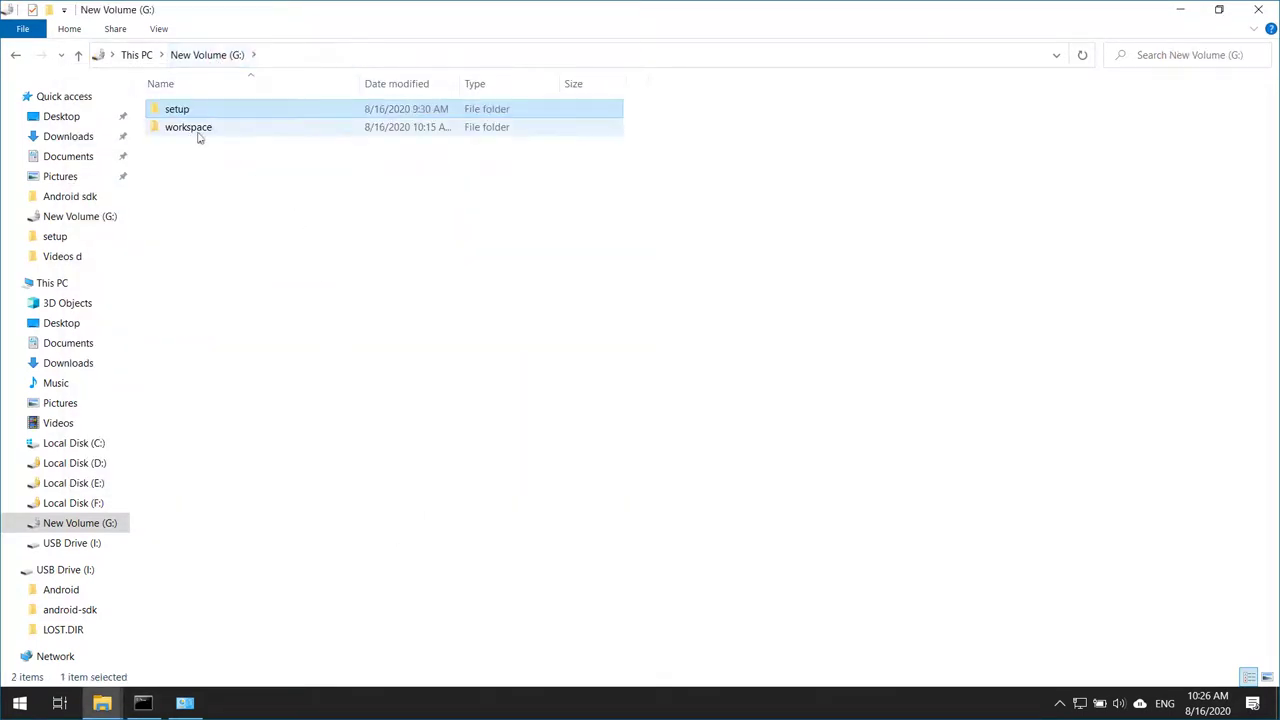
double_click(197, 129)
double_click(200, 114)
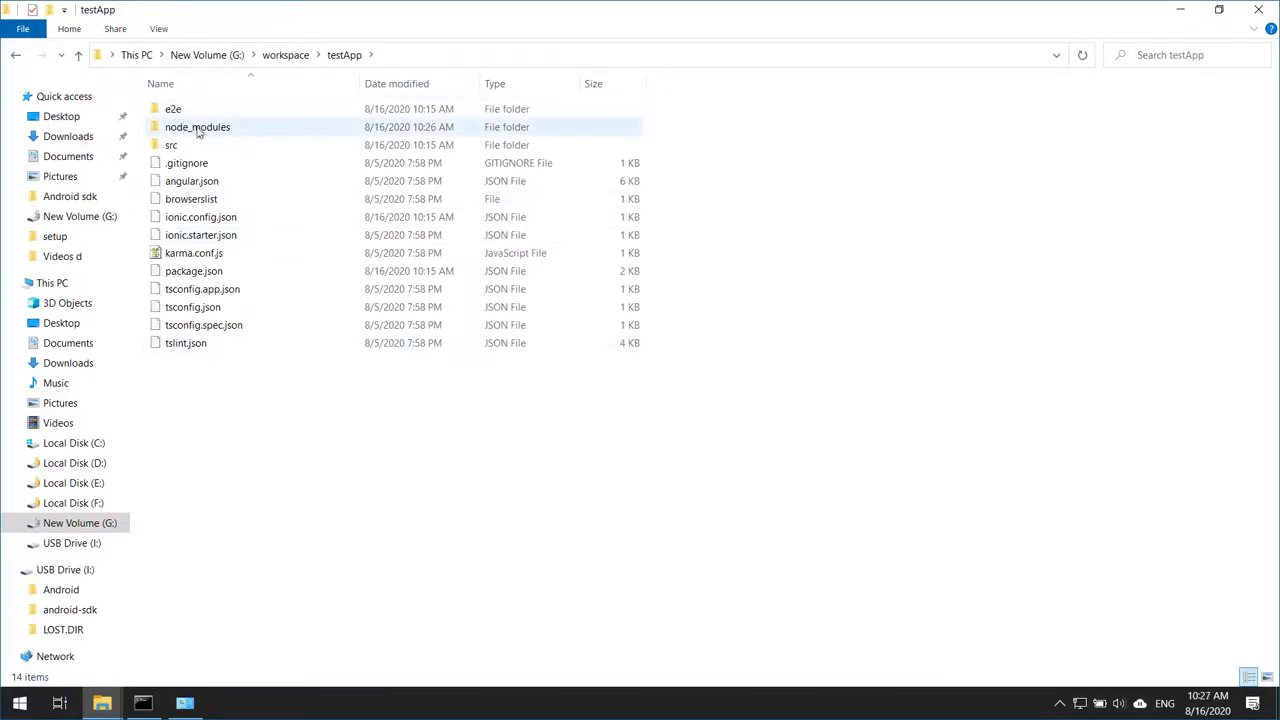
double_click(199, 130)
double_click(199, 130)
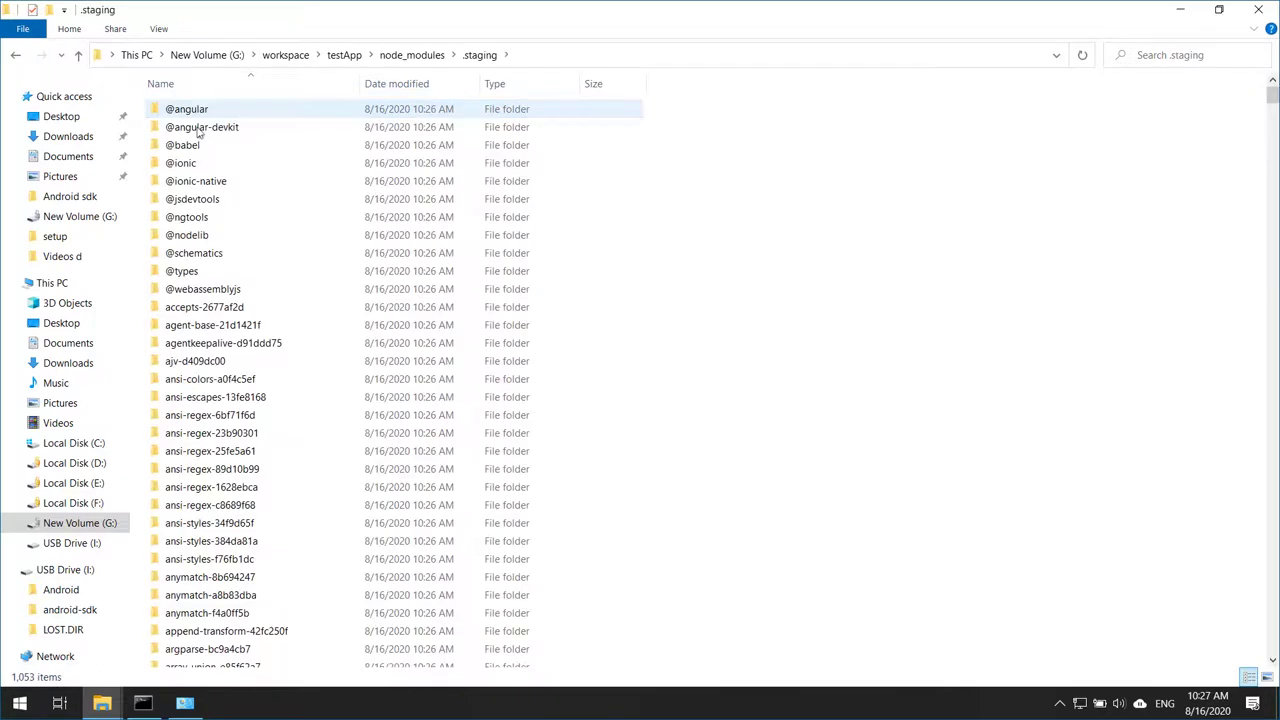
click(338, 56)
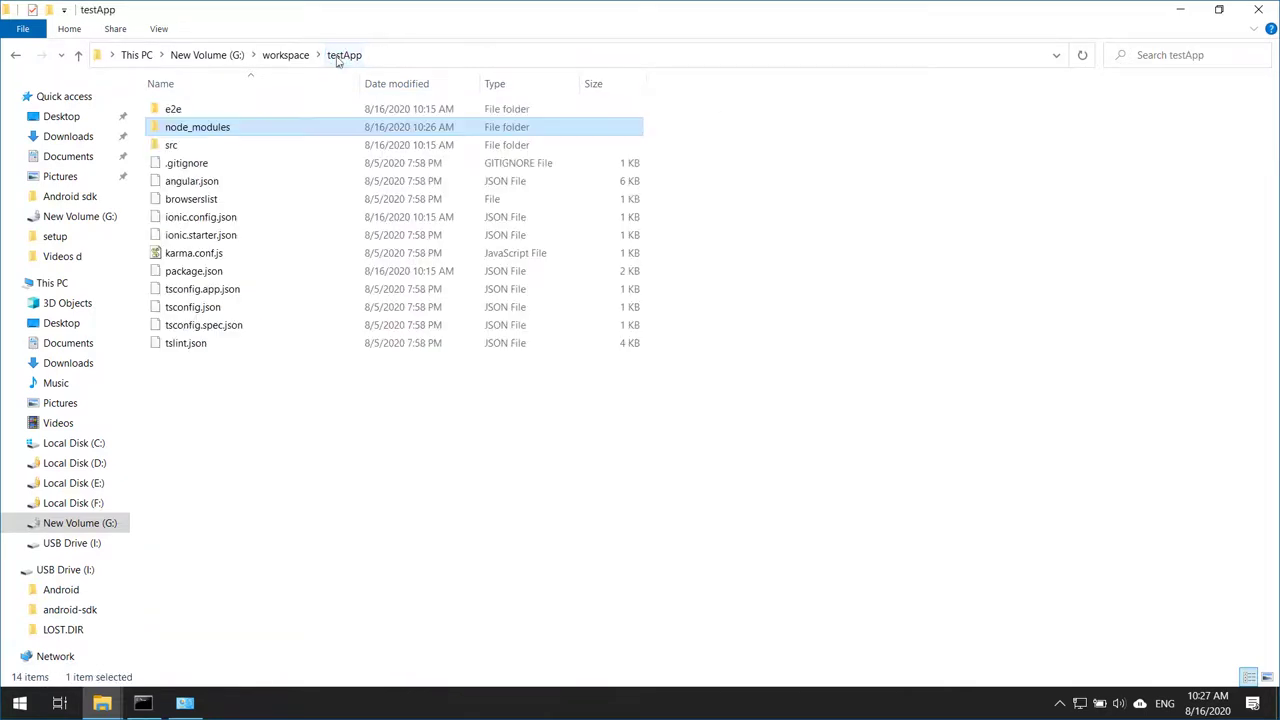
right_click(434, 467)
click(487, 293)
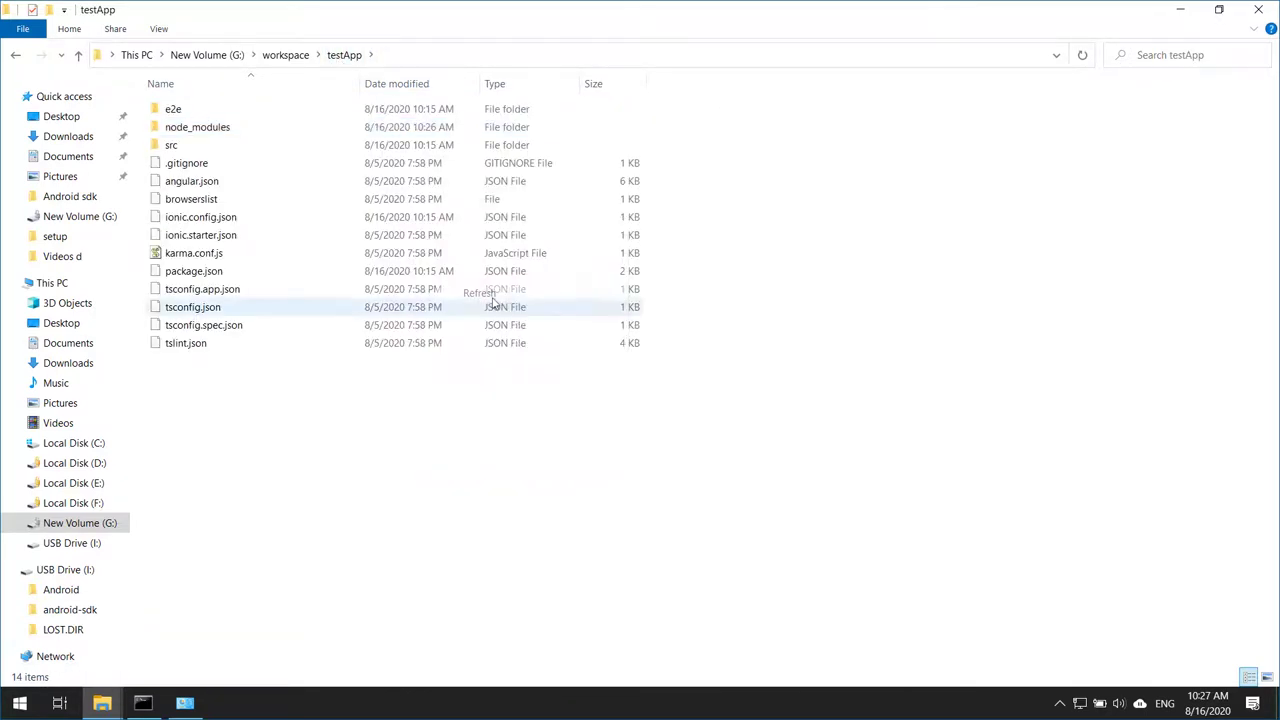
Preview index.html from testApp's src folder in the browser, and close the browser.
double_click(226, 150)
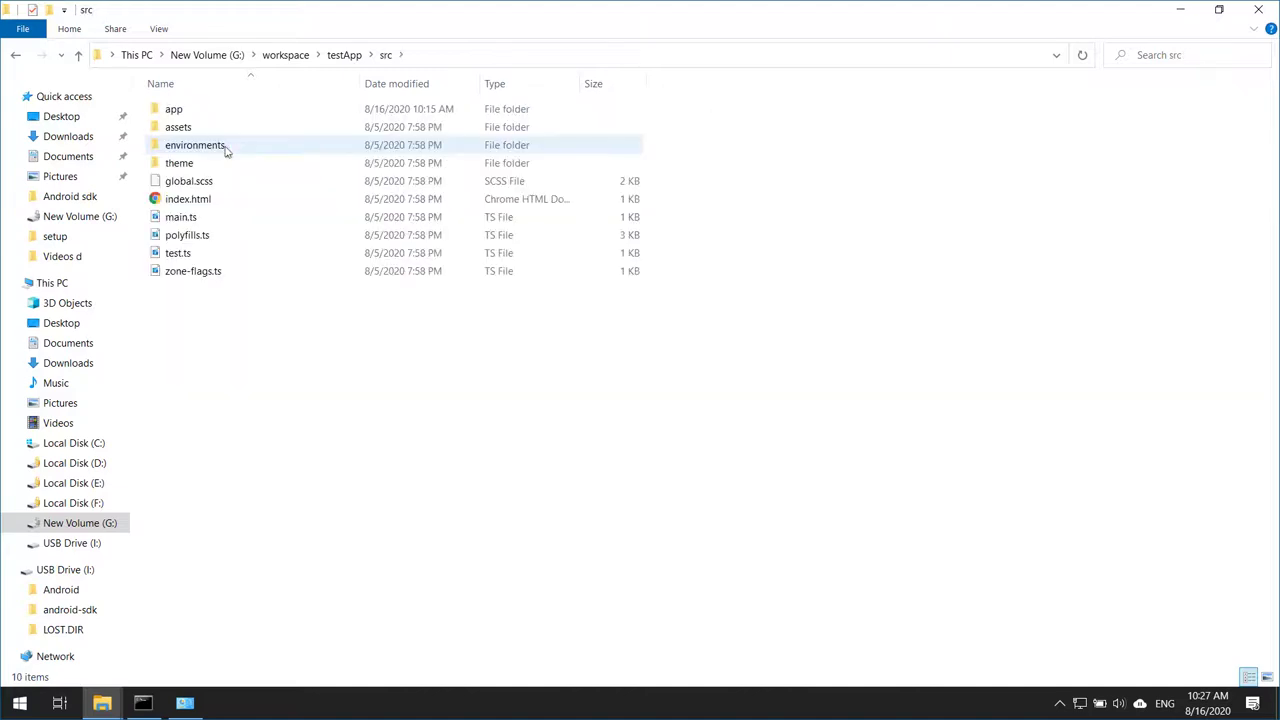
click(201, 204)
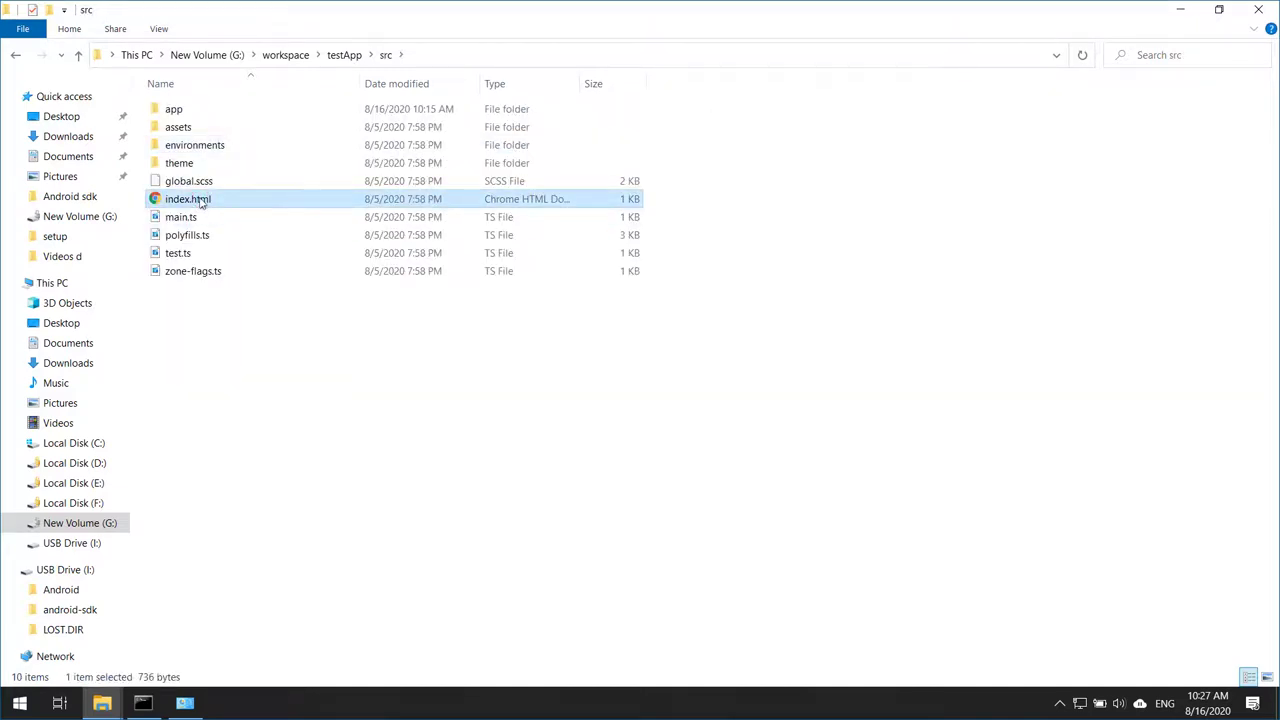
double_click(201, 204)
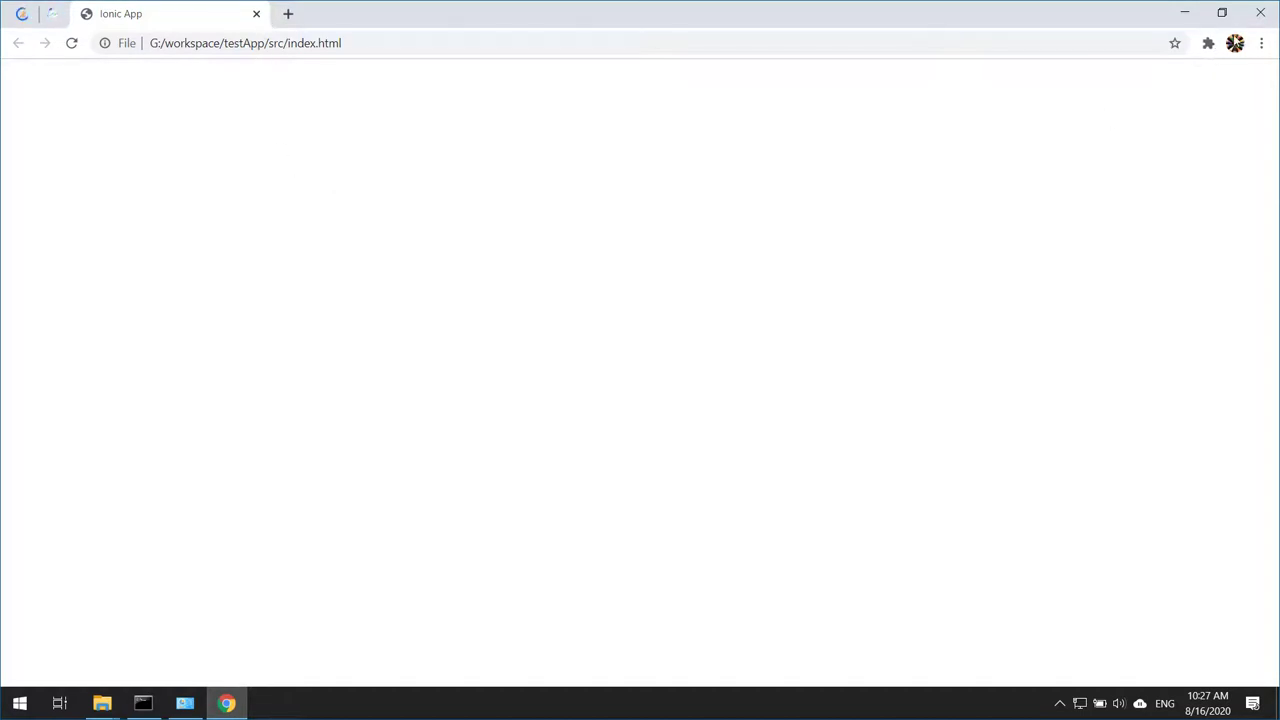
click(1260, 13)
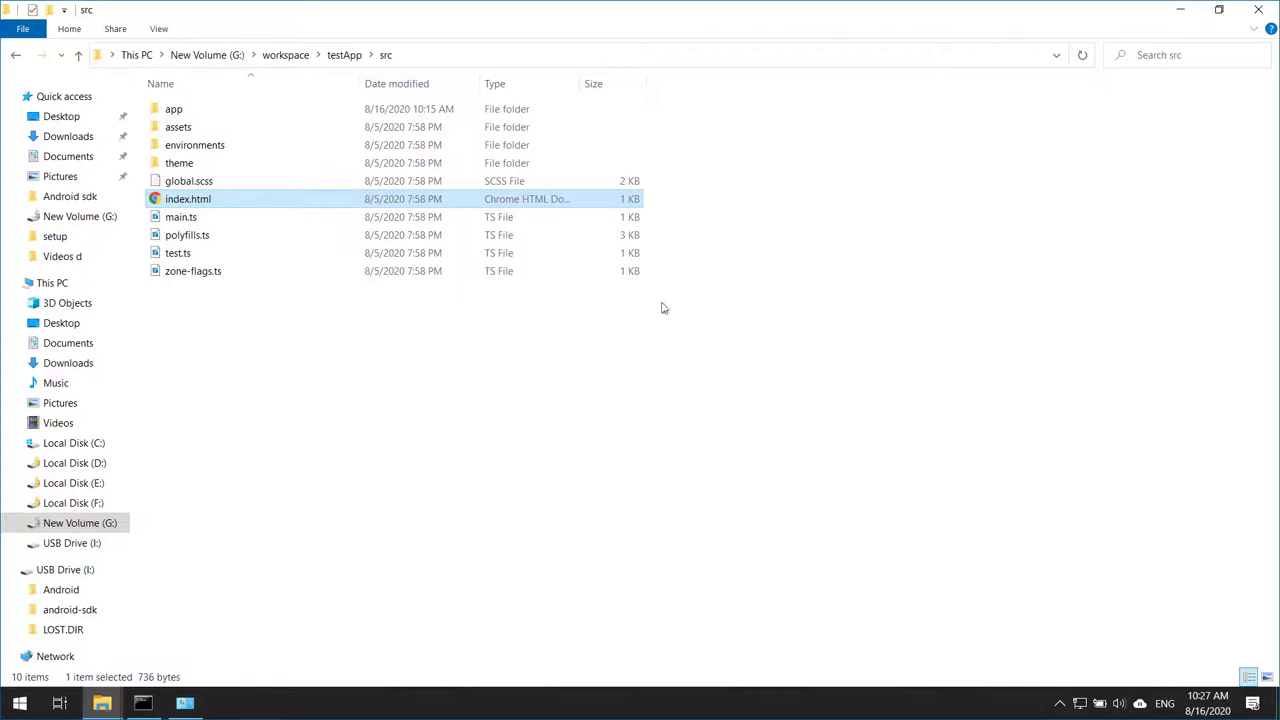
Switch to the Command Prompt, resume the npm installation in a maximized window, and decline sharing Angular usage data with N.
click(143, 703)
click(428, 397)
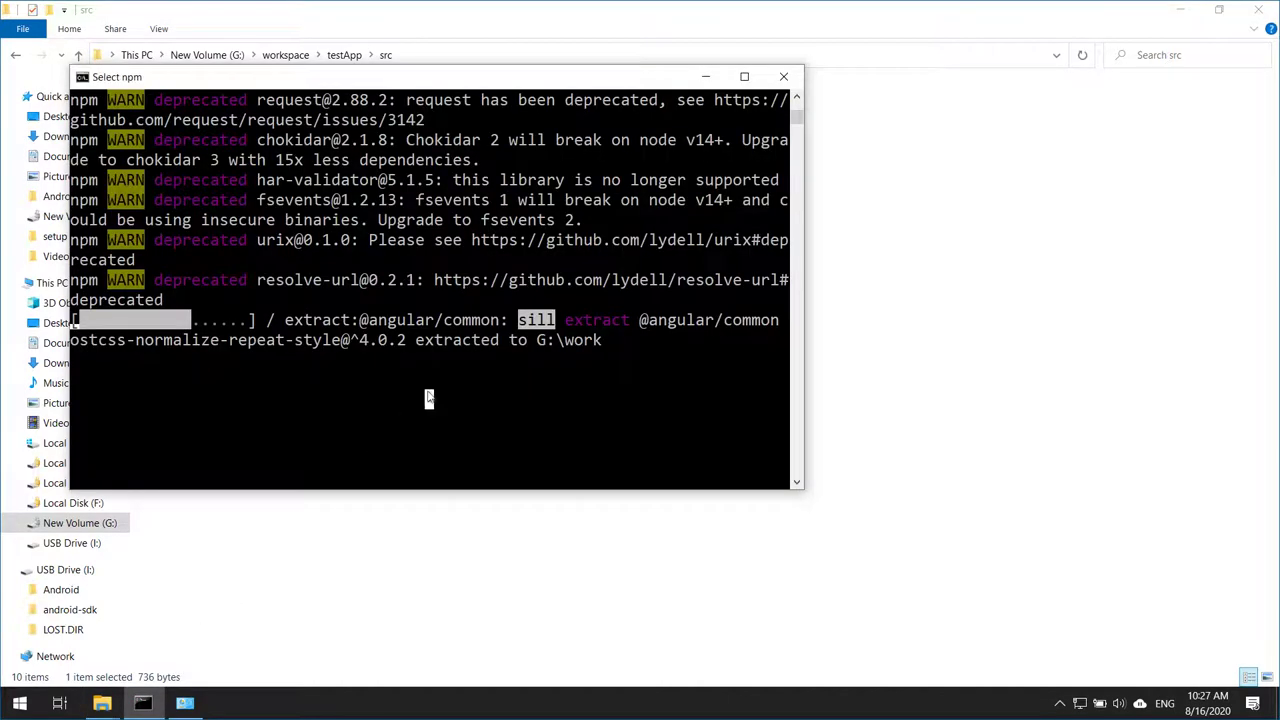
key(Escape)
click(743, 77)
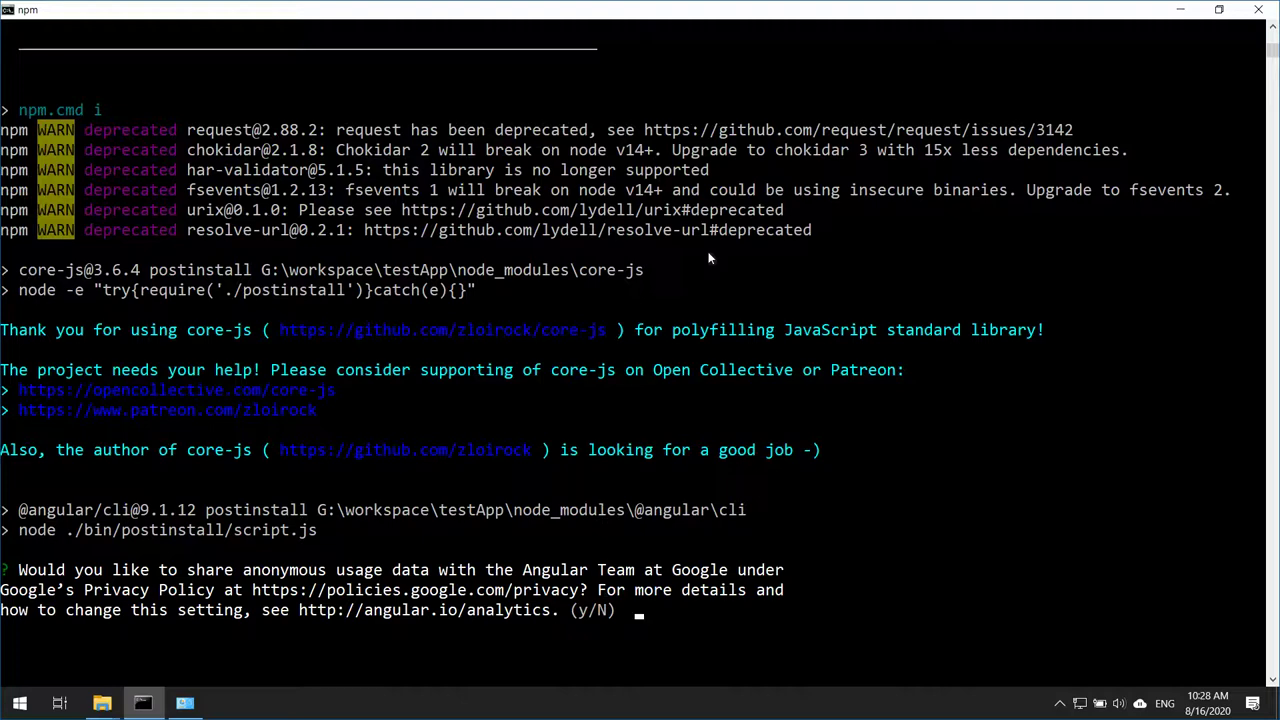
text(N)
key(Return)
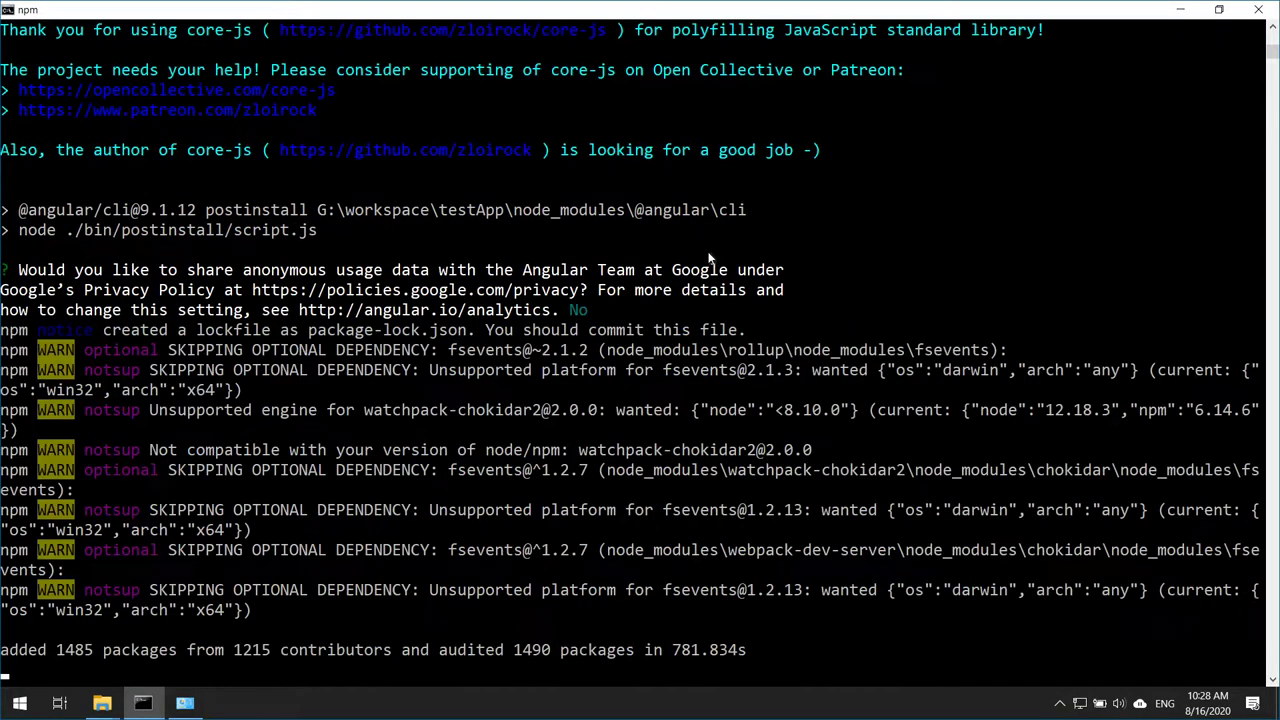
Change the working directory from G:\workspace to testApp.
text(C)
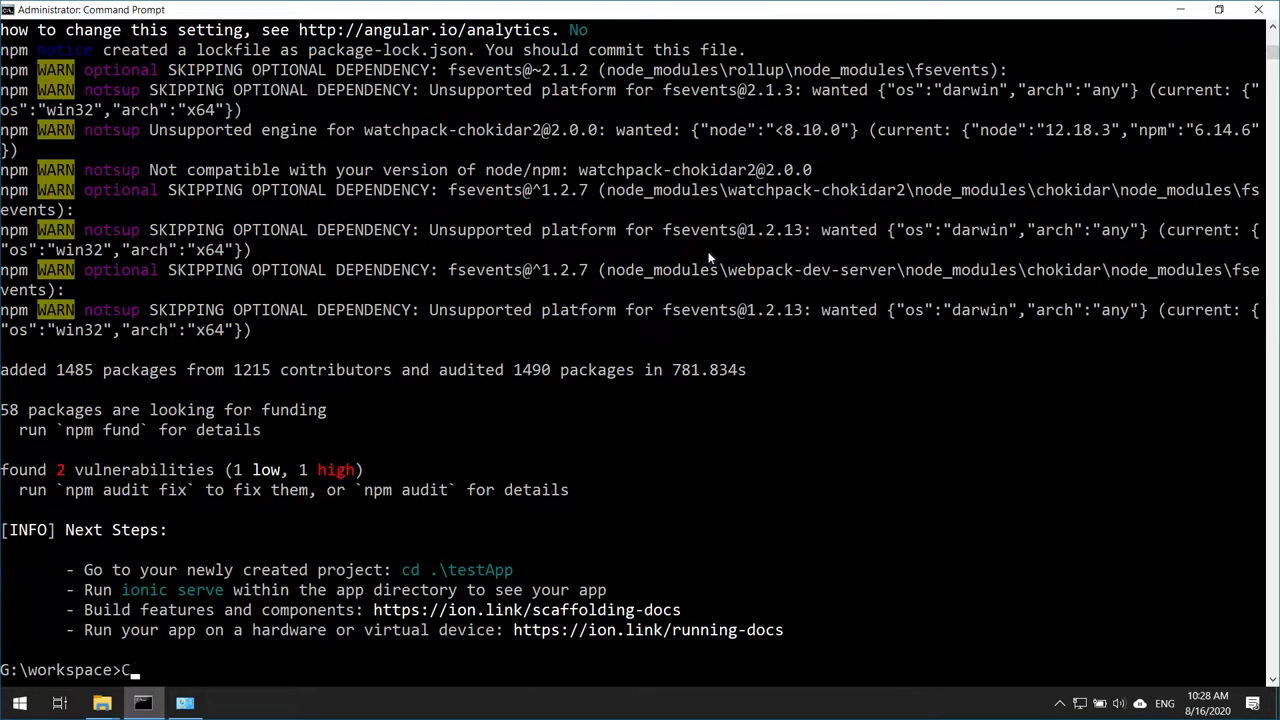
text(D testApp)
key(Return)
Run ionic lab in the testApp directory and allow Node.js through the firewall on public networks.
text(ION=)
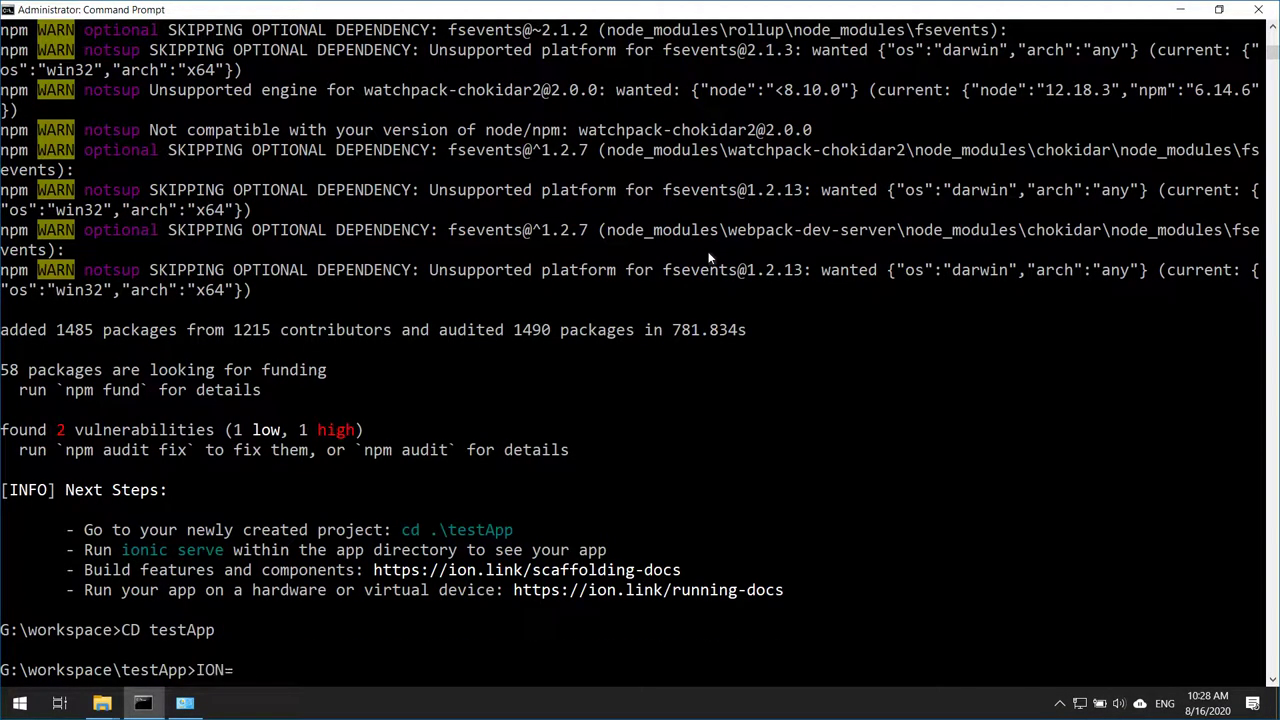
key(BackSpace)
key(BackSpace)
key(BackSpace)
key(BackSpace)
text(ionic lab)
key(Return)
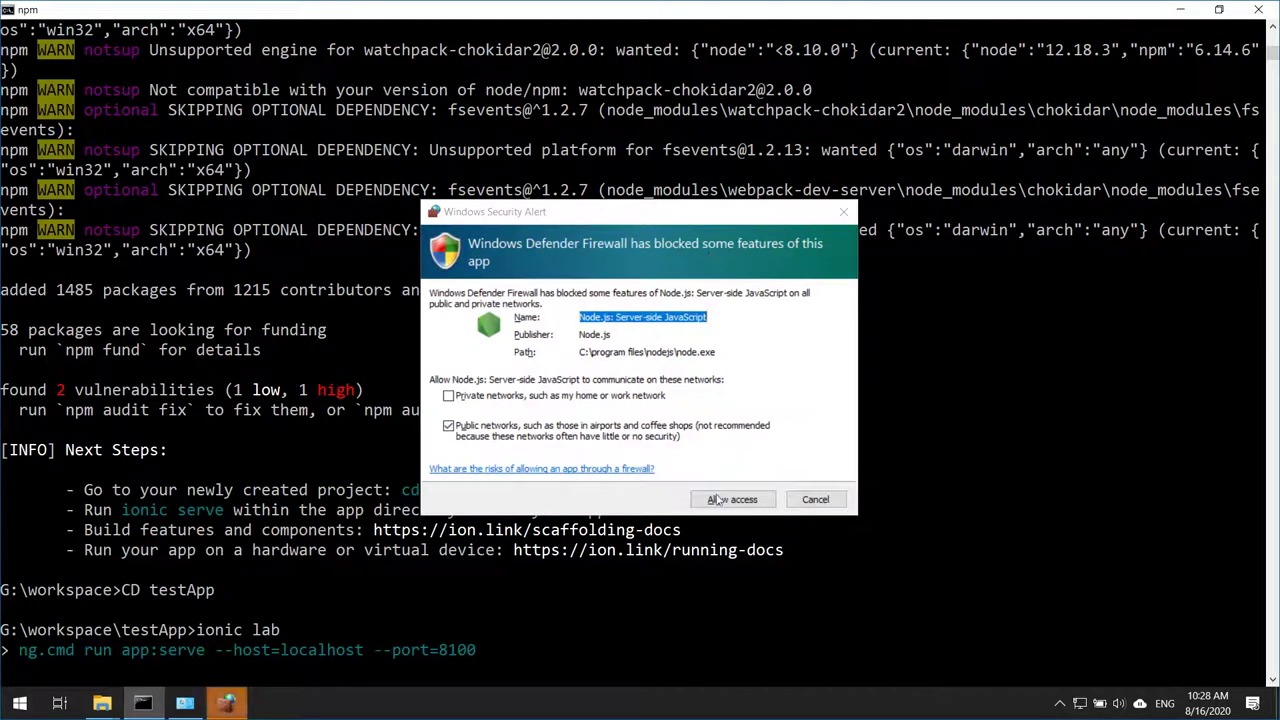
click(718, 500)
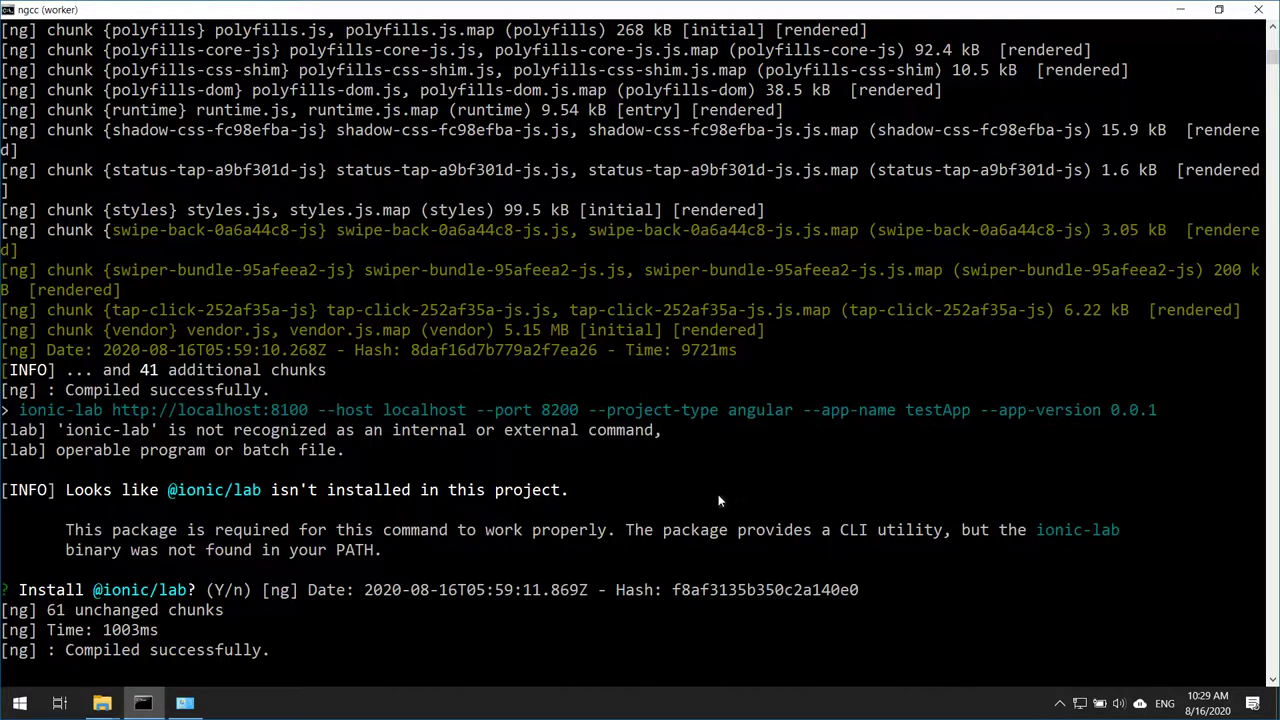
key(Return)
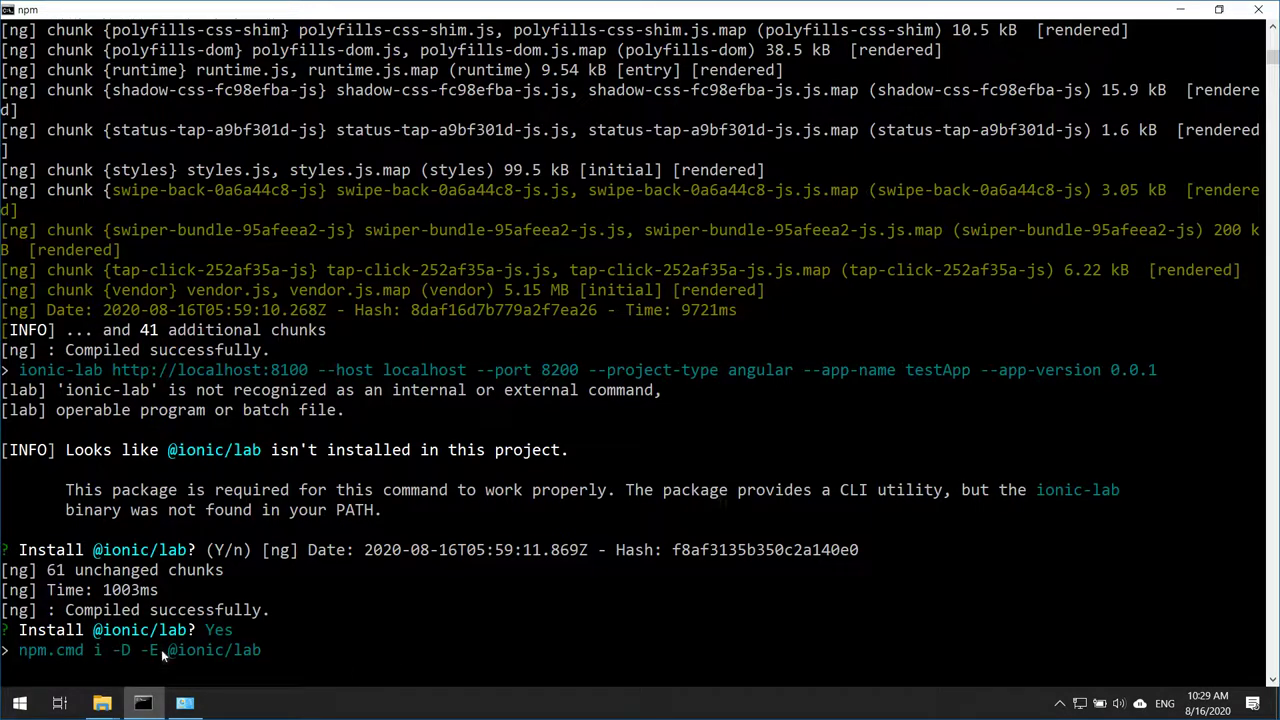
drag(20, 630, 234, 630)
click(205, 630)
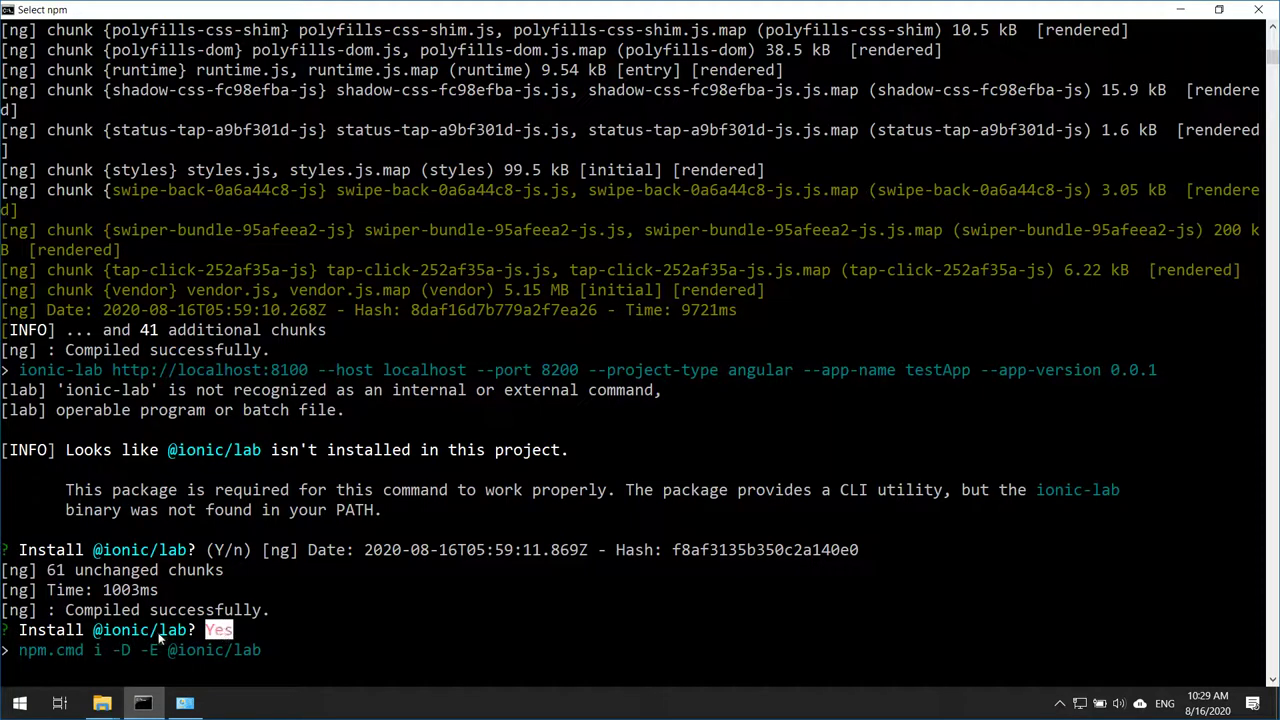
click(165, 632)
click(255, 630)
key(Escape)
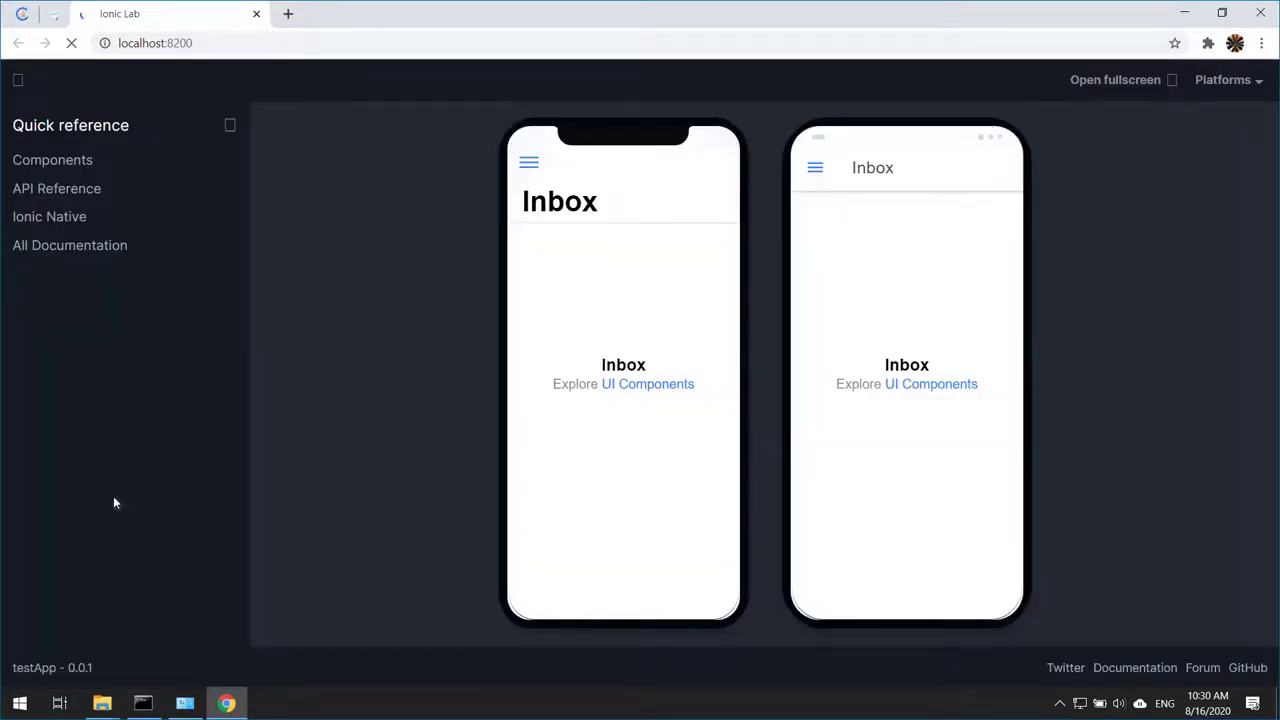
Open the side menus in the iOS and Android previews of Ionic Lab and look through the iOS entries.
click(532, 172)
scroll(587, 425, down, 2)
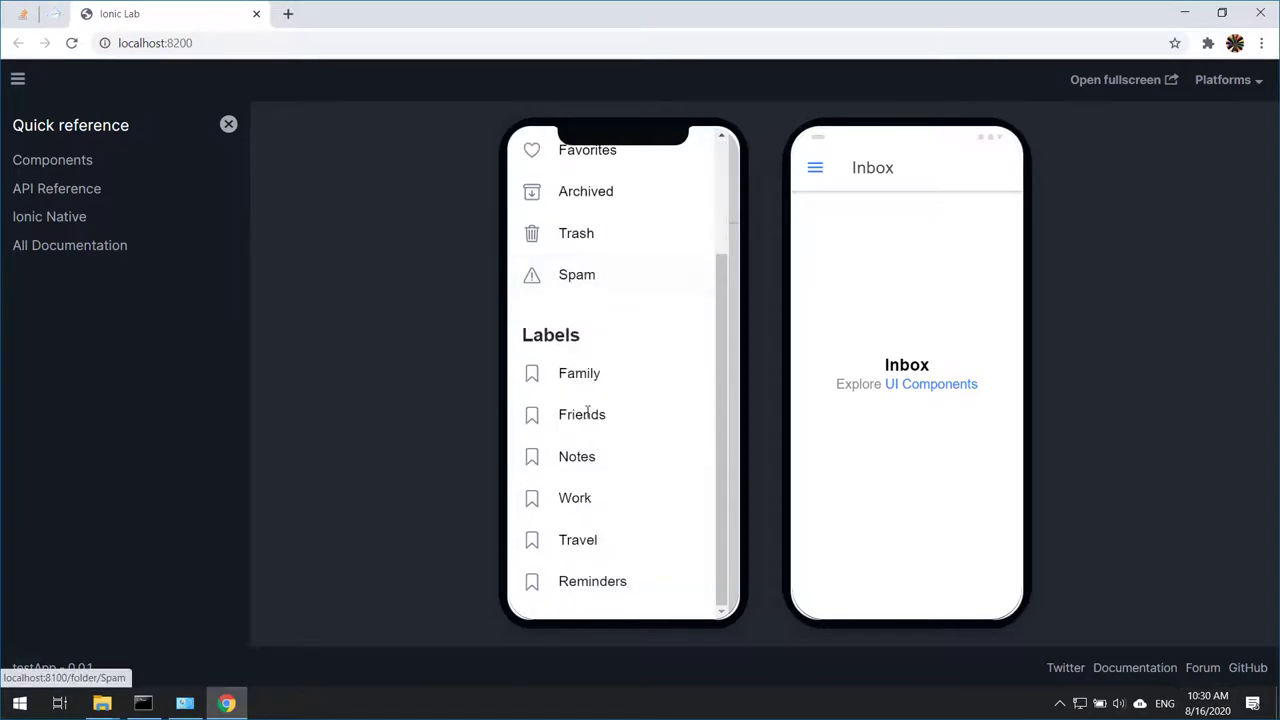
scroll(587, 413, up, 2)
click(816, 170)
Add the Windows platform preview alongside iOS and Android in Ionic Lab.
click(1226, 84)
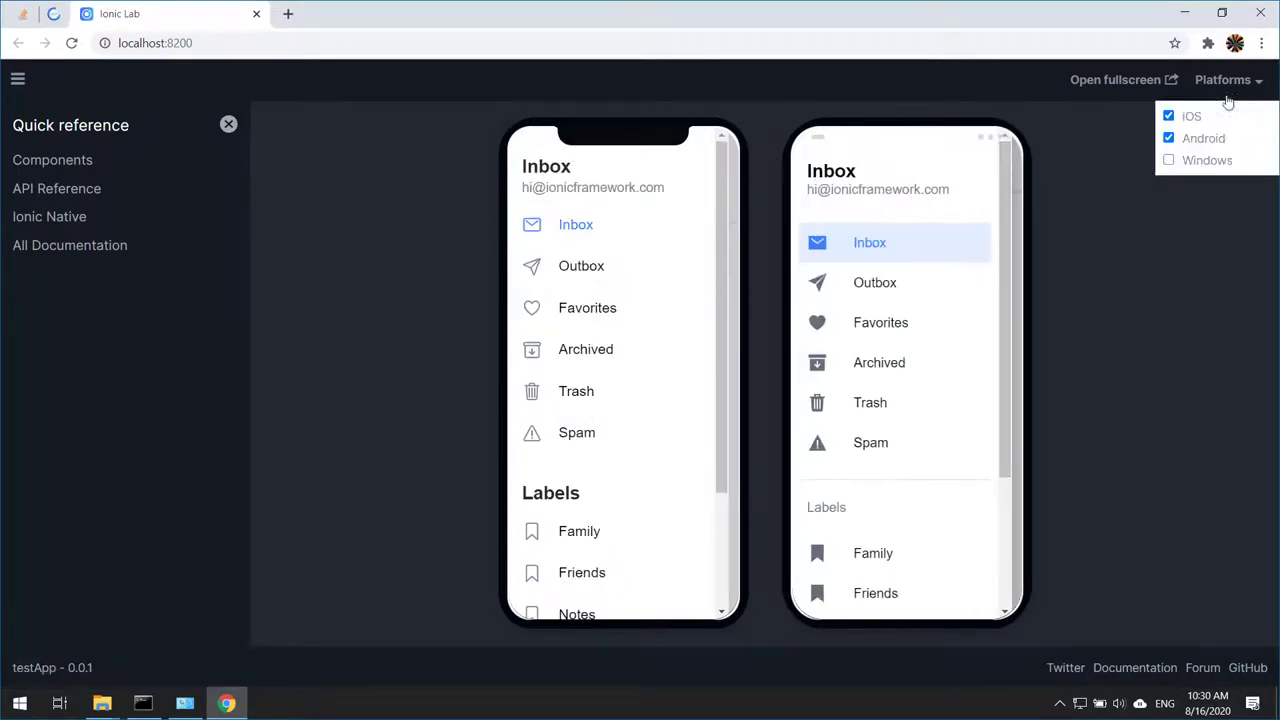
click(1168, 160)
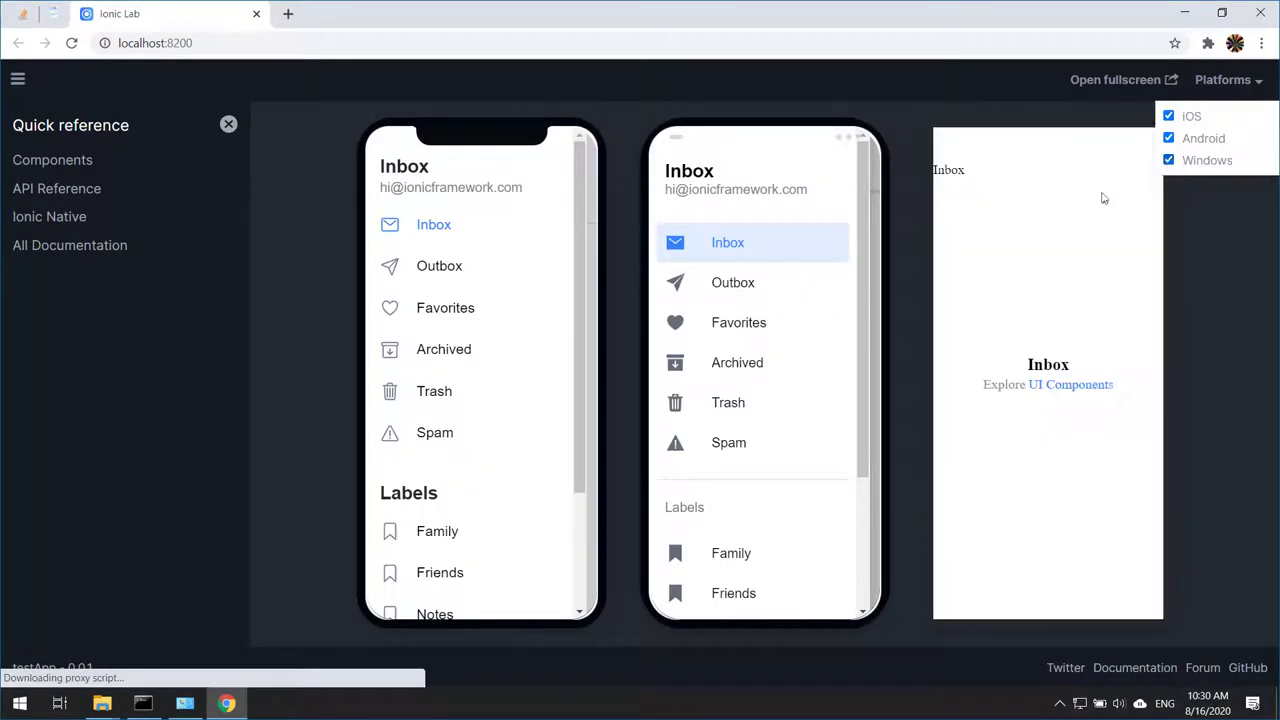
click(1103, 198)
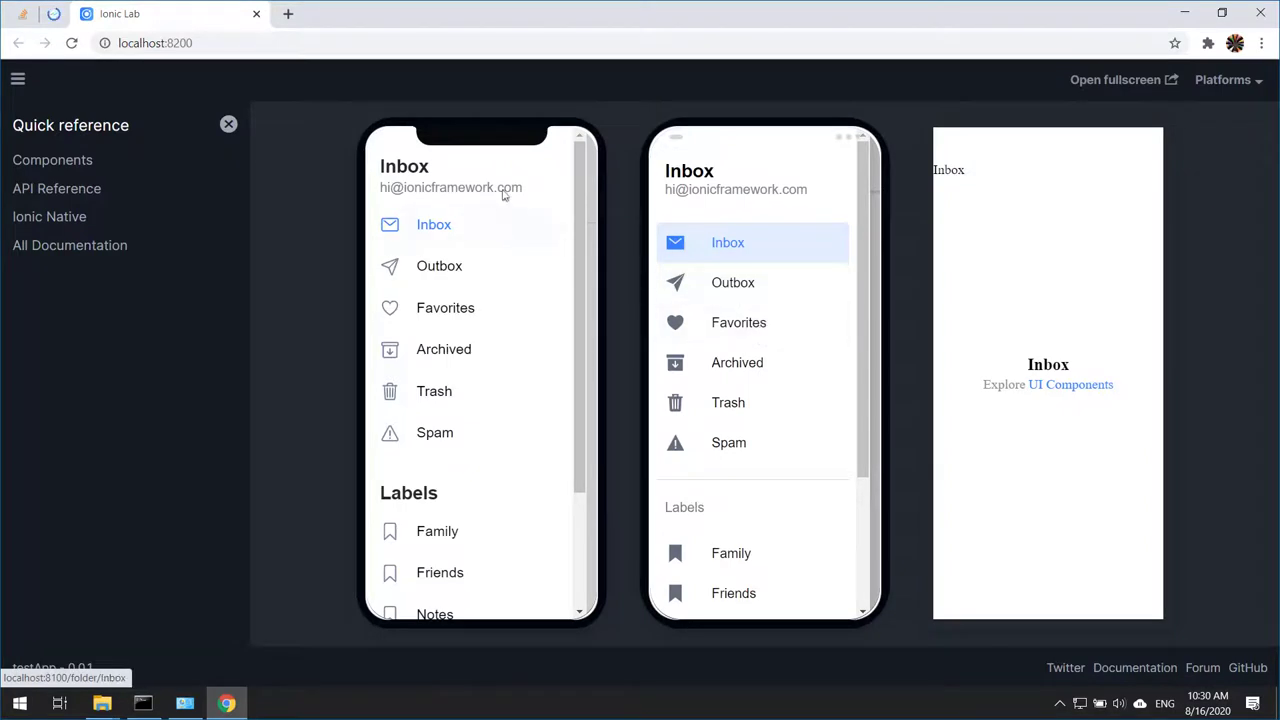
View the app fullscreen in its own tab, compare it with the Ionic Lab previews, and look through the Android menu.
click(1137, 84)
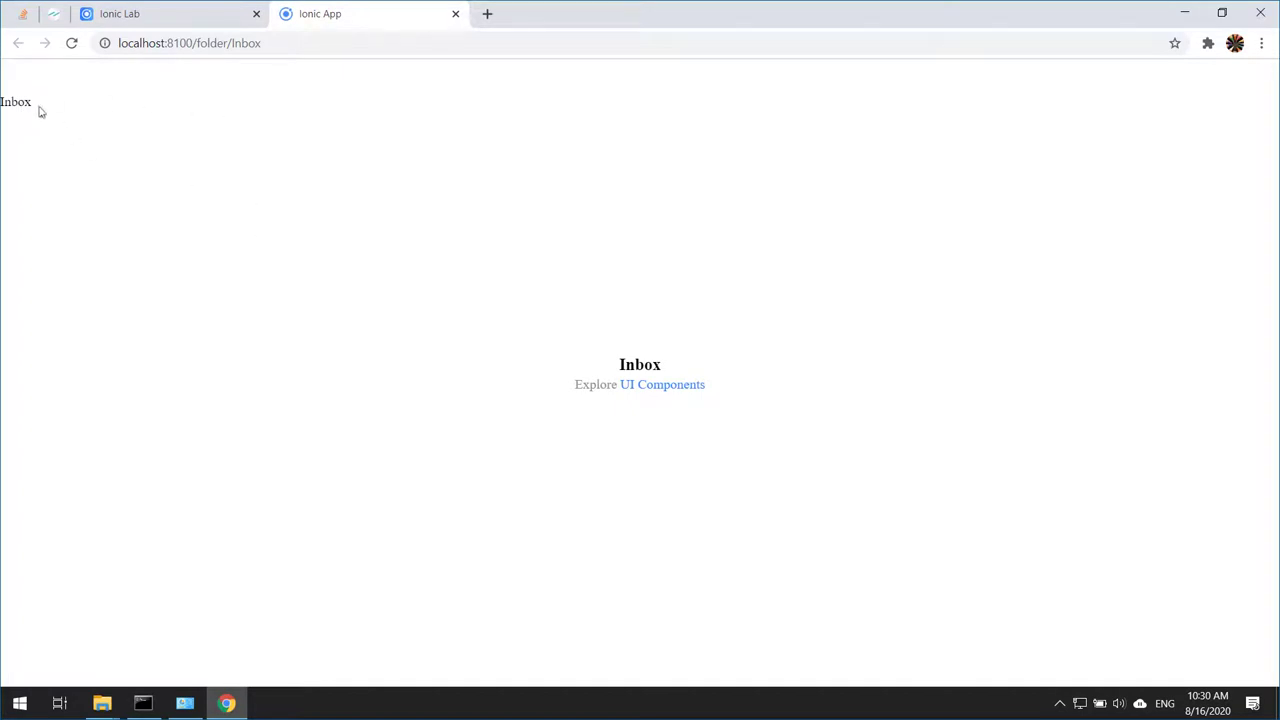
click(197, 11)
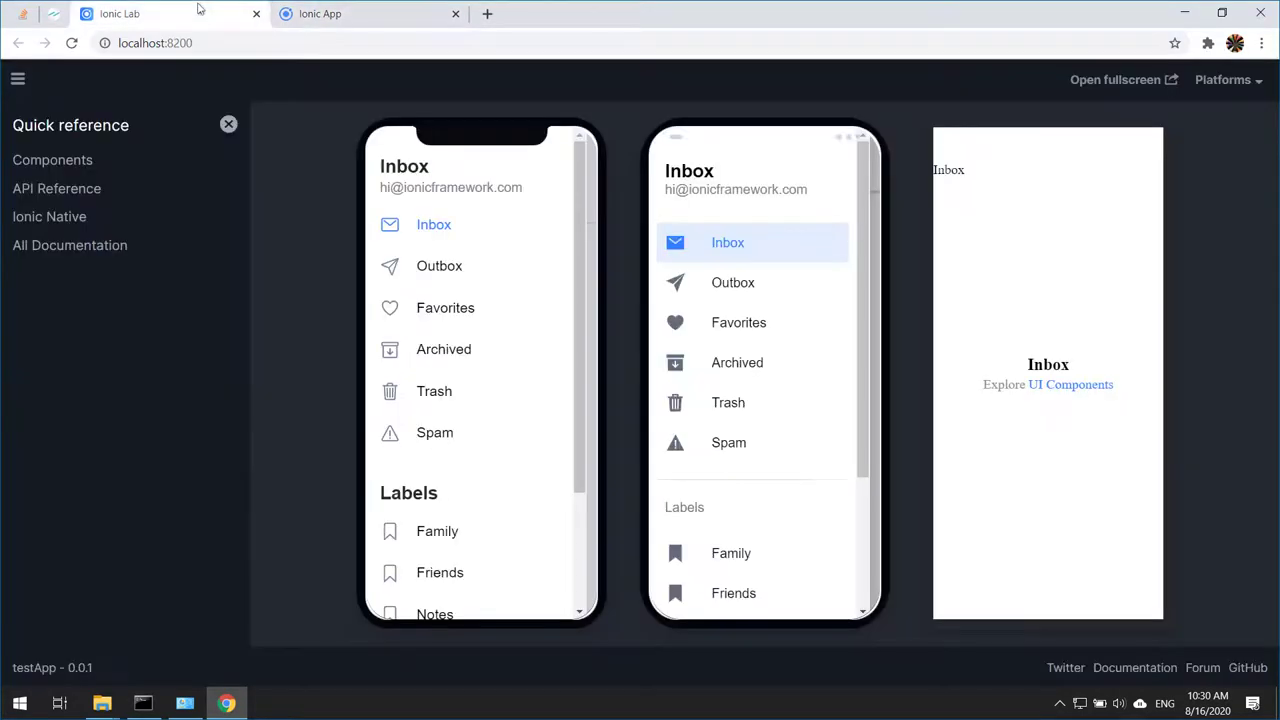
click(361, 11)
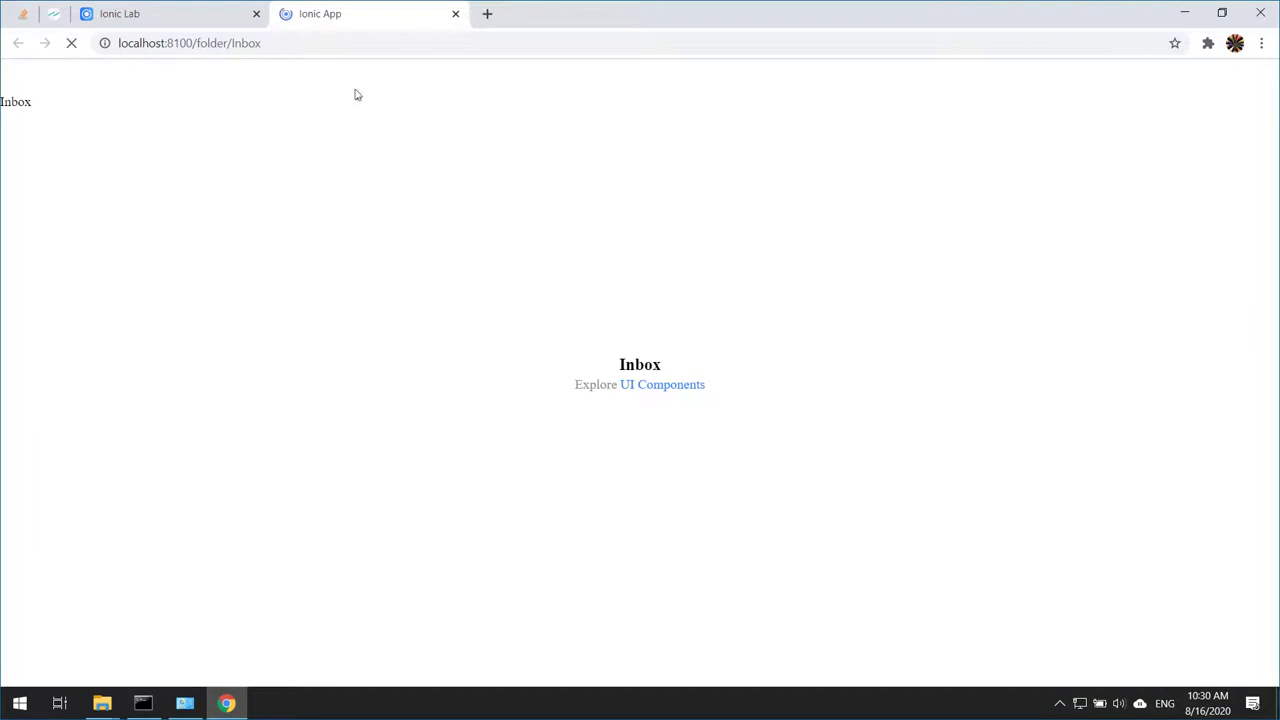
key(ctrl+shift+Tab)
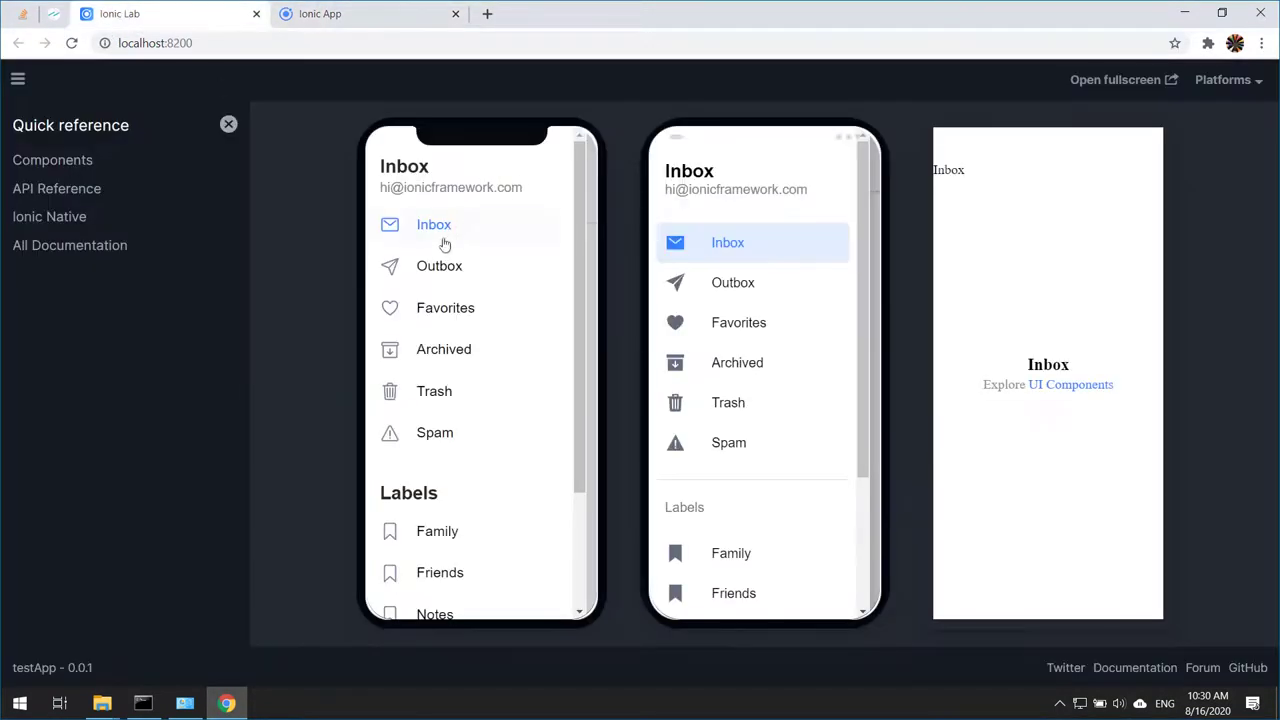
scroll(670, 283, down, 2)
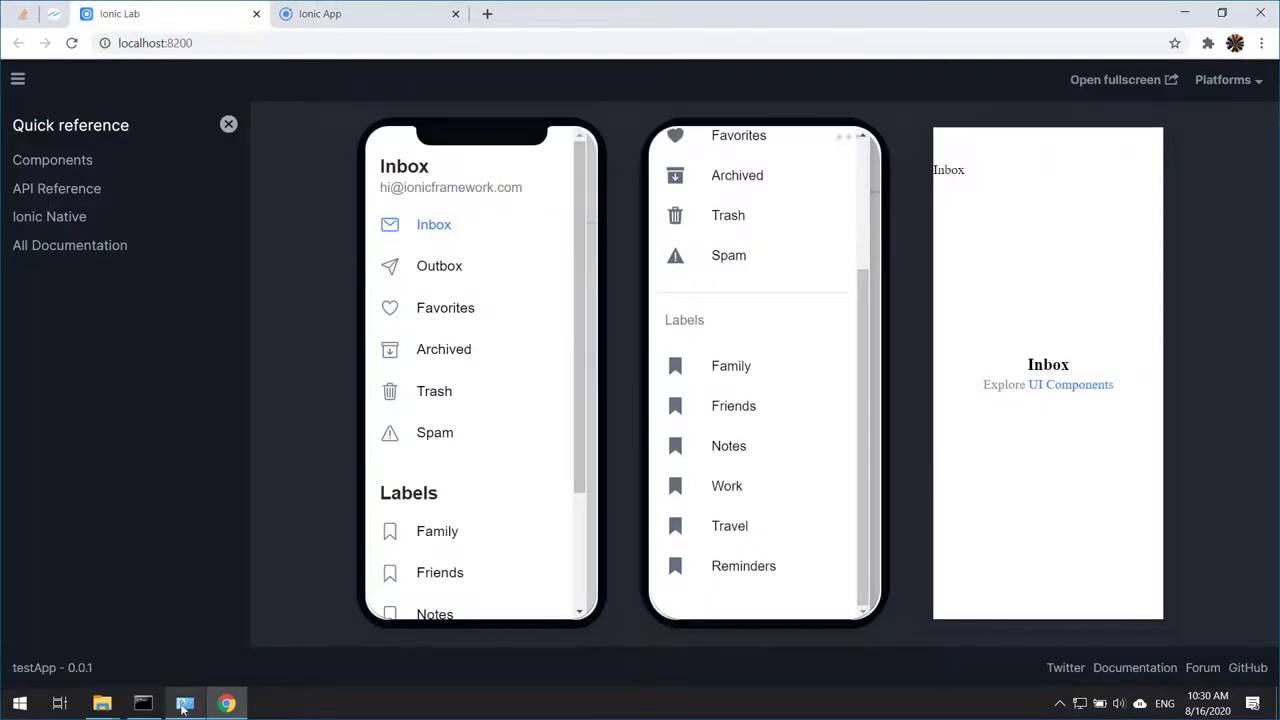
Switch to File Explorer and examine the files in src\app and its folder subfolder, returning to testApp's src folder.
mouse_move(103, 703)
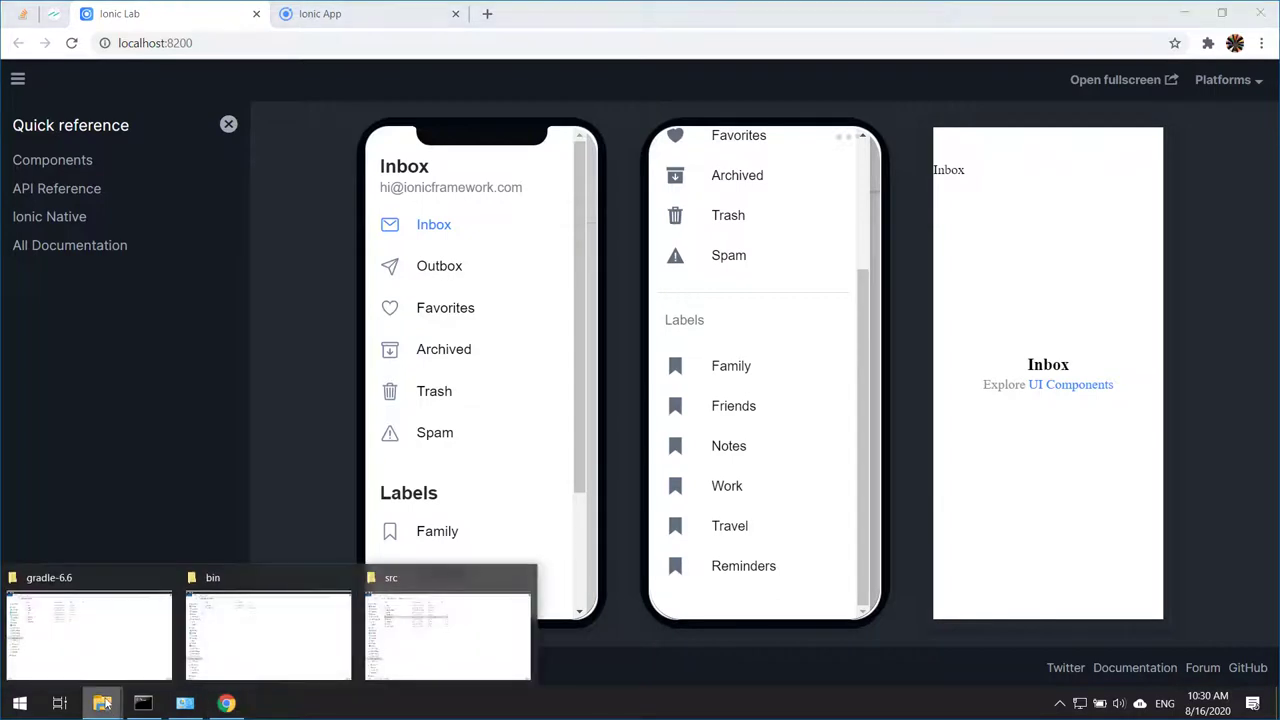
click(420, 595)
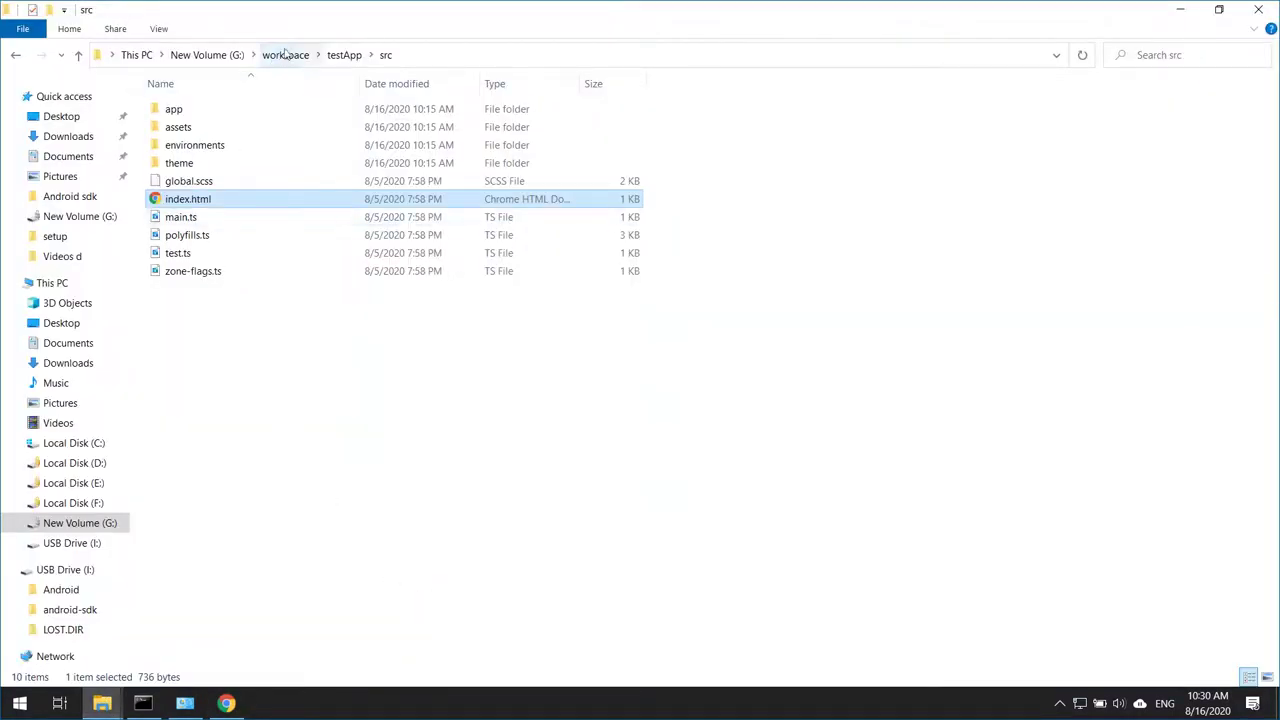
double_click(189, 114)
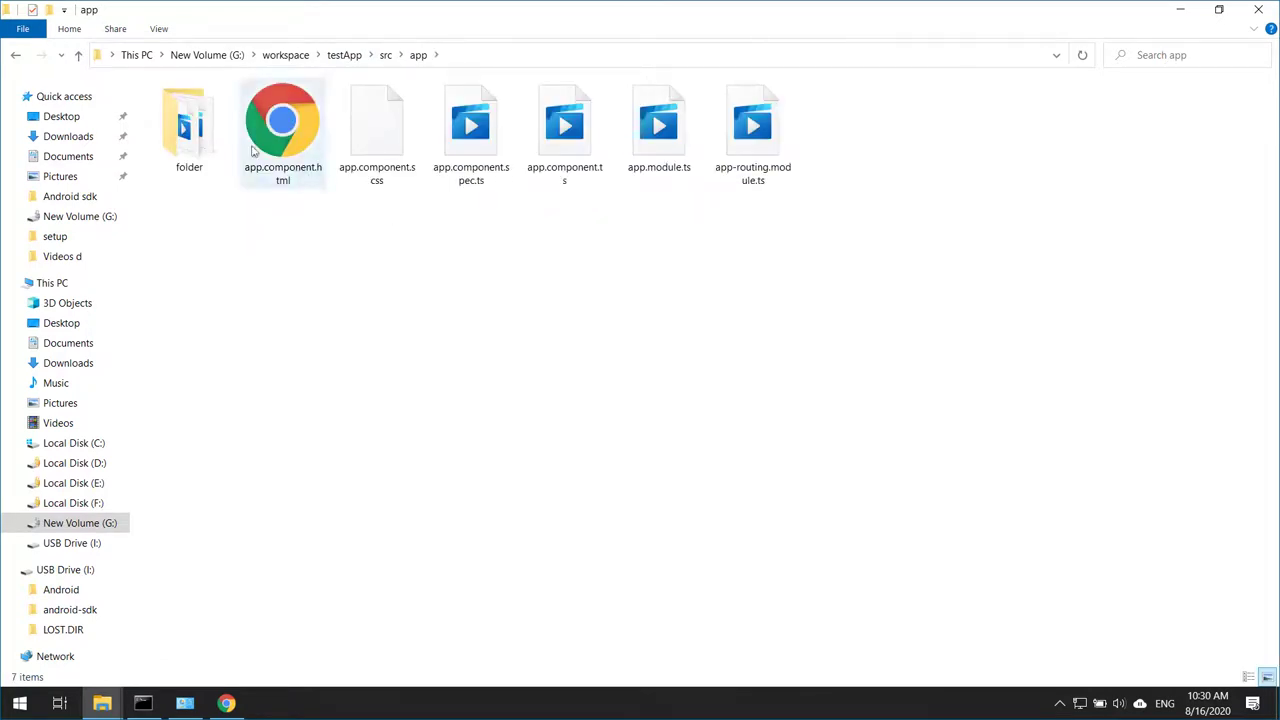
click(205, 142)
double_click(205, 142)
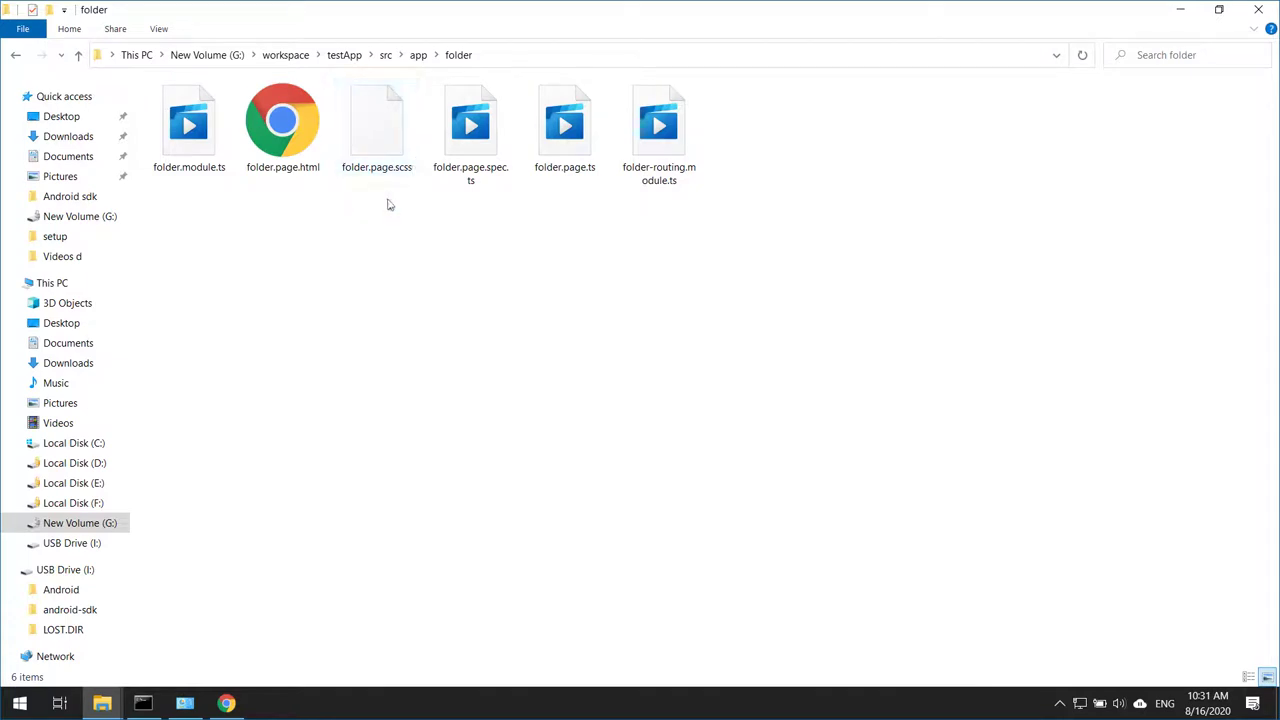
click(295, 145)
click(418, 55)
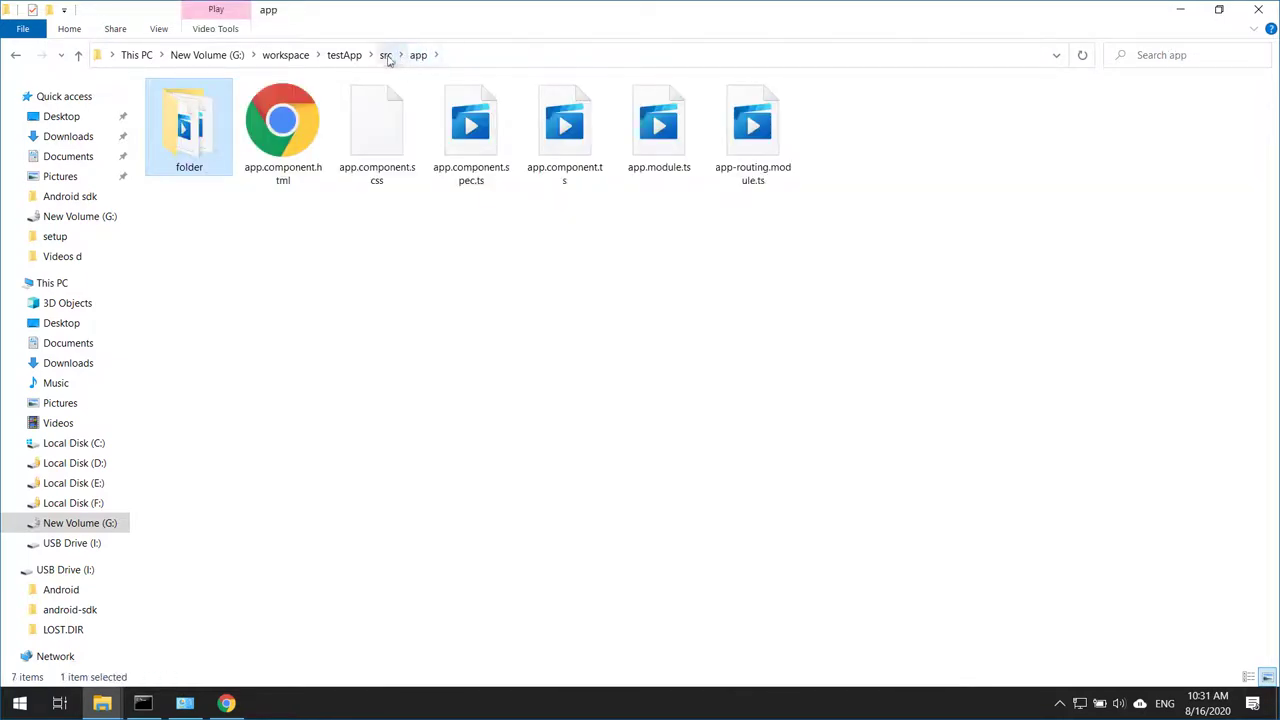
click(386, 55)
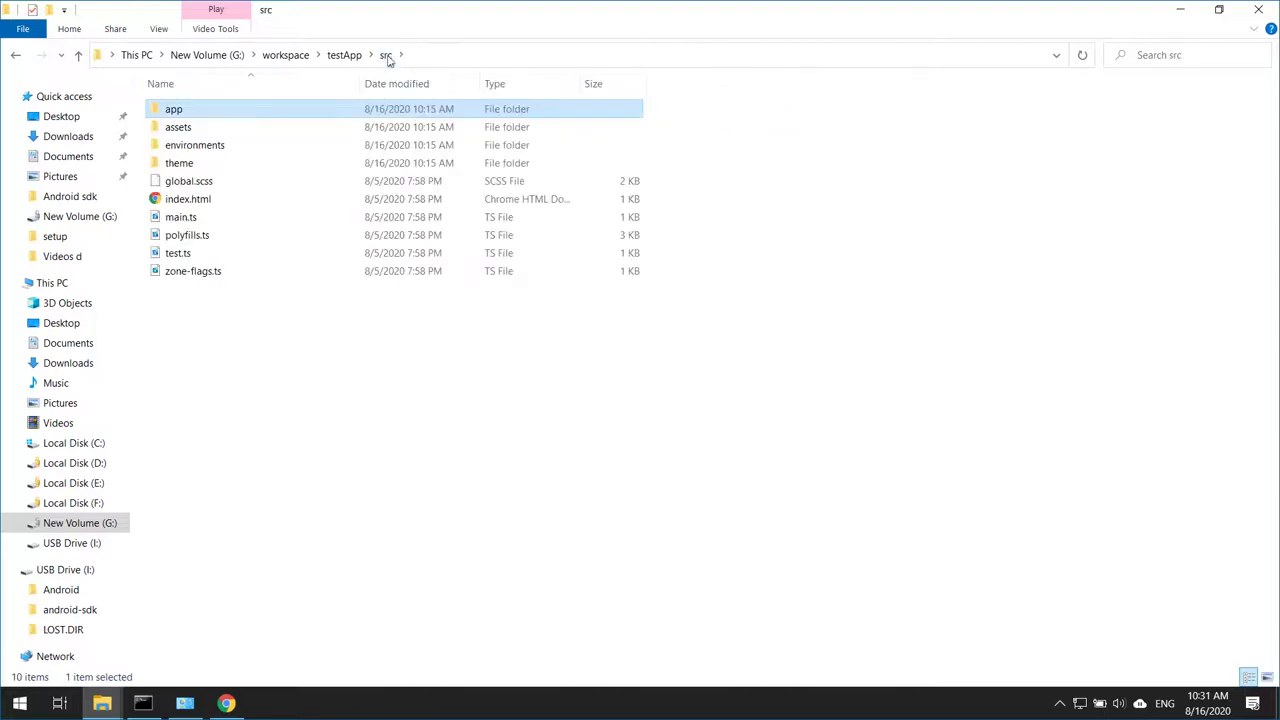
Look through the theme and environments folders inside testApp's src folder, returning to src.
double_click(179, 164)
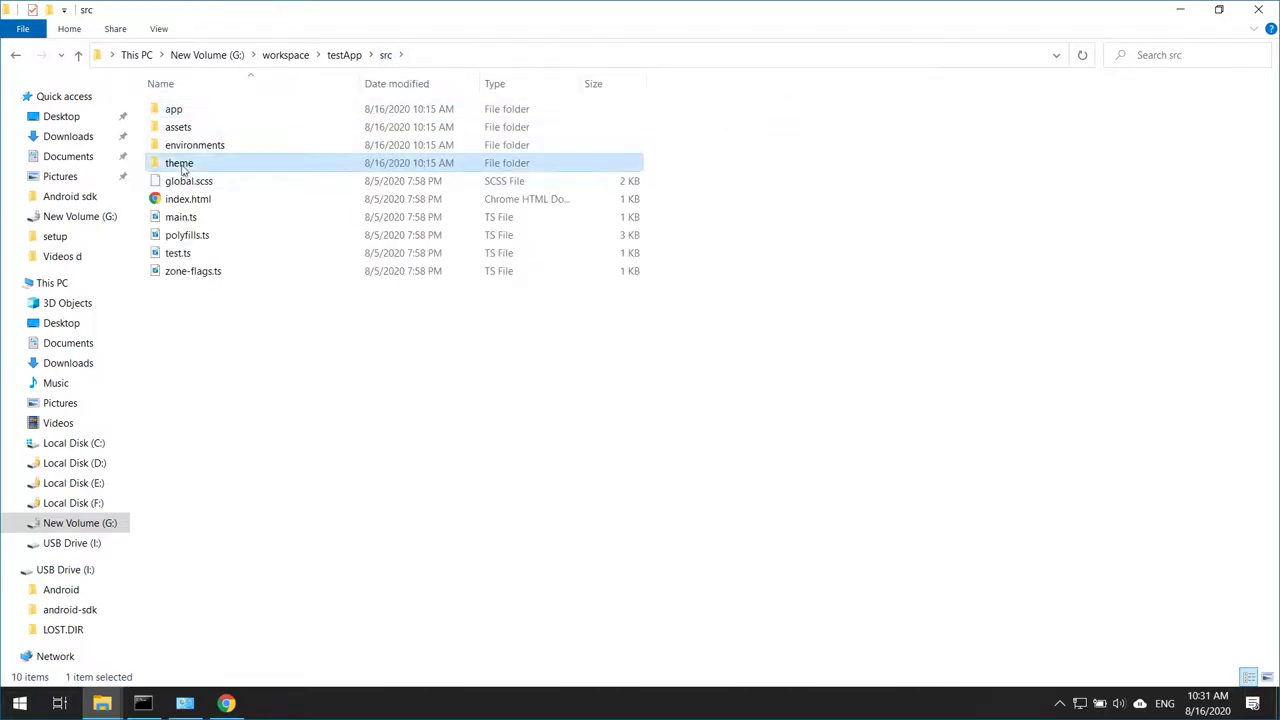
click(194, 112)
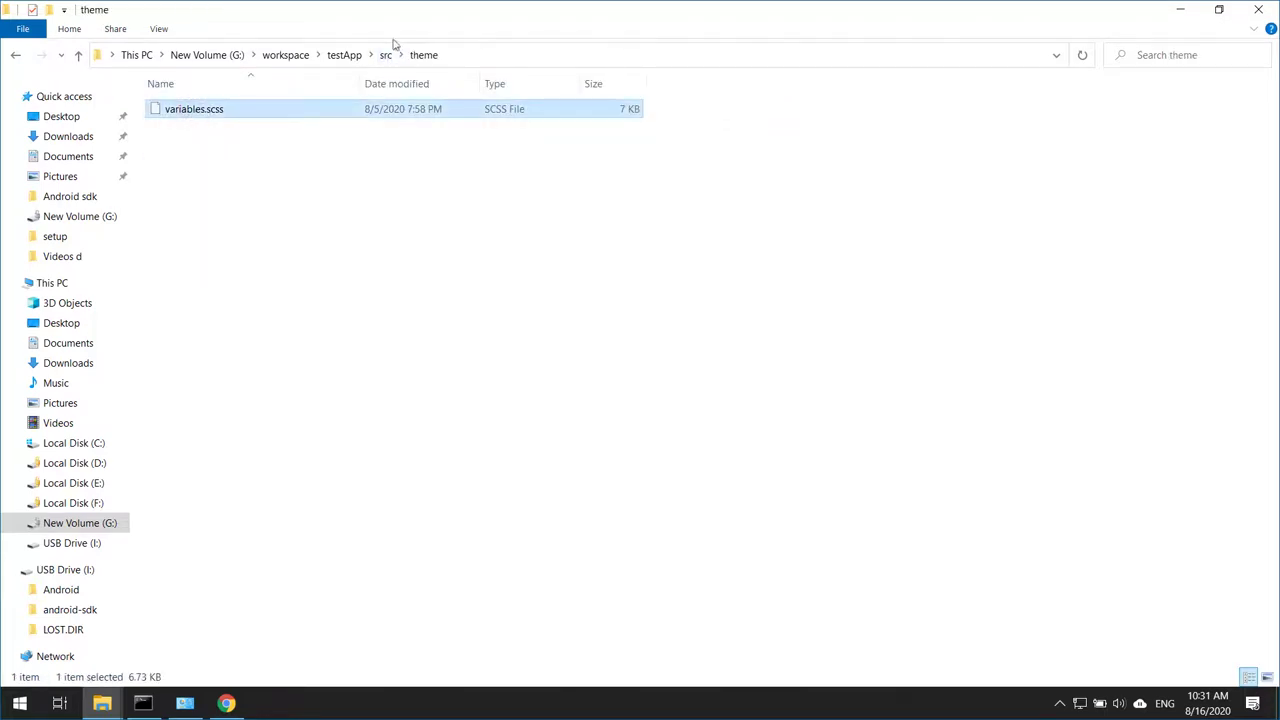
click(386, 55)
double_click(230, 145)
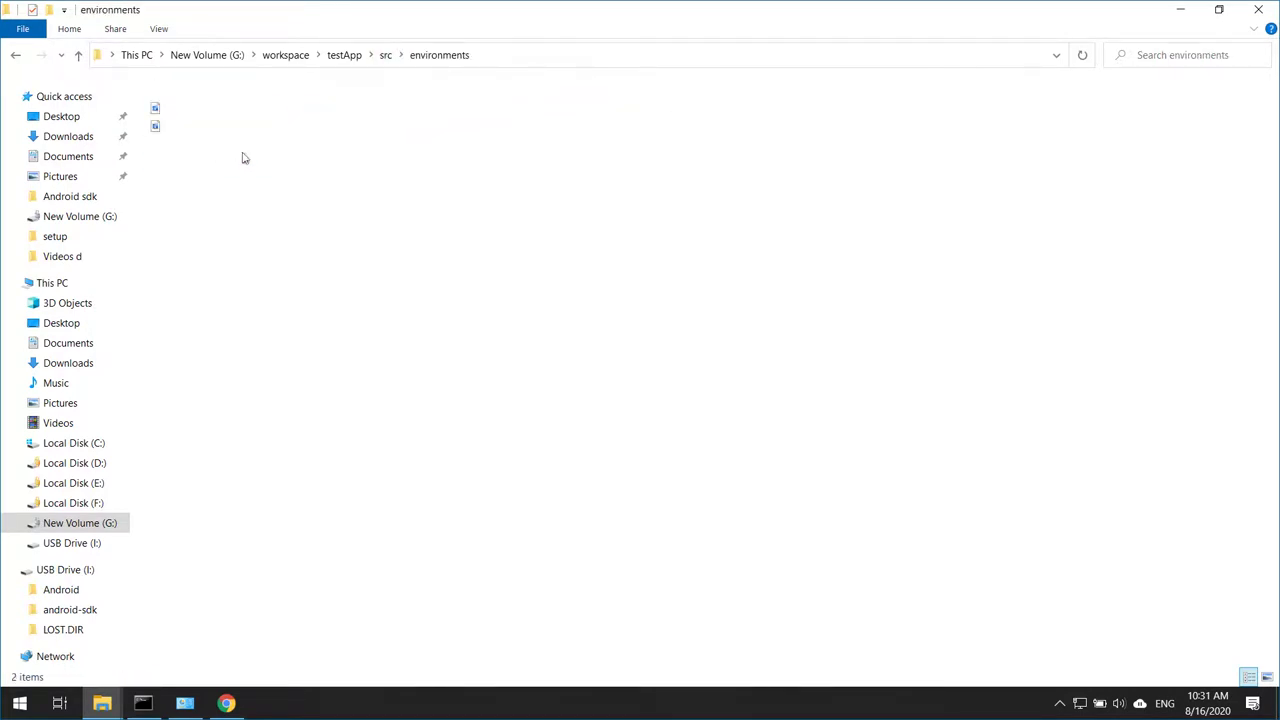
click(386, 55)
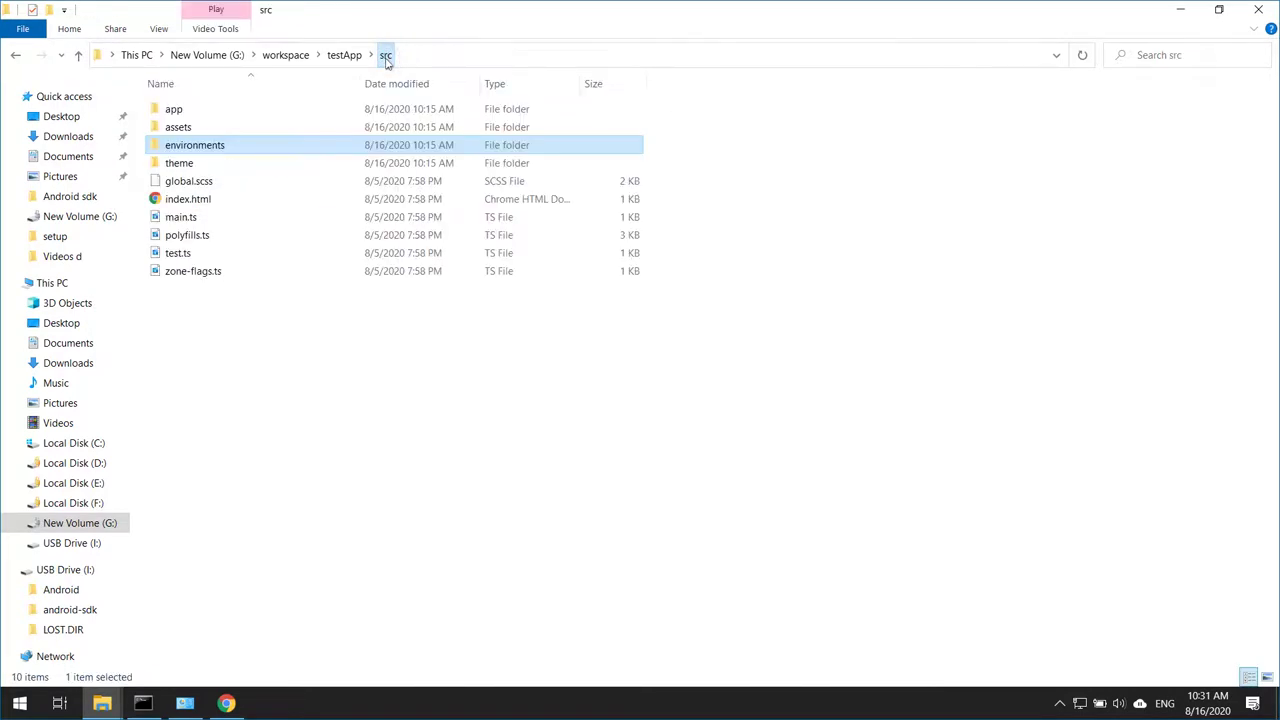
Open folder.page.html from src\app\folder in Sublime Text.
double_click(196, 109)
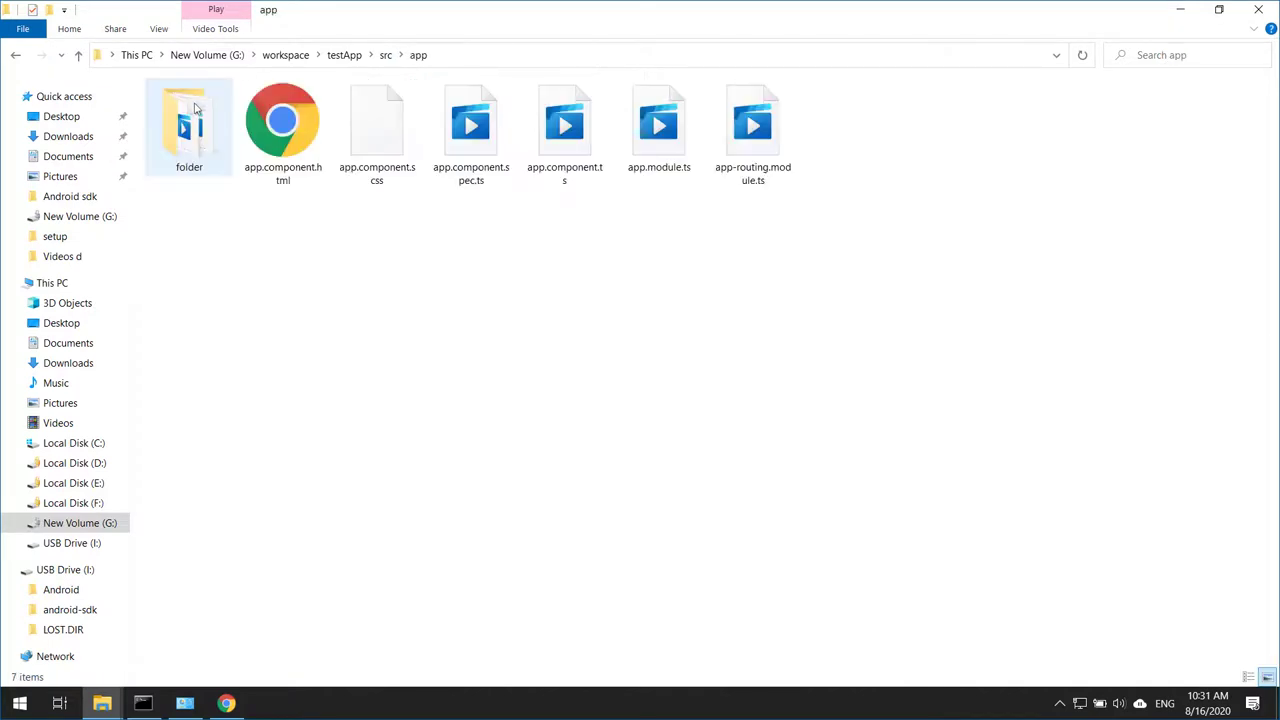
double_click(209, 140)
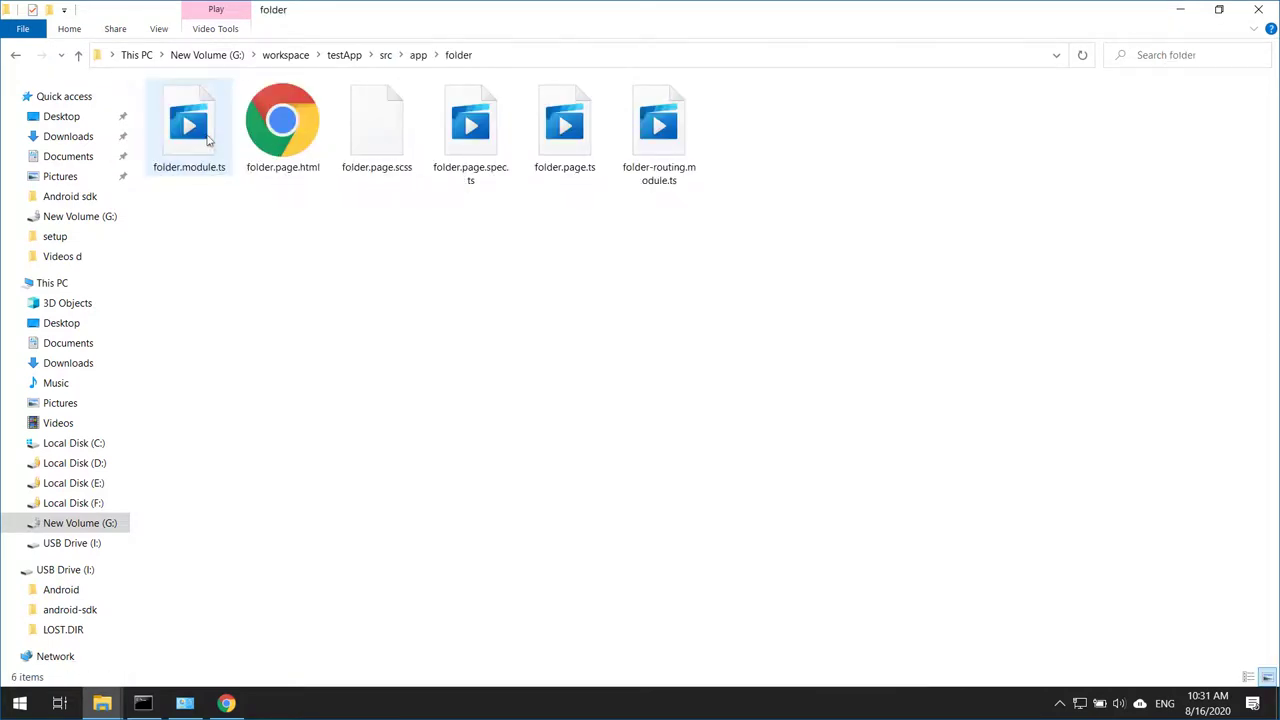
click(291, 131)
right_click(291, 131)
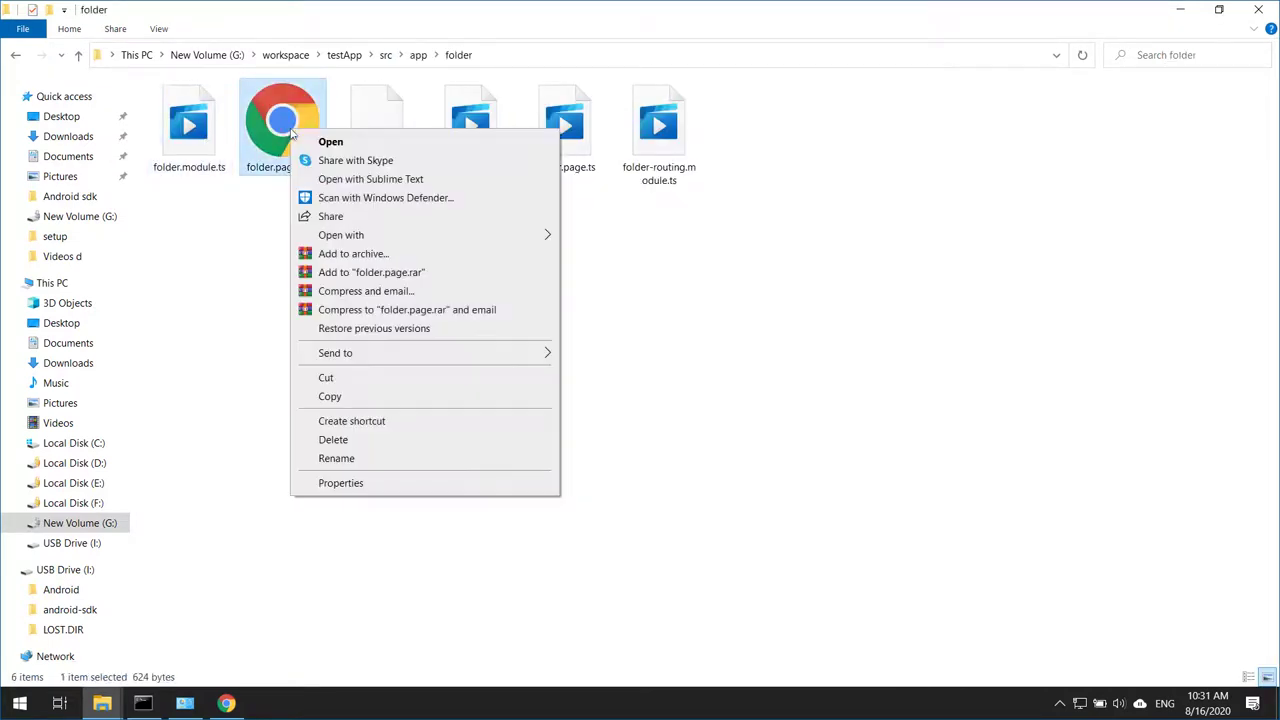
mouse_move(436, 240)
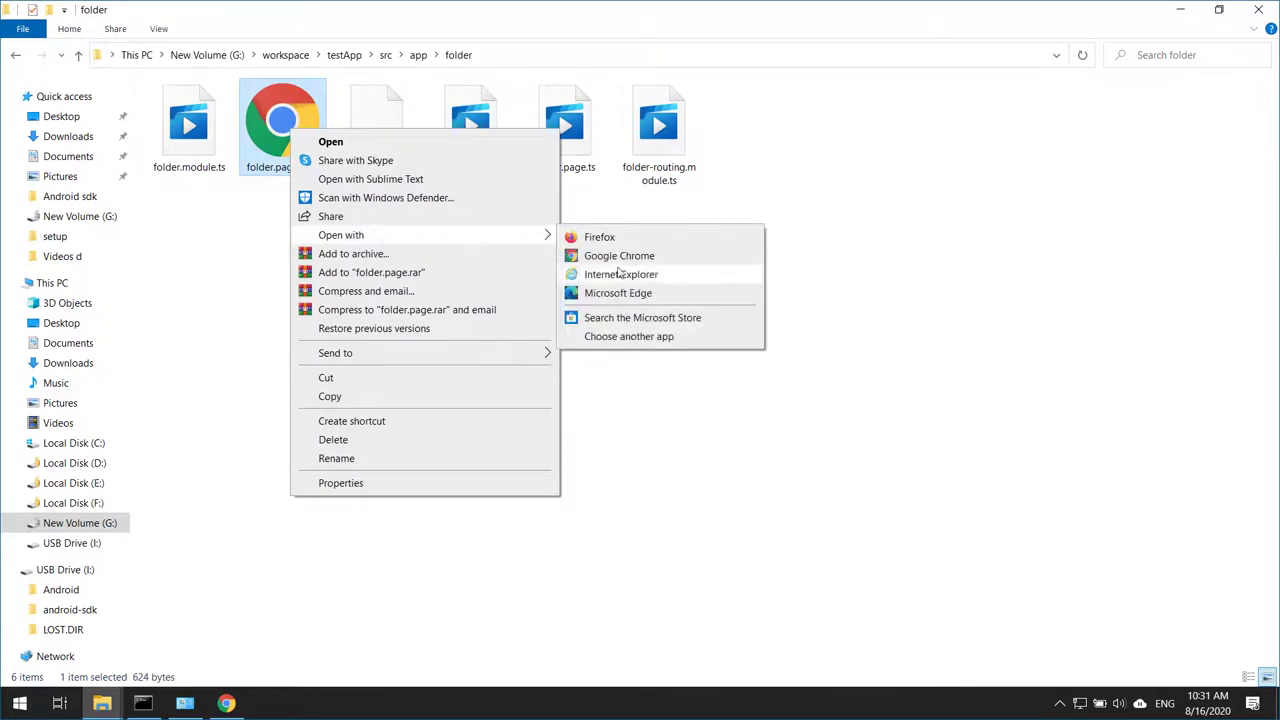
click(406, 183)
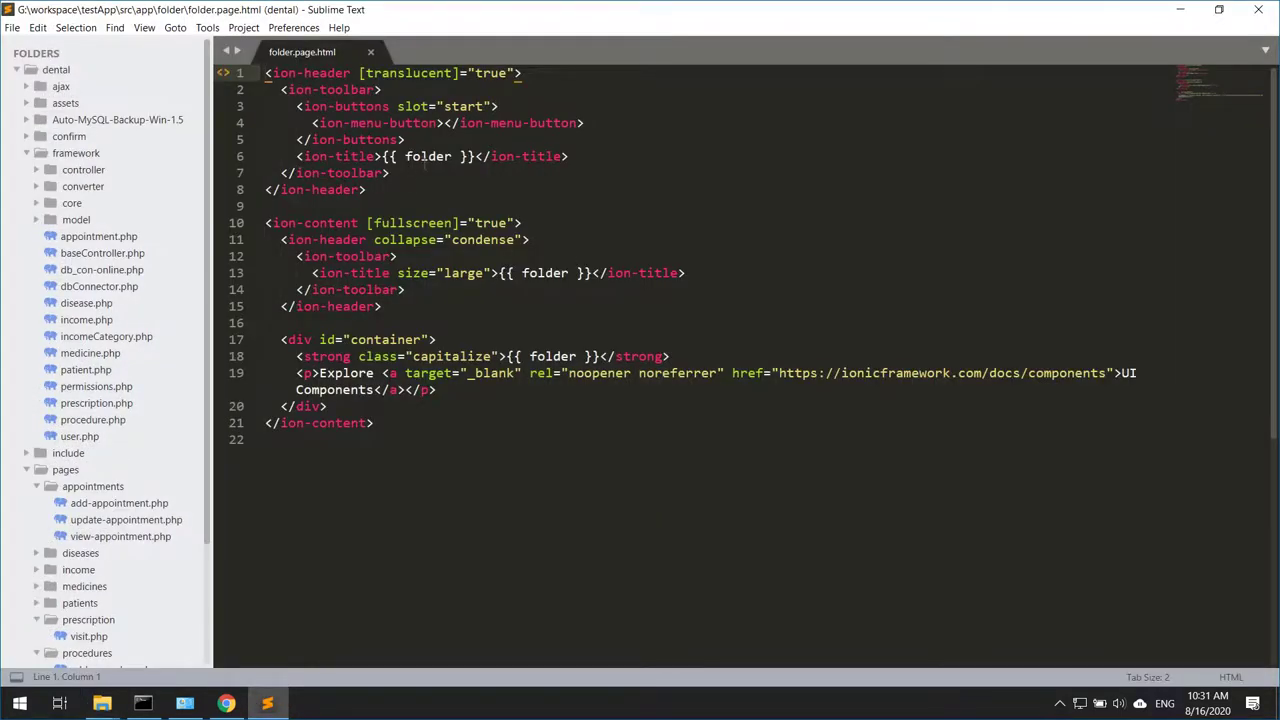
Examine the folder title binding, ion-buttons and ion-header markup in folder.page.html, minimize the editor and return to the src\app folder.
double_click(427, 157)
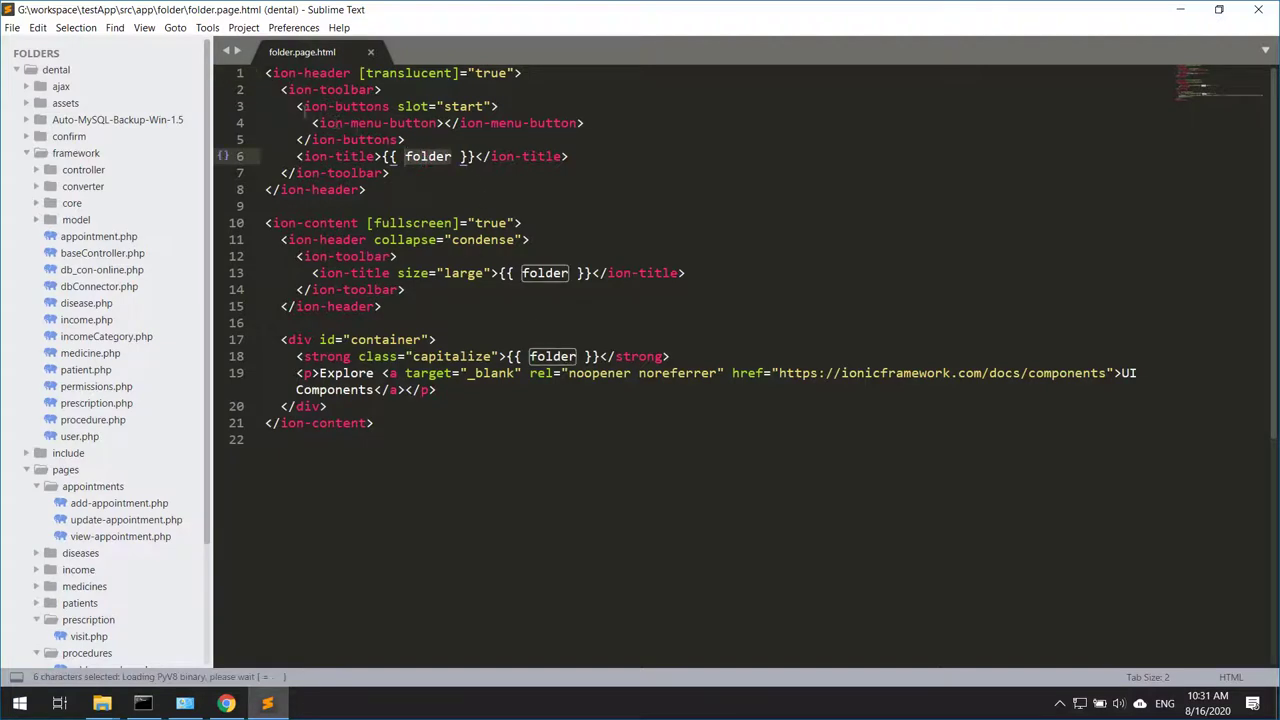
click(381, 106)
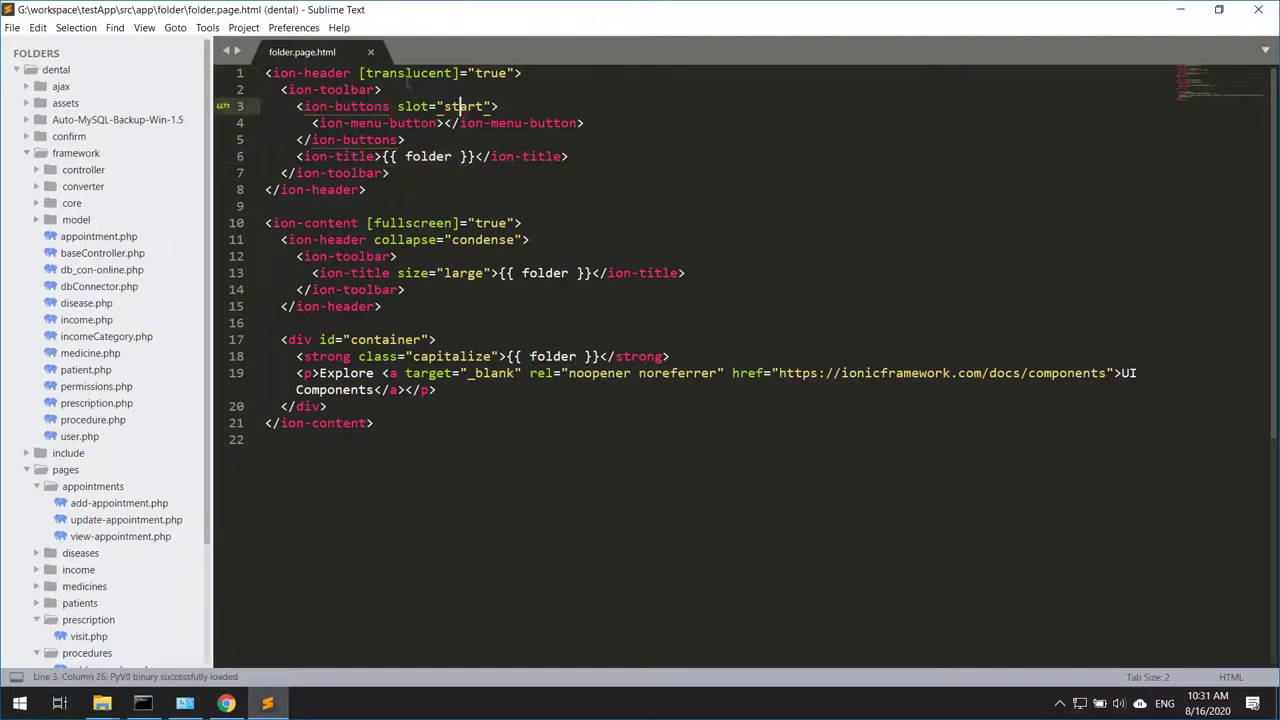
click(404, 73)
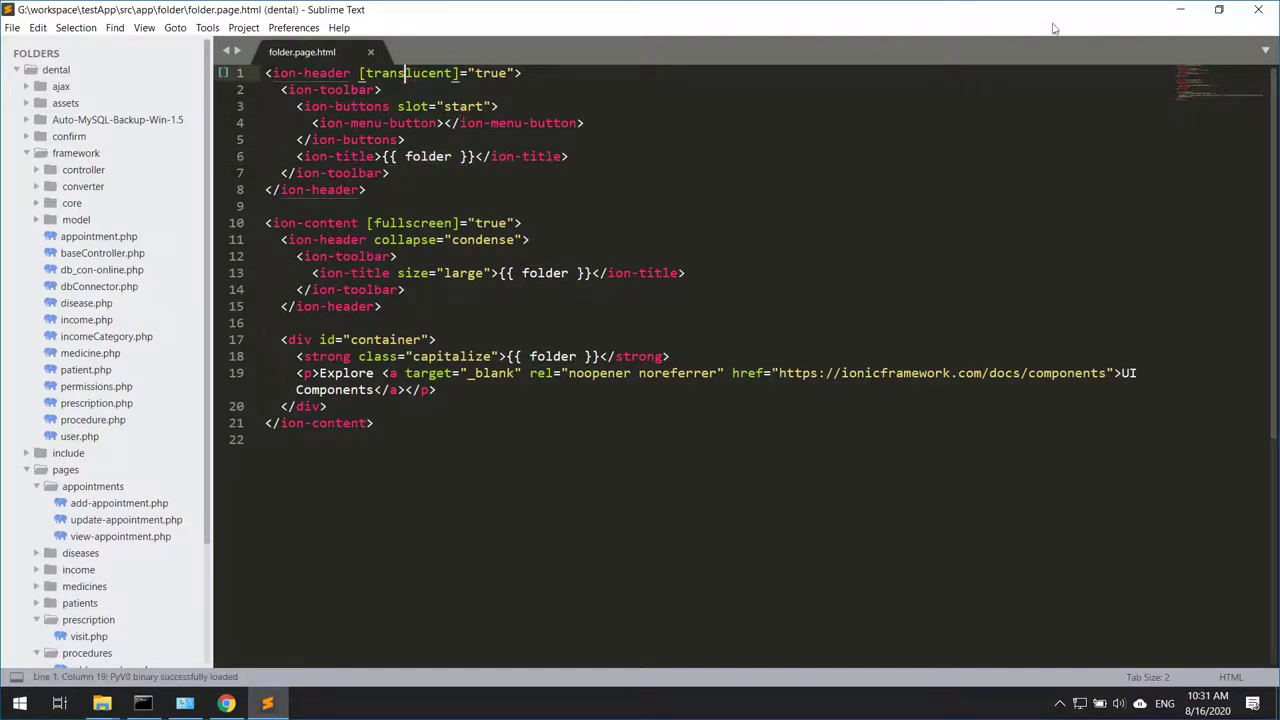
click(1193, 9)
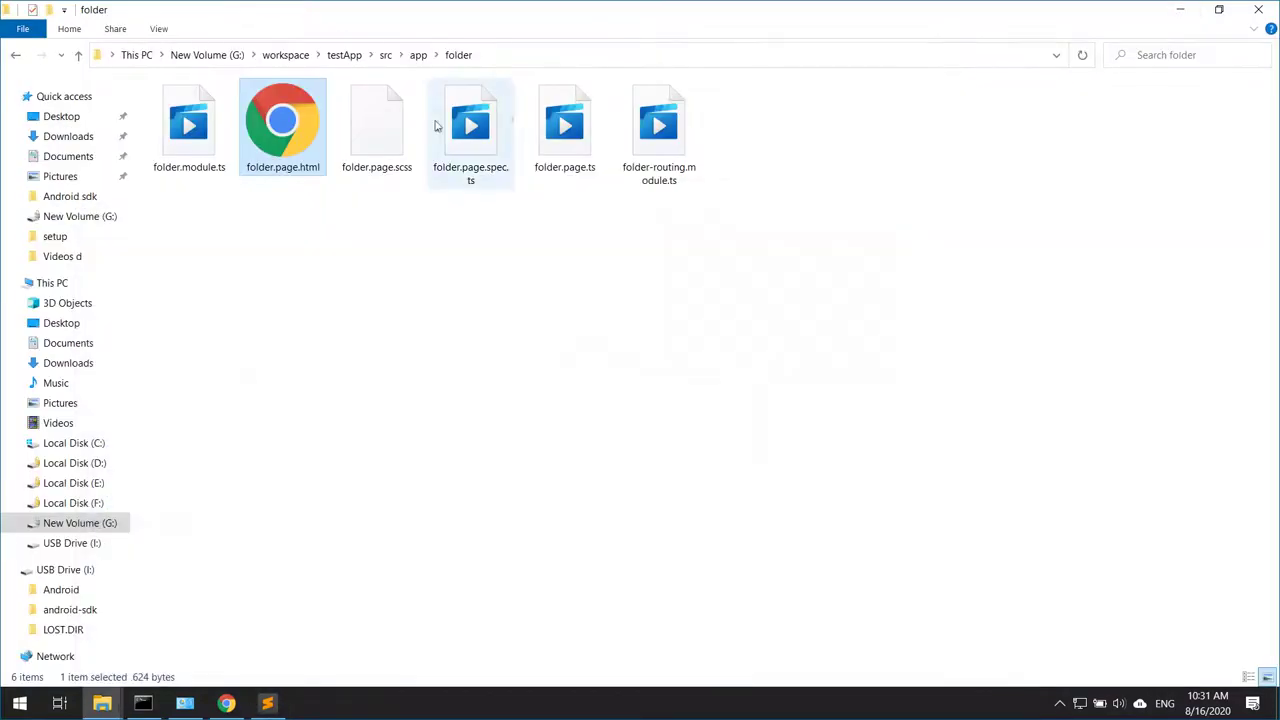
click(418, 55)
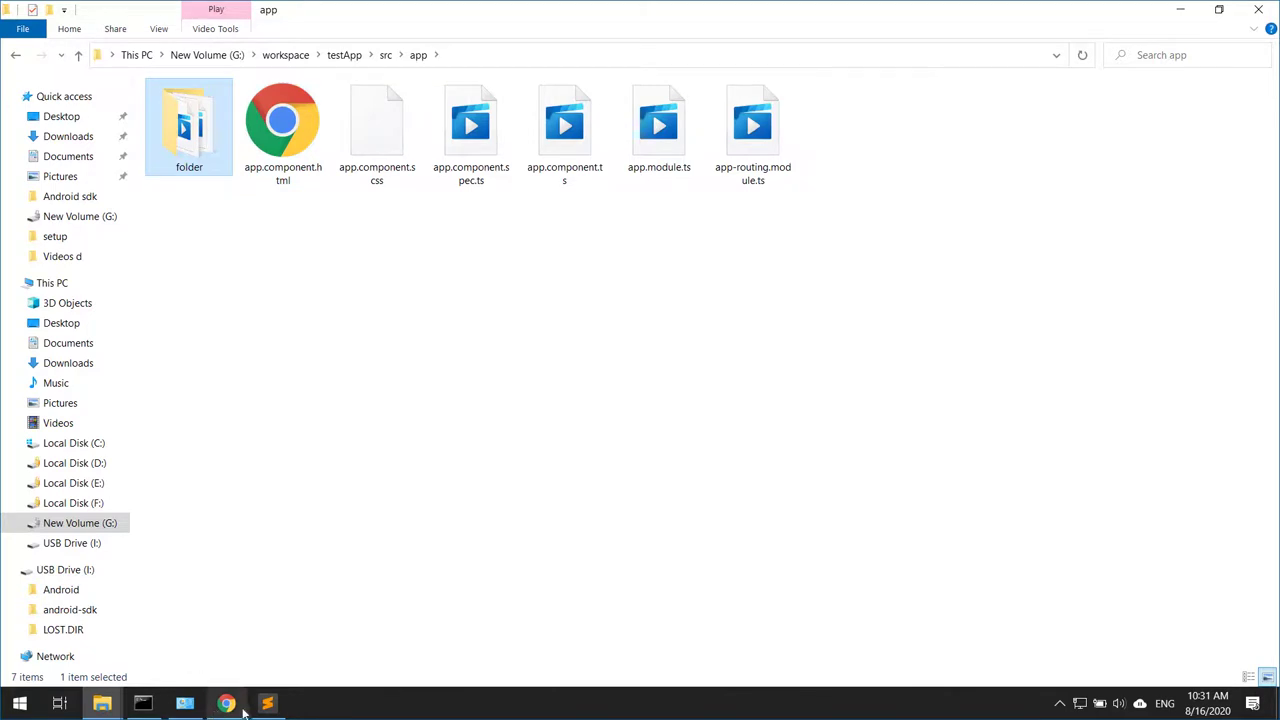
Switch to the Command Prompt and stop the running Ionic Lab development server.
mouse_move(216, 700)
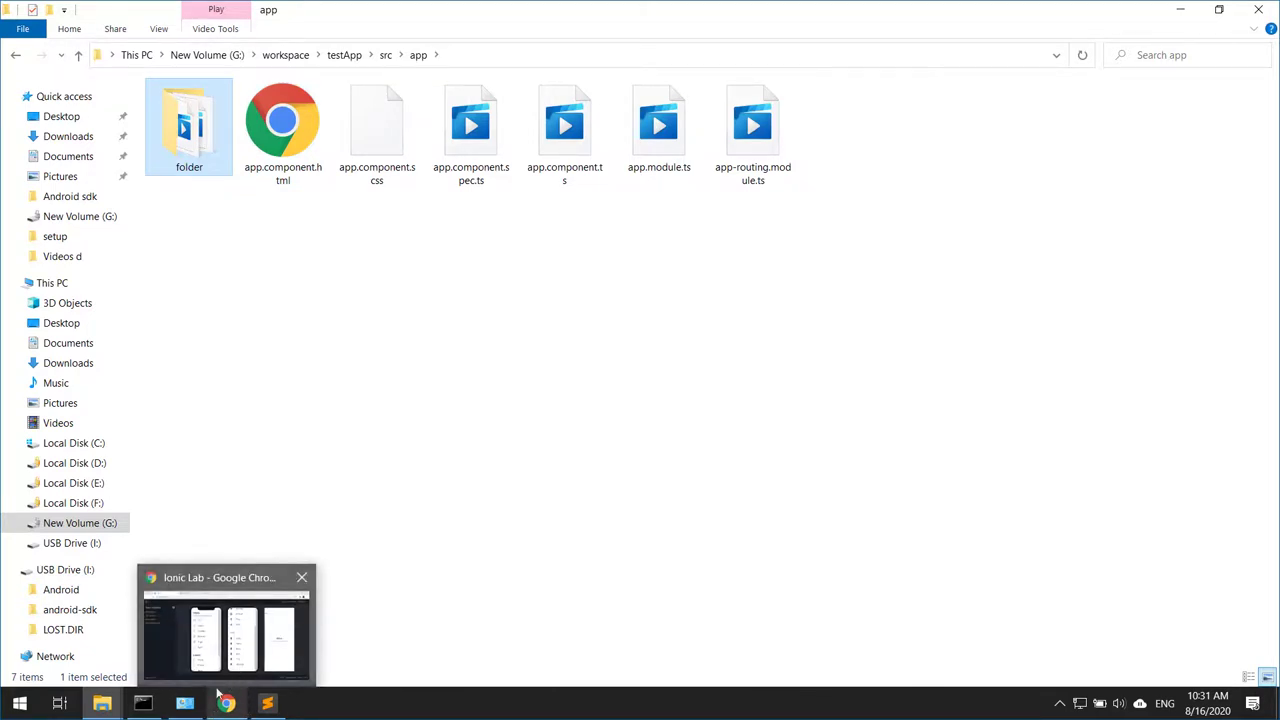
click(143, 703)
mouse_move(227, 703)
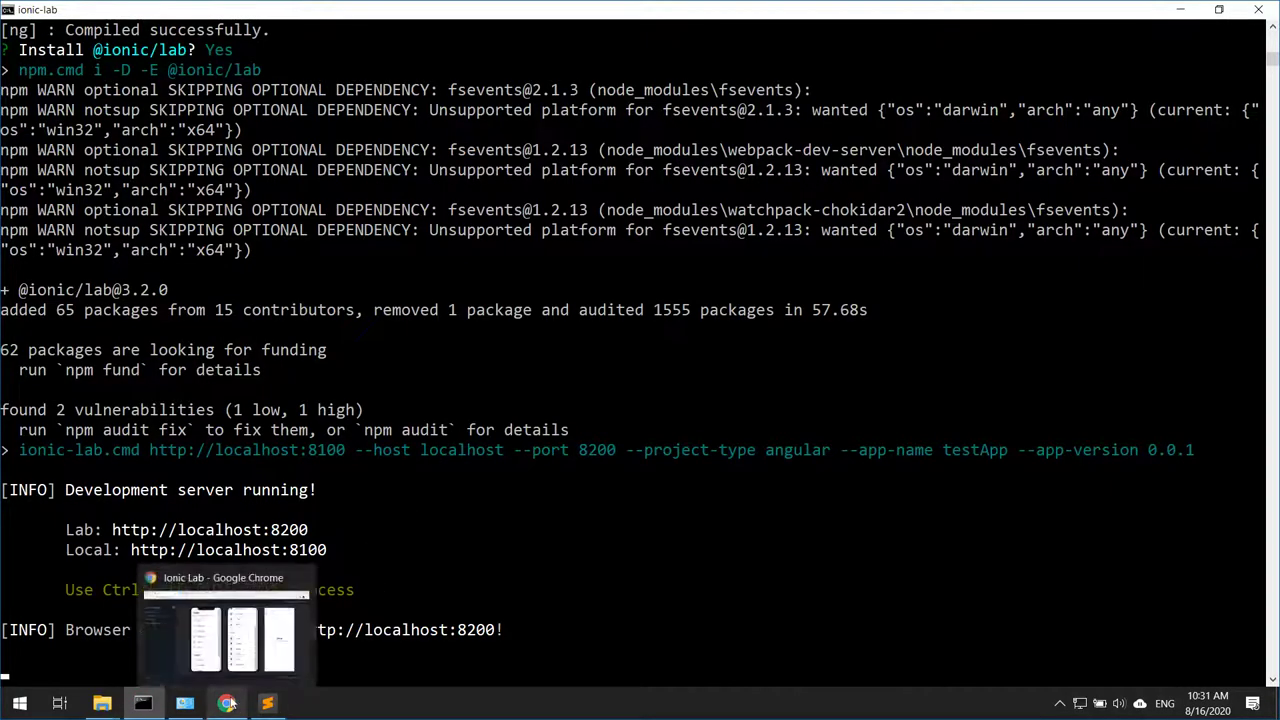
key(ctrl+c)
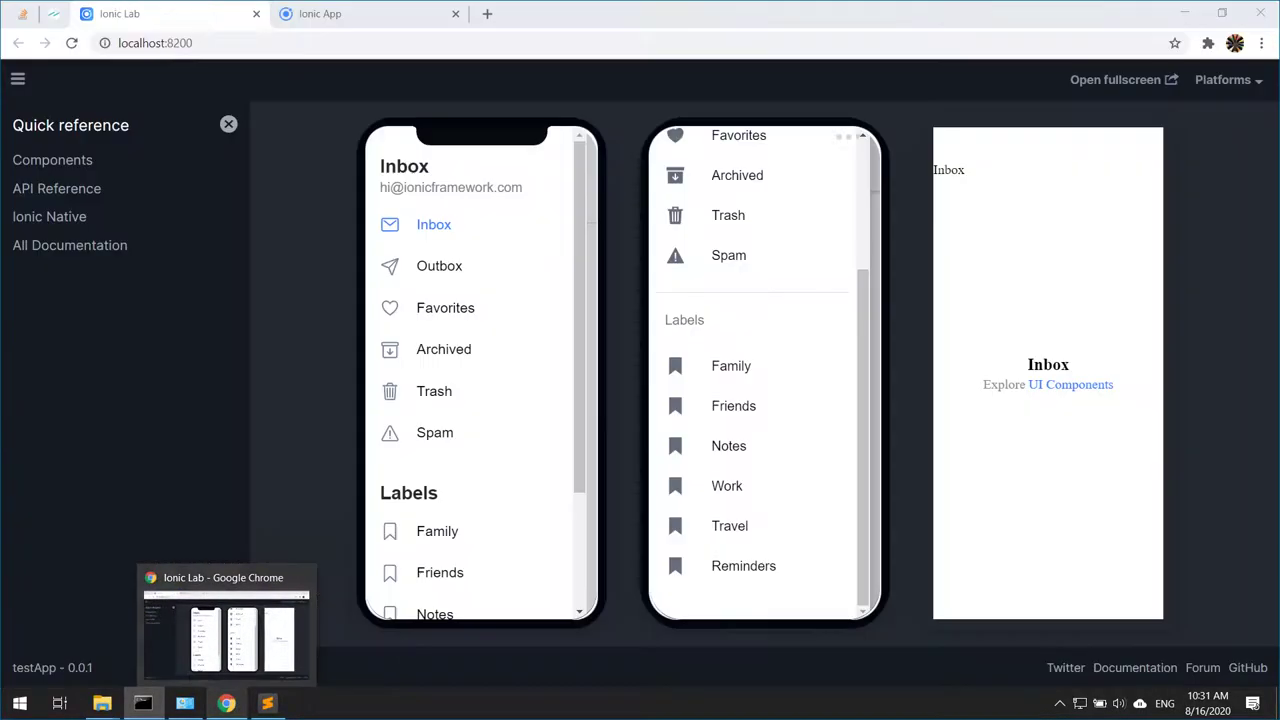
List the available Ionic CLI commands with ionic help in G:\workspace\testApp.
text(ioni)
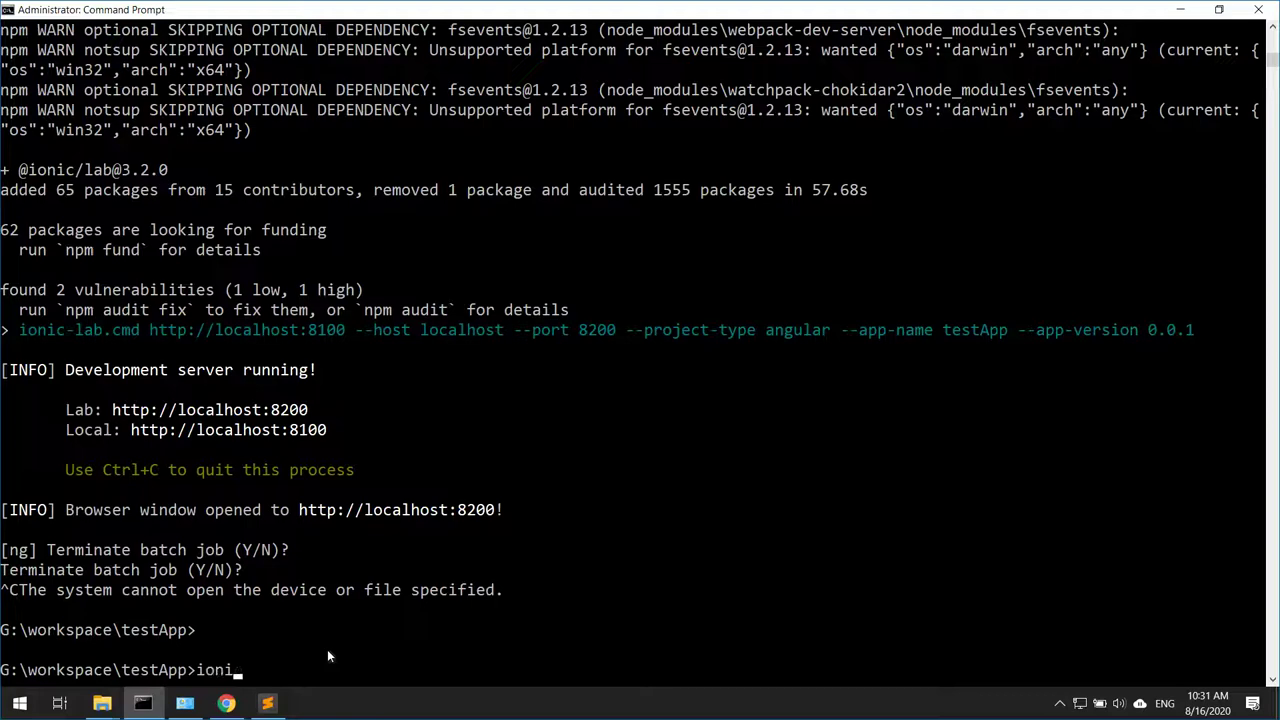
key(BackSpace)
text(ic help)
key(Return)
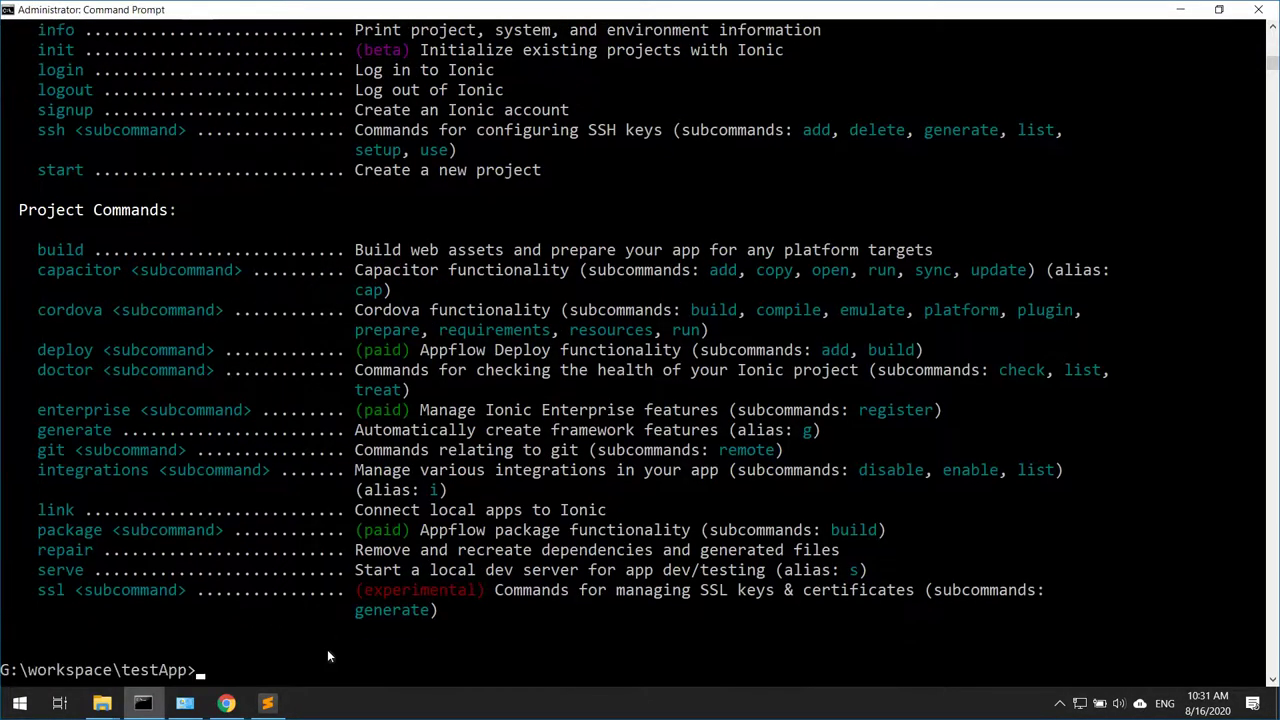
Find the cordova requirements subcommand in the help listing and run ionic cordova requirements twice for testApp.
text(ionic cordova re)
drag(40, 312, 102, 318)
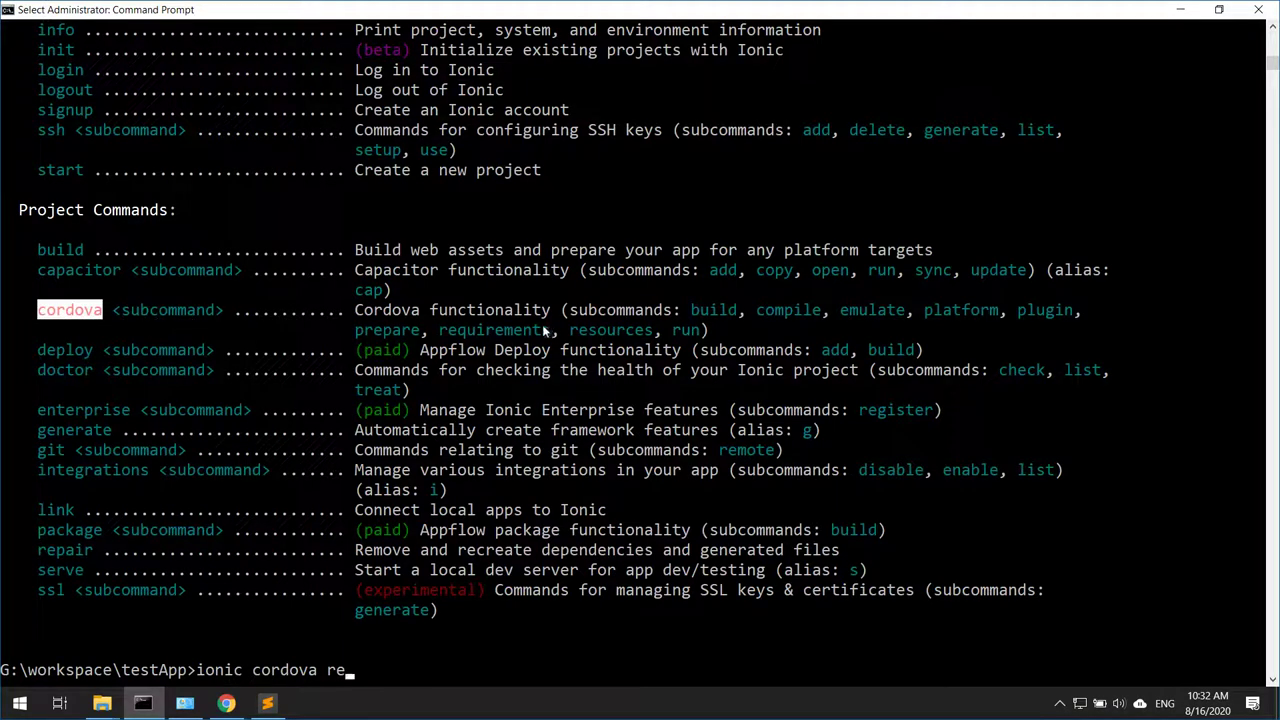
drag(439, 330, 549, 333)
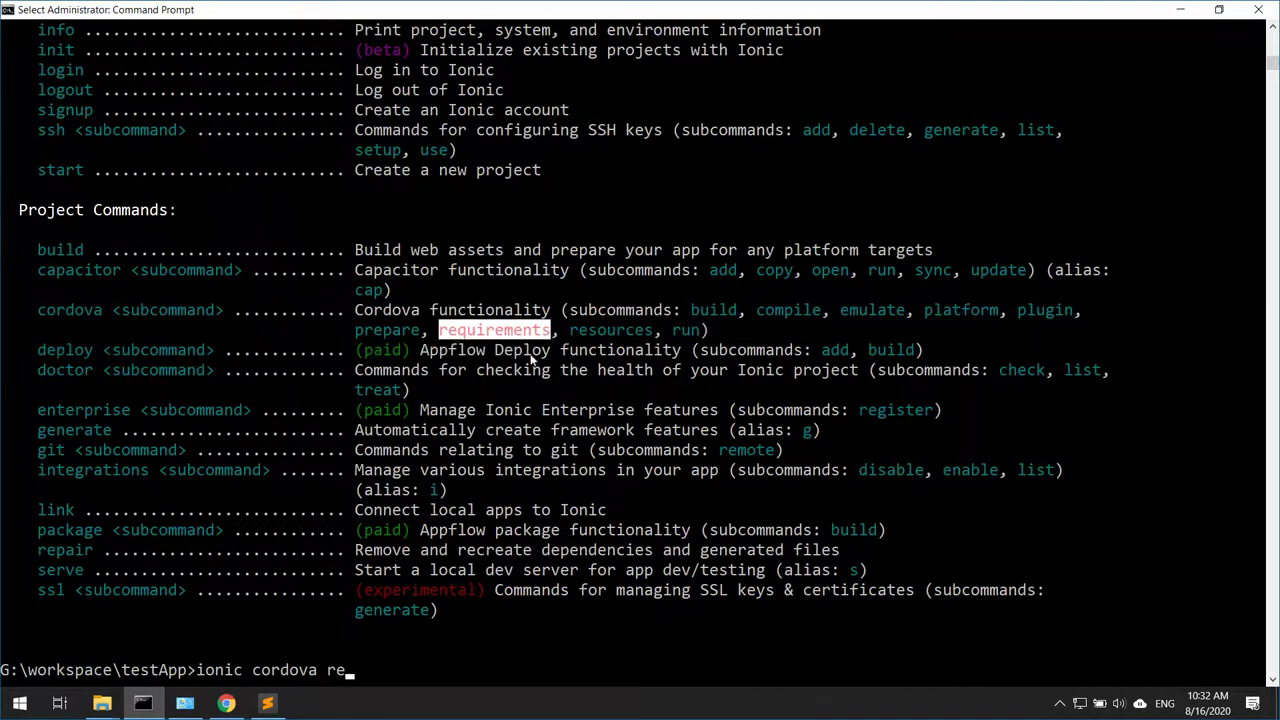
text(qu)
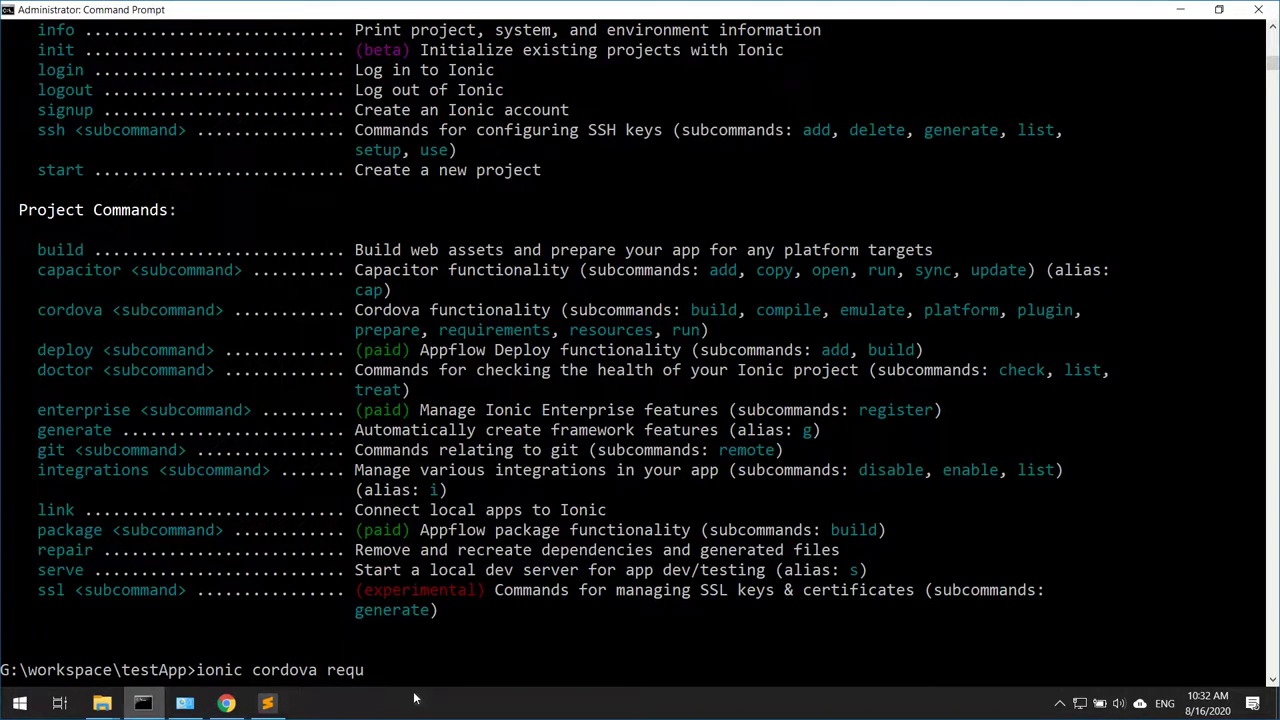
text(irements)
key(Return)
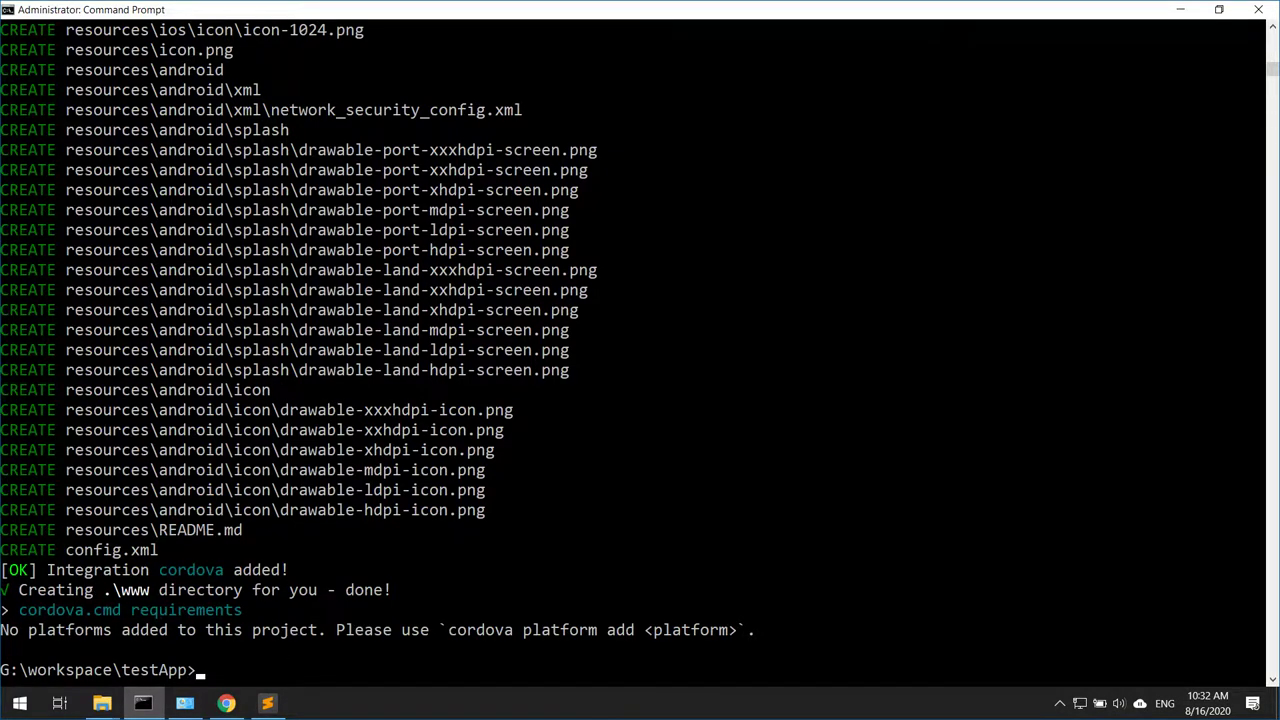
key(ctrl+v)
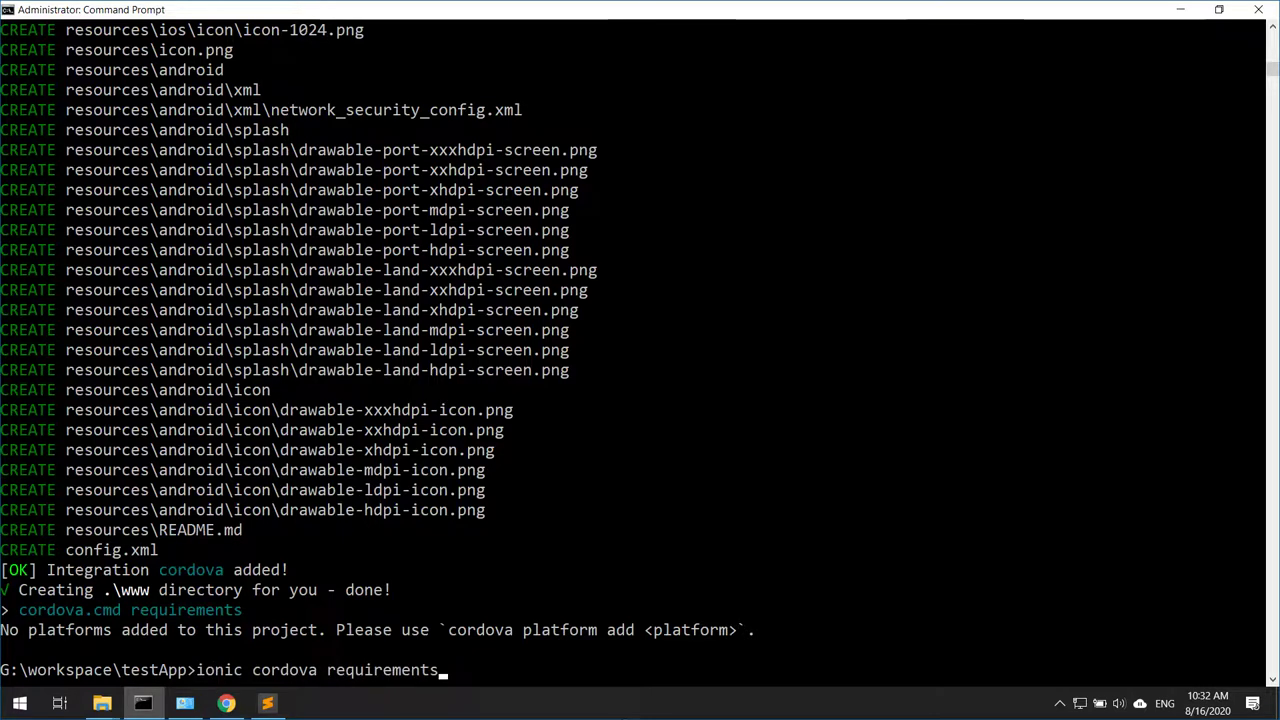
key(Return)
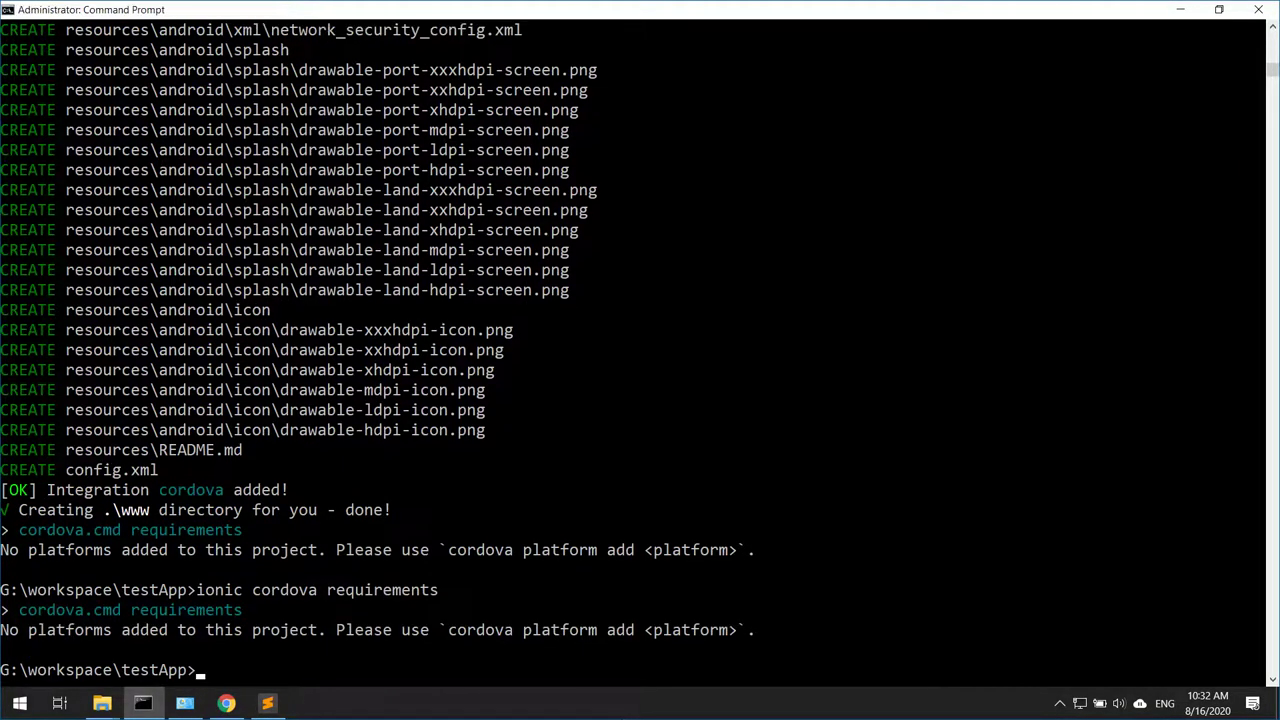
Add the Android platform to testApp with ionic cordova platform add android.
text(ionic)
text(cordova pl)
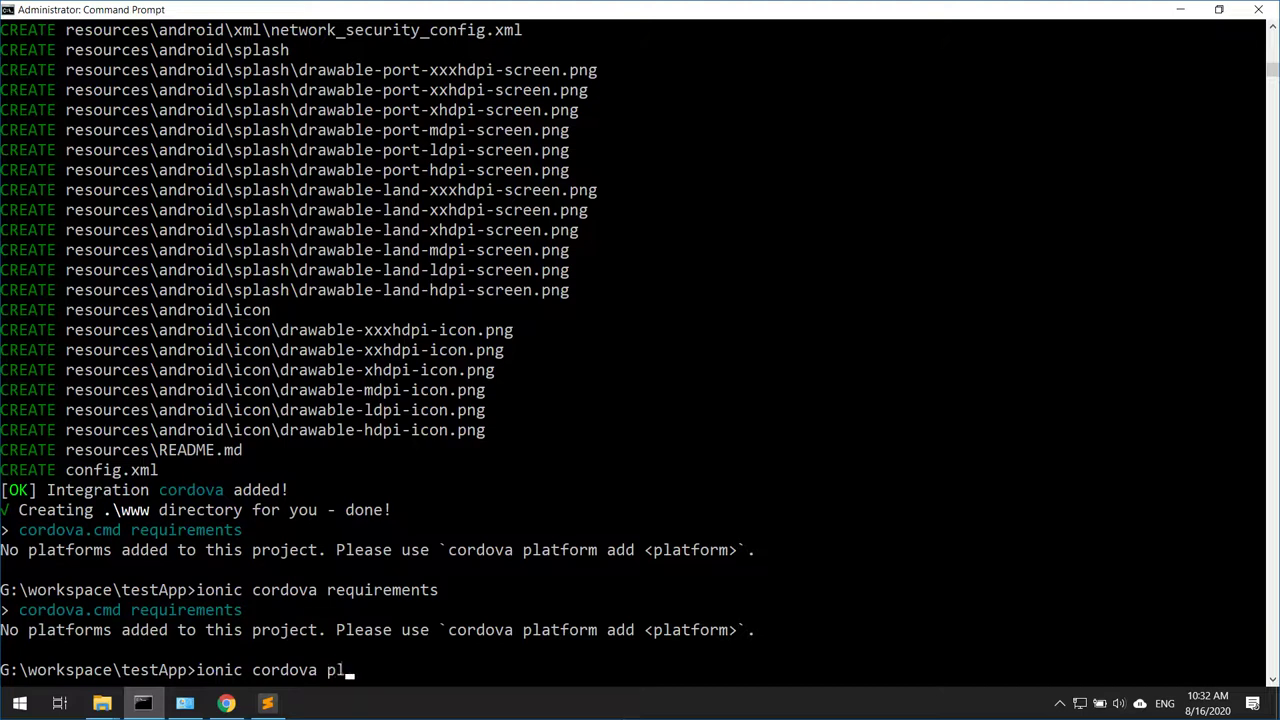
text(atform add android)
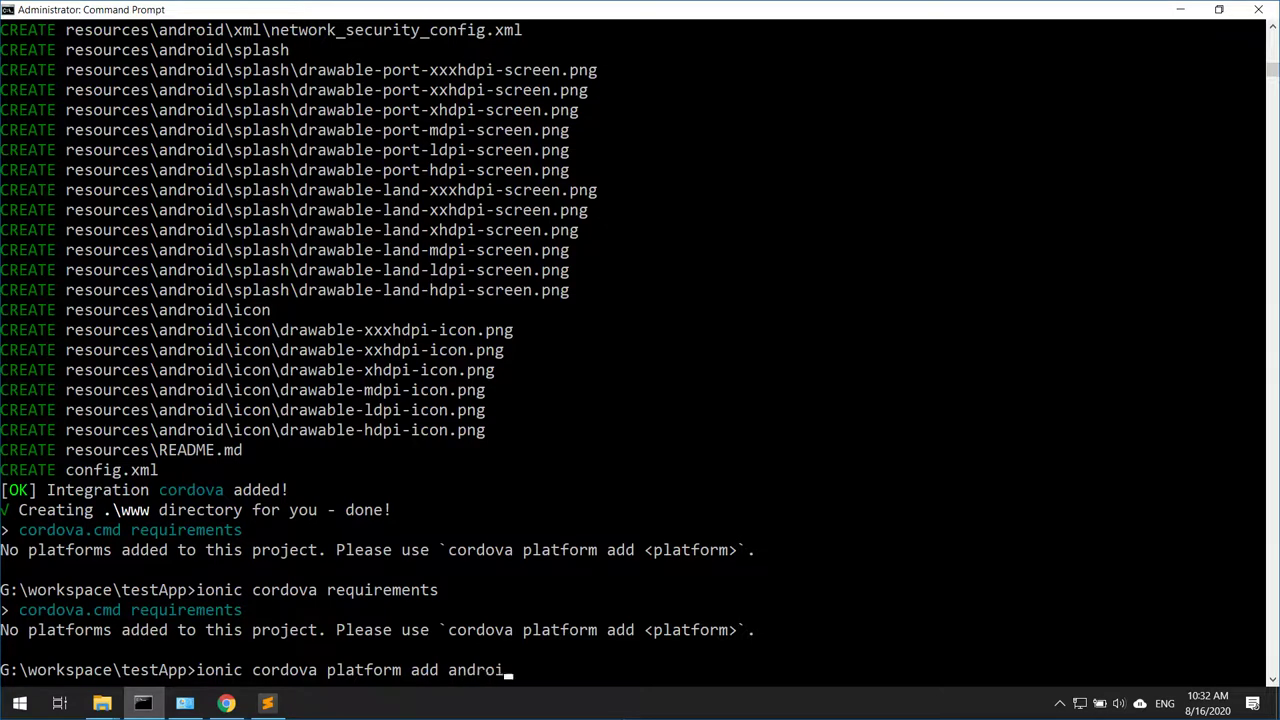
key(Return)
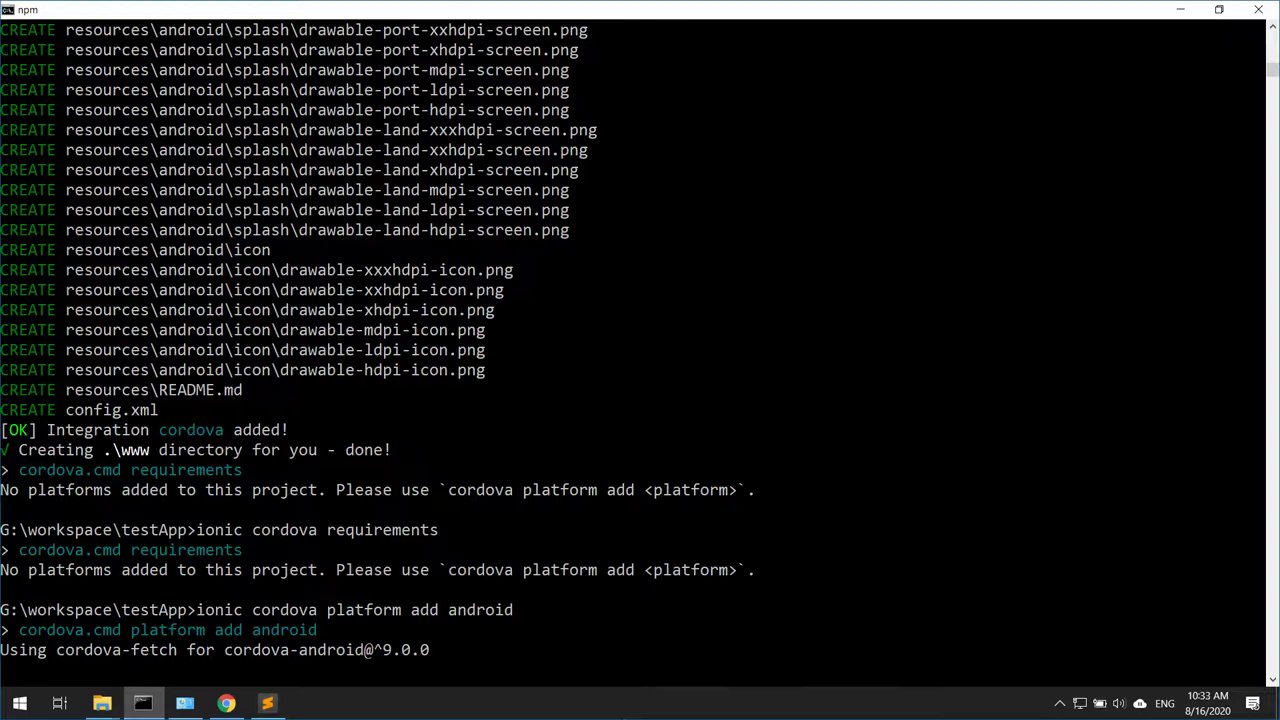
Check testApp's platforms folder in File Explorer, refresh it, and return to the Command Prompt to follow the Android platform installation.
mouse_move(102, 703)
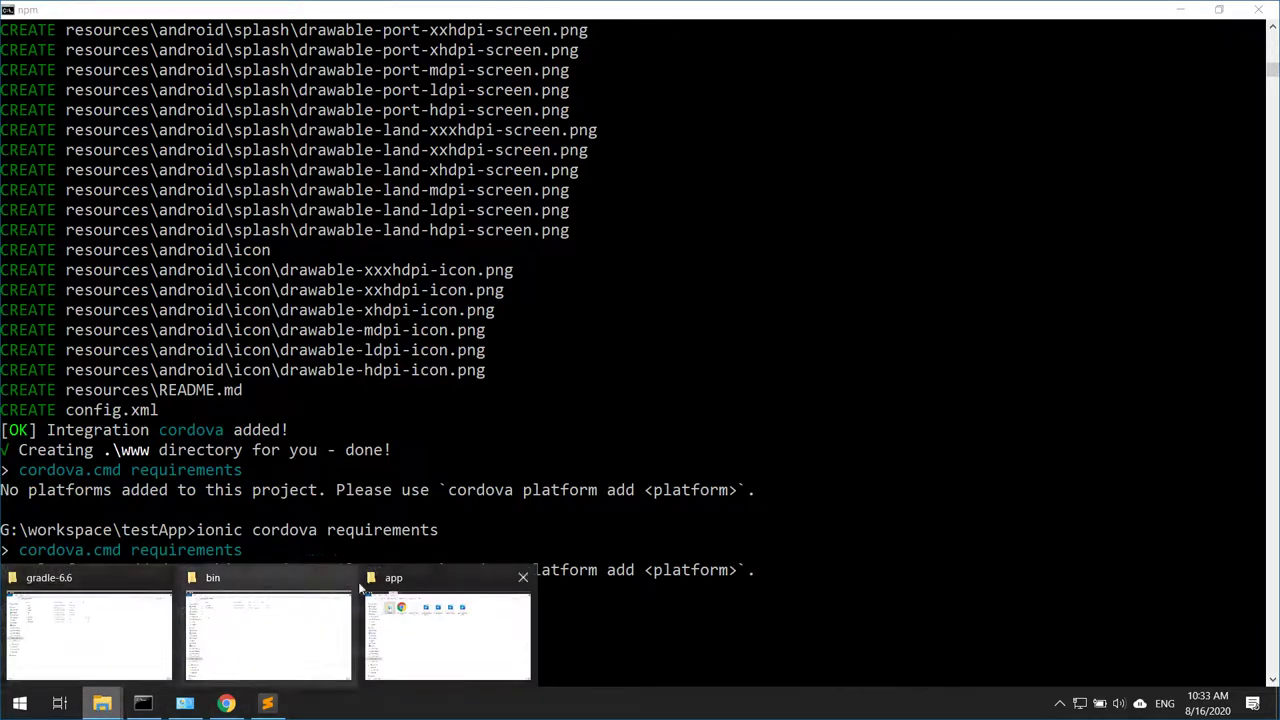
click(407, 601)
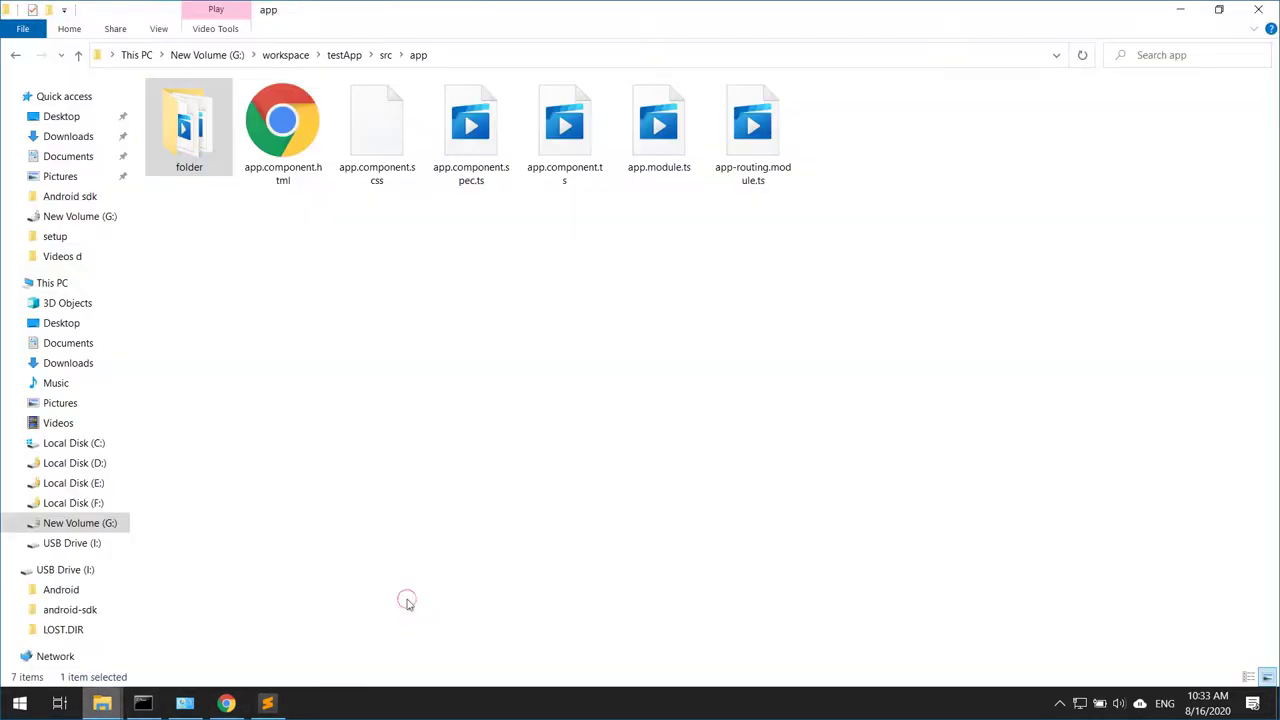
click(344, 55)
double_click(240, 145)
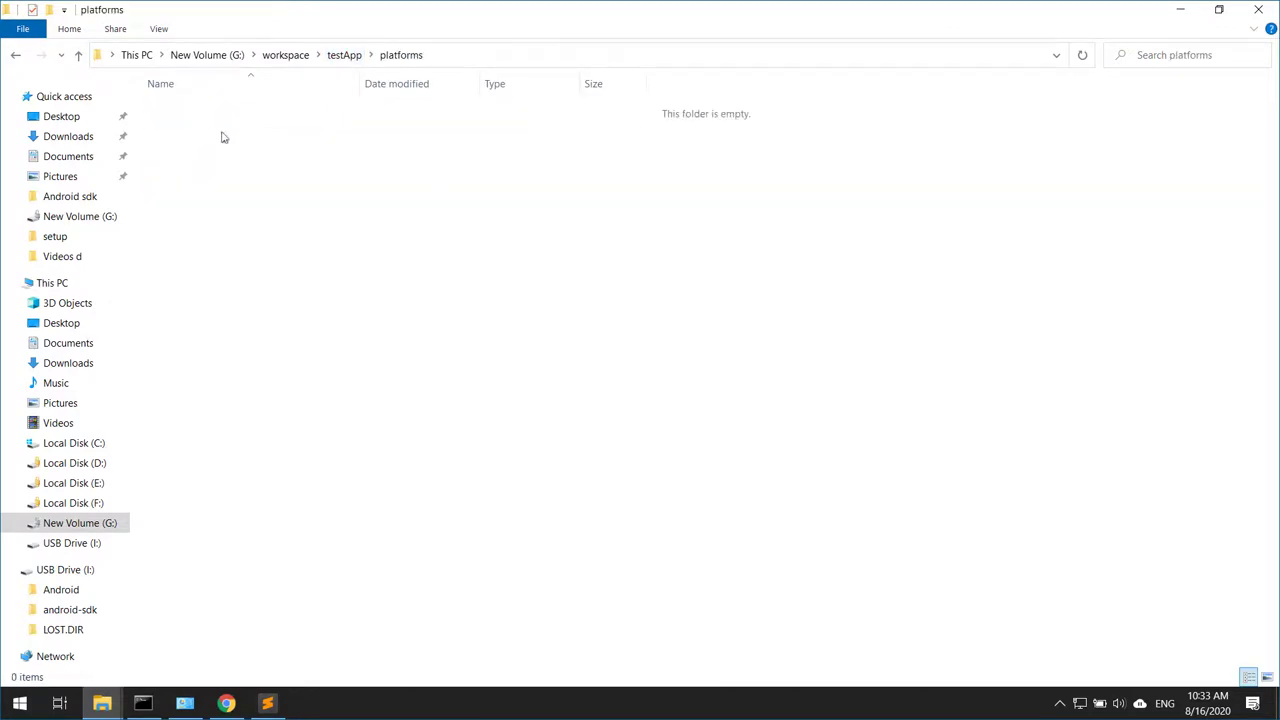
right_click(432, 230)
click(467, 322)
click(143, 703)
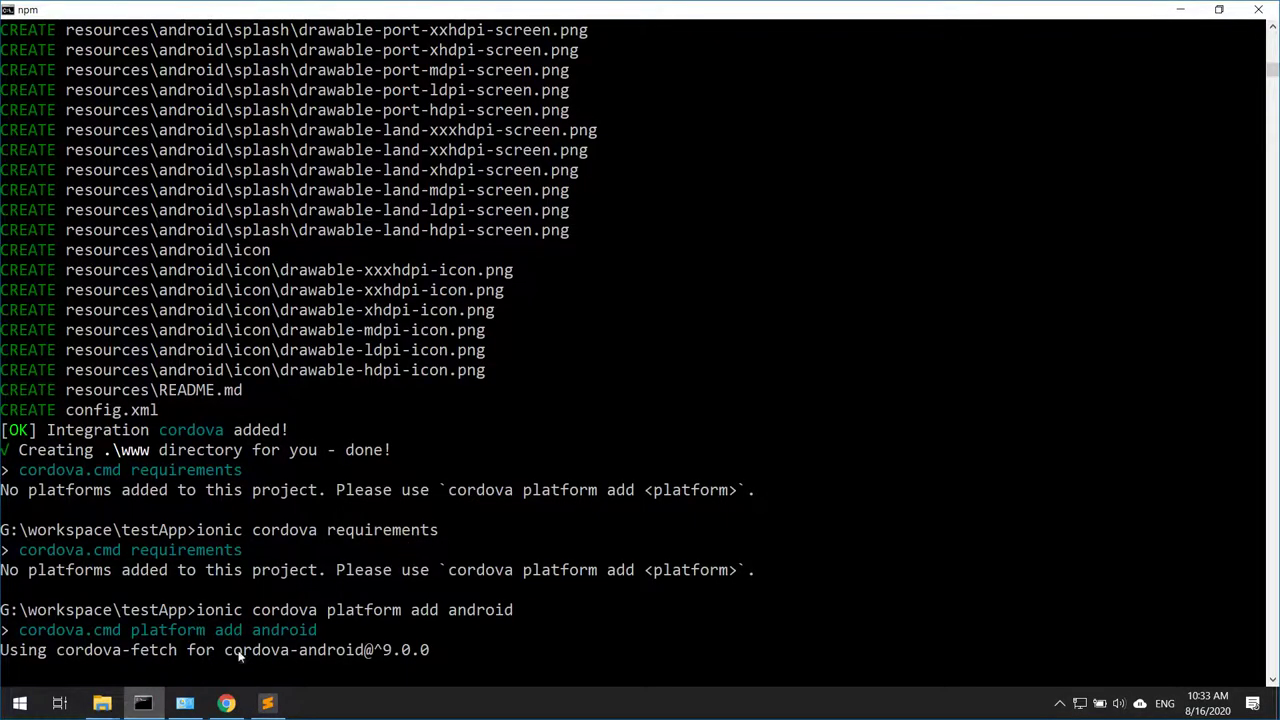
scroll(474, 580, down, 2)
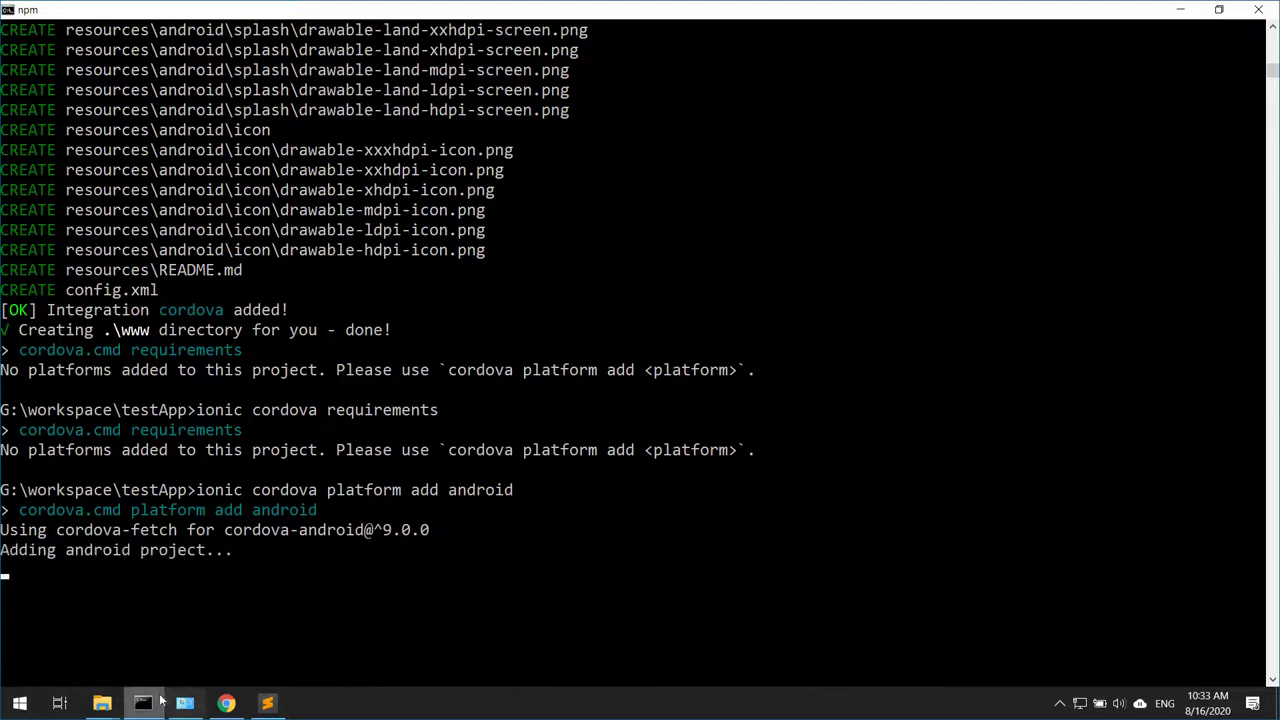
Close the bin and gradle-6.6 File Explorer windows, then look into the android folder in testApp's platforms folder and return to platforms.
mouse_move(107, 705)
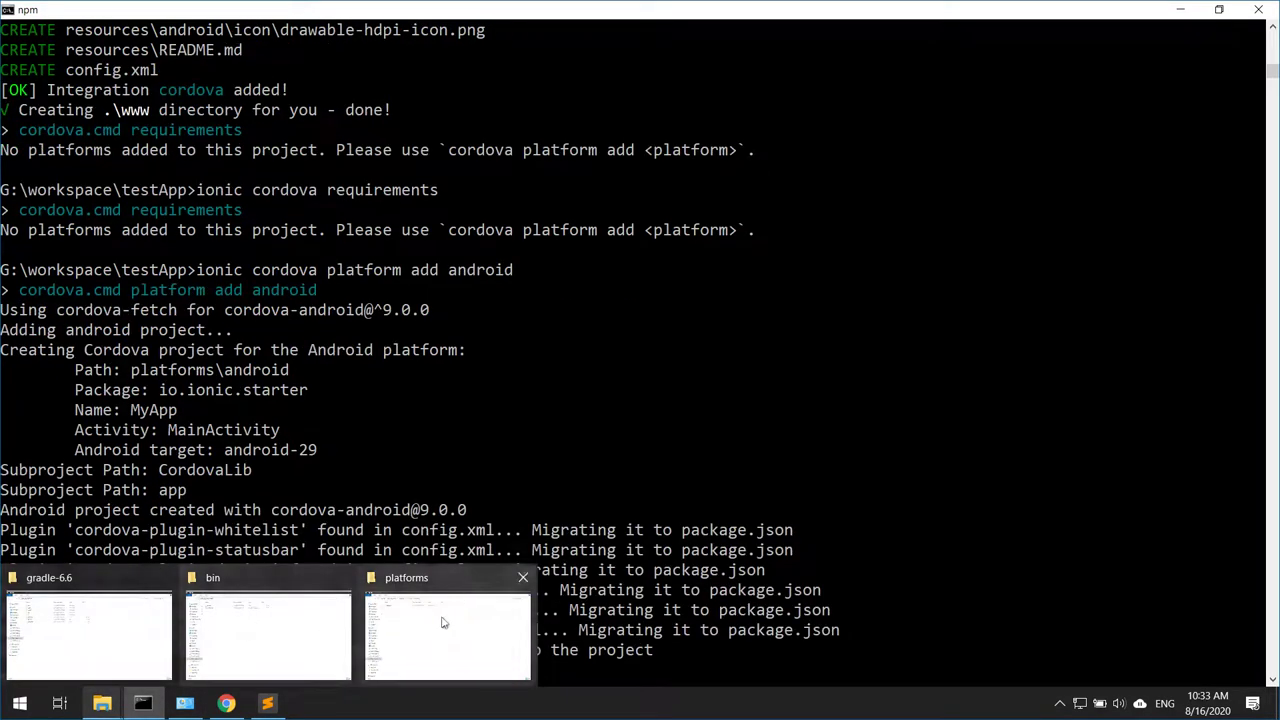
click(343, 579)
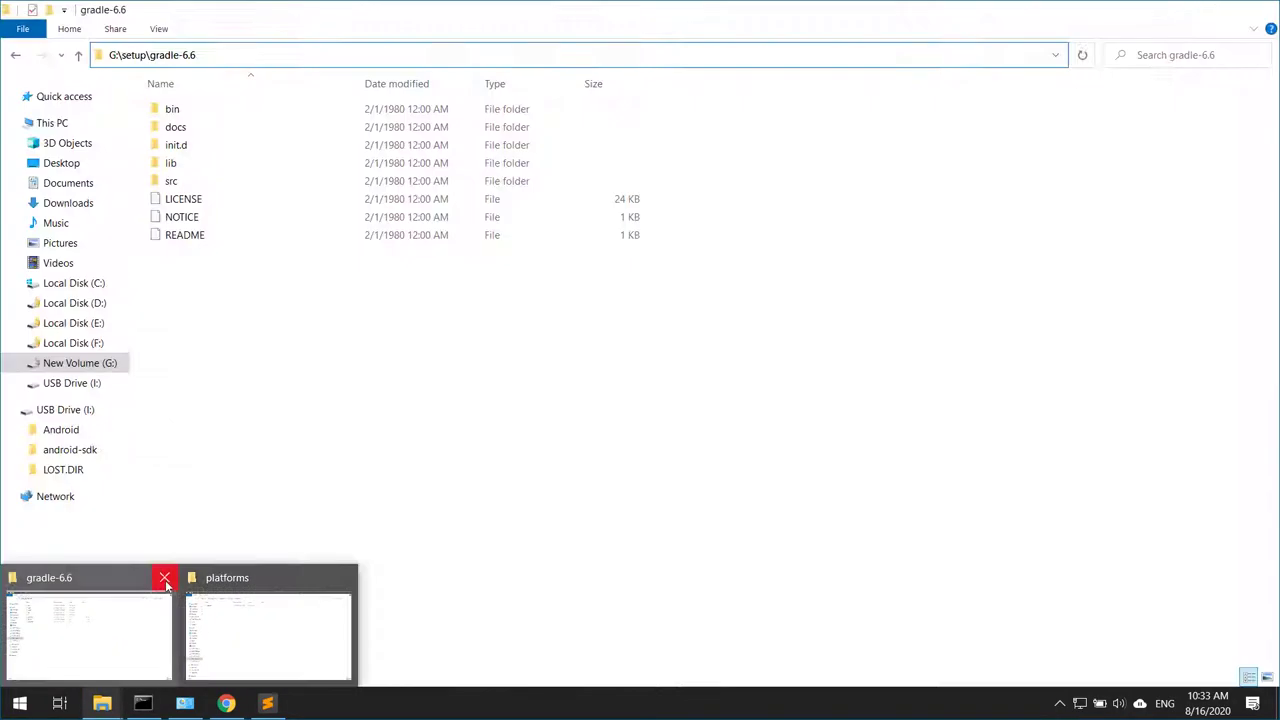
click(163, 578)
click(120, 630)
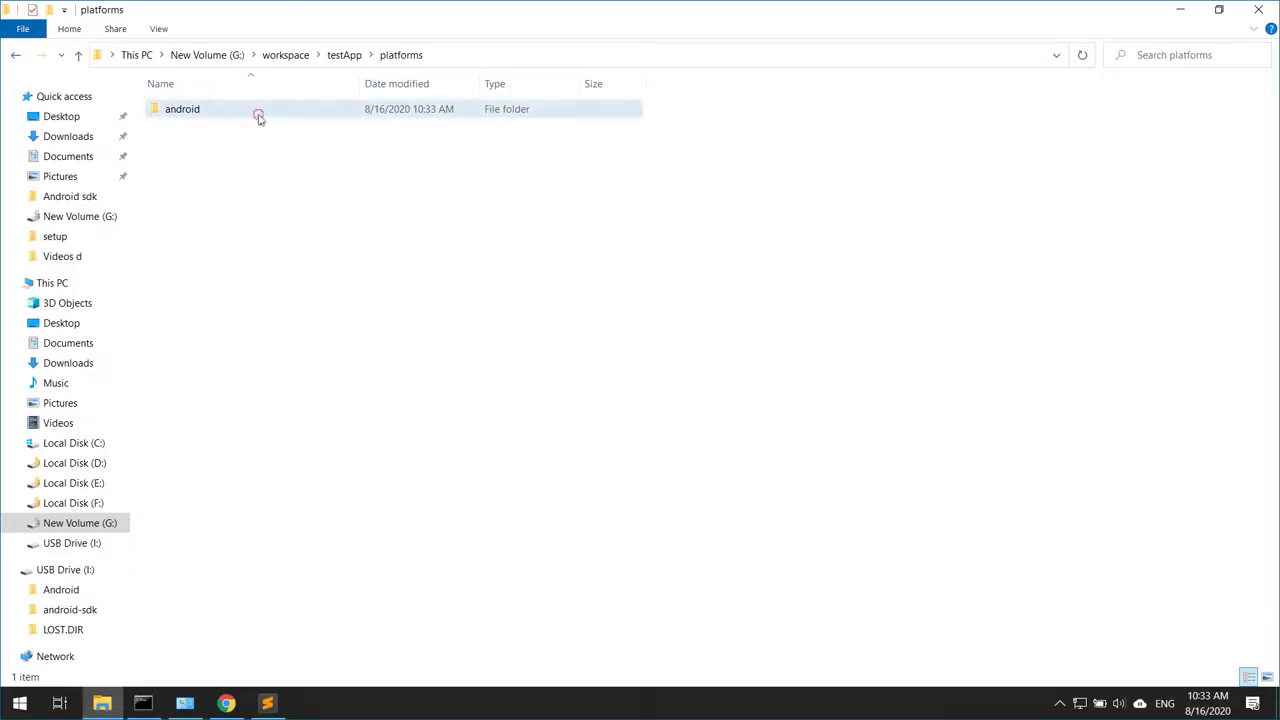
double_click(257, 112)
click(392, 53)
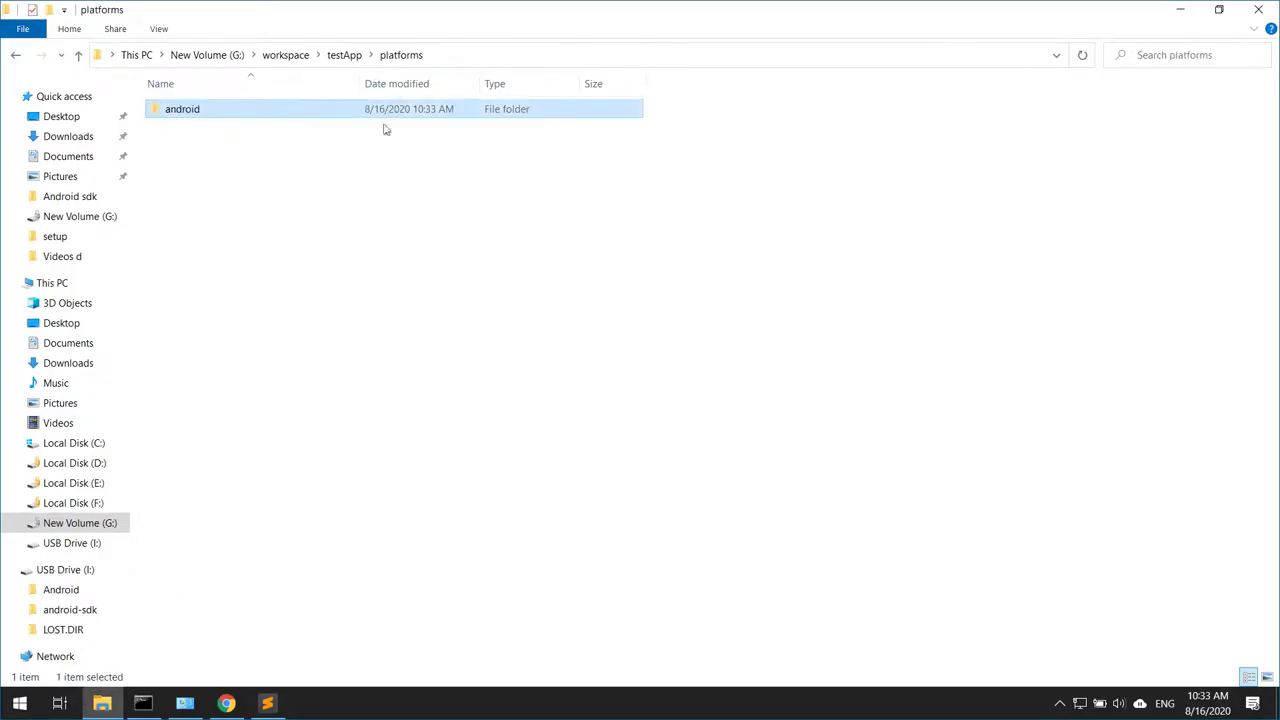
Return to the Command Prompt and follow the Cordova plugin installation for the Android platform.
click(143, 703)
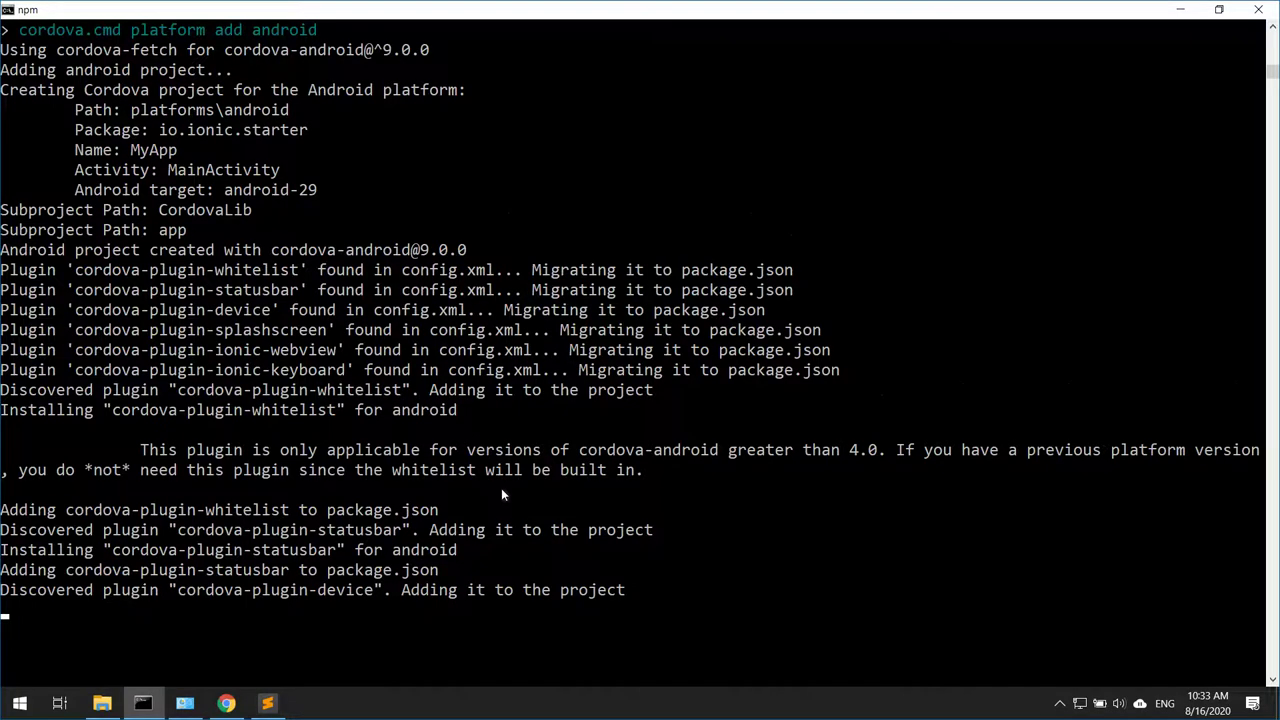
scroll(501, 488, down, 1)
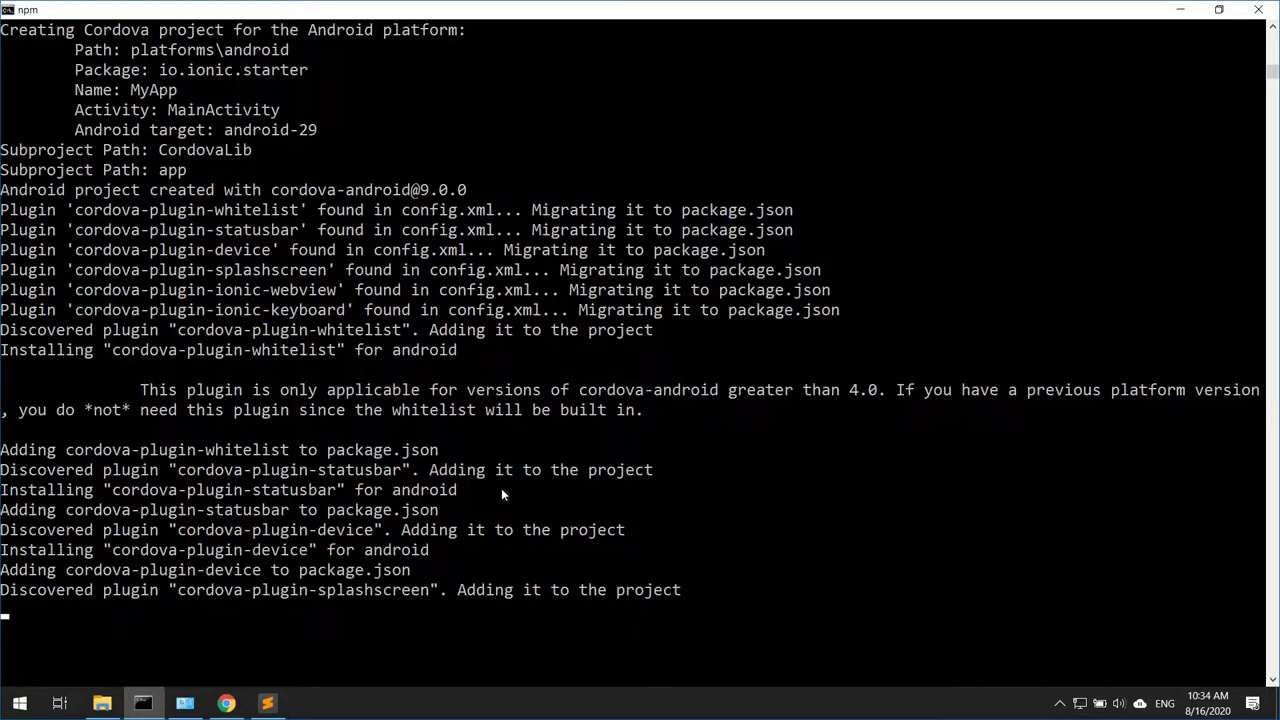
scroll(501, 495, down, 1)
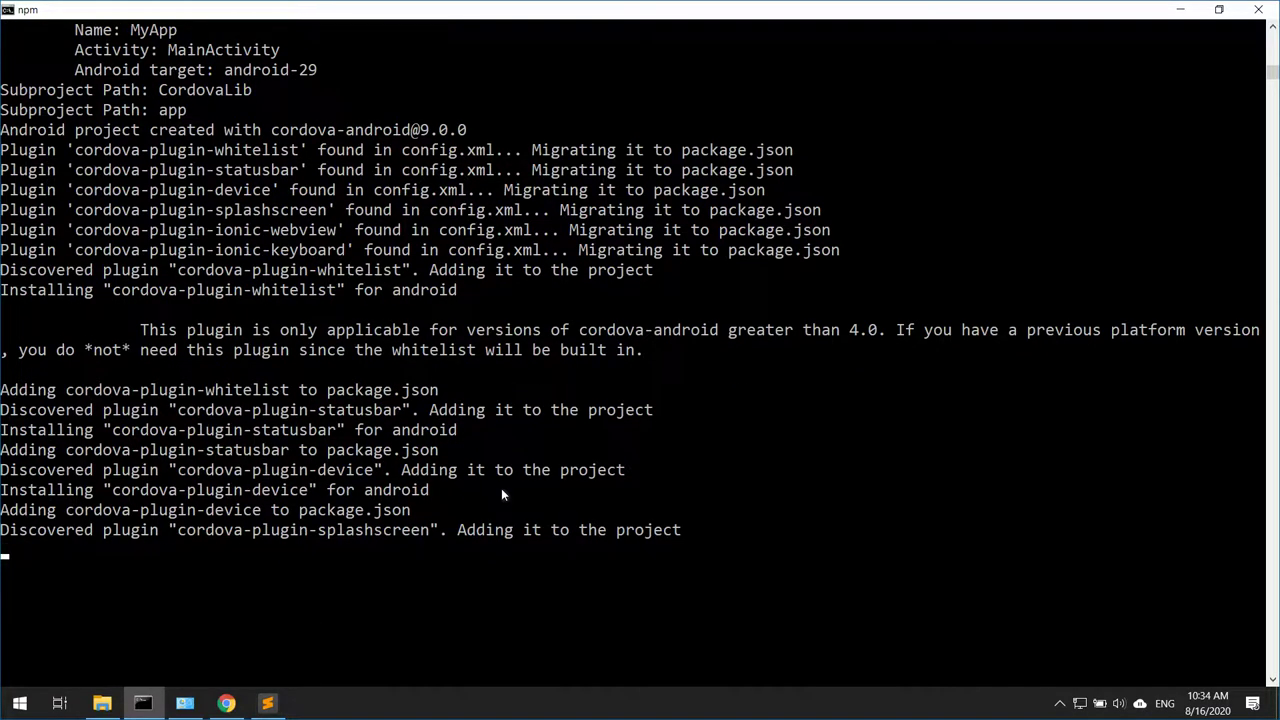
scroll(502, 495, down, 1)
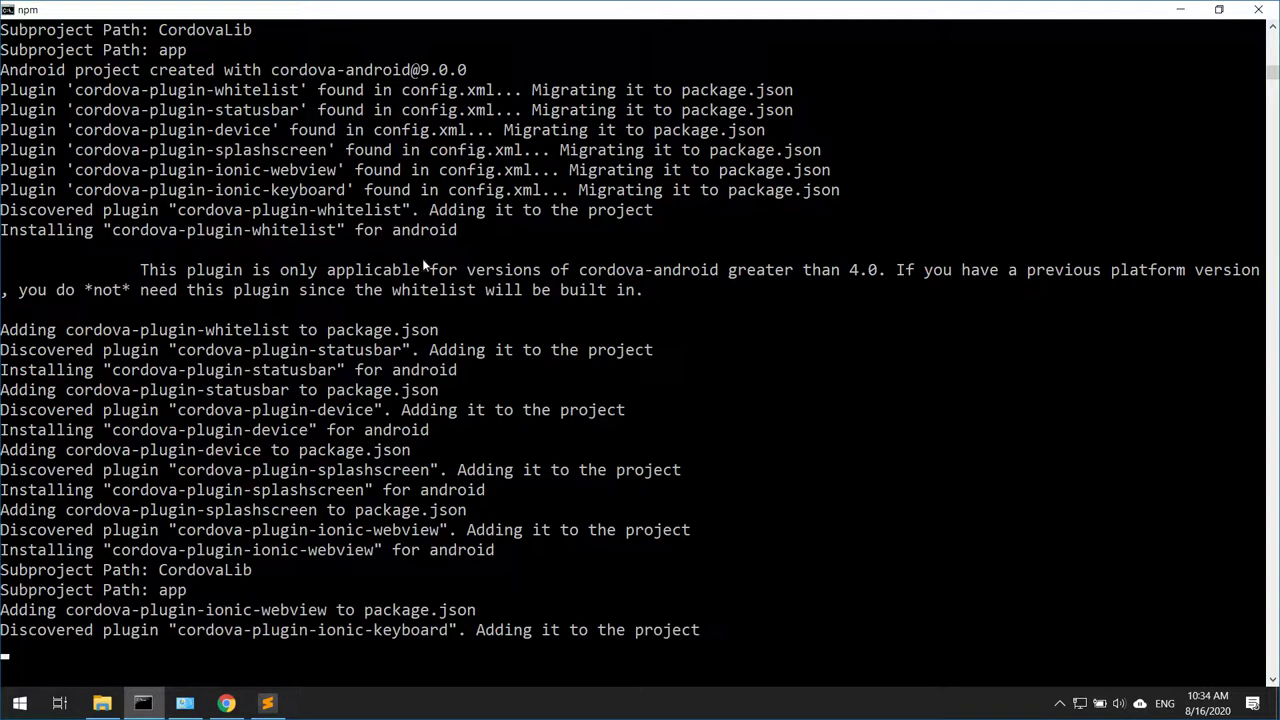
scroll(422, 258, down, 1)
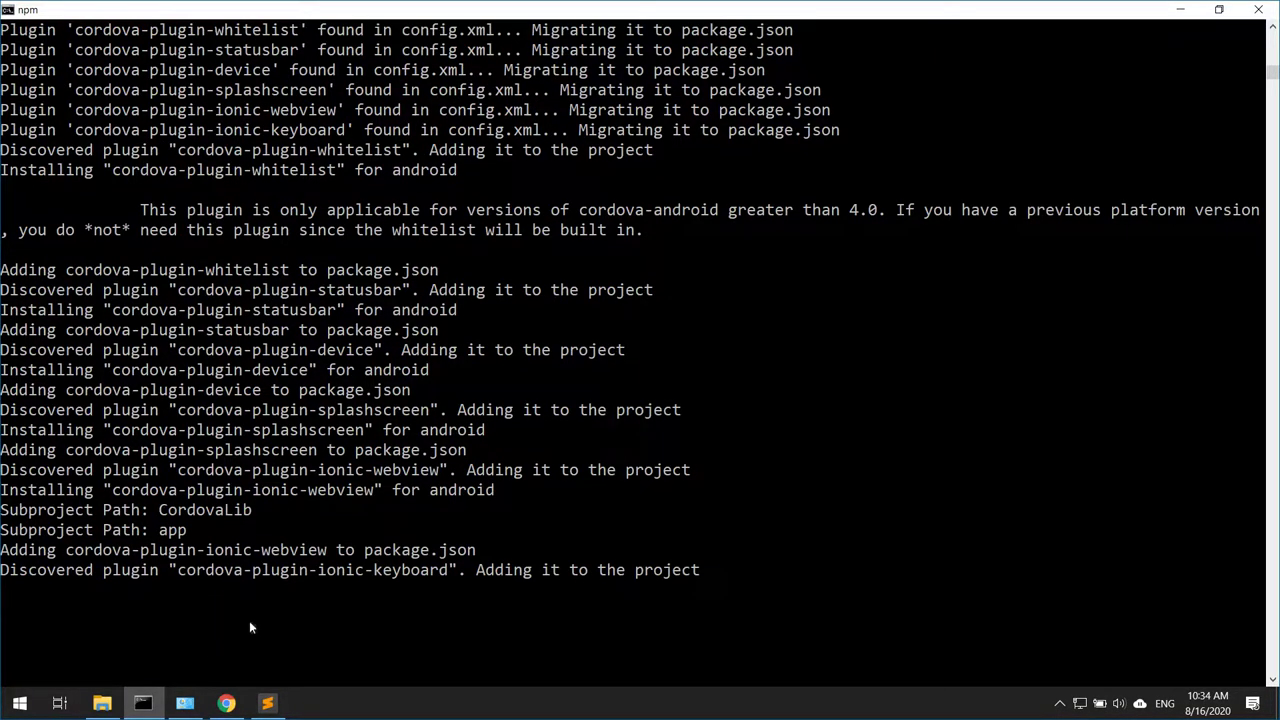
Open testApp's plugins folder in File Explorer and look through the installed Cordova plugin folders.
mouse_move(102, 703)
click(116, 640)
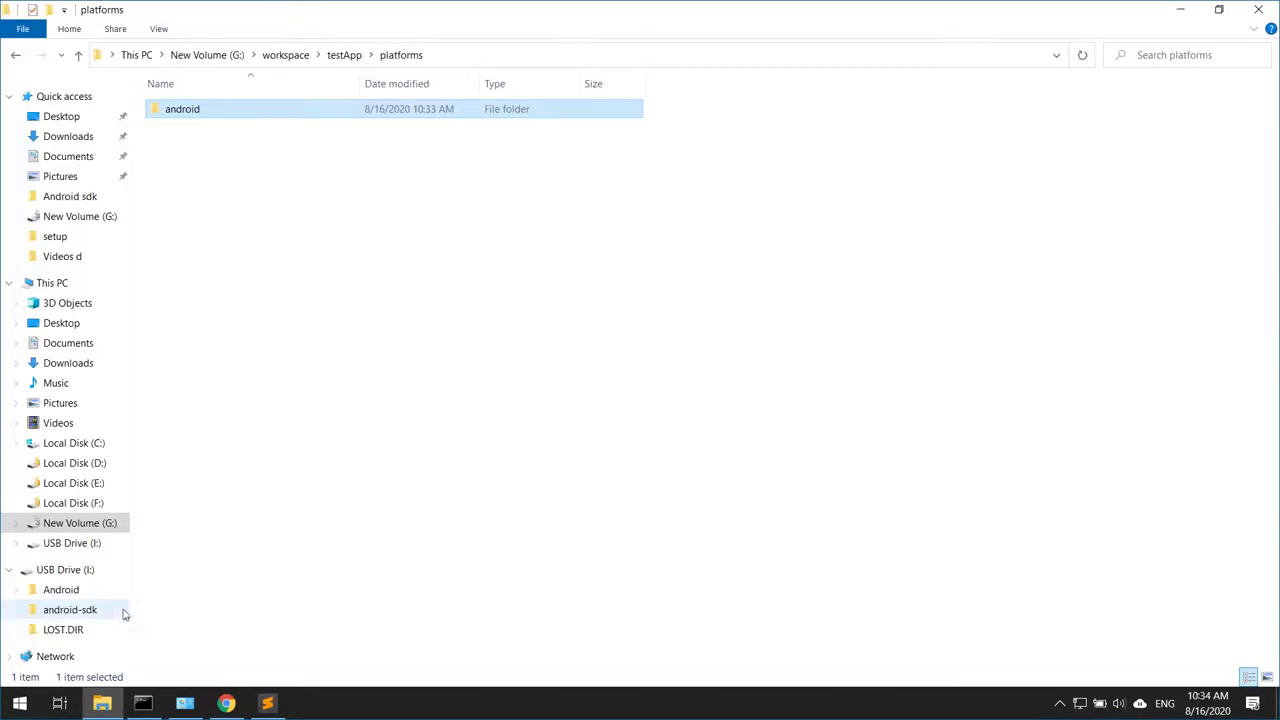
click(345, 56)
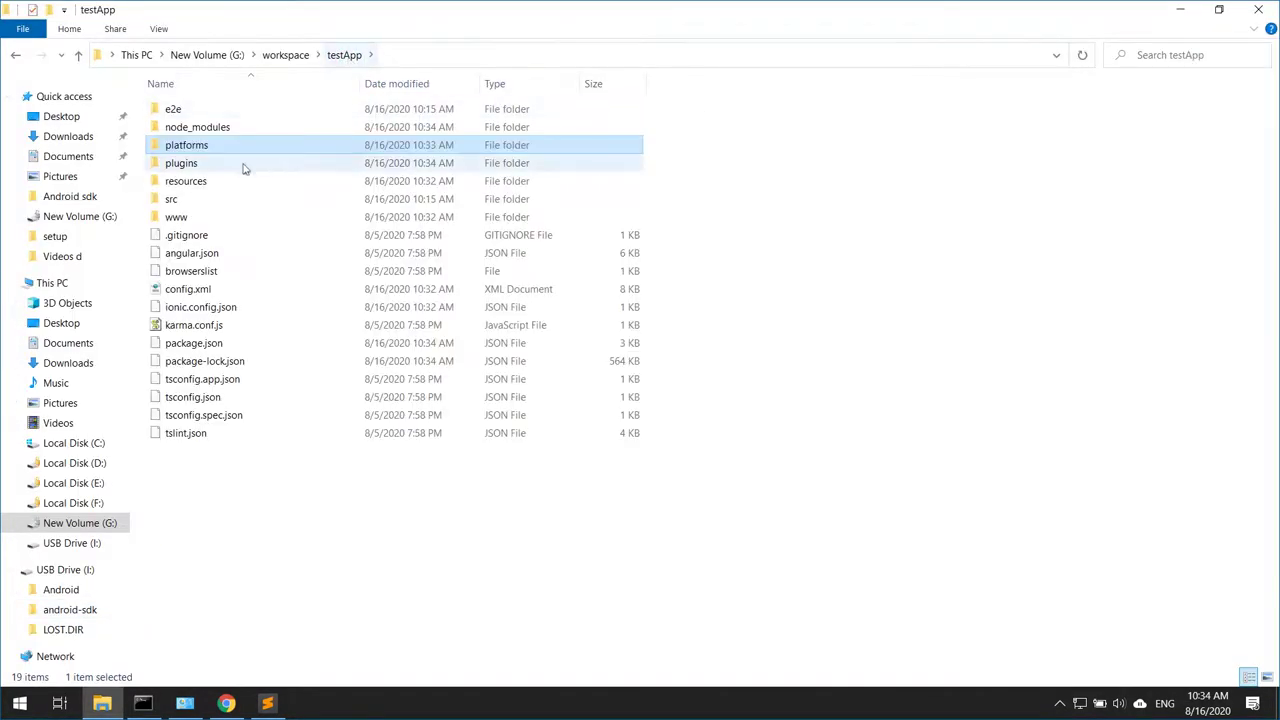
double_click(185, 164)
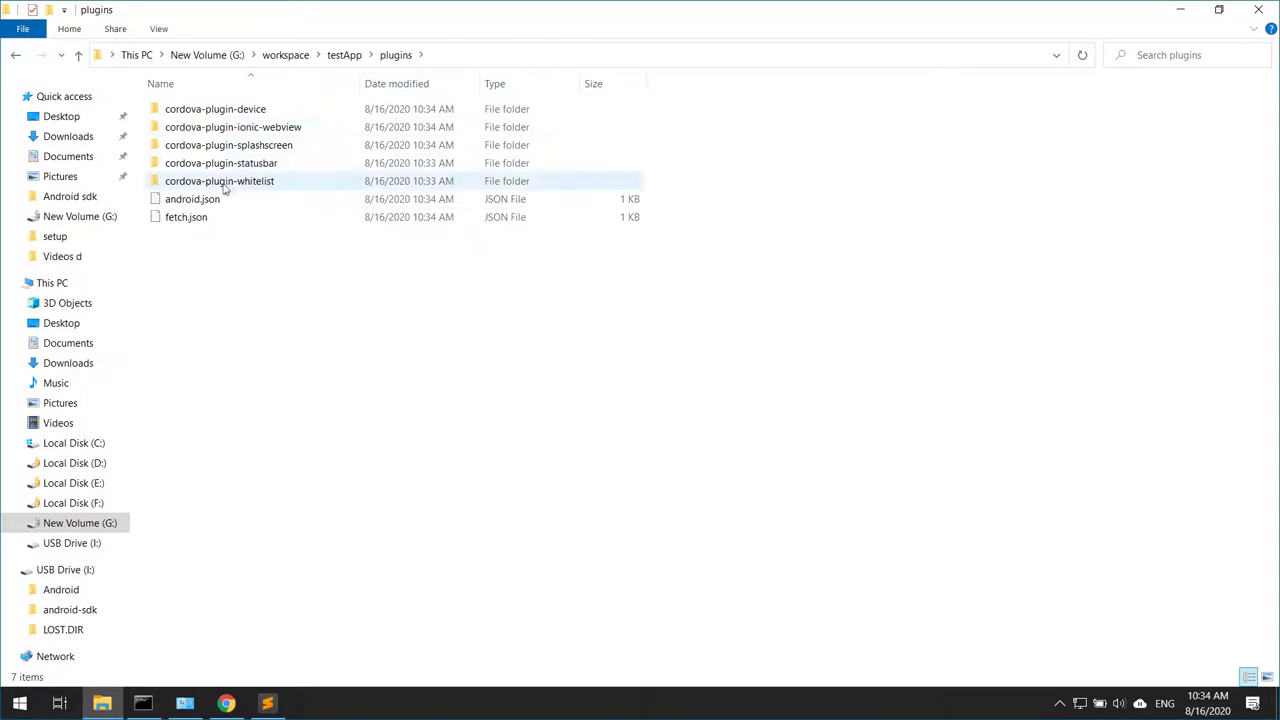
key(Down)
key(Down)
key(Down)
key(Down)
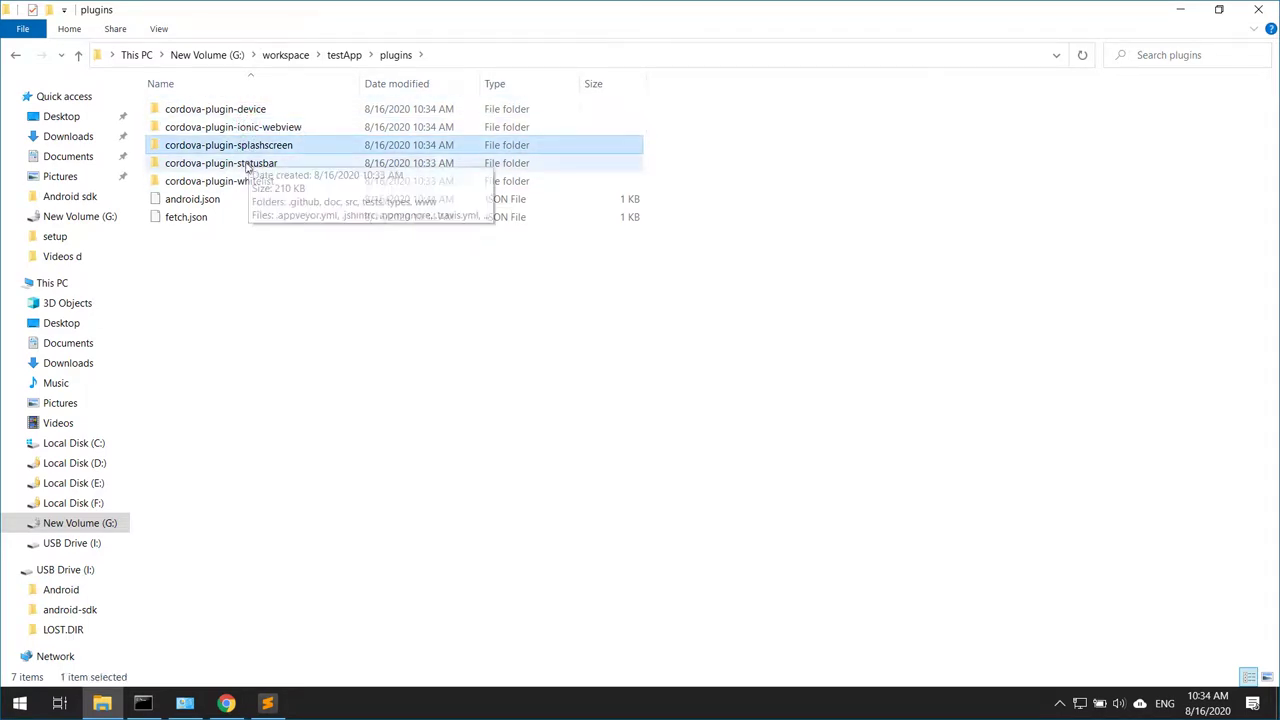
key(Down)
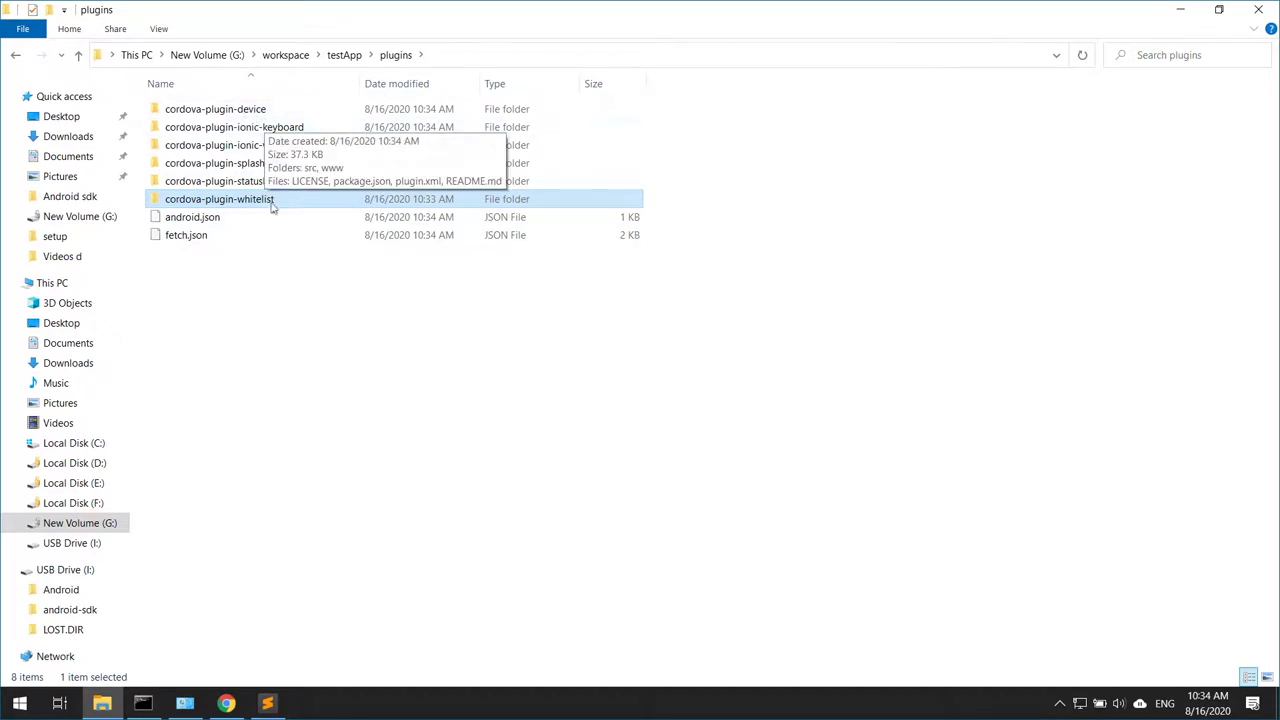
key(Up)
key(Up)
key(Up)
key(Up)
key(Up)
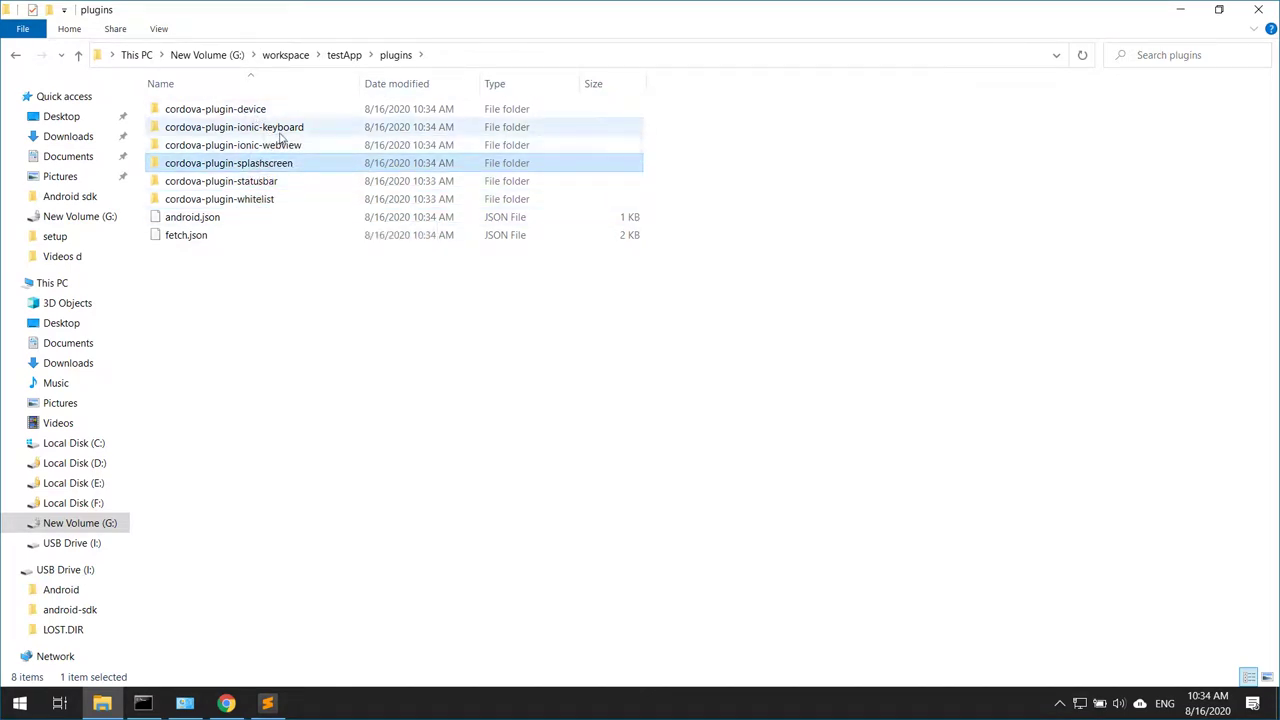
Switch to the Command Prompt and rerun ionic cordova requirements in G:\workspace\testApp.
click(143, 703)
scroll(290, 646, down, 1)
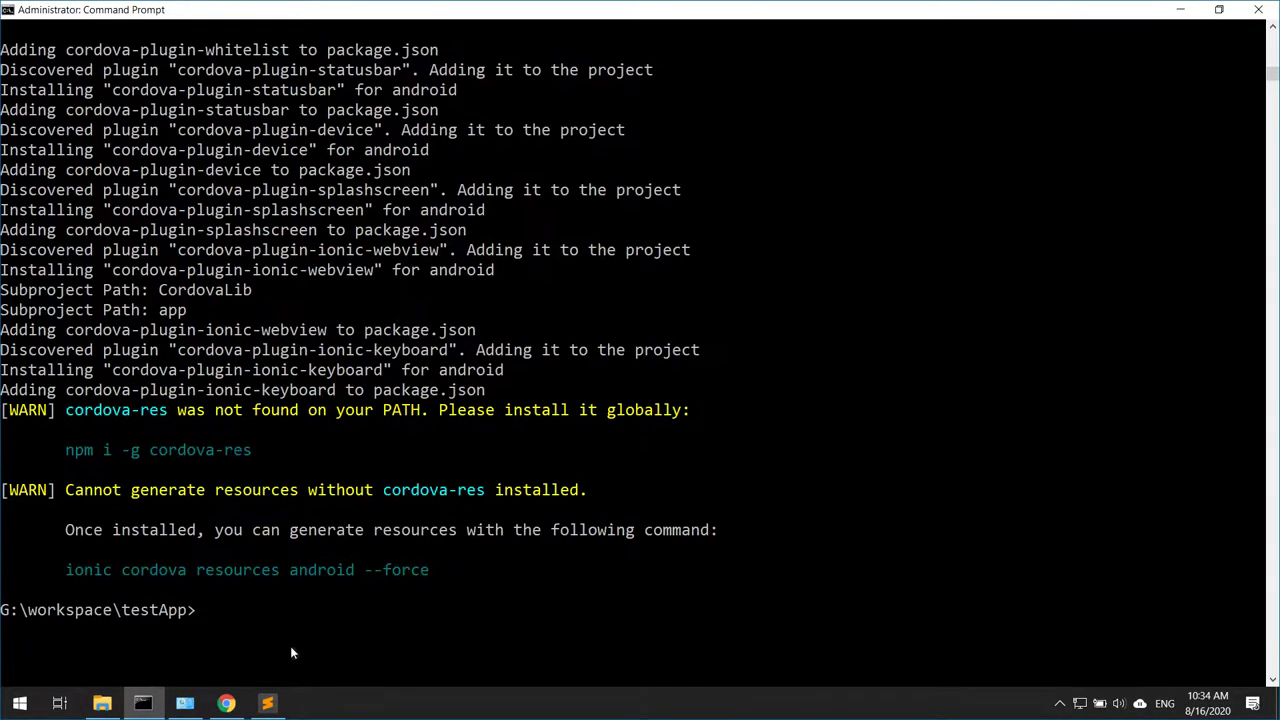
key(Up)
key(Up)
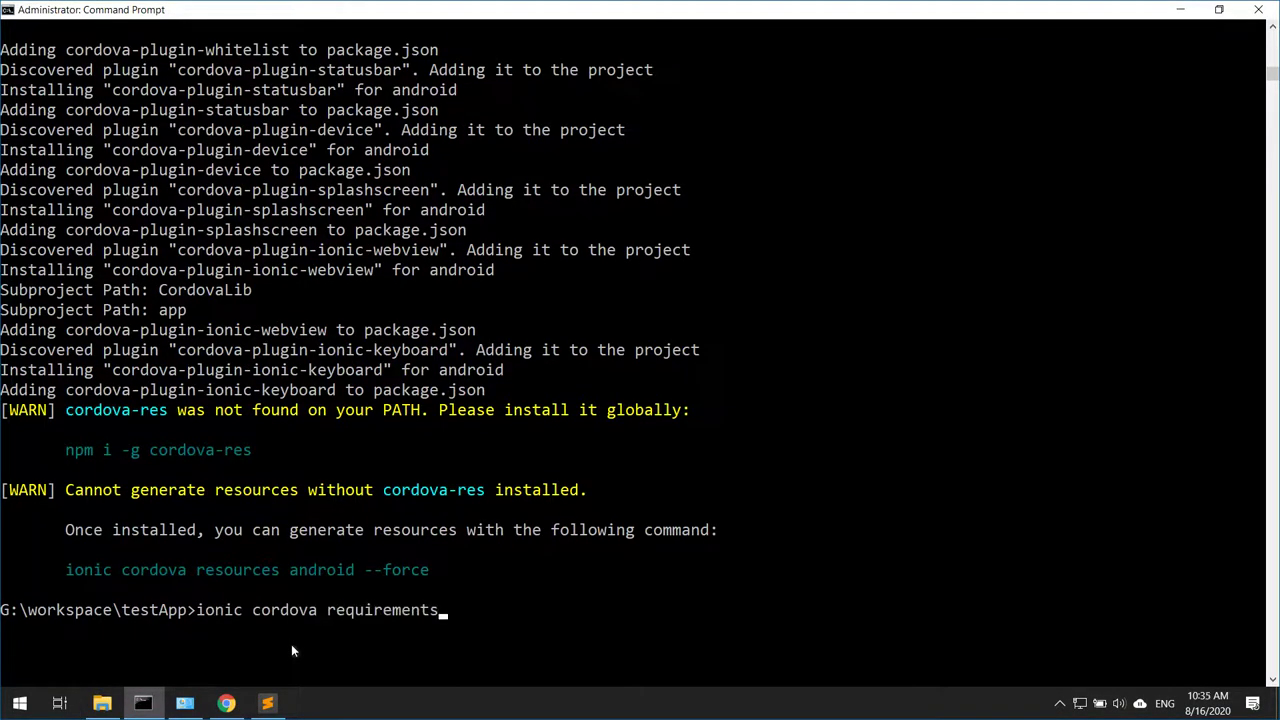
key(Return)
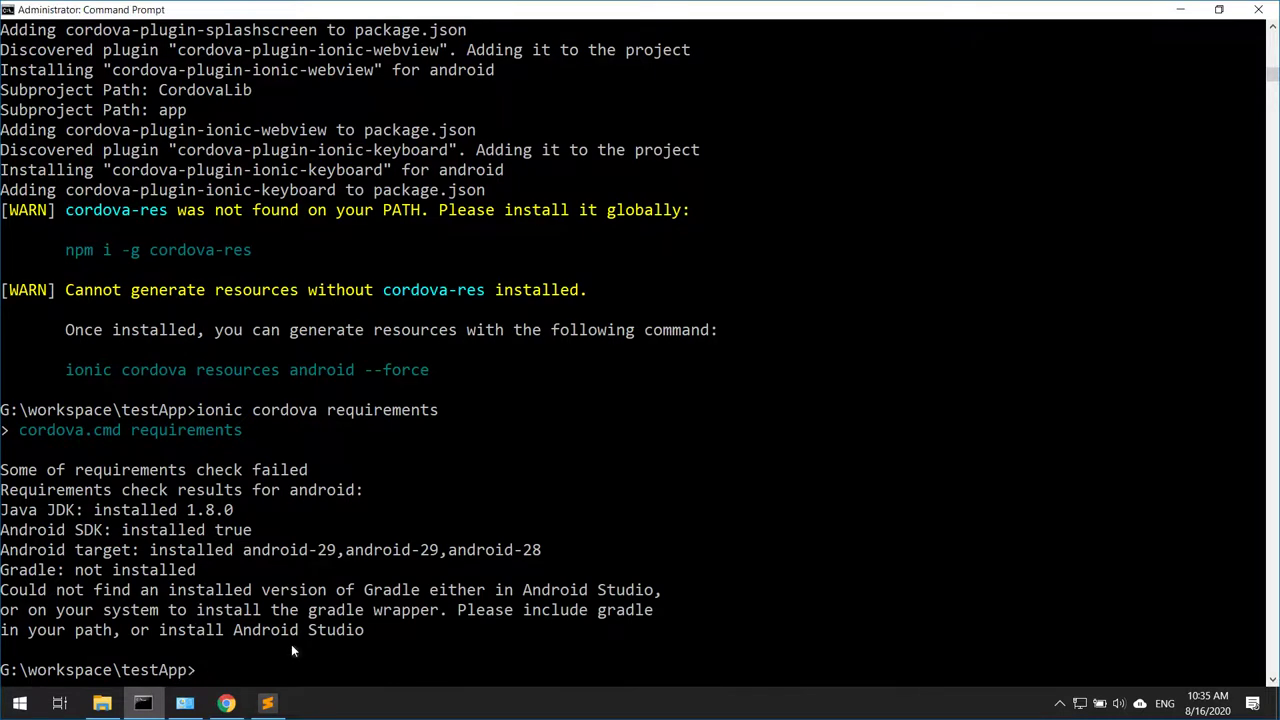
Examine the cordova-res warning and the Java JDK, Android SDK, Android target and Gradle lines of the requirements check.
drag(382, 294, 486, 294)
click(535, 292)
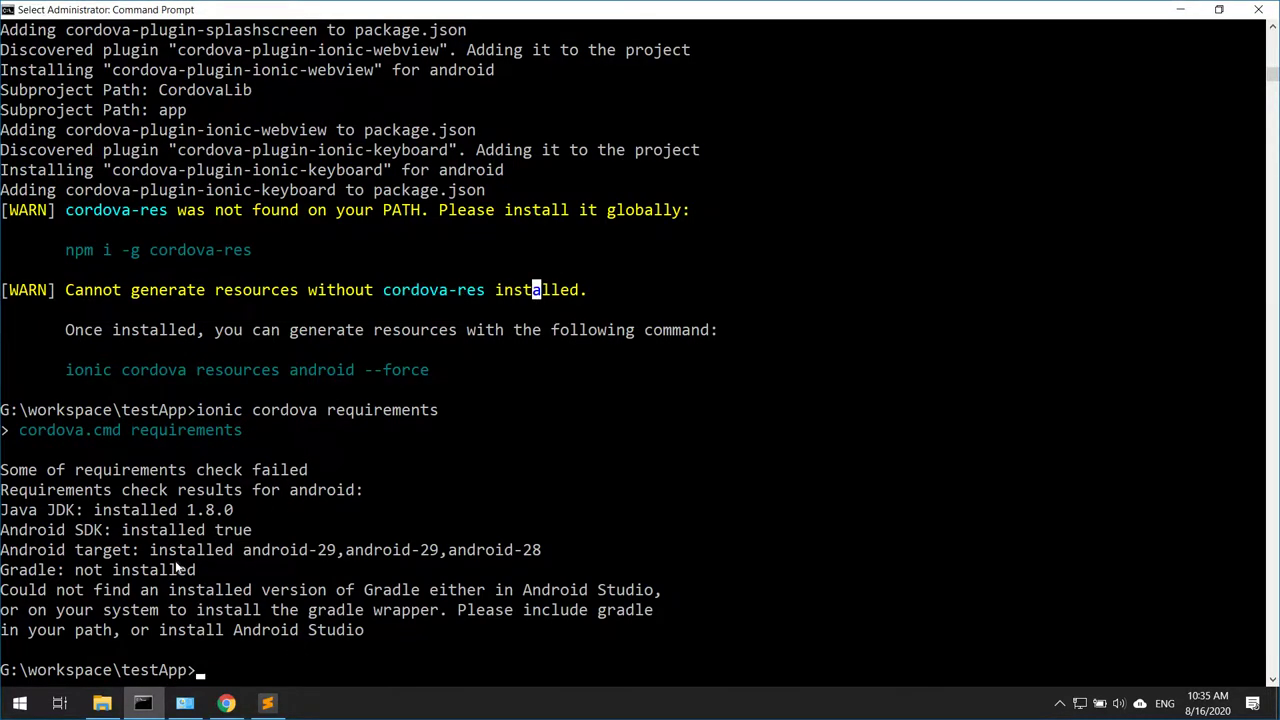
scroll(222, 601, down, 1)
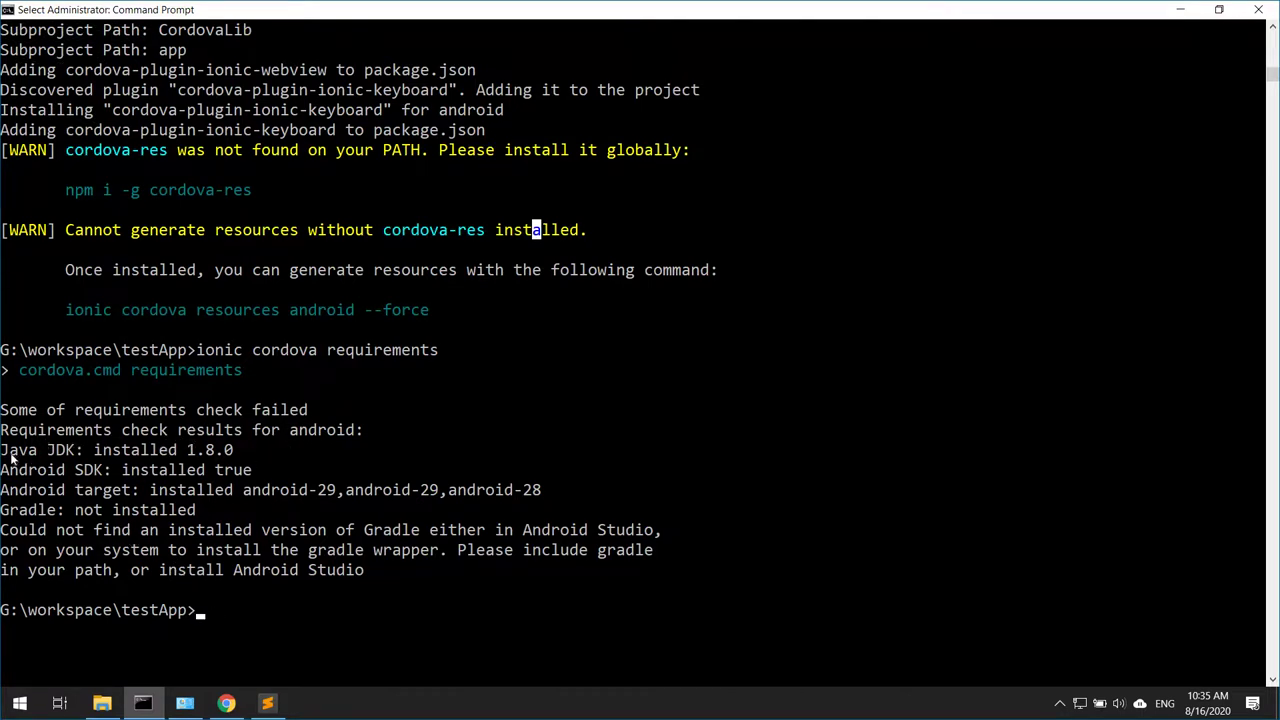
drag(6, 450, 246, 450)
click(246, 450)
drag(4, 474, 258, 474)
click(256, 470)
double_click(5, 492)
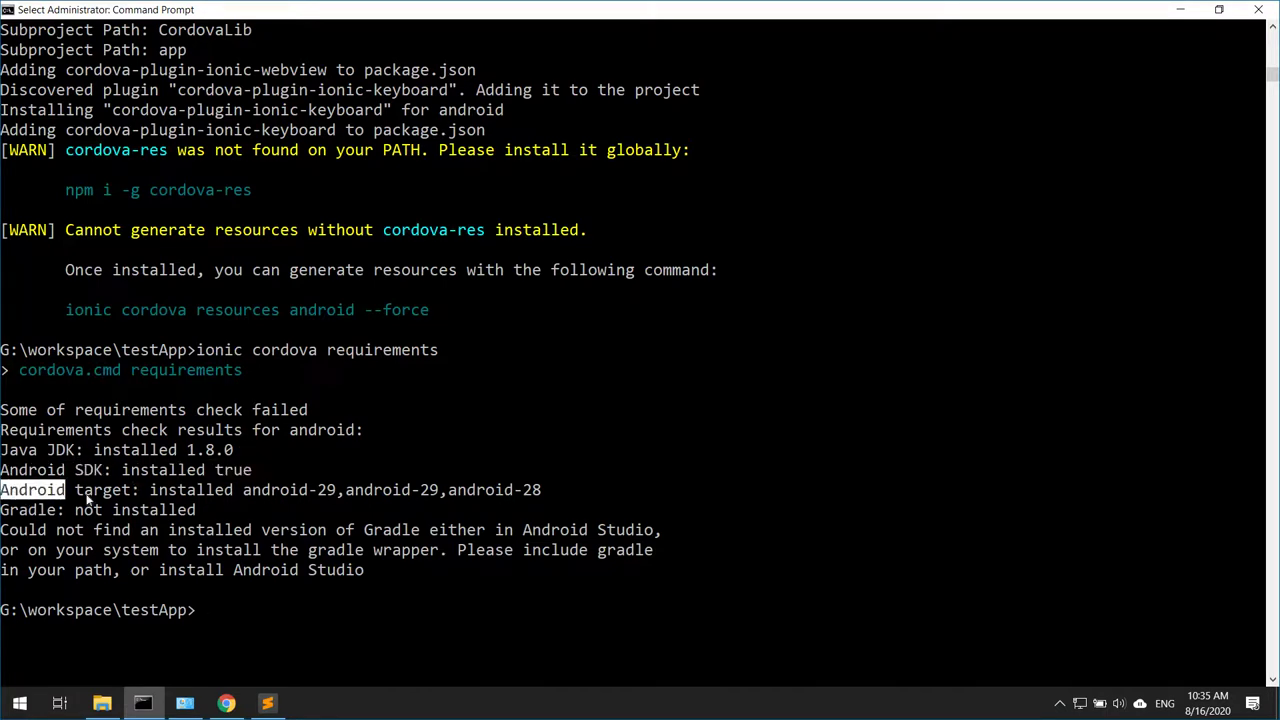
drag(88, 498, 538, 490)
click(538, 490)
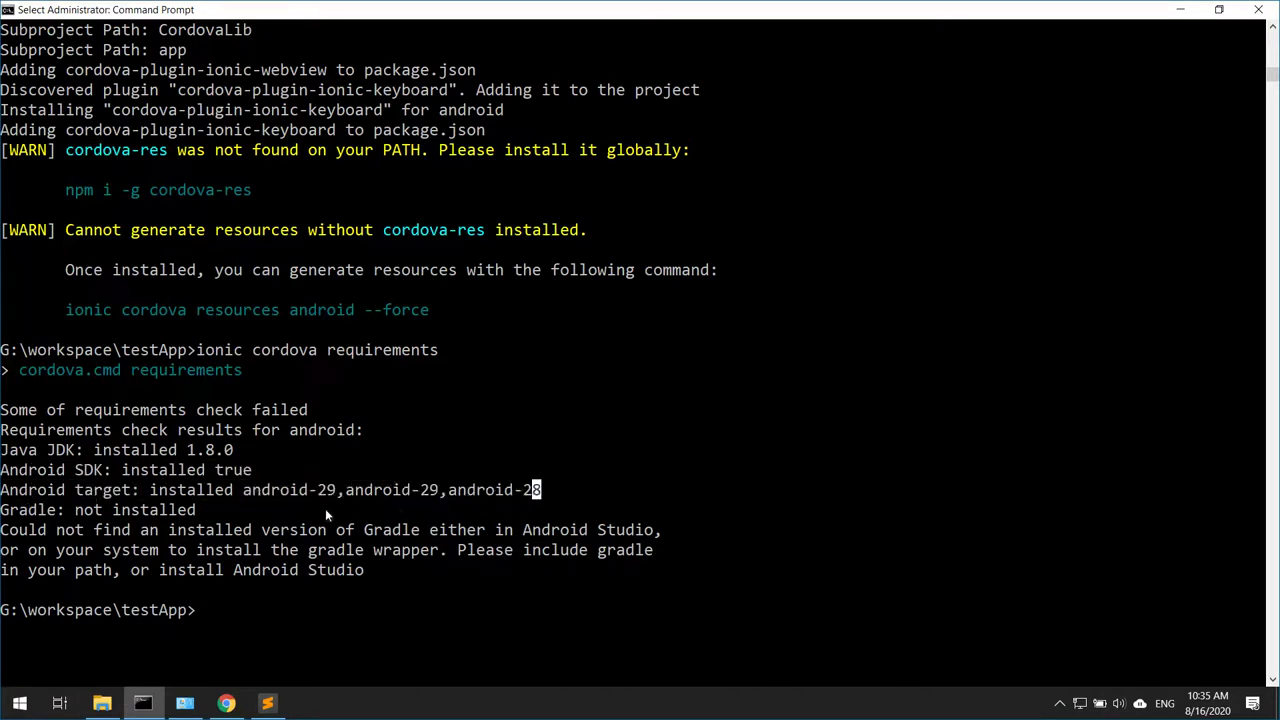
drag(4, 512, 198, 512)
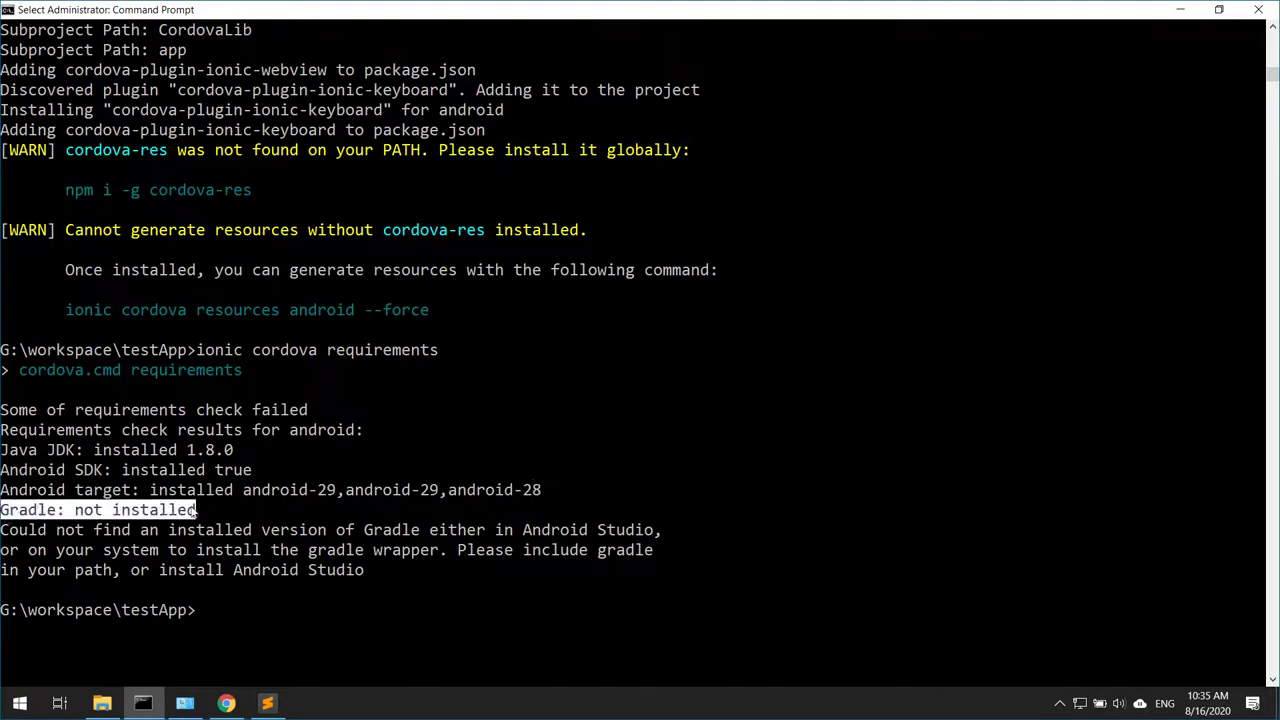
click(196, 511)
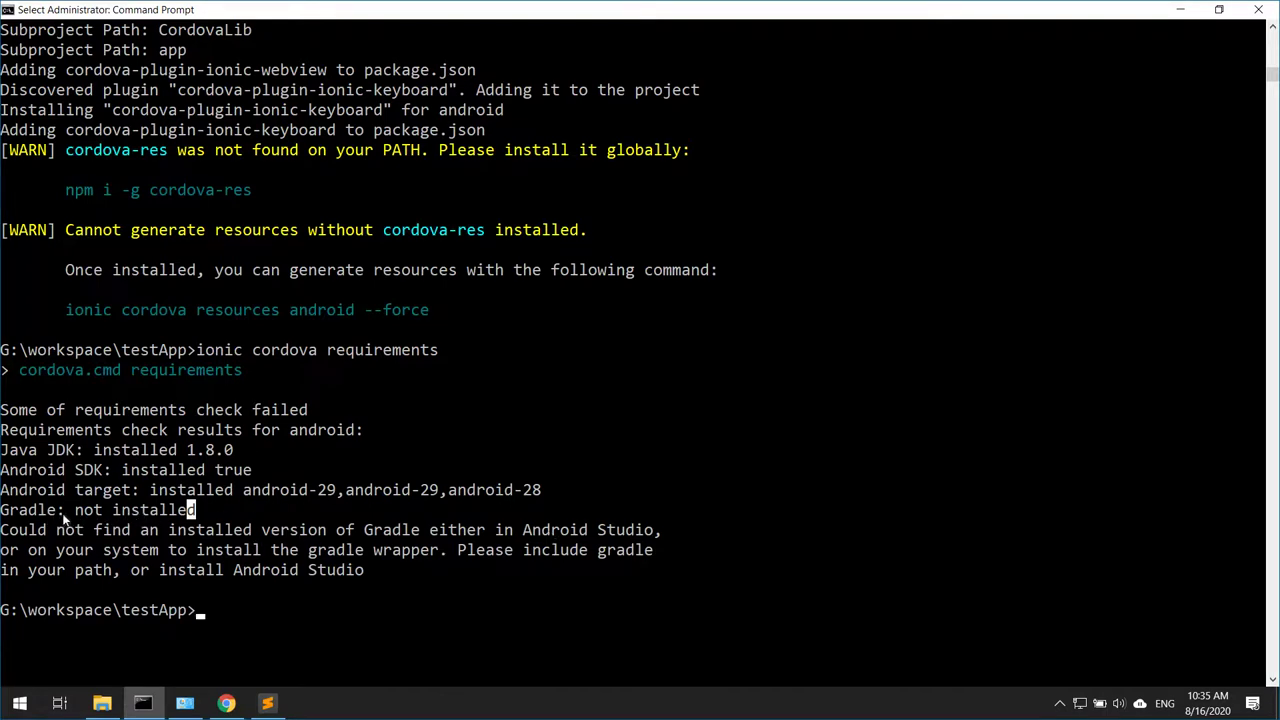
drag(62, 512, 4, 514)
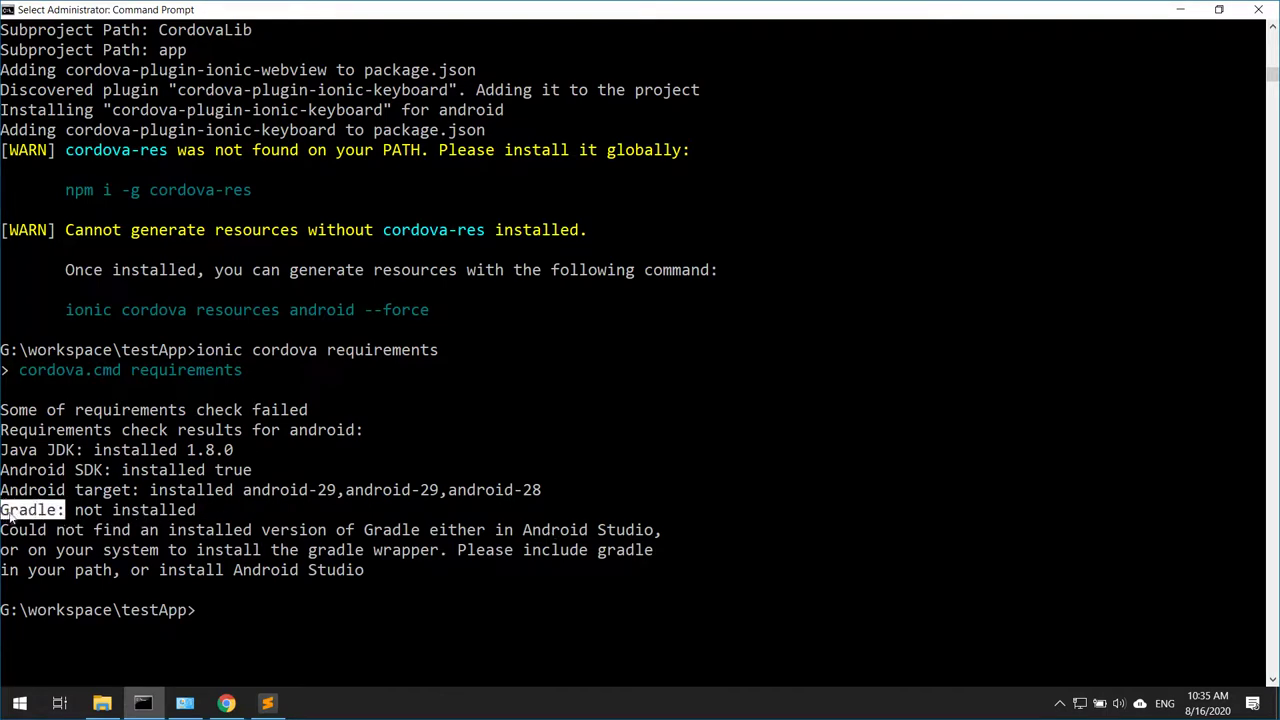
Minimize the Command Prompt, inspect the gradle-6.6 folder in G:\setup in File Explorer, and return to the setup folder.
click(1184, 14)
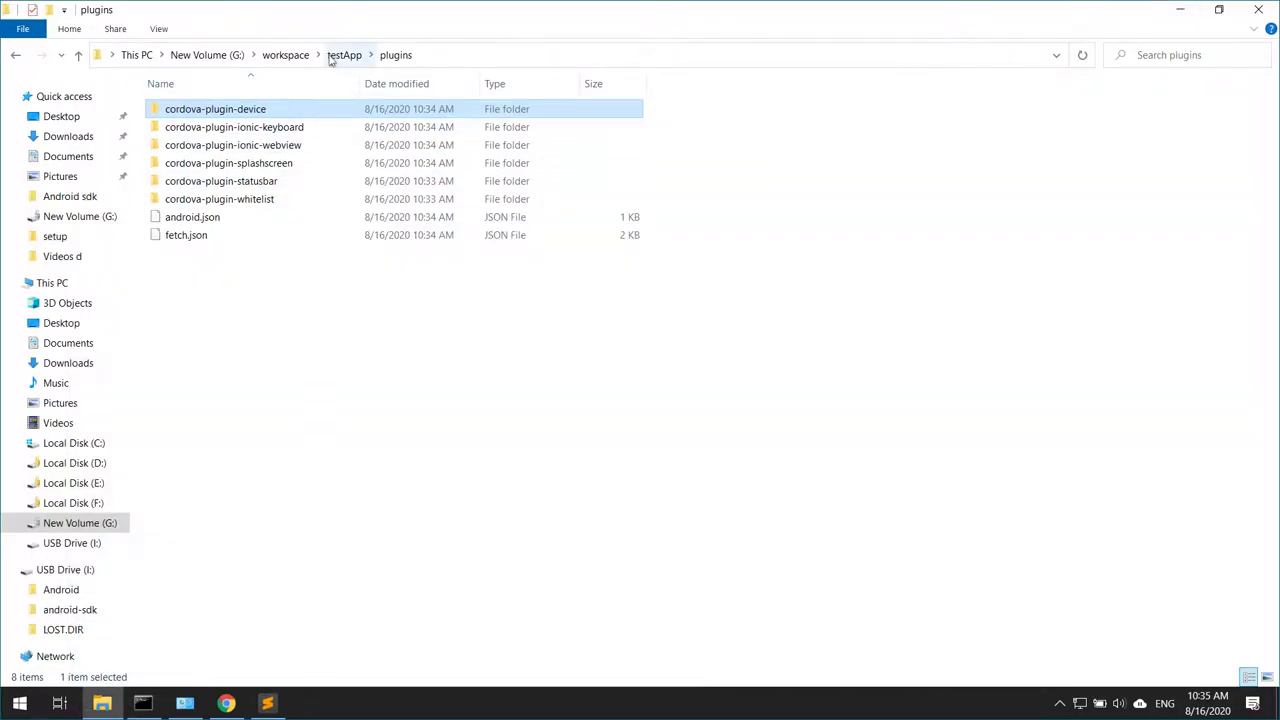
click(208, 54)
double_click(168, 110)
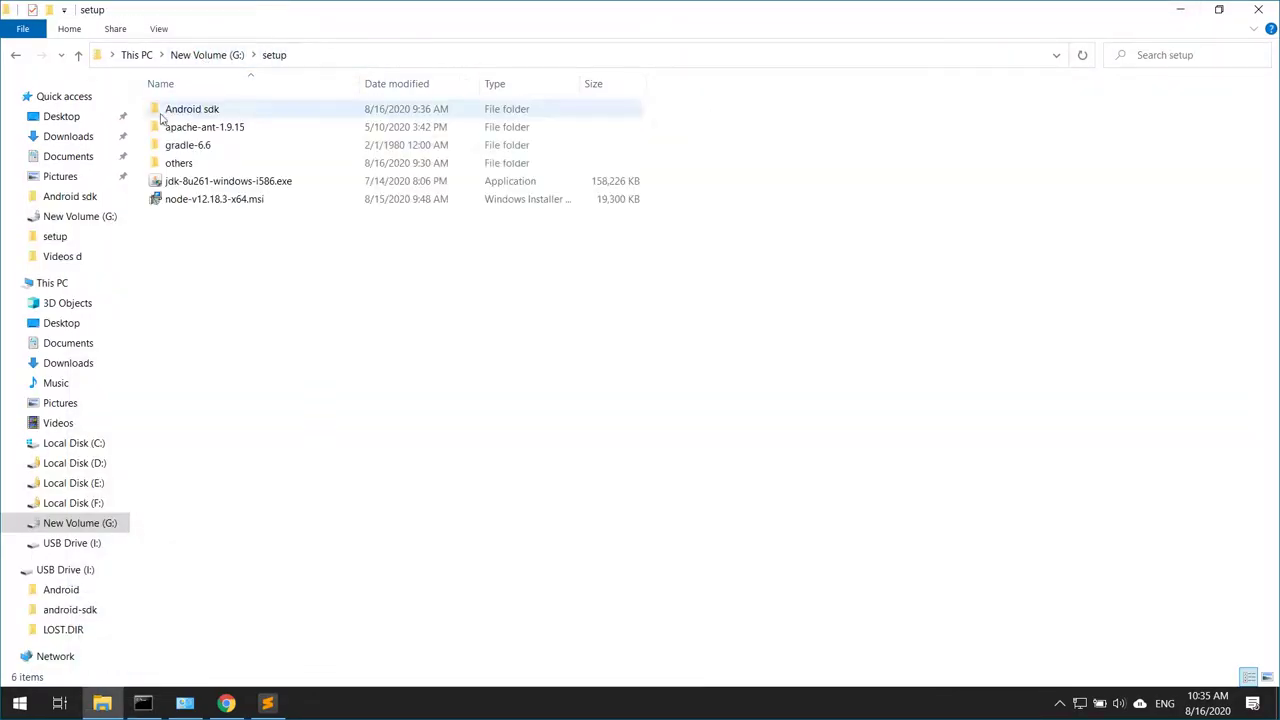
double_click(198, 145)
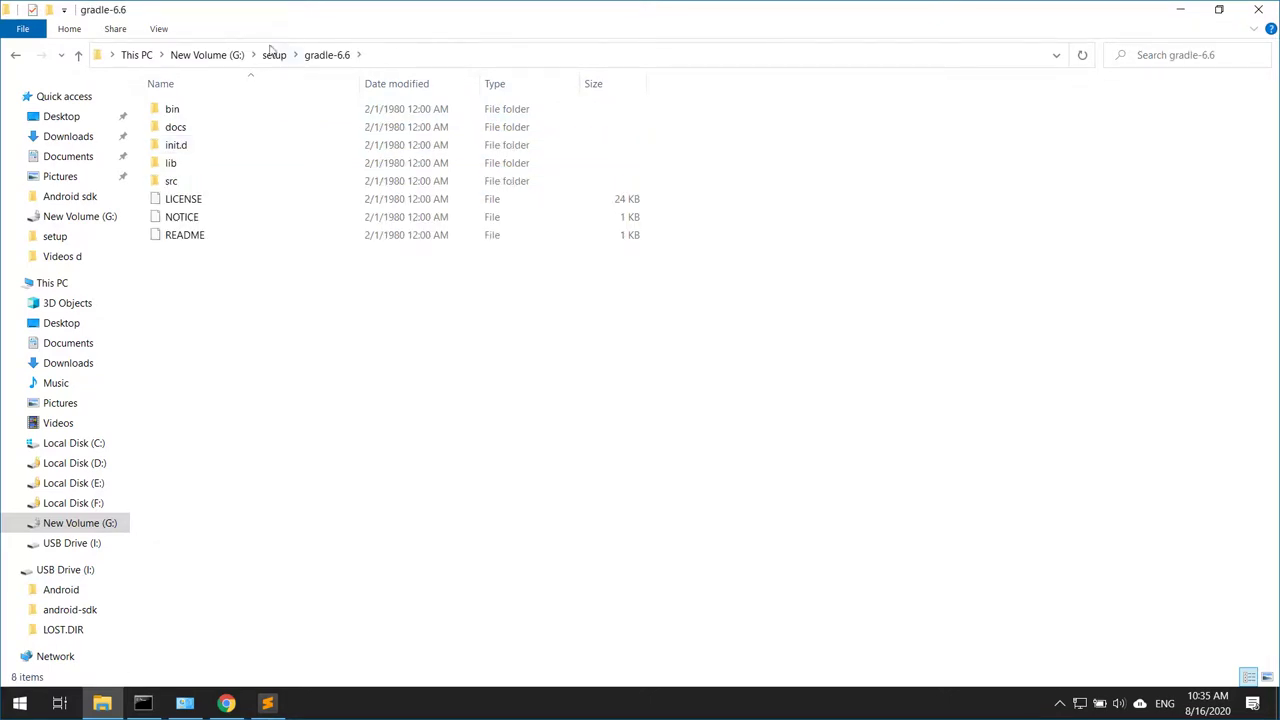
click(274, 55)
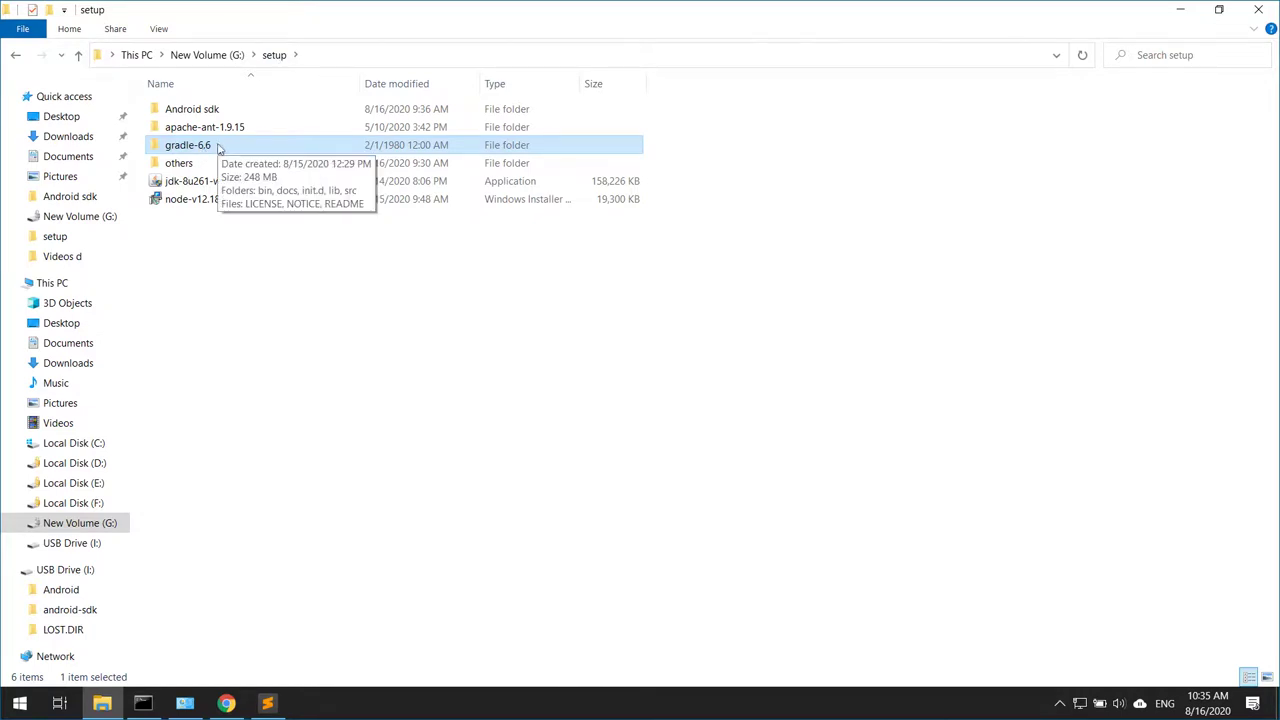
Extract gradle-6.6-all.zip from G:\setup\others into its own gradle-6.6-all folder and open the gradle-6.6 folder inside it.
double_click(184, 164)
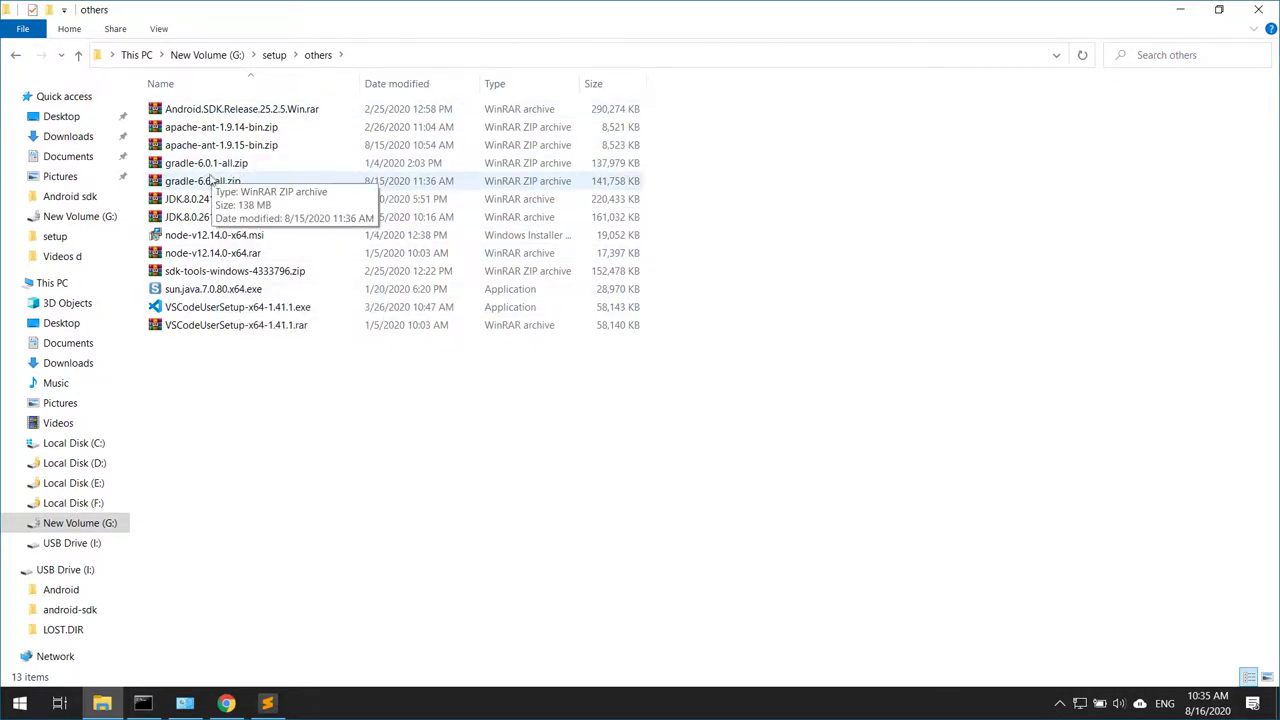
click(210, 180)
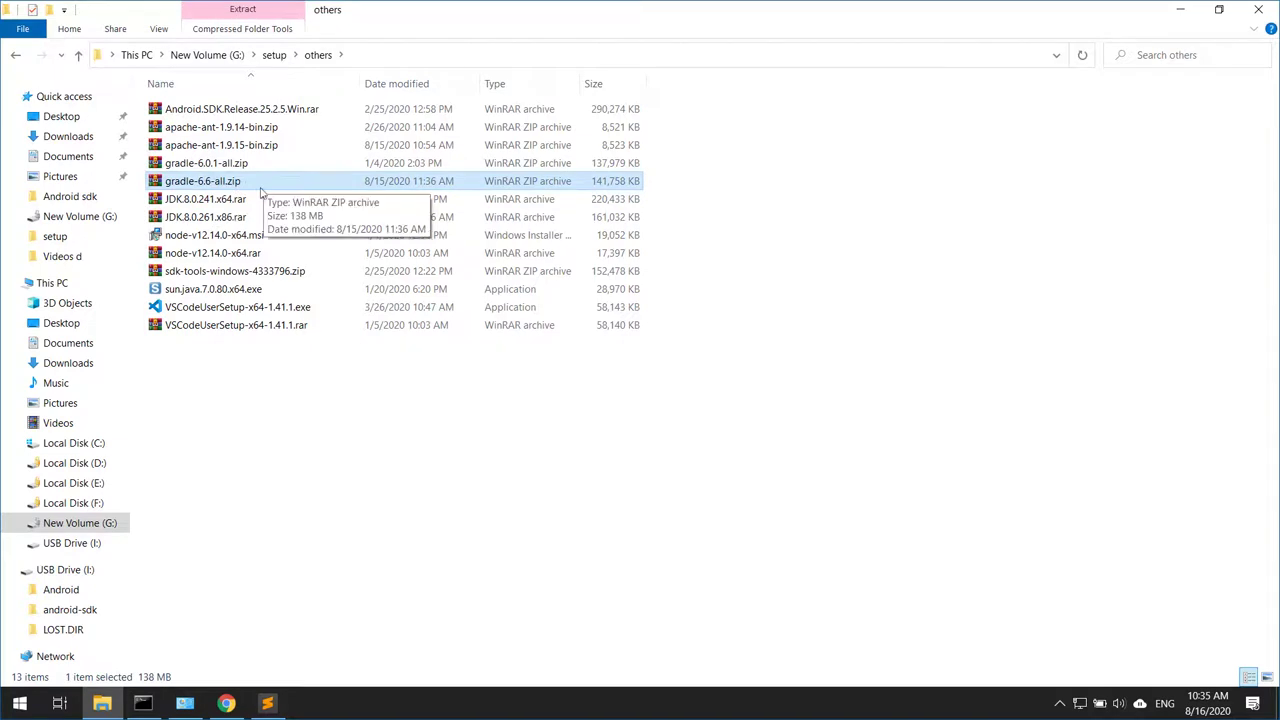
right_click(249, 186)
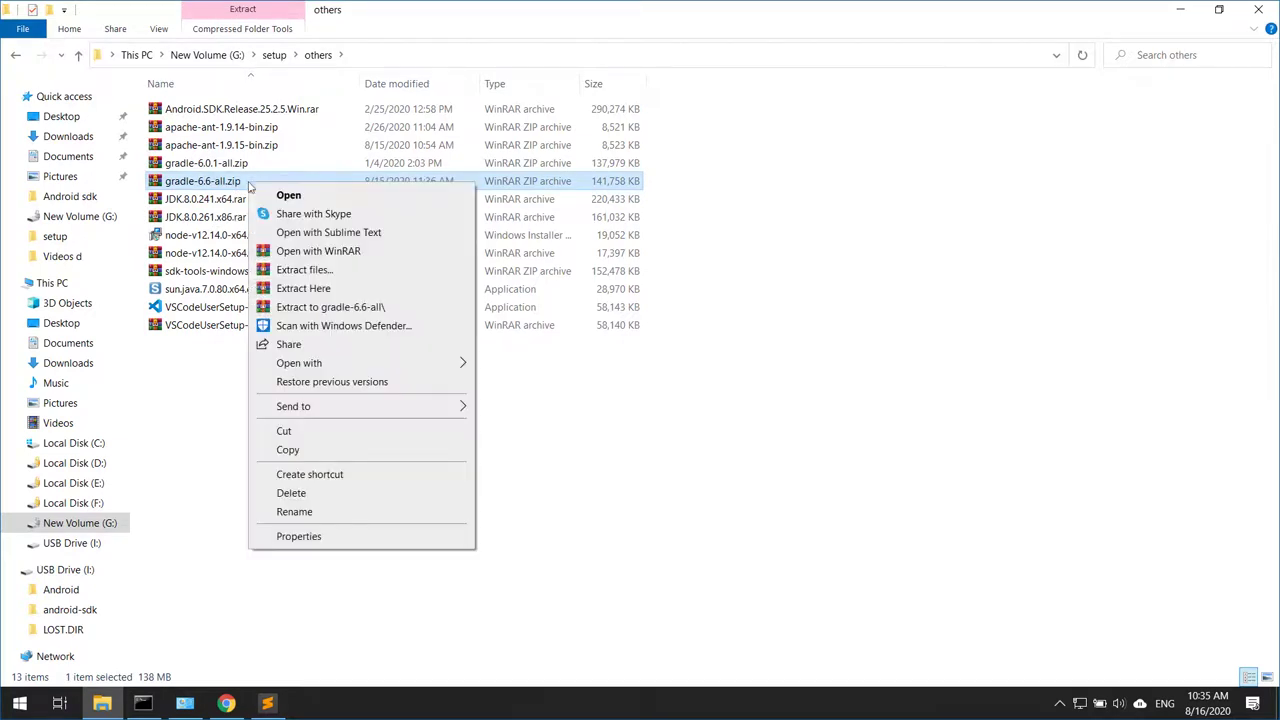
click(324, 307)
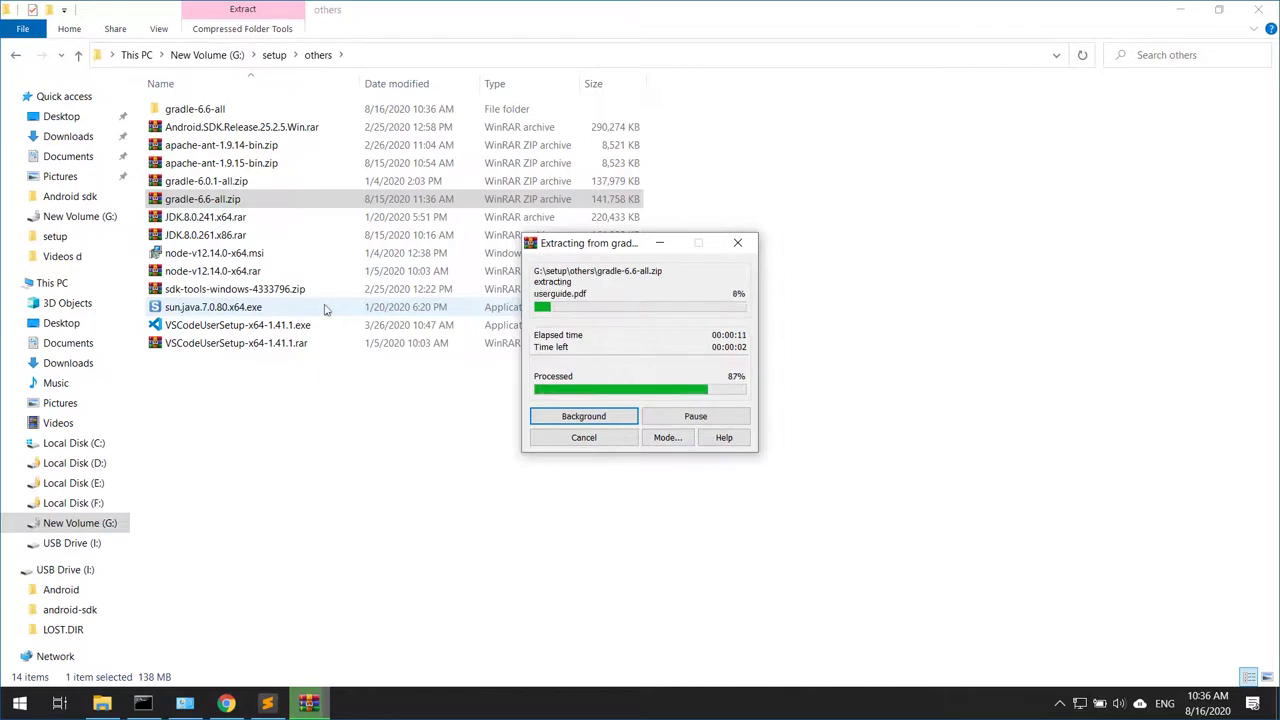
double_click(188, 113)
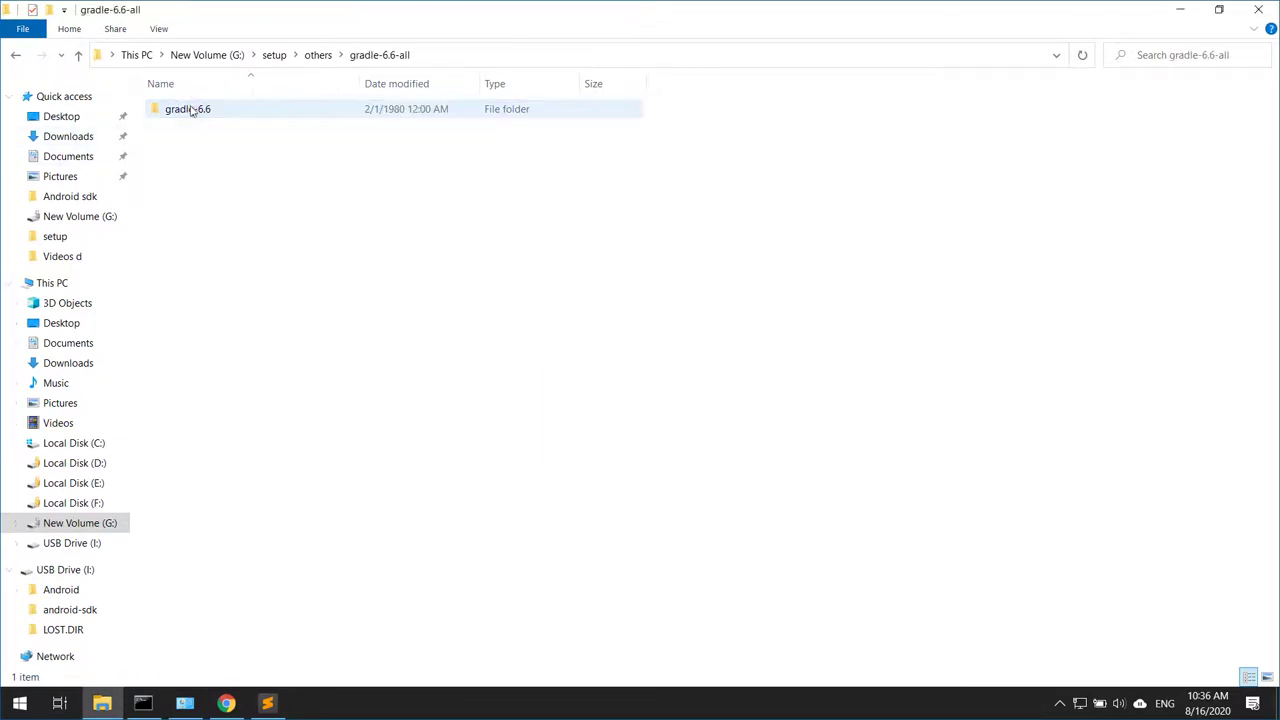
double_click(250, 117)
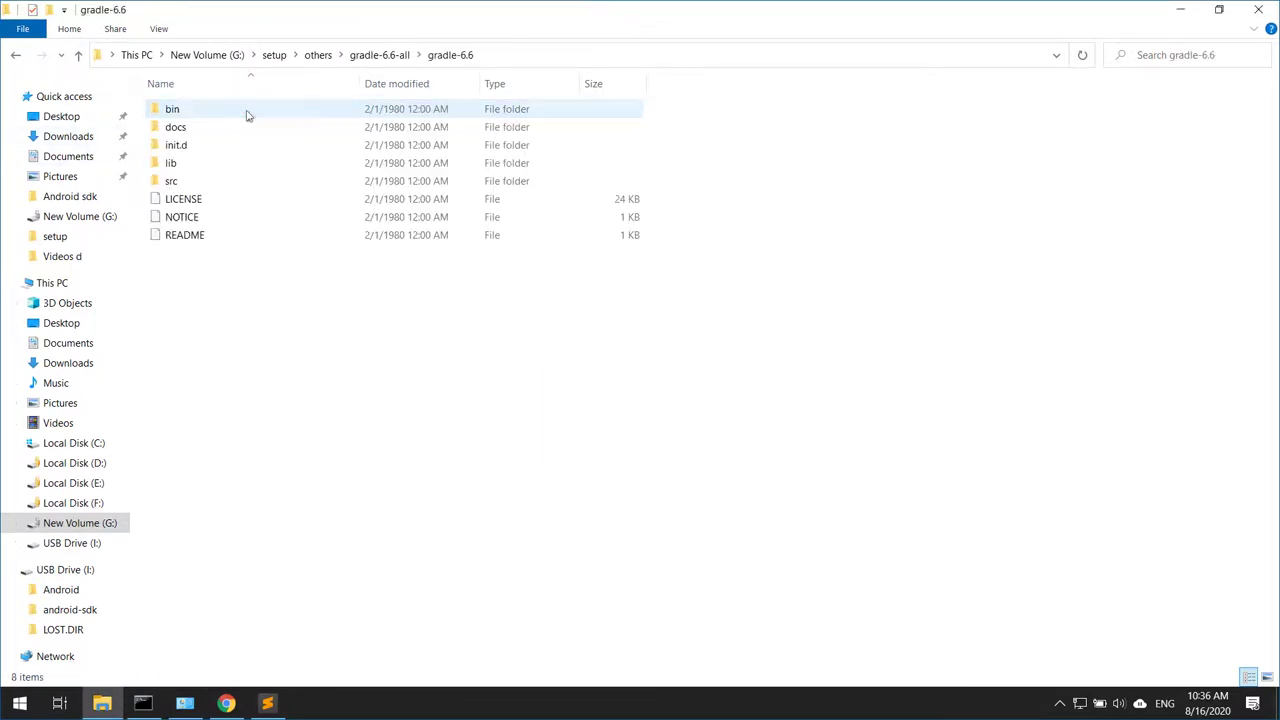
Try to copy the gradle-6.6 folder from G:\setup\others\gradle-6.6-all into G:\setup.
click(385, 58)
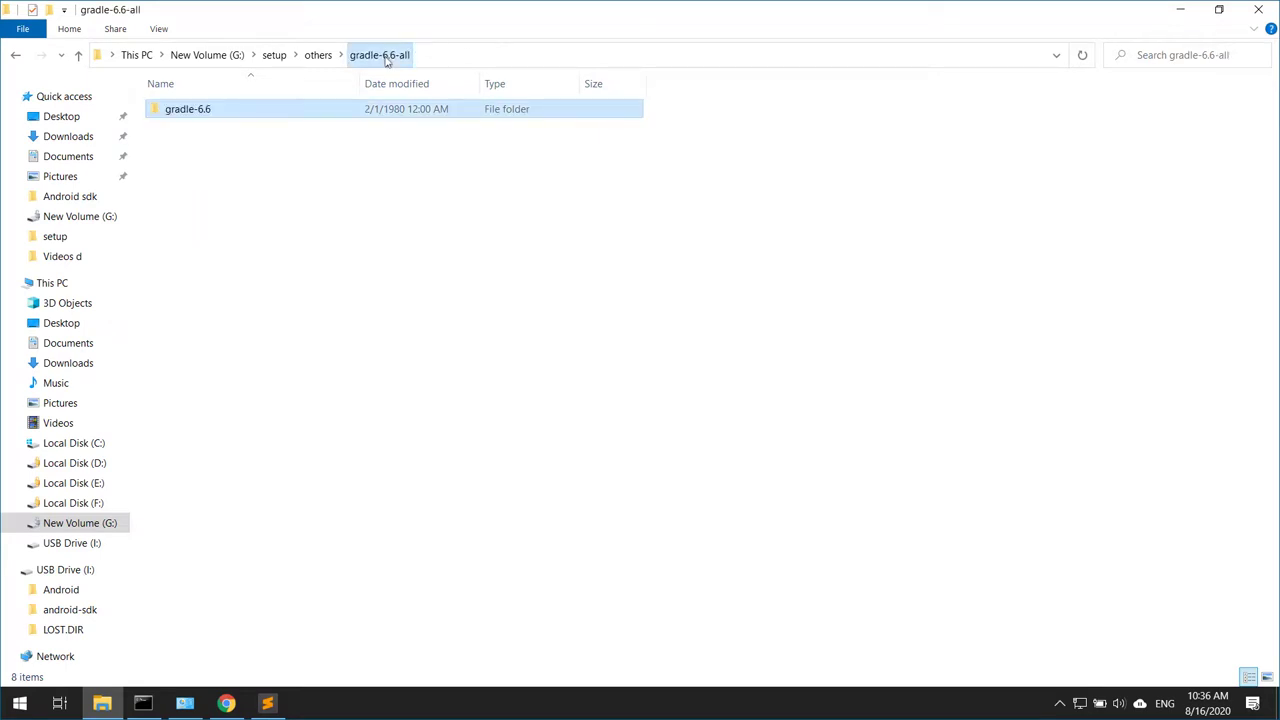
right_click(199, 113)
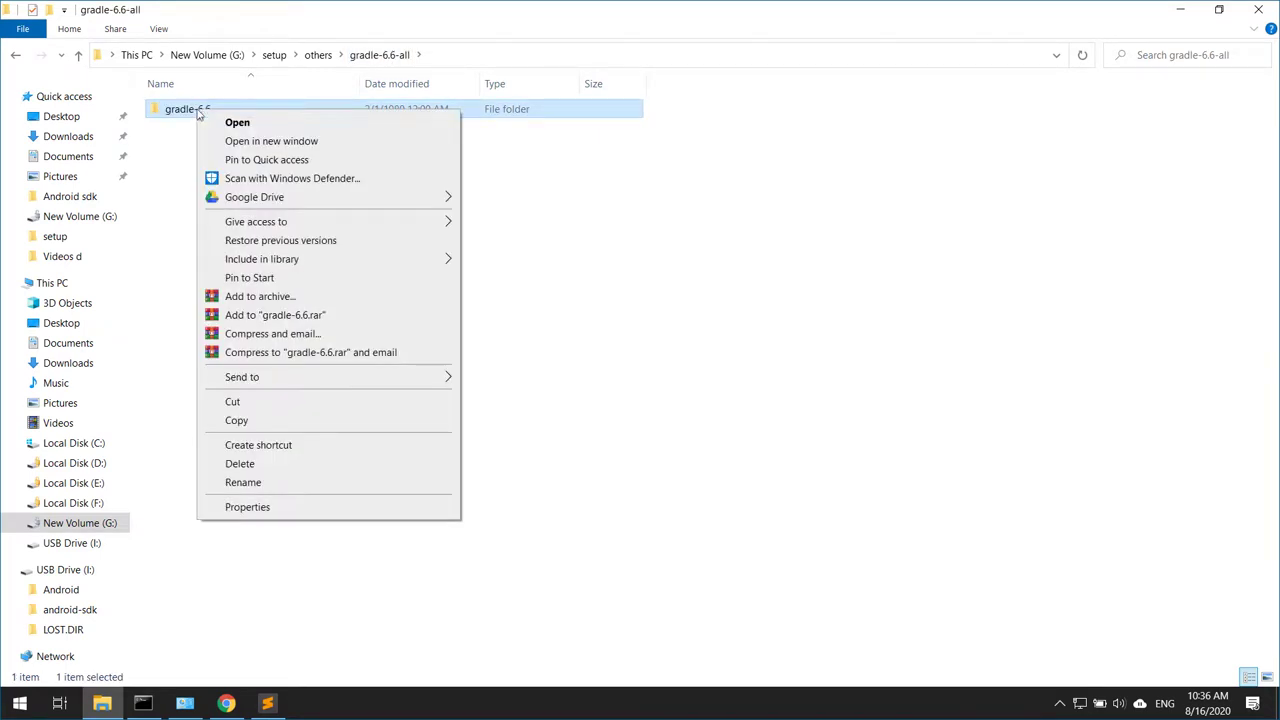
click(237, 421)
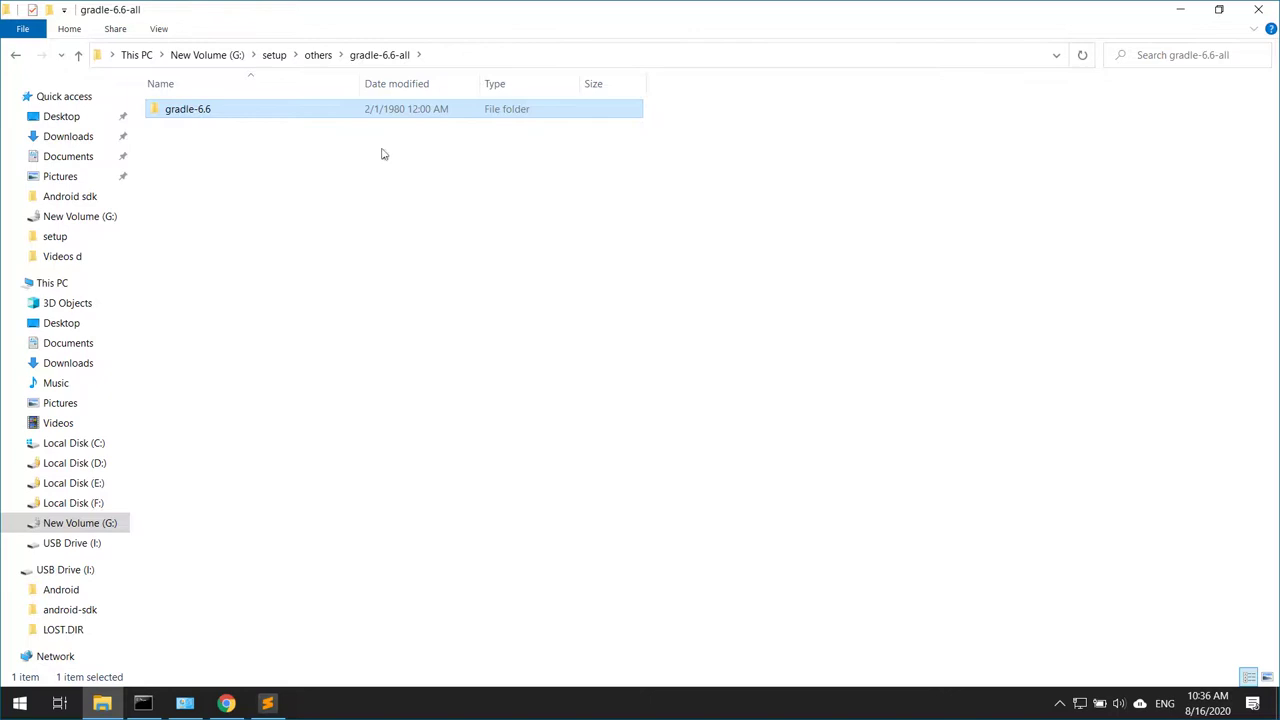
click(318, 55)
click(274, 55)
click(206, 144)
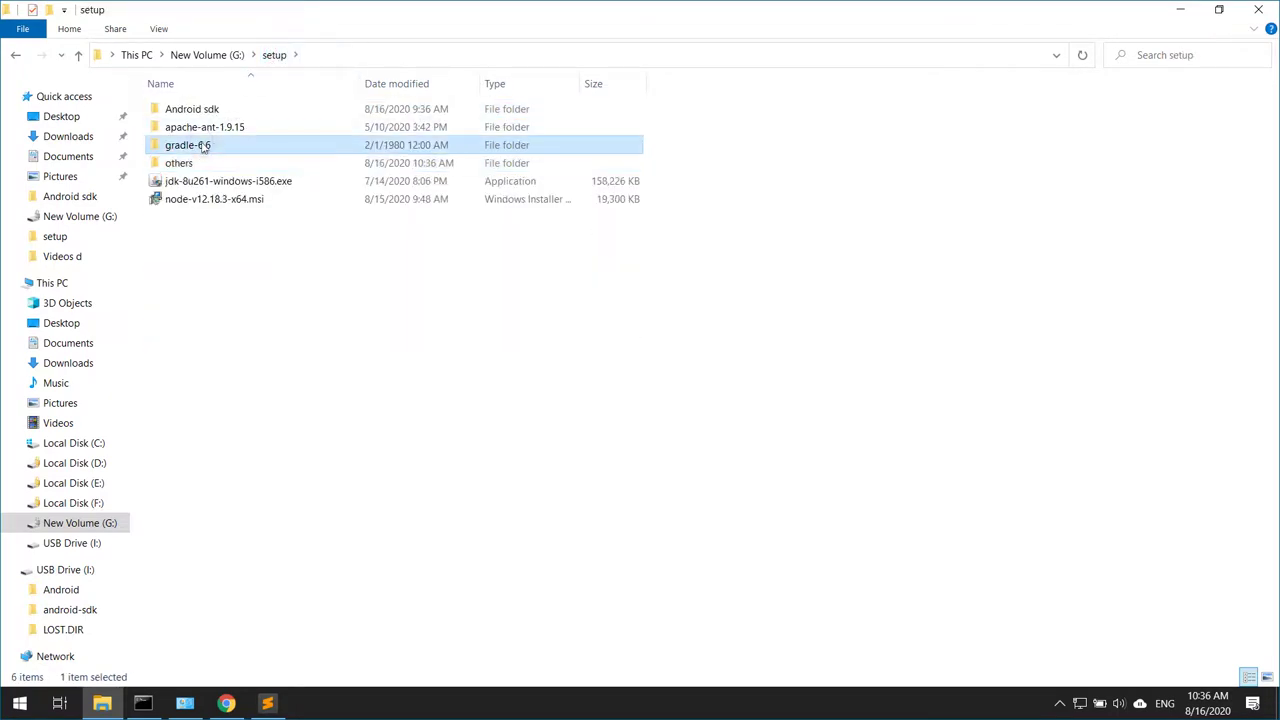
right_click(258, 379)
click(320, 522)
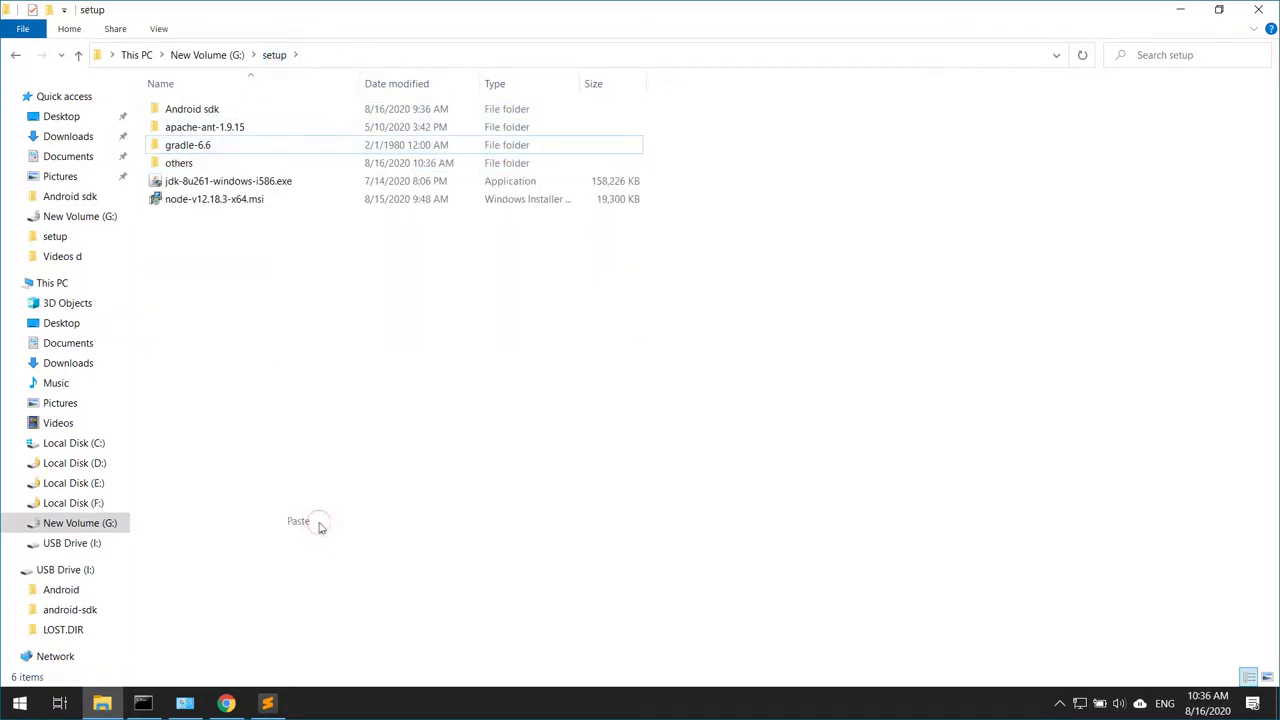
Inspect the contents of the gradle-6.6 folder in G:\setup and bring up the copy progress window.
click(209, 147)
double_click(214, 148)
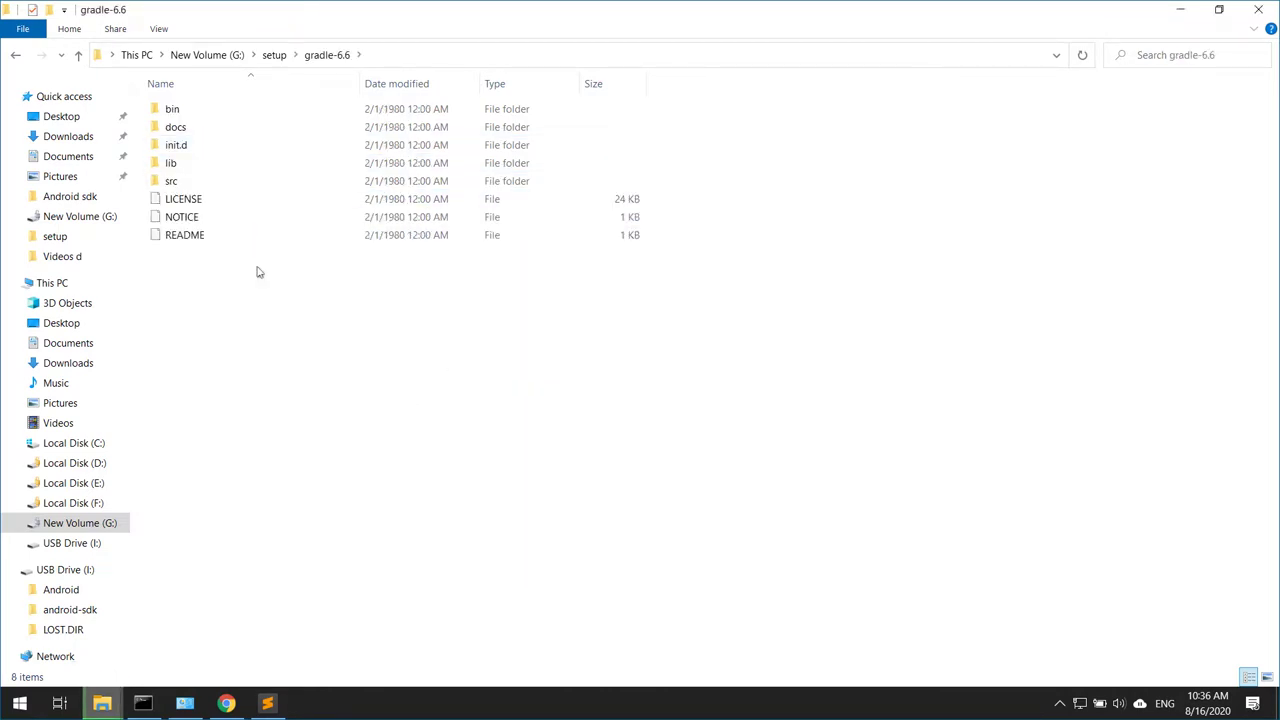
mouse_move(143, 700)
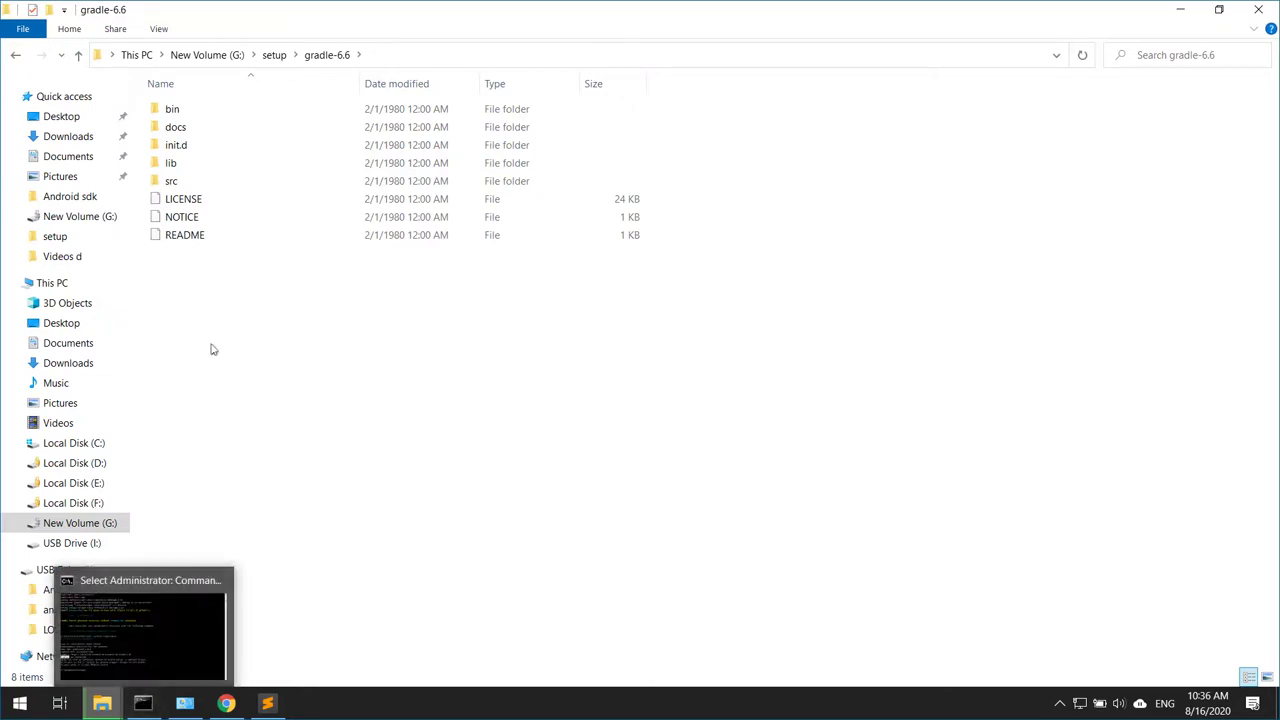
mouse_move(102, 700)
click(262, 623)
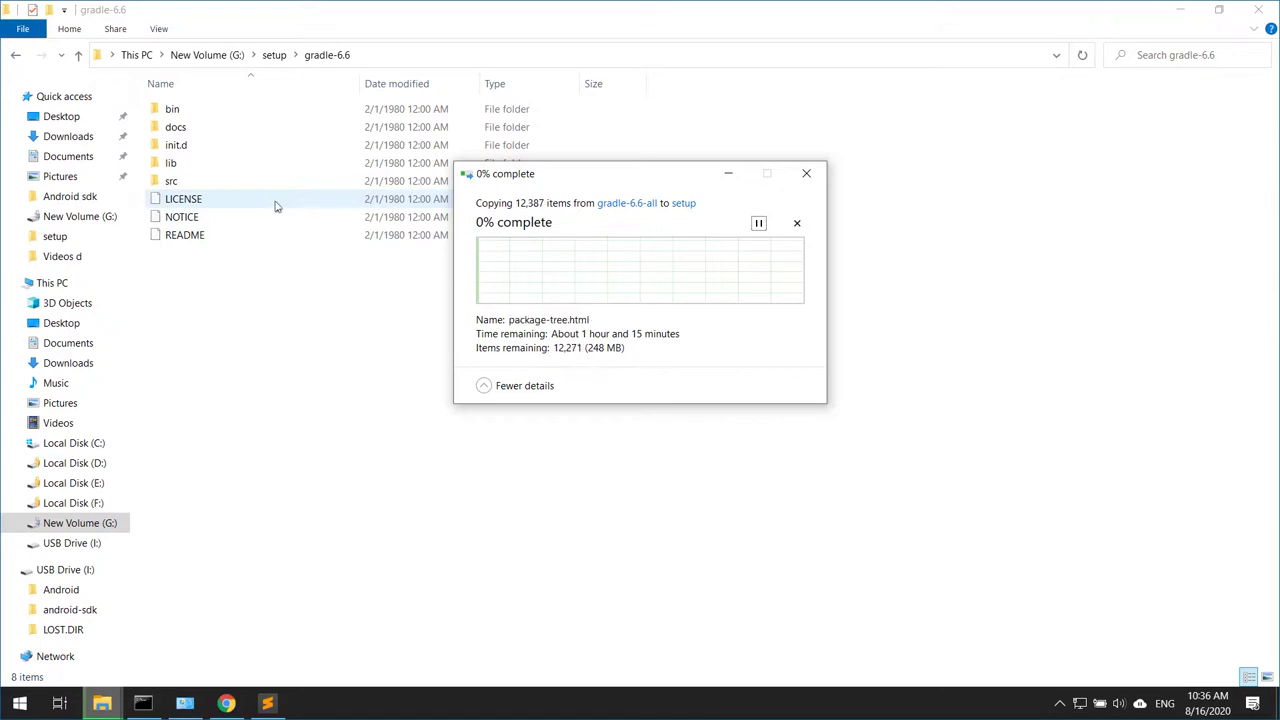
Switch to the Command Prompt and run ionic info in G:\workspace\testApp to review the Ionic, Cordova, utility and system details.
click(143, 703)
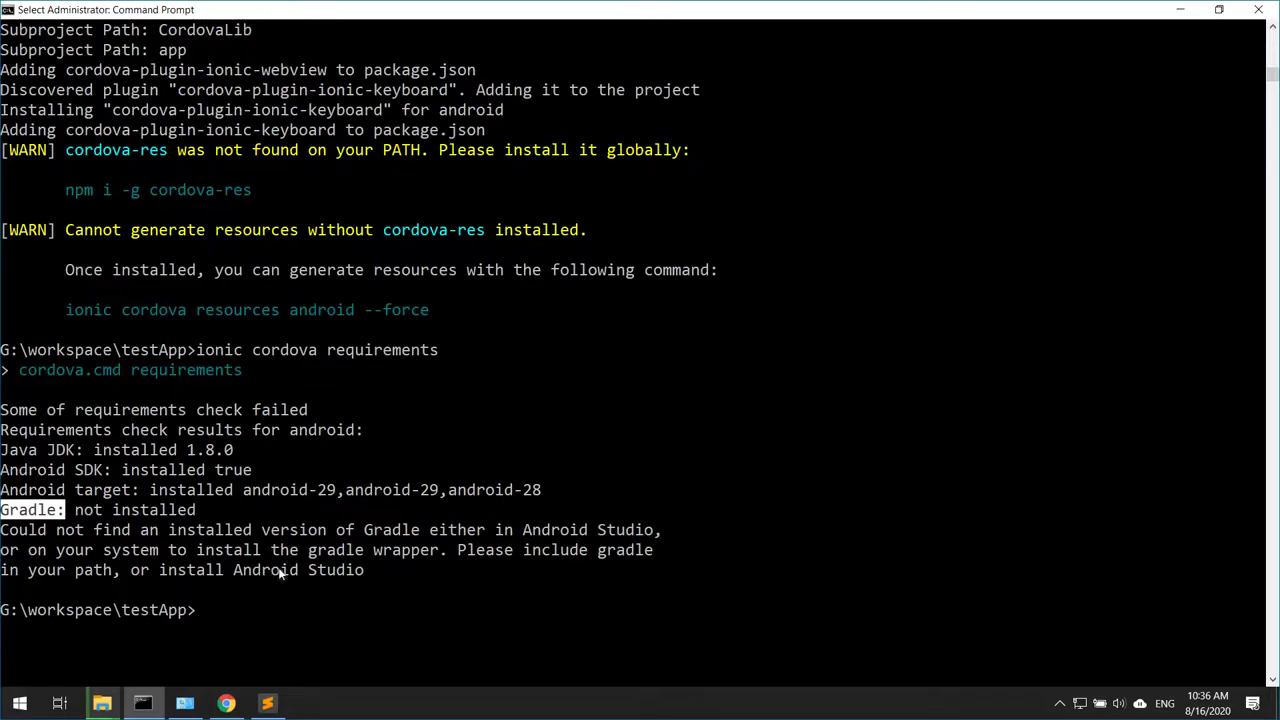
text(ioni)
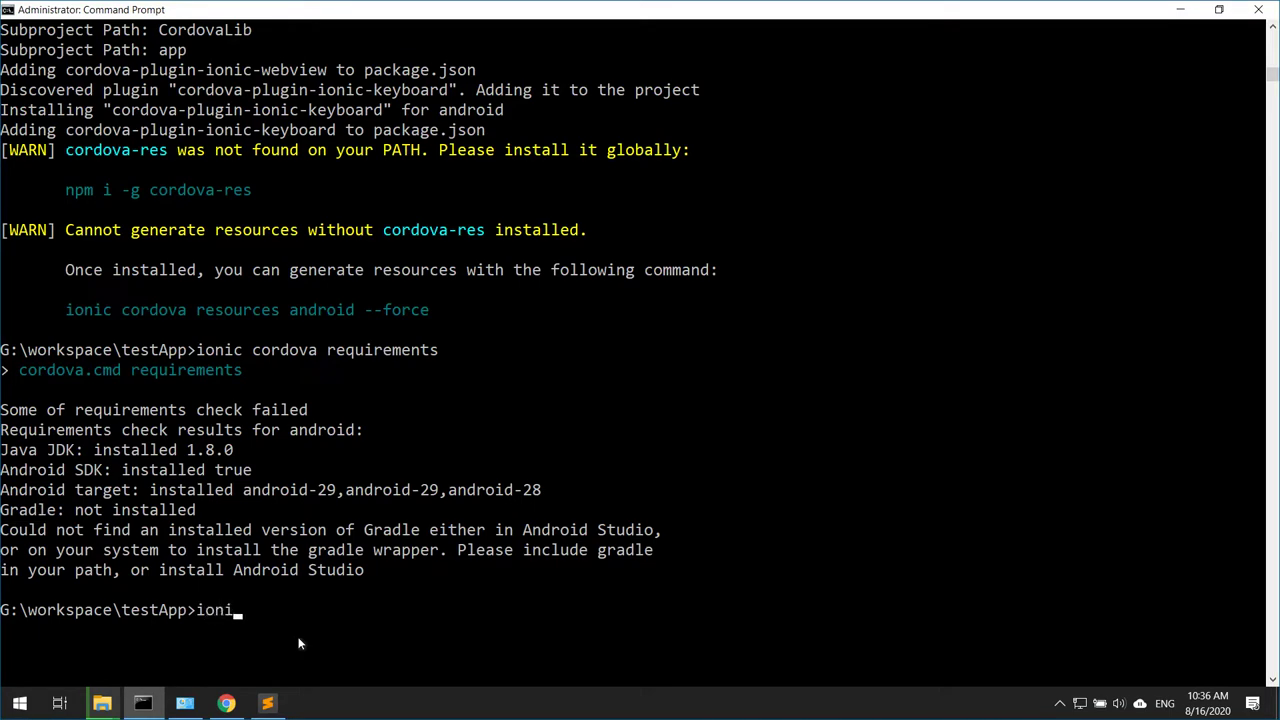
text(c inof)
key(Return)
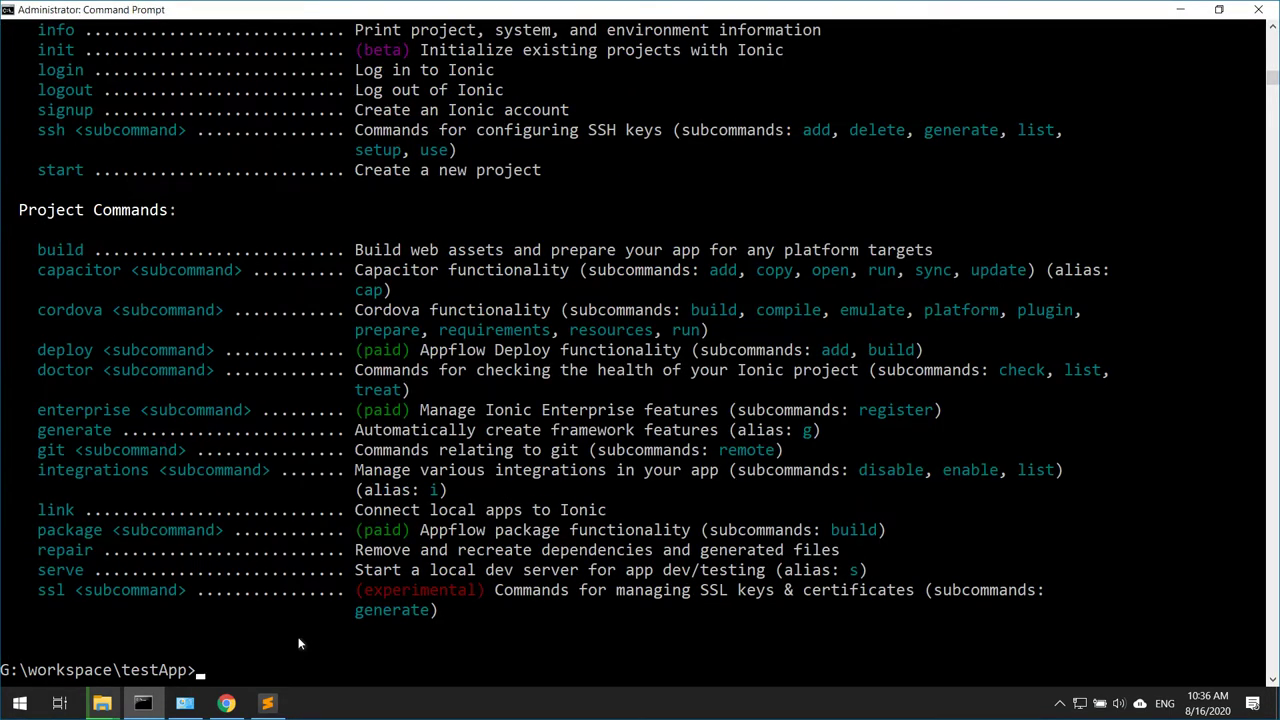
text(ionic info)
key(Return)
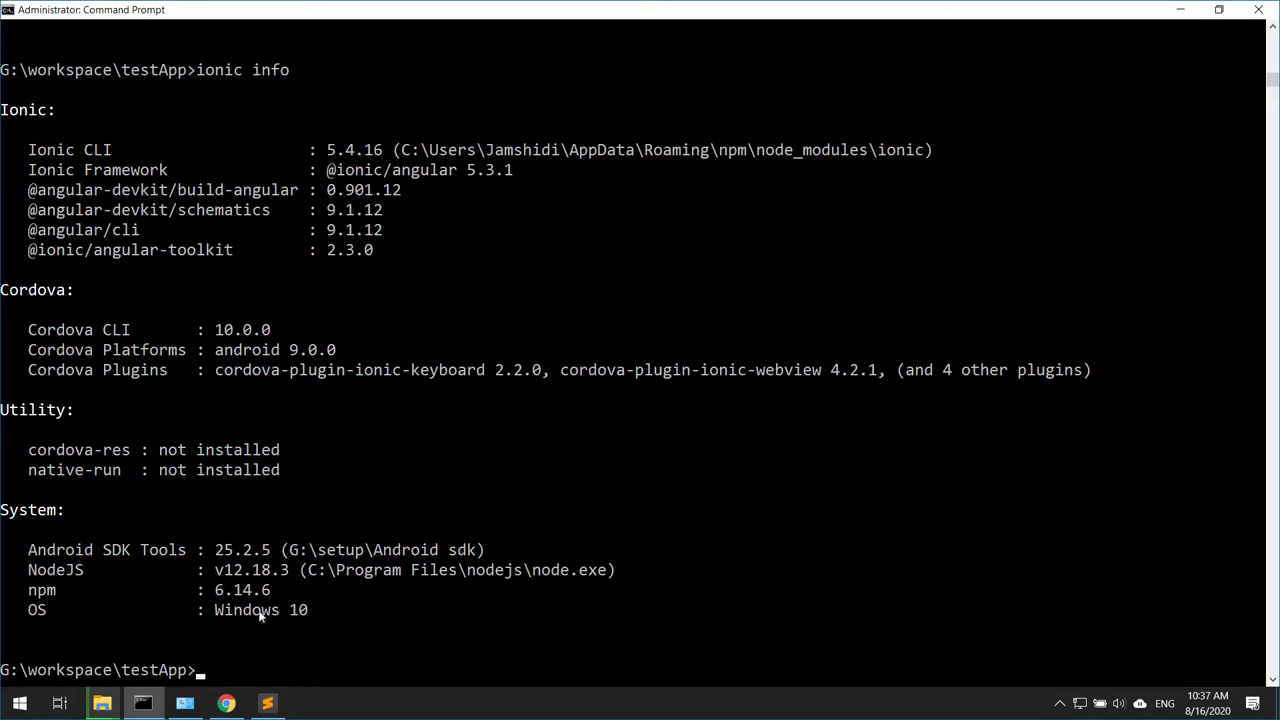
scroll(286, 634, down, 3)
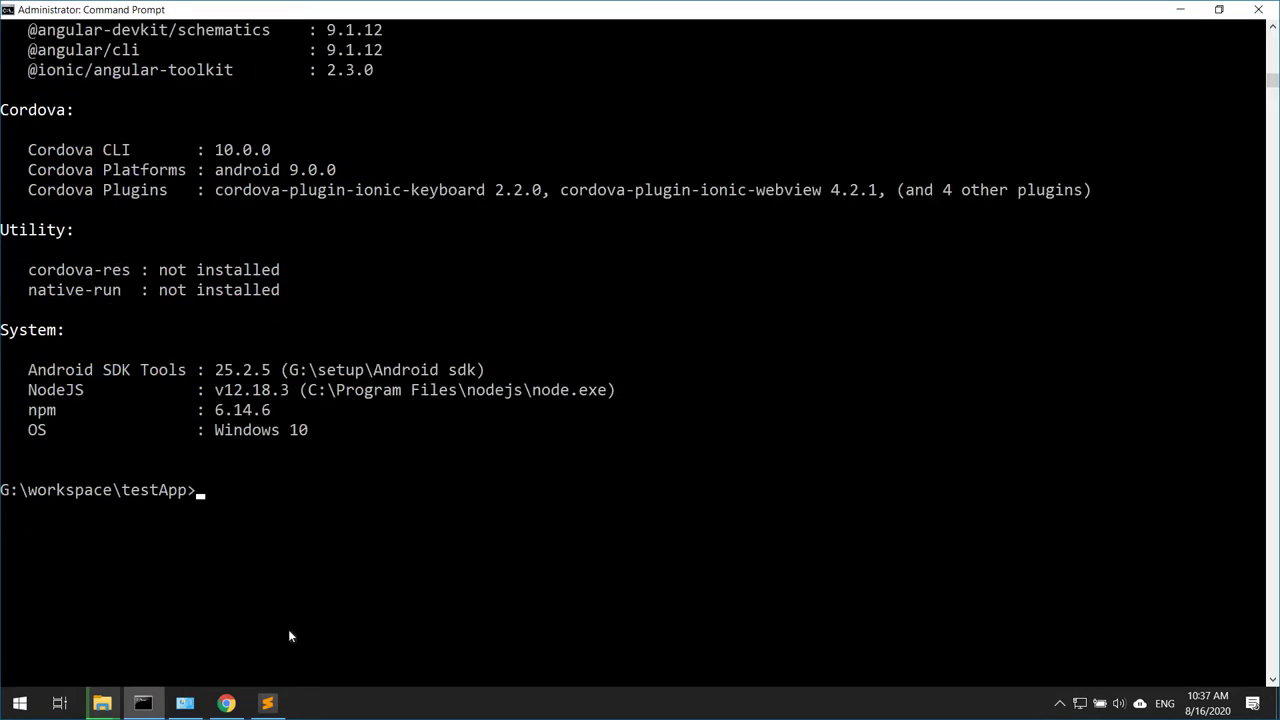
Run ionic help to view the list of project commands, and exit the Command Prompt.
text(ionic help)
key(Return)
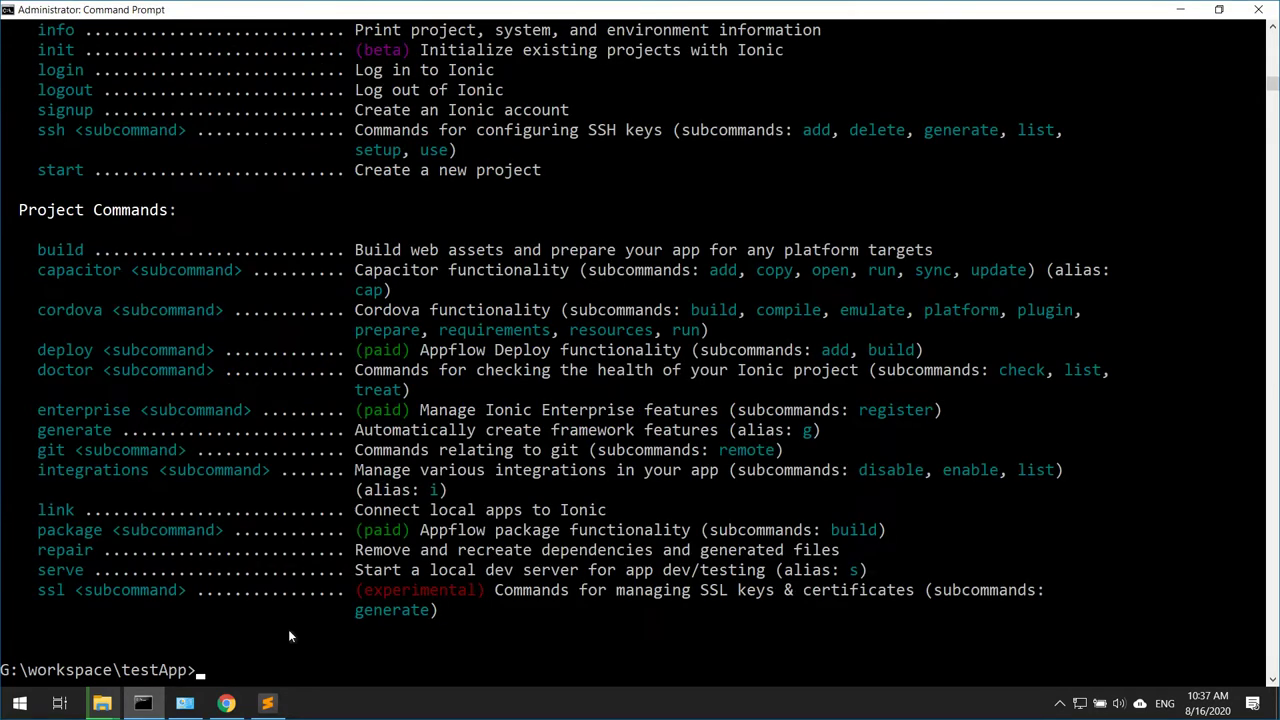
scroll(335, 620, up, 2)
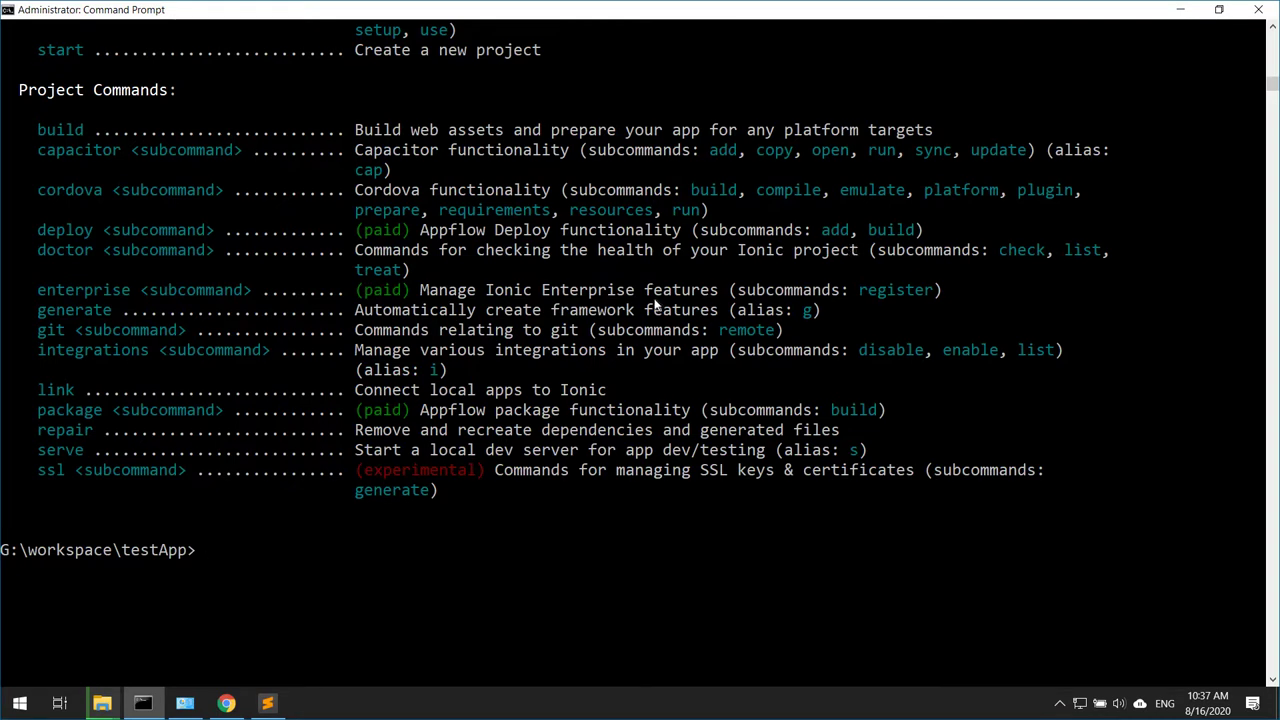
text(exit)
key(Return)
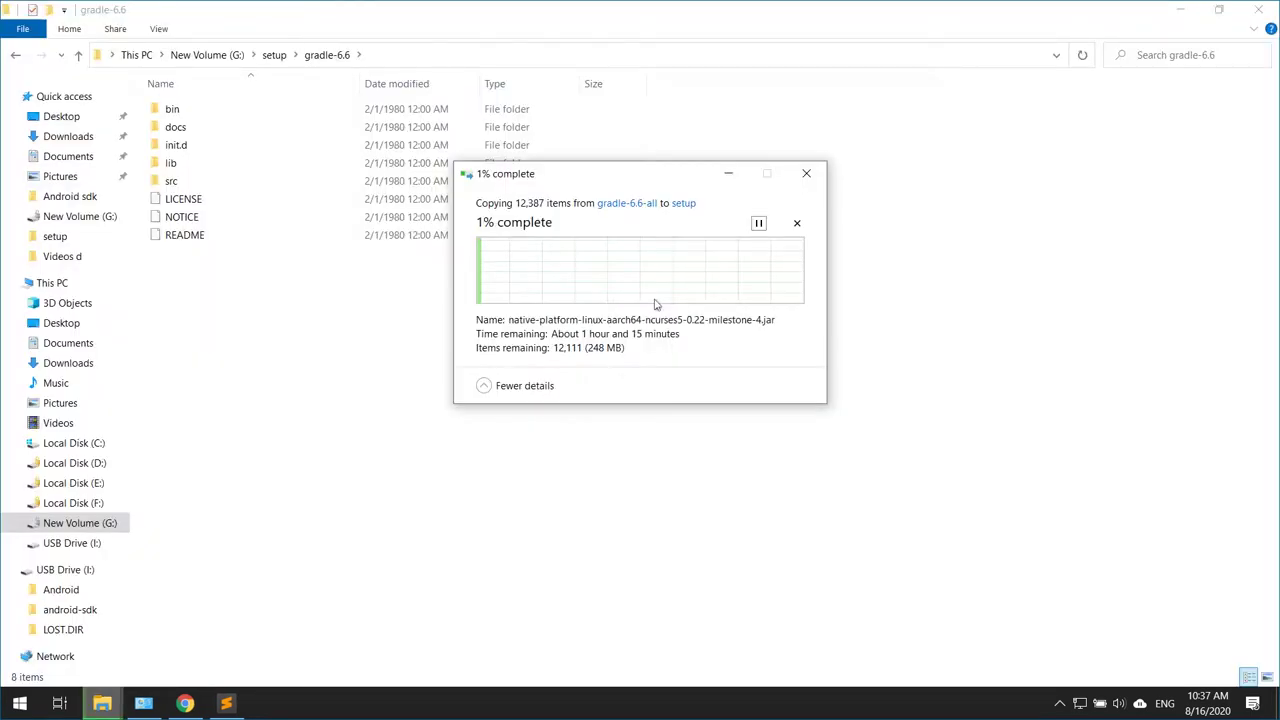
Cancel the running copy of gradle-6.6 into the setup folder and close File Explorer.
click(803, 180)
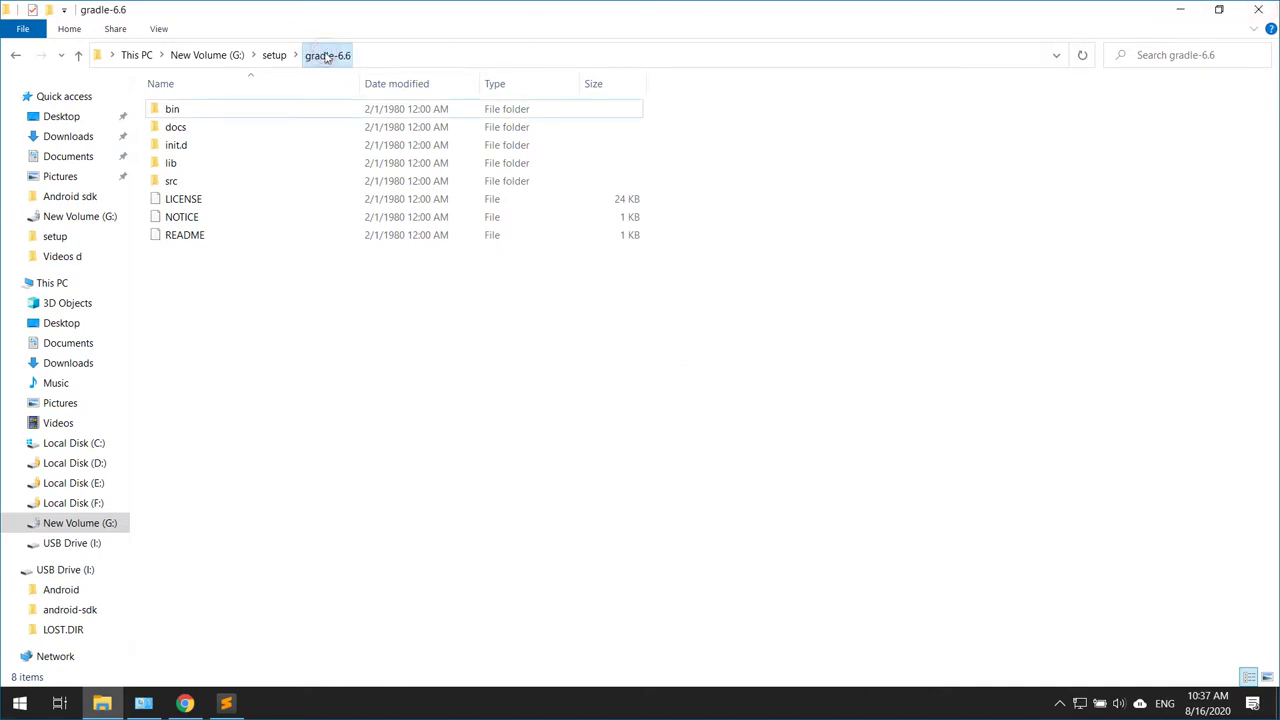
click(285, 56)
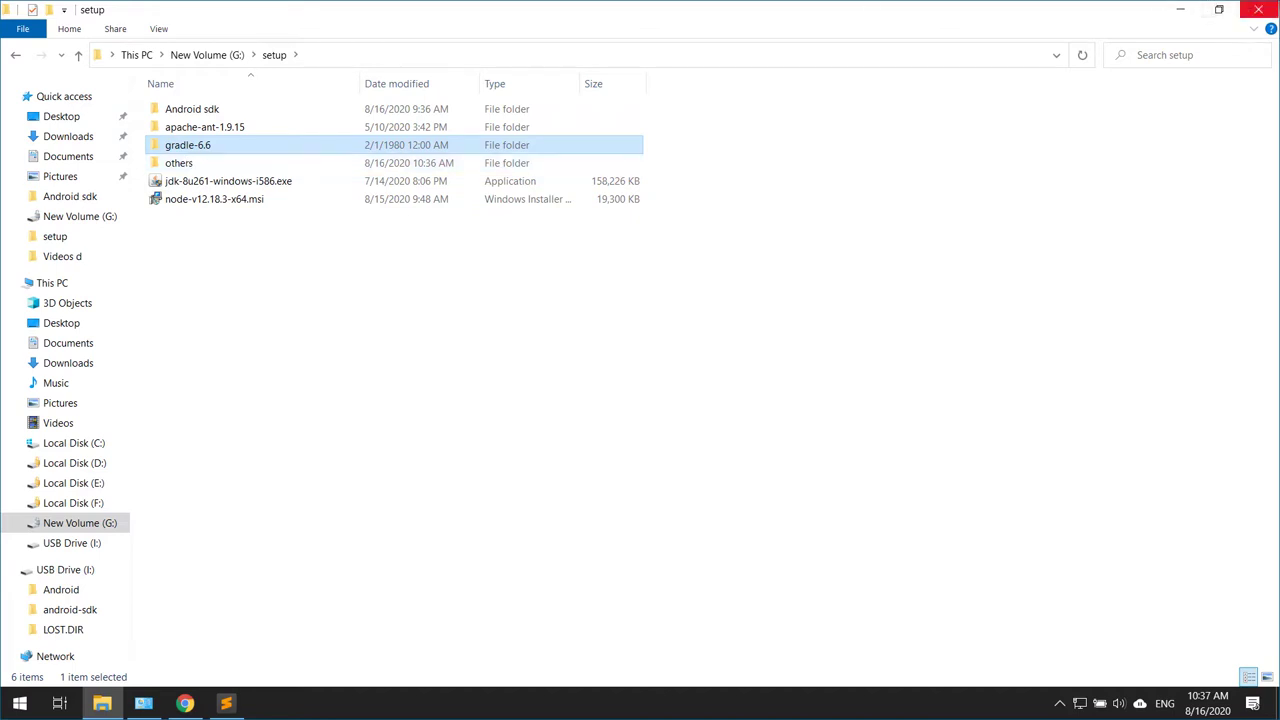
click(1258, 9)
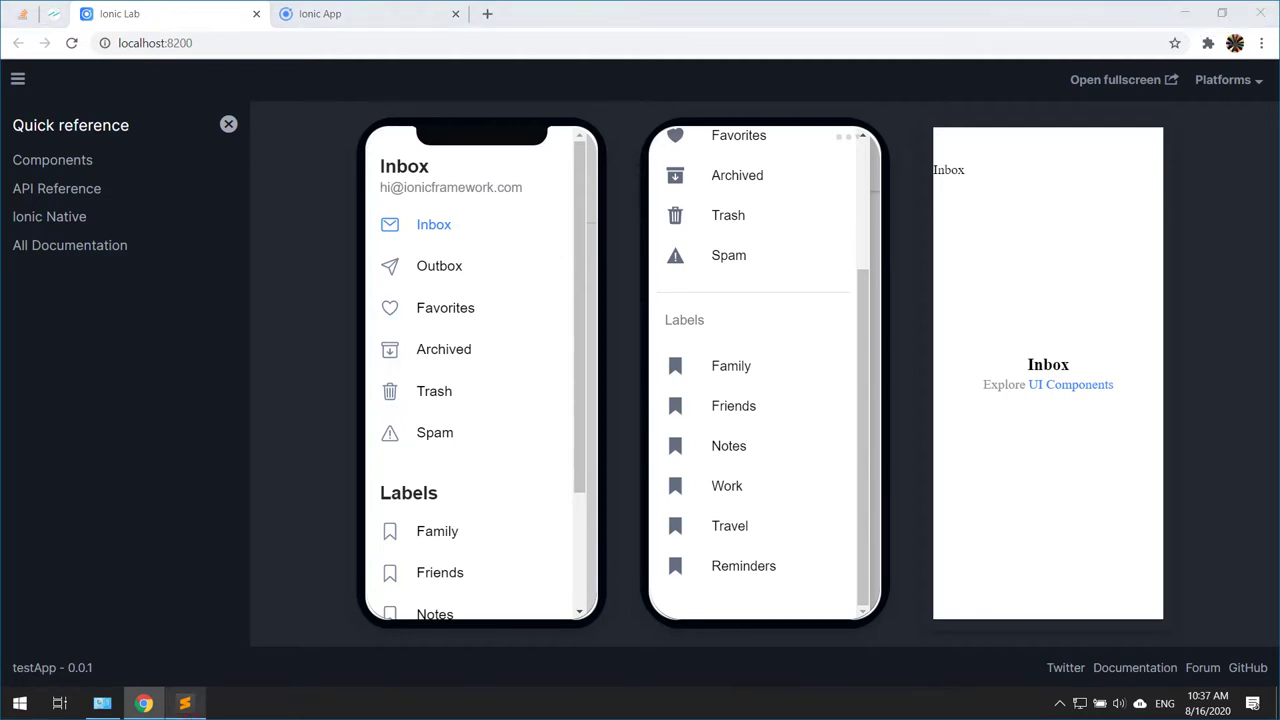
Switch to Sublime Text, close folder.page.html, and write "installation successfully done" in the empty document.
click(184, 703)
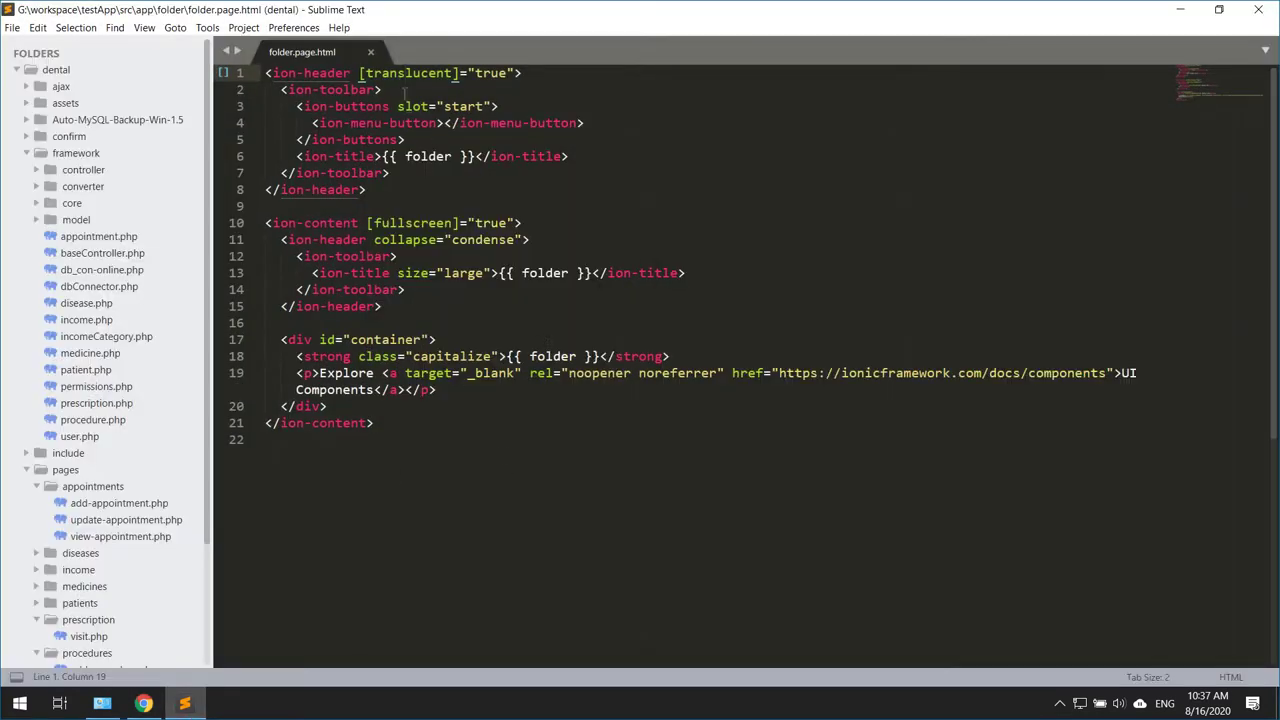
click(370, 51)
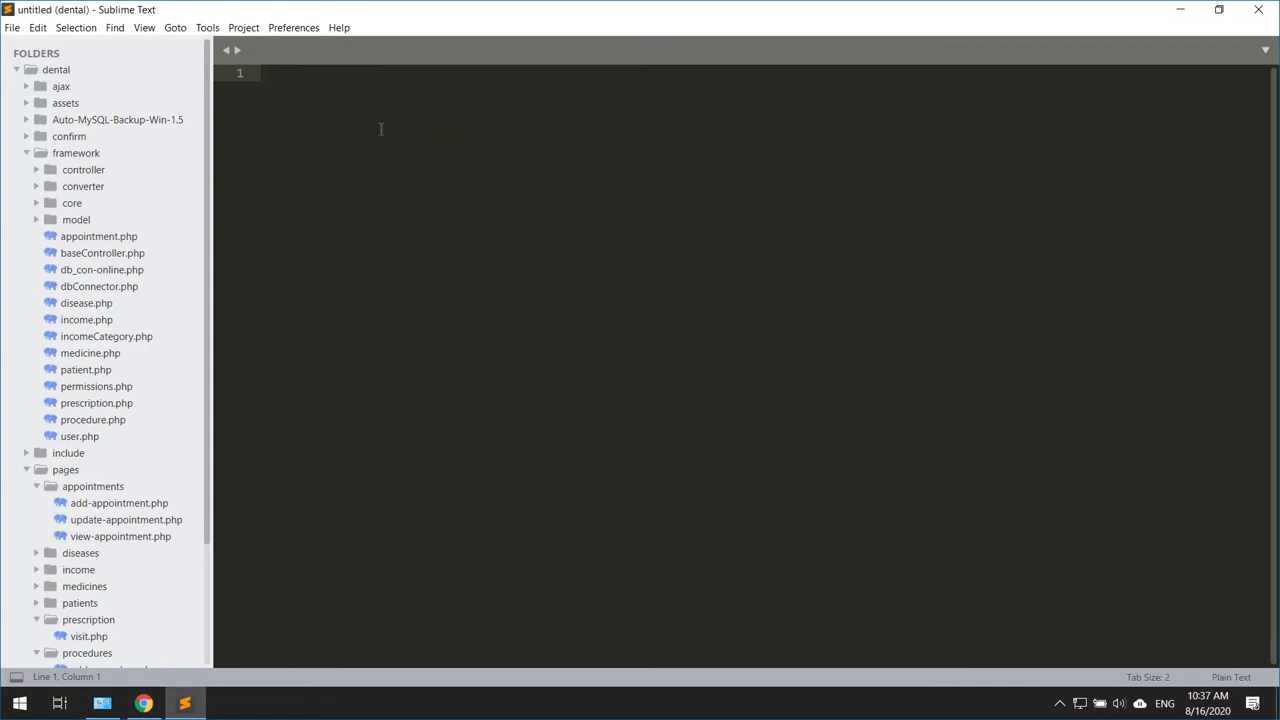
text(ins)
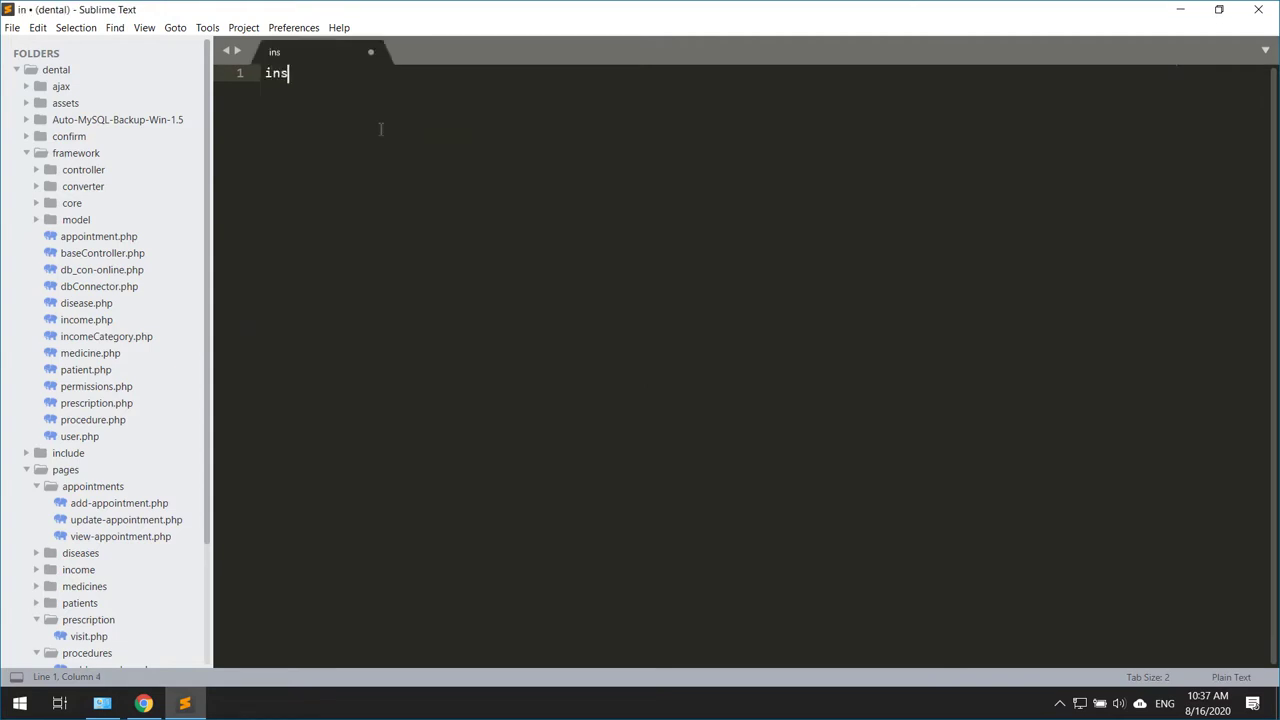
text(tallation )
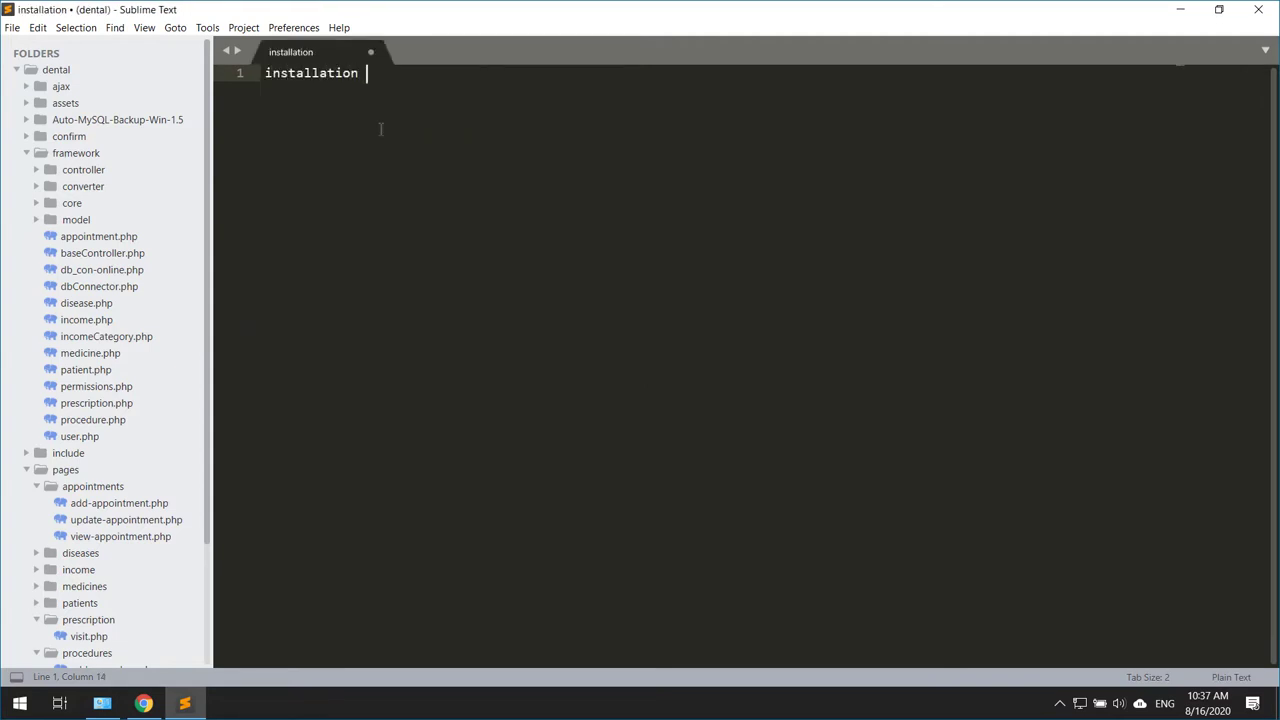
text(succ)
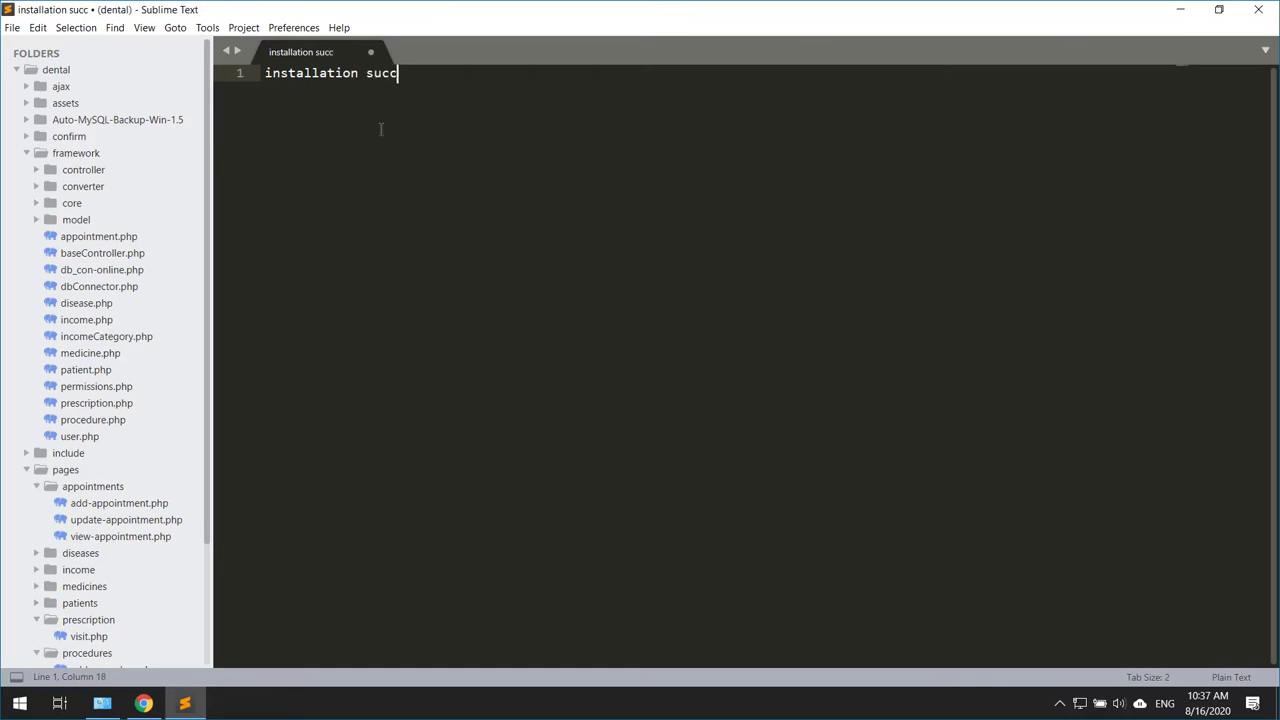
text(essfully )
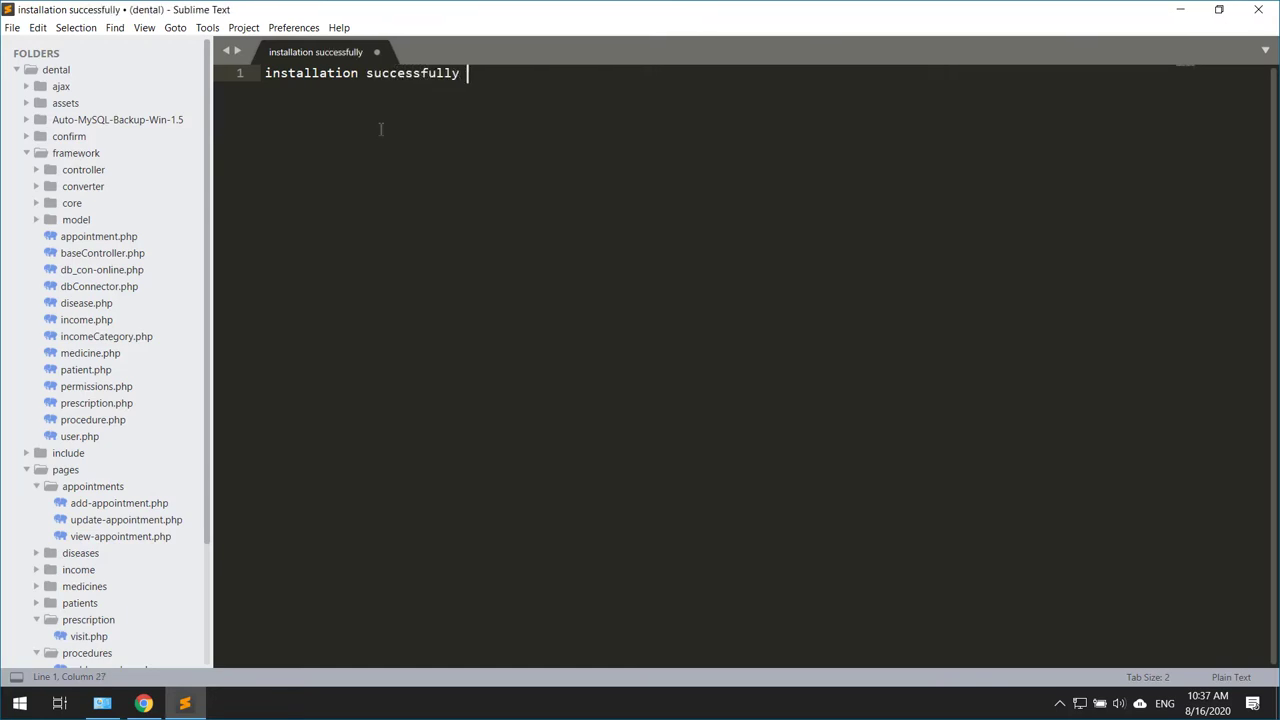
text(done)
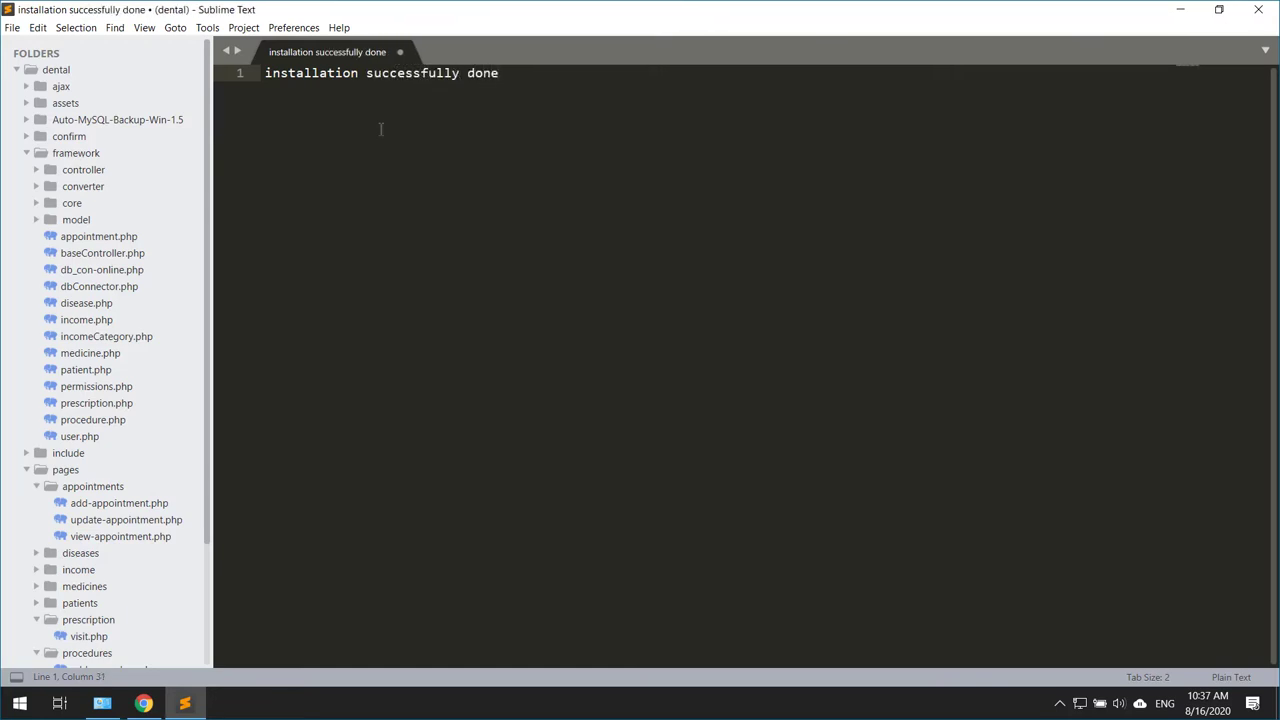
Add a second line reading "thank you for watching" below the installation message, followed by a line break.
key(Return)
text(thaniks)
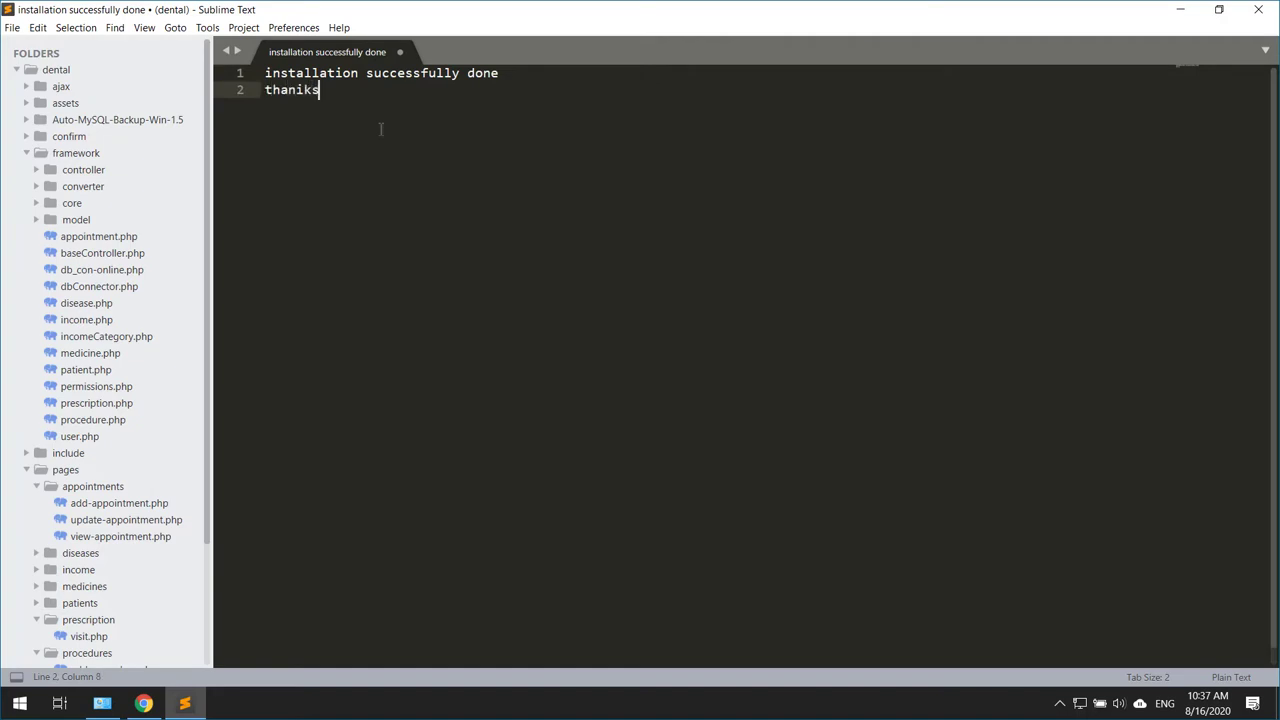
key(BackSpace)
key(BackSpace)
key(BackSpace)
text(k you for )
text(wat)
text(cha)
key(BackSpace)
text(ing)
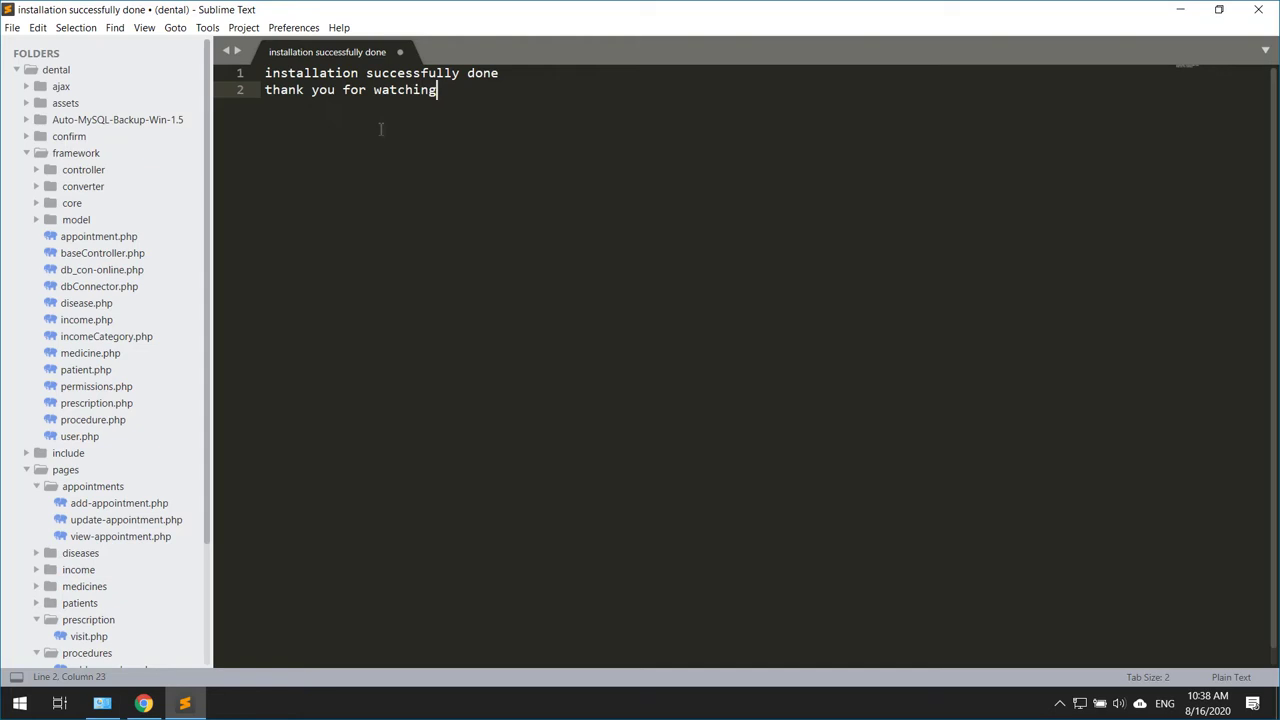
key(Return)
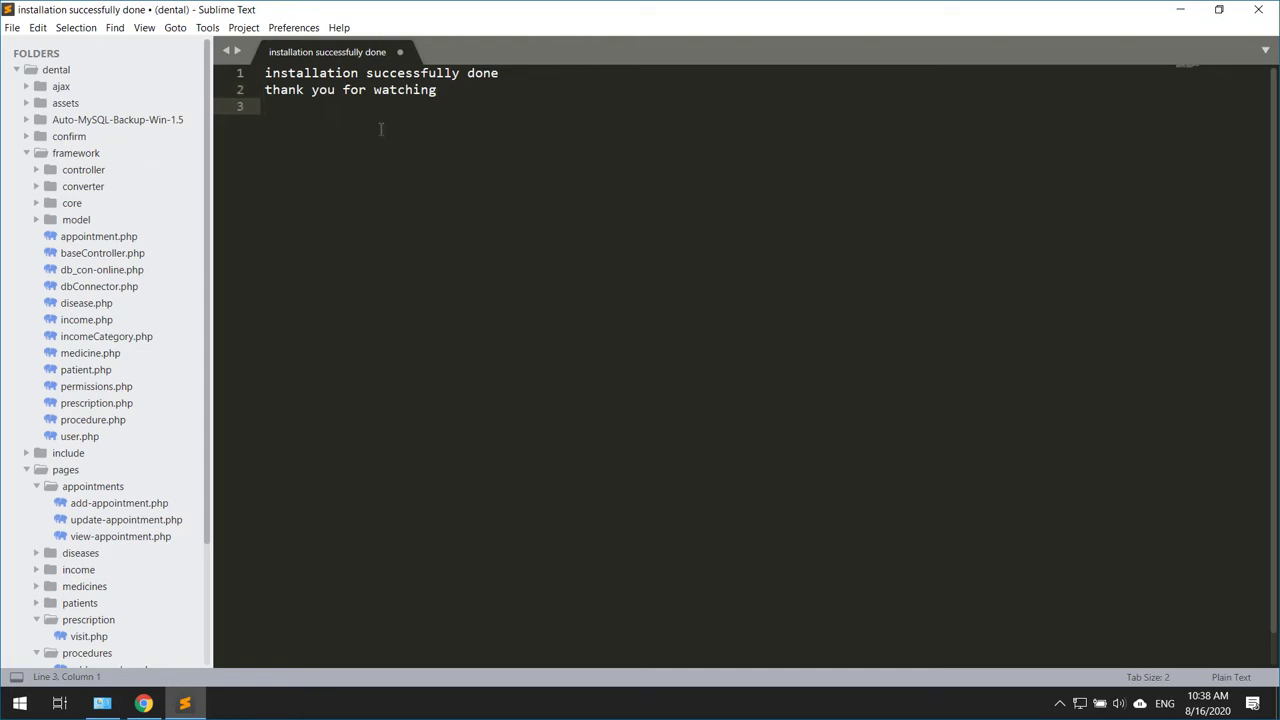